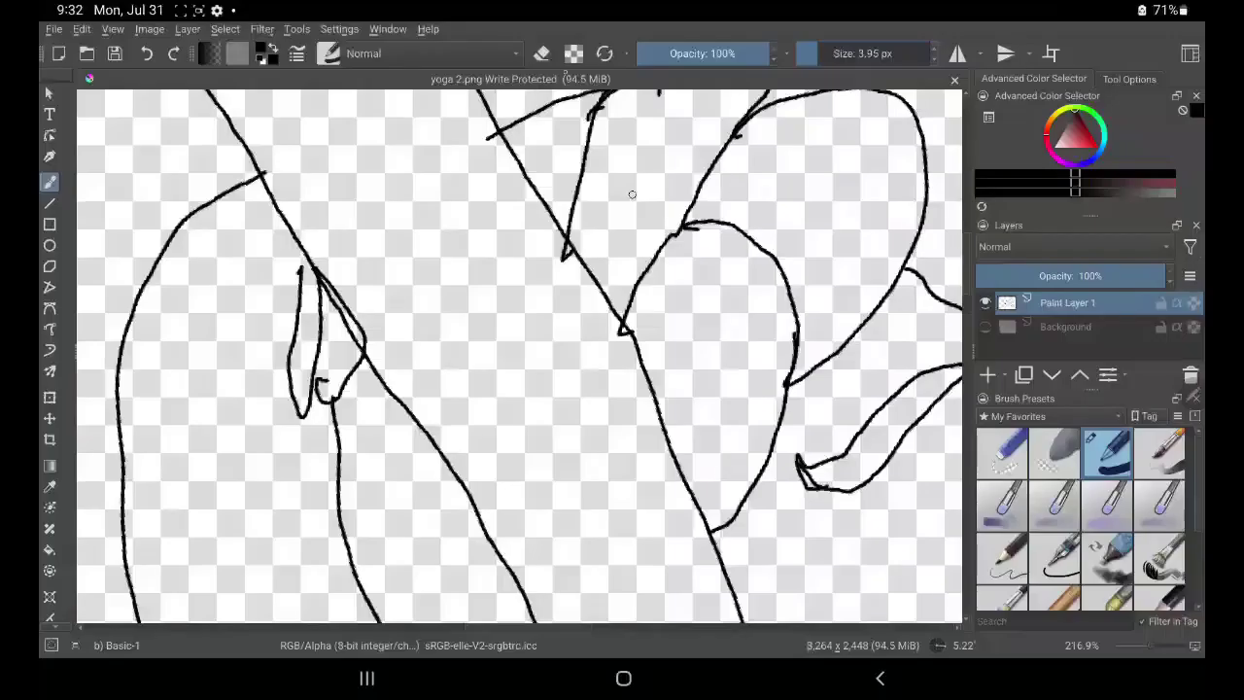
# Join the diagonal line's break and ink the pointed shape, erasing its stray inner line
pyautogui.moveTo(497, 149); pyautogui.dragTo(570, 276)
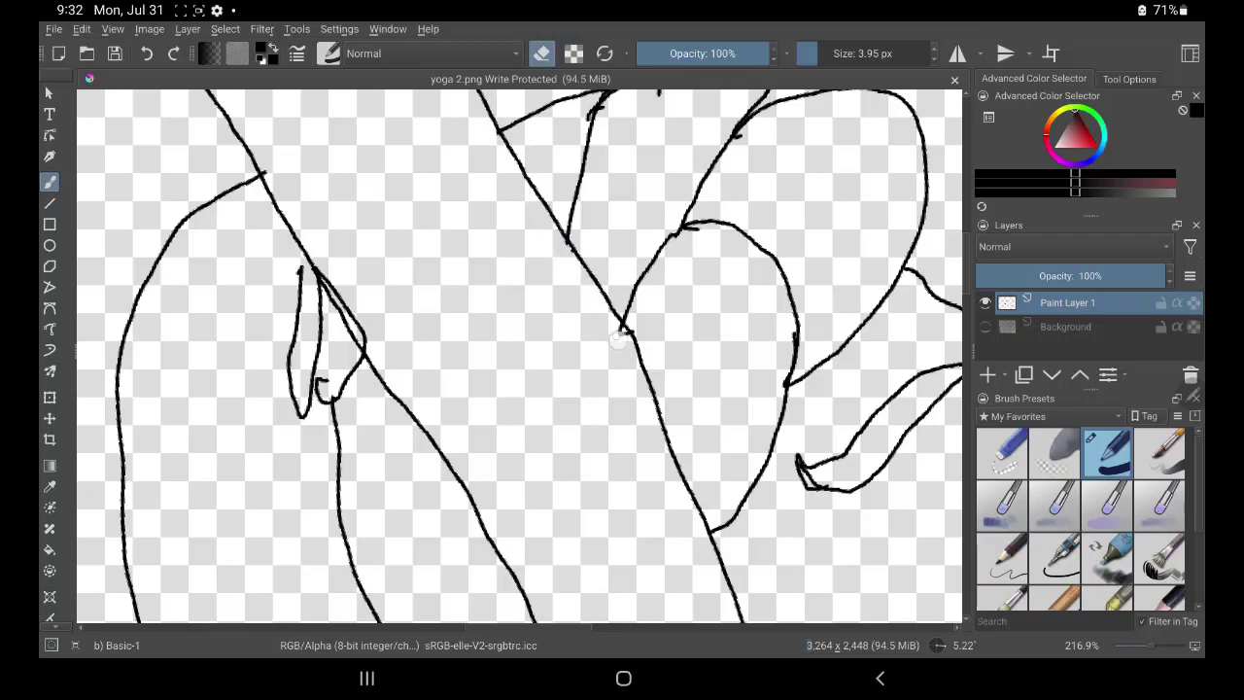
pyautogui.moveTo(335, 284); pyautogui.dragTo(361, 338)
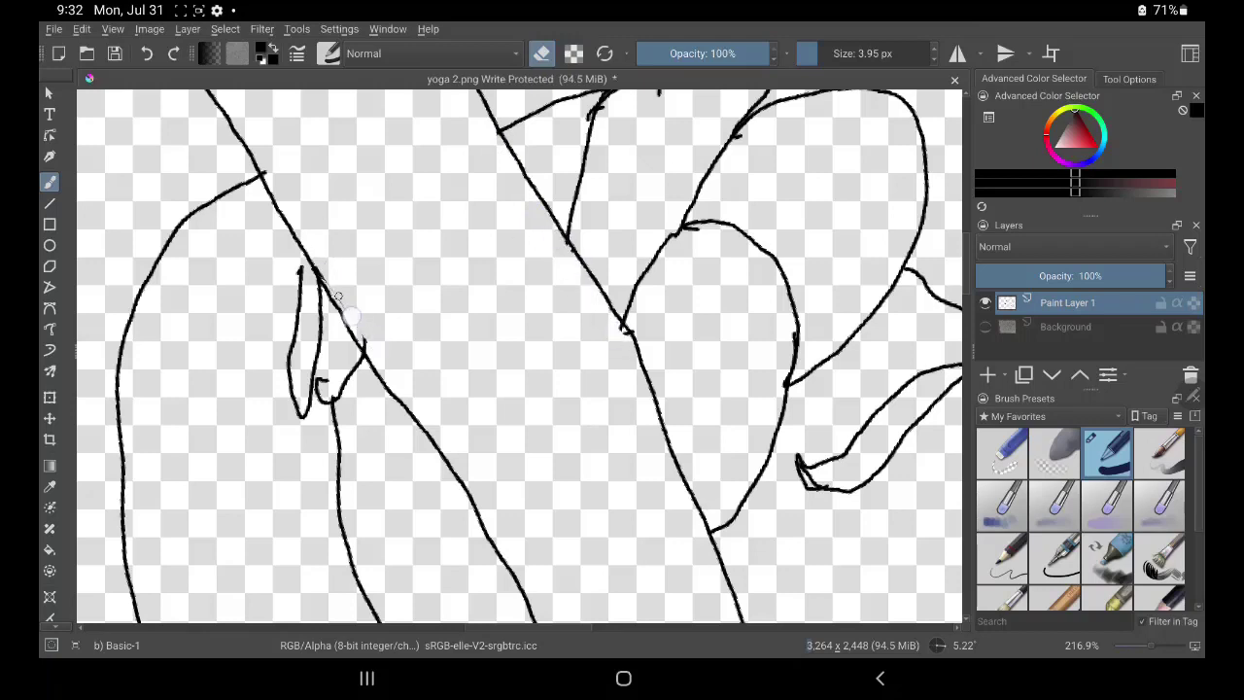
pyautogui.press('e')
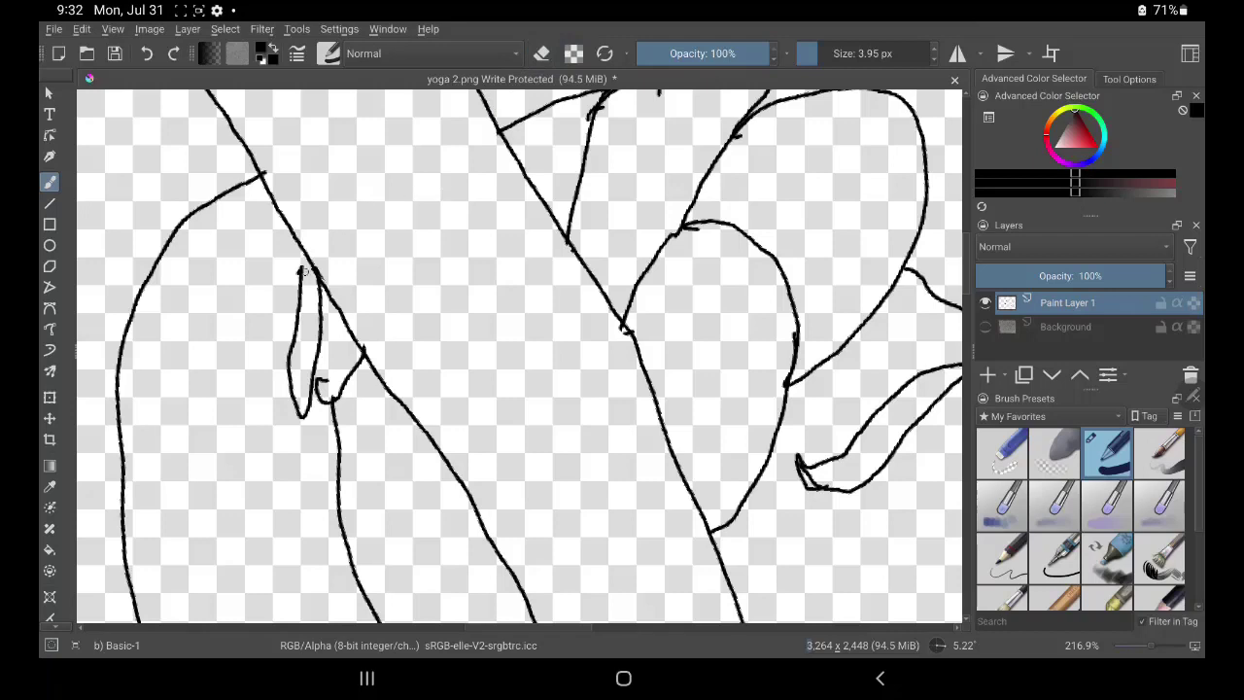
pyautogui.moveTo(302, 260)
pyautogui.mouseDown()
pyautogui.moveTo(289, 387)
pyautogui.moveTo(304, 418)
pyautogui.moveTo(323, 292)
pyautogui.mouseUp()
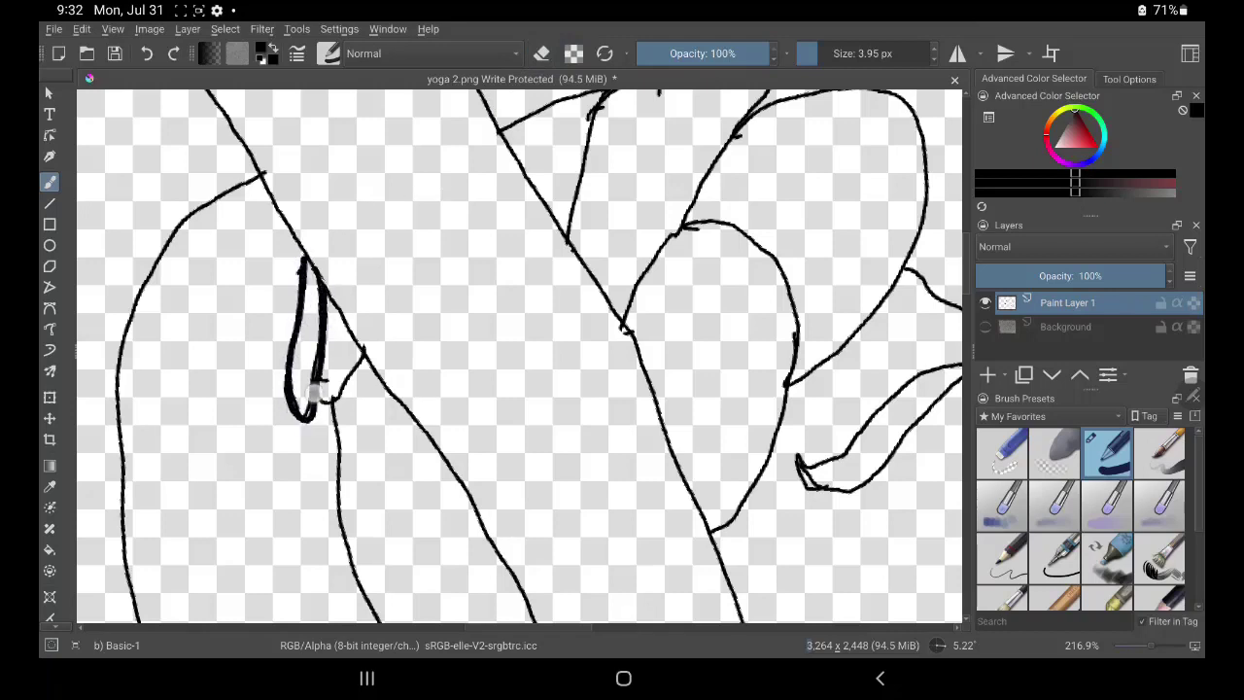
pyautogui.moveTo(306, 416)
pyautogui.mouseDown()
pyautogui.moveTo(350, 381)
pyautogui.moveTo(363, 348)
pyautogui.moveTo(328, 379)
pyautogui.mouseUp()
# Trace the upper-left diagonal line and the rounded loop's outline in bold black
pyautogui.press('e')
pyautogui.press('e')
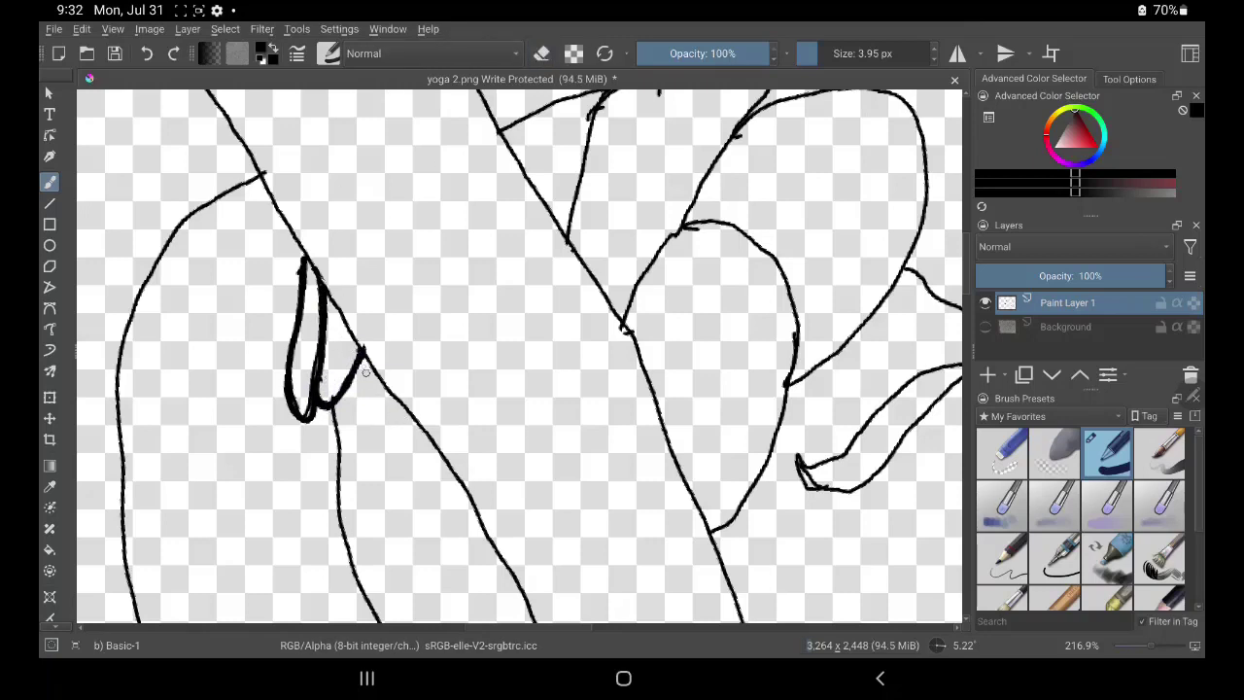
pyautogui.moveTo(362, 353); pyautogui.dragTo(199, 86)
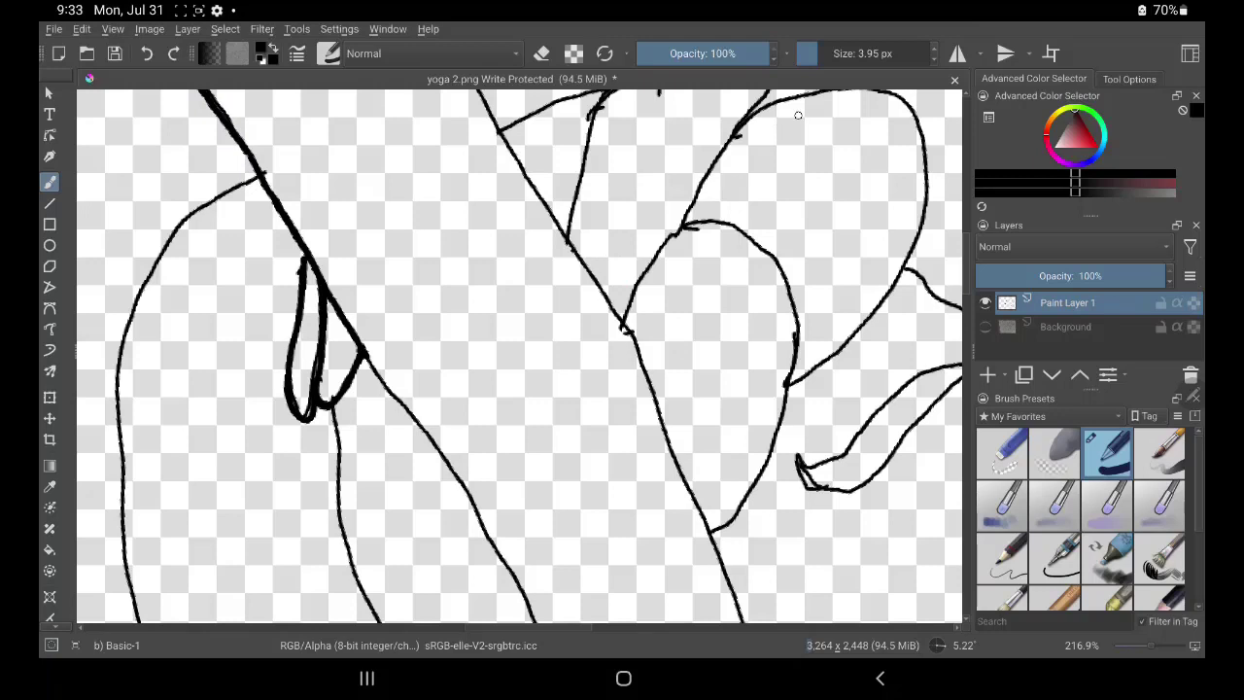
pyautogui.moveTo(624, 327)
pyautogui.mouseDown()
pyautogui.moveTo(644, 274)
pyautogui.moveTo(706, 217)
pyautogui.moveTo(737, 227)
pyautogui.moveTo(781, 271)
pyautogui.moveTo(791, 375)
pyautogui.moveTo(726, 522)
pyautogui.mouseUp()
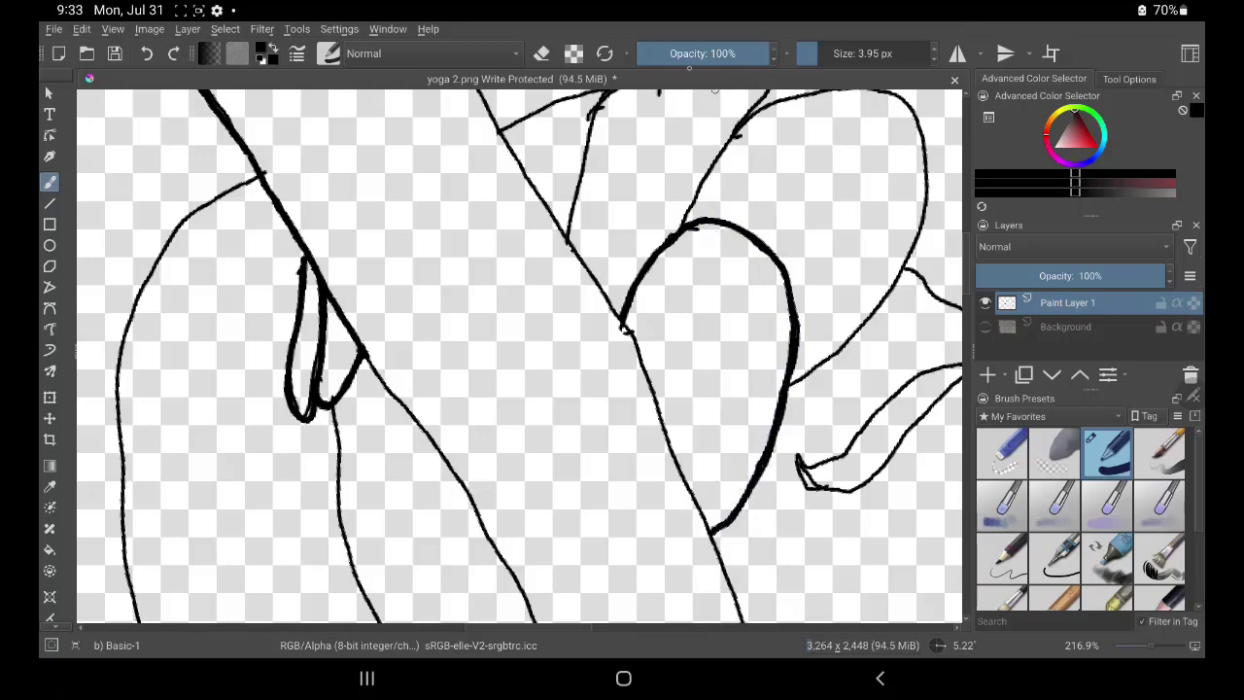
pyautogui.press('e')
pyautogui.press('e')
# Ink the curve rising from the loop and the large rounded shape's outer edge, redoing one bad stroke
pyautogui.moveTo(665, 179); pyautogui.dragTo(335, 237)
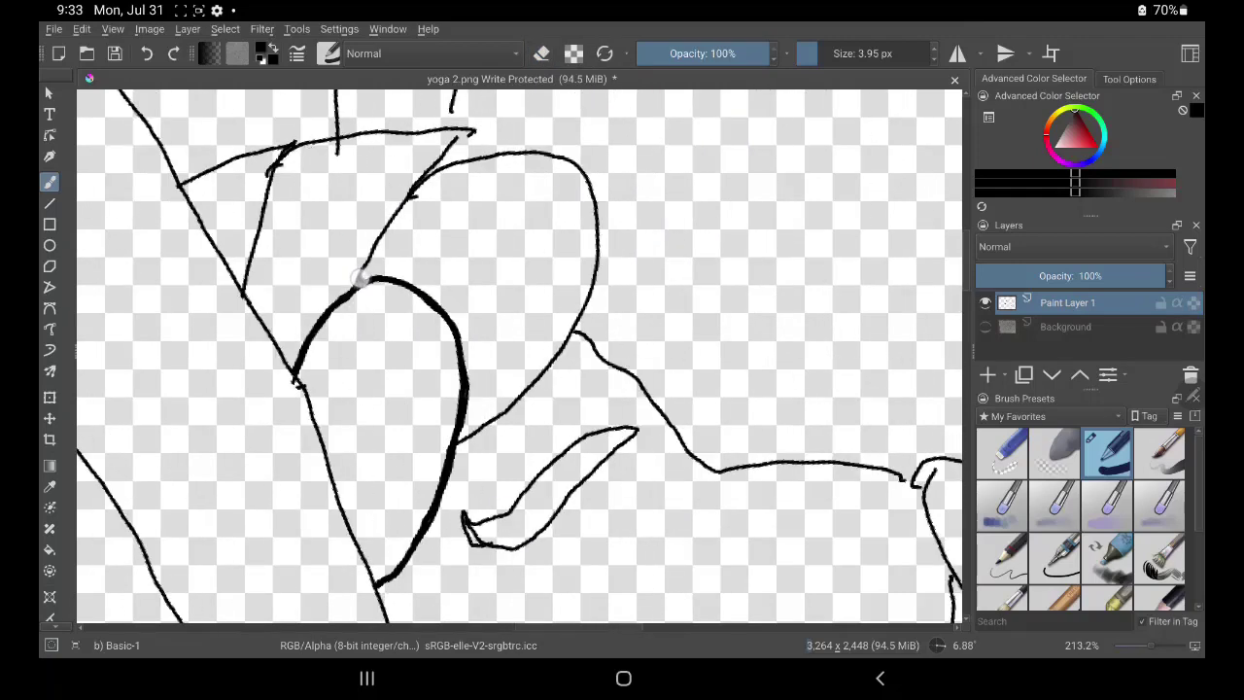
pyautogui.moveTo(362, 279)
pyautogui.mouseDown()
pyautogui.moveTo(411, 195)
pyautogui.moveTo(458, 160)
pyautogui.moveTo(510, 148)
pyautogui.moveTo(565, 157)
pyautogui.moveTo(593, 209)
pyautogui.moveTo(595, 274)
pyautogui.moveTo(569, 335)
pyautogui.moveTo(511, 408)
pyautogui.mouseUp()
pyautogui.hotkey('ctrl', 'z')
pyautogui.moveTo(366, 265)
pyautogui.mouseDown()
pyautogui.moveTo(413, 191)
pyautogui.moveTo(501, 148)
pyautogui.moveTo(555, 153)
pyautogui.moveTo(595, 200)
pyautogui.moveTo(583, 304)
pyautogui.moveTo(496, 413)
pyautogui.moveTo(449, 443)
pyautogui.mouseUp()
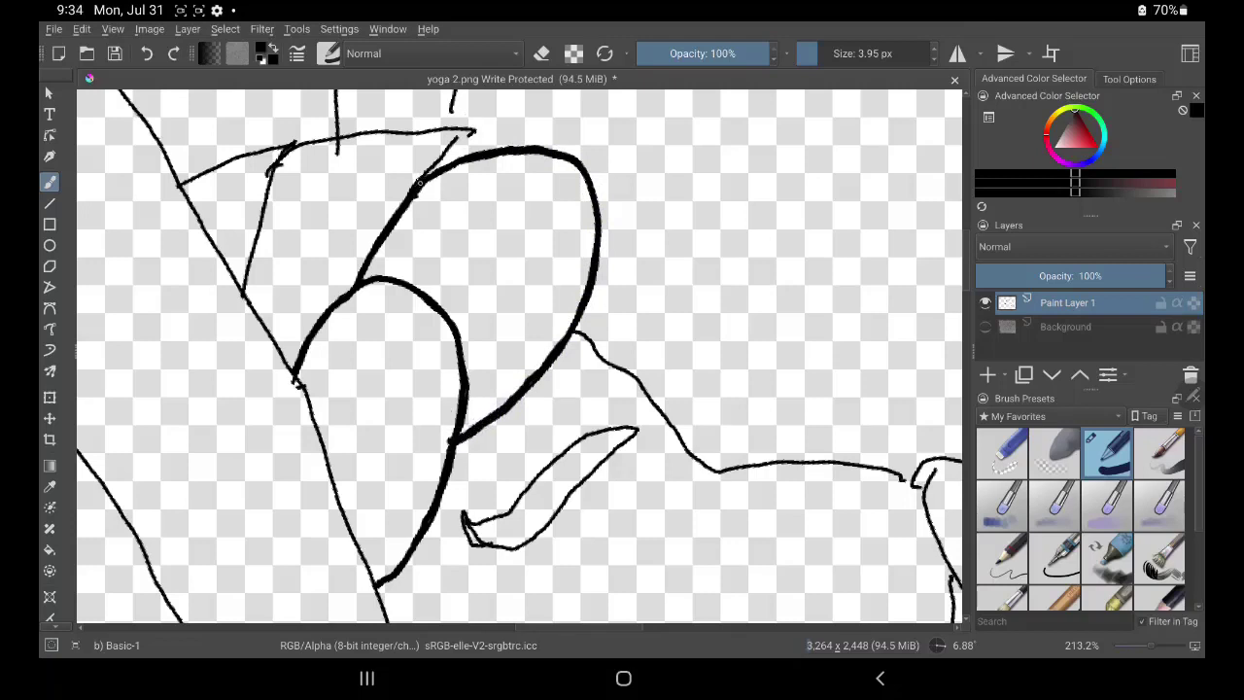
pyautogui.moveTo(420, 182)
pyautogui.mouseDown()
pyautogui.moveTo(457, 134)
pyautogui.moveTo(511, 123)
pyautogui.moveTo(603, 141)
pyautogui.moveTo(637, 243)
pyautogui.moveTo(581, 303)
pyautogui.mouseUp()
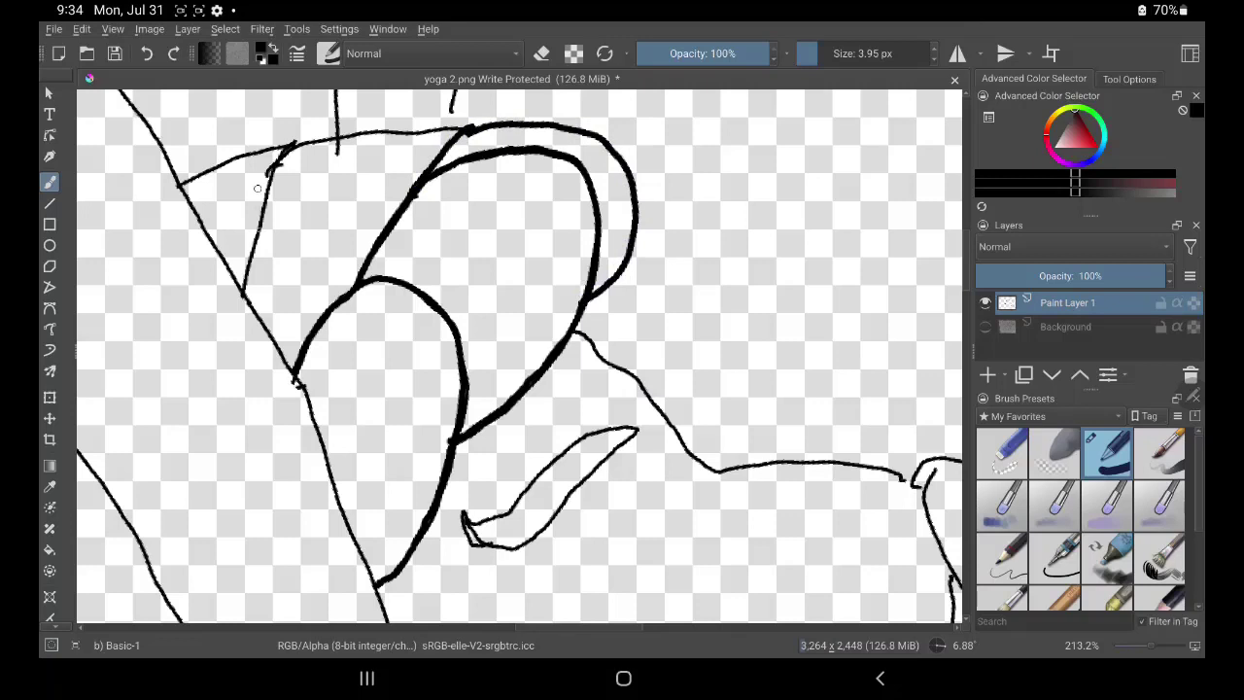
pyautogui.moveTo(243, 290)
pyautogui.mouseDown()
pyautogui.moveTo(294, 146)
pyautogui.moveTo(467, 127)
pyautogui.mouseUp()
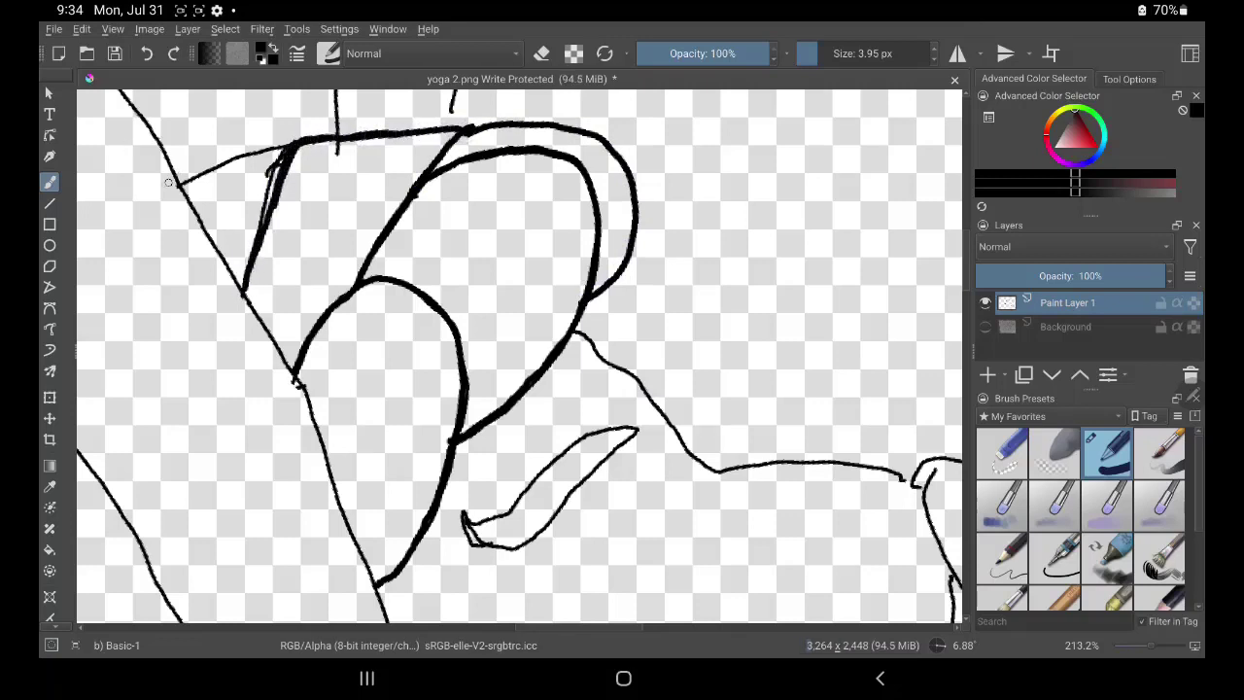
# Ink the triangle's top edge, erase its leftover thin line, and ink the line running down-right
pyautogui.moveTo(181, 183)
pyautogui.mouseDown()
pyautogui.moveTo(296, 144)
pyautogui.moveTo(261, 206)
pyautogui.mouseUp()
pyautogui.press('e')
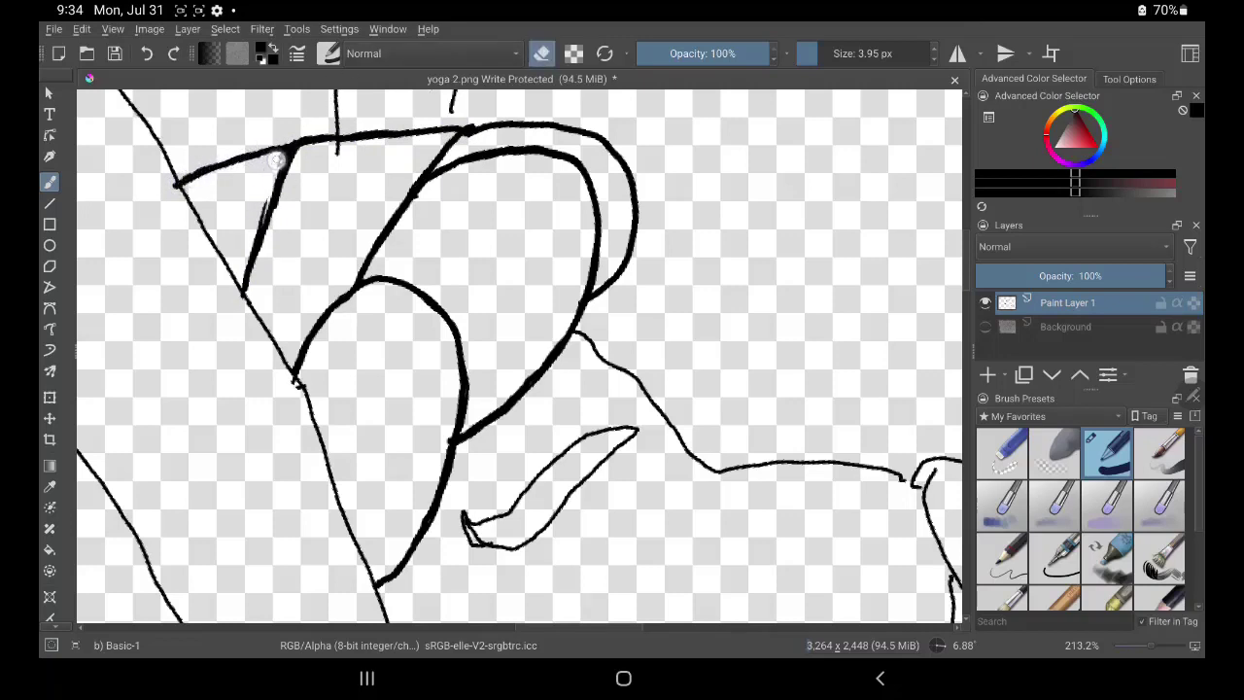
pyautogui.moveTo(274, 158); pyautogui.dragTo(258, 229)
pyautogui.press('e')
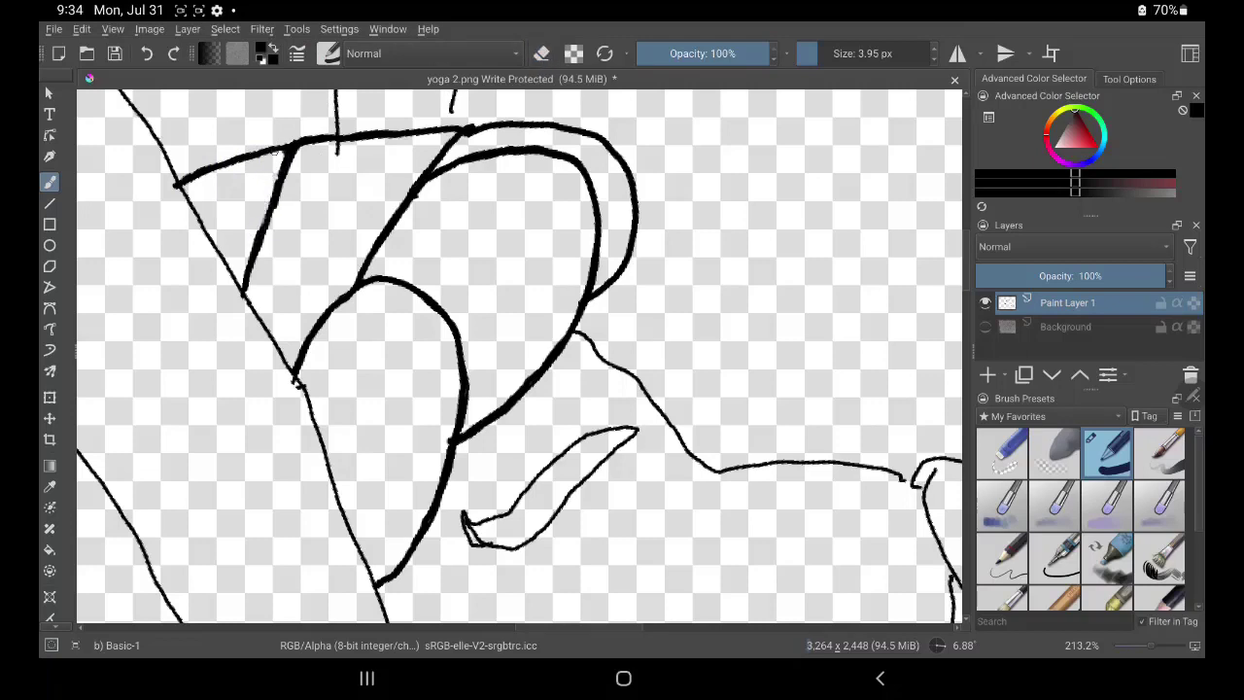
pyautogui.moveTo(718, 470)
pyautogui.mouseDown()
pyautogui.moveTo(586, 338)
pyautogui.moveTo(671, 413)
pyautogui.moveTo(625, 344)
pyautogui.moveTo(622, 377)
pyautogui.moveTo(574, 347)
pyautogui.mouseUp()
pyautogui.press('e')
pyautogui.press('e')
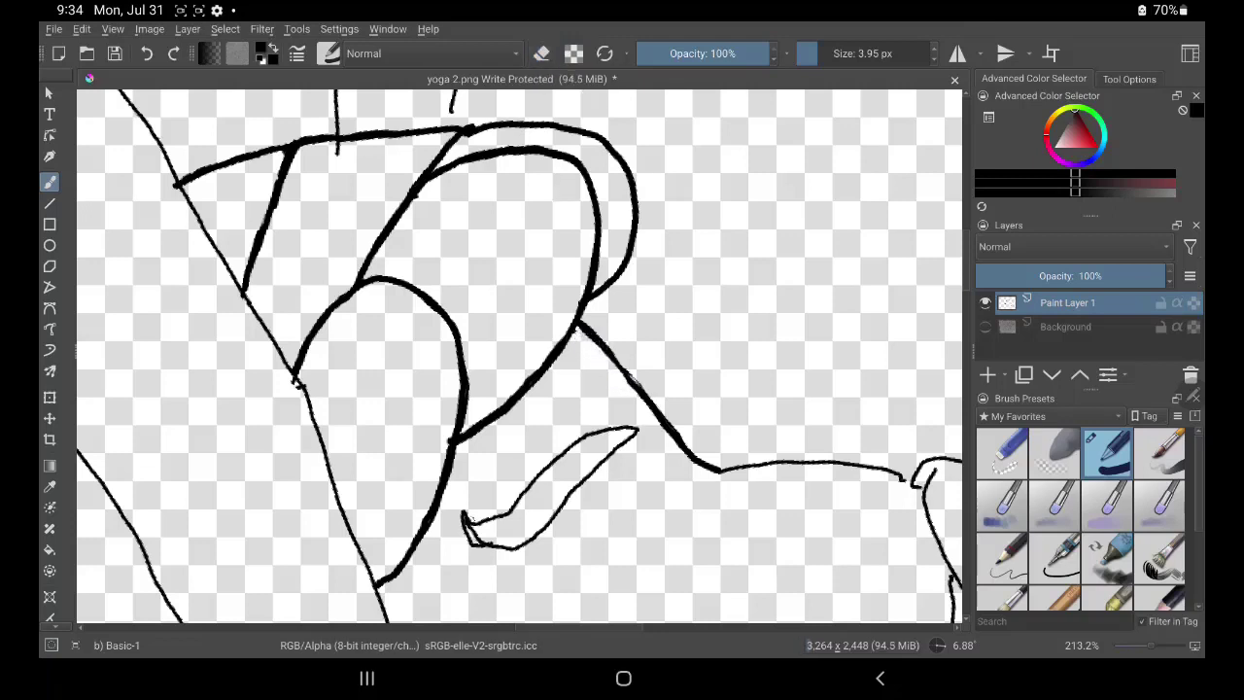
# Scribble the small hook-shaped mark solid black and move the view to the nose
pyautogui.moveTo(461, 515)
pyautogui.mouseDown()
pyautogui.moveTo(491, 549)
pyautogui.moveTo(520, 544)
pyautogui.moveTo(466, 524)
pyautogui.moveTo(462, 510)
pyautogui.moveTo(492, 536)
pyautogui.moveTo(535, 530)
pyautogui.moveTo(588, 475)
pyautogui.moveTo(497, 539)
pyautogui.moveTo(562, 455)
pyautogui.moveTo(623, 434)
pyautogui.moveTo(550, 491)
pyautogui.moveTo(580, 438)
pyautogui.moveTo(554, 498)
pyautogui.mouseUp()
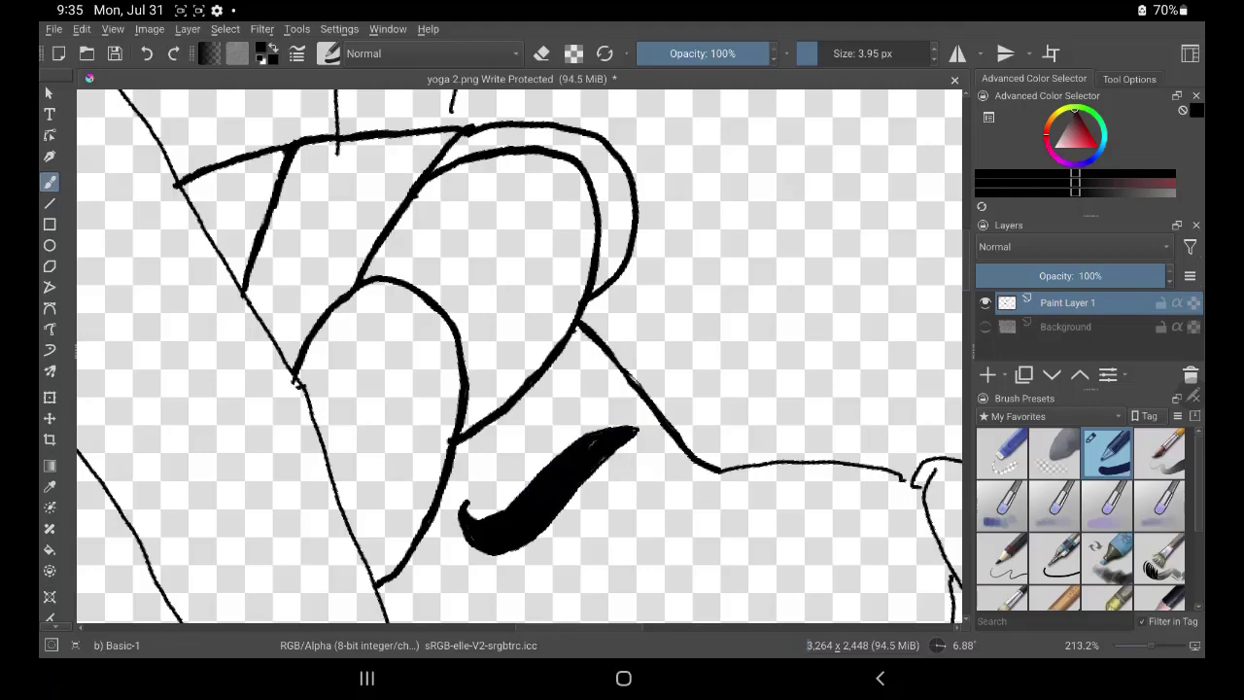
pyautogui.moveTo(703, 464)
pyautogui.mouseDown()
pyautogui.moveTo(557, 261)
pyautogui.moveTo(739, 282)
pyautogui.moveTo(789, 393)
pyautogui.moveTo(846, 374)
pyautogui.moveTo(818, 291)
pyautogui.moveTo(755, 272)
pyautogui.moveTo(750, 283)
pyautogui.moveTo(805, 283)
pyautogui.moveTo(786, 283)
pyautogui.moveTo(790, 330)
pyautogui.moveTo(785, 298)
pyautogui.moveTo(820, 317)
pyautogui.moveTo(824, 340)
pyautogui.moveTo(809, 335)
pyautogui.moveTo(797, 379)
pyautogui.moveTo(833, 361)
pyautogui.moveTo(823, 344)
pyautogui.moveTo(783, 339)
pyautogui.mouseUp()
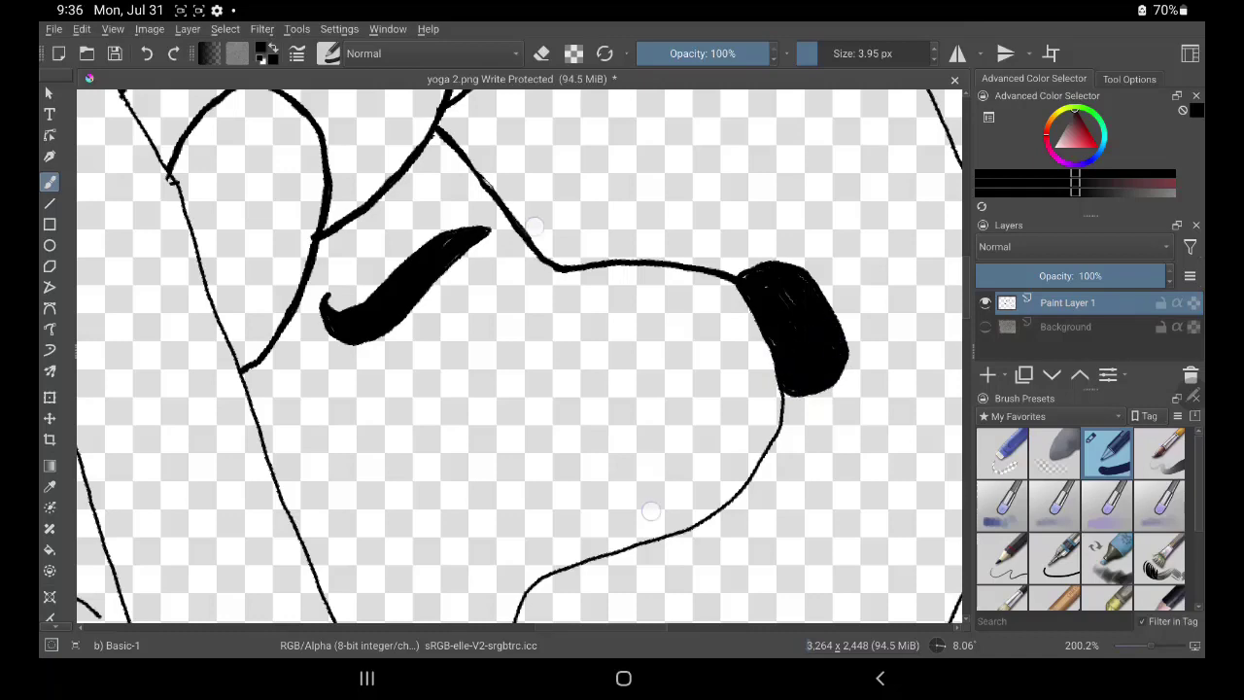
pyautogui.scroll(-5, 591, 370)
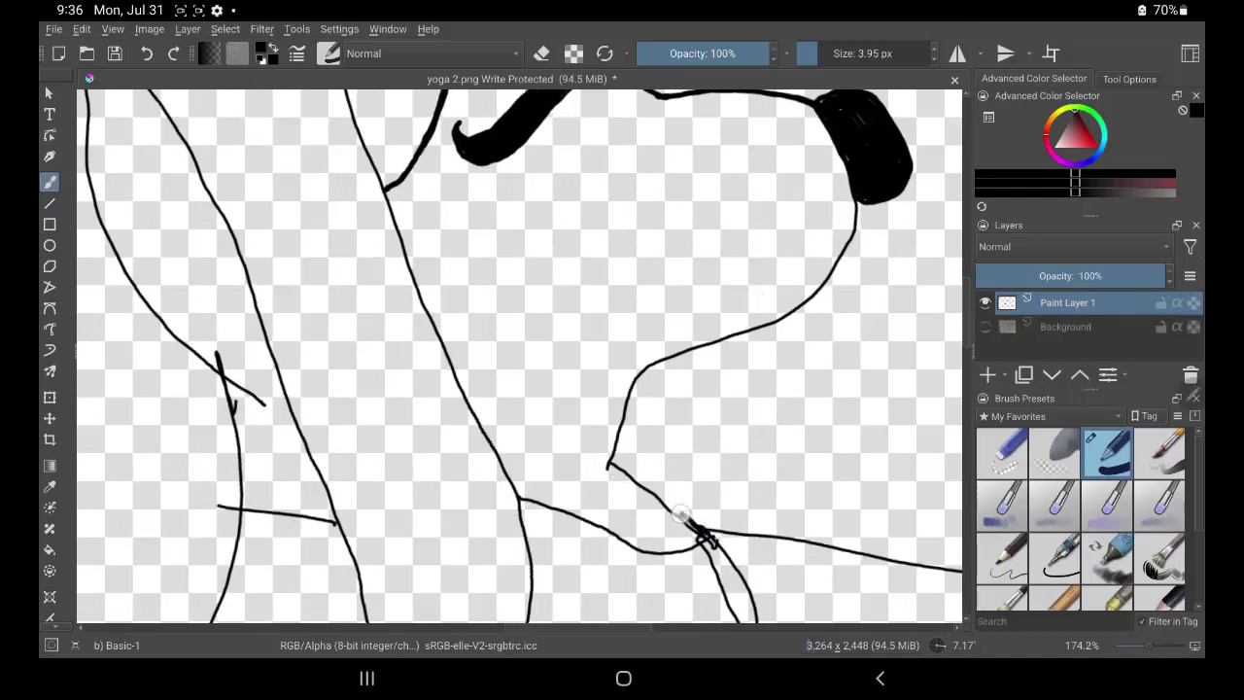
# Ink the S-shaped contour below the nose and erase its stray tail at the junction
pyautogui.moveTo(680, 513)
pyautogui.mouseDown()
pyautogui.moveTo(618, 462)
pyautogui.moveTo(614, 402)
pyautogui.moveTo(663, 356)
pyautogui.moveTo(803, 307)
pyautogui.moveTo(853, 249)
pyautogui.moveTo(856, 212)
pyautogui.mouseUp()
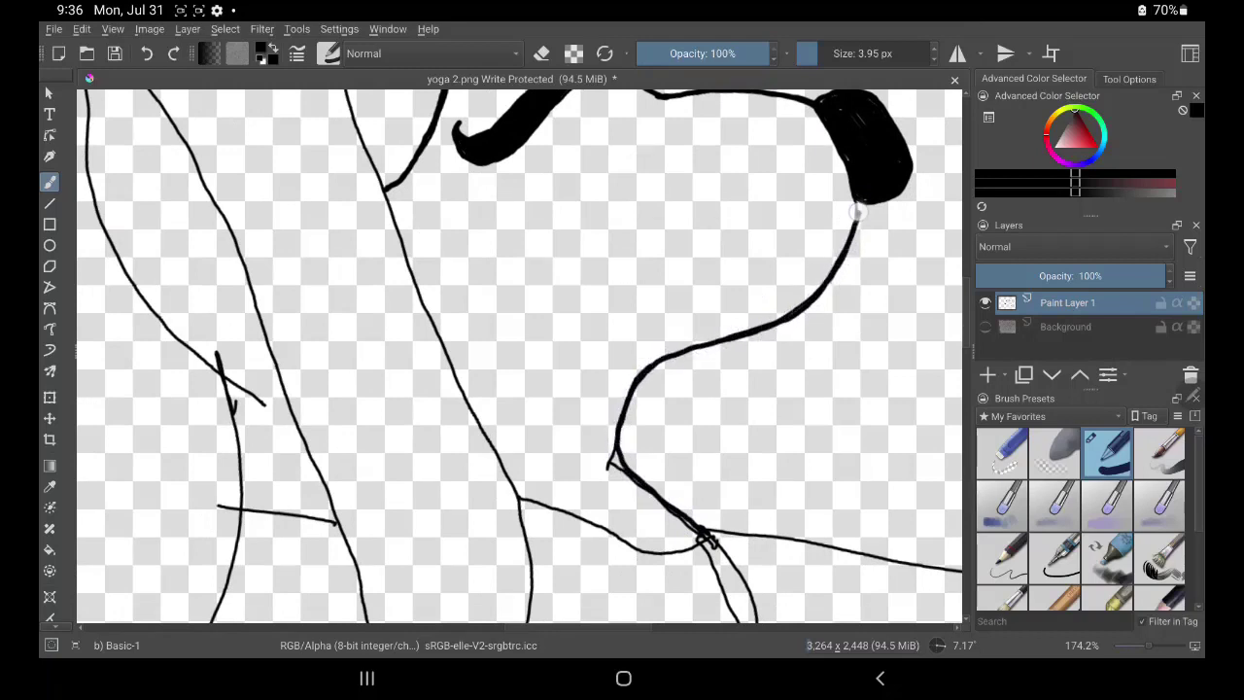
pyautogui.click(541, 53)
pyautogui.moveTo(601, 450); pyautogui.dragTo(610, 465)
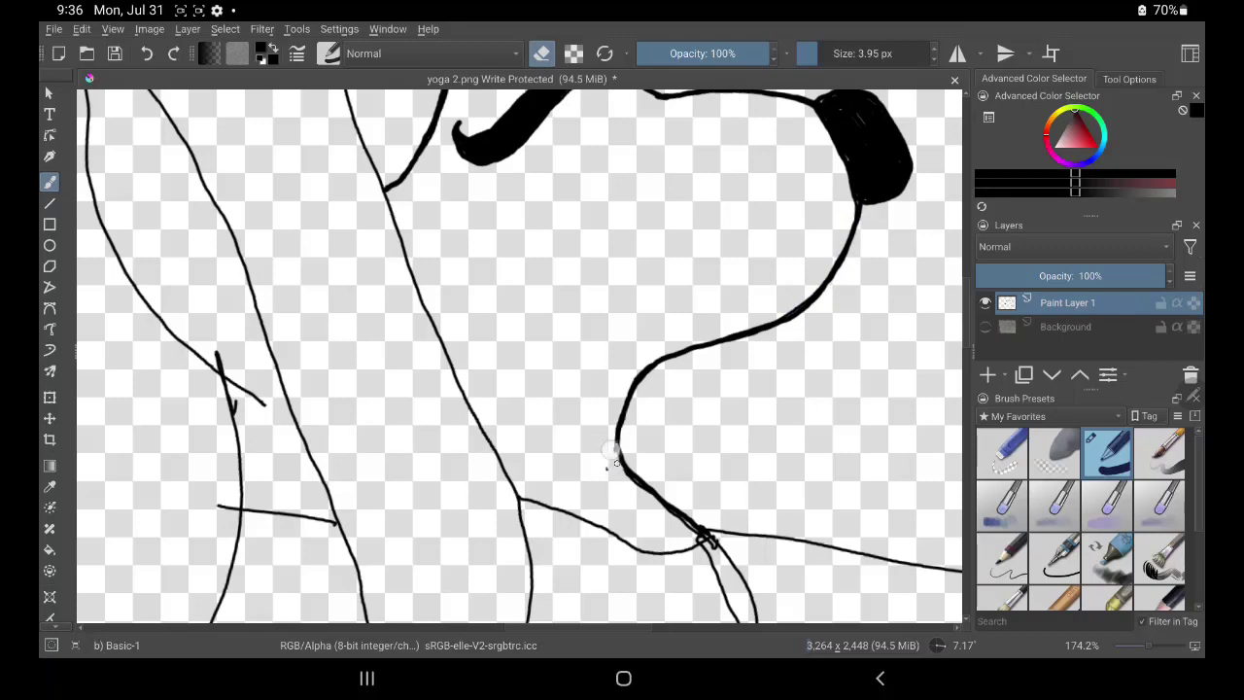
pyautogui.moveTo(678, 527); pyautogui.dragTo(694, 532)
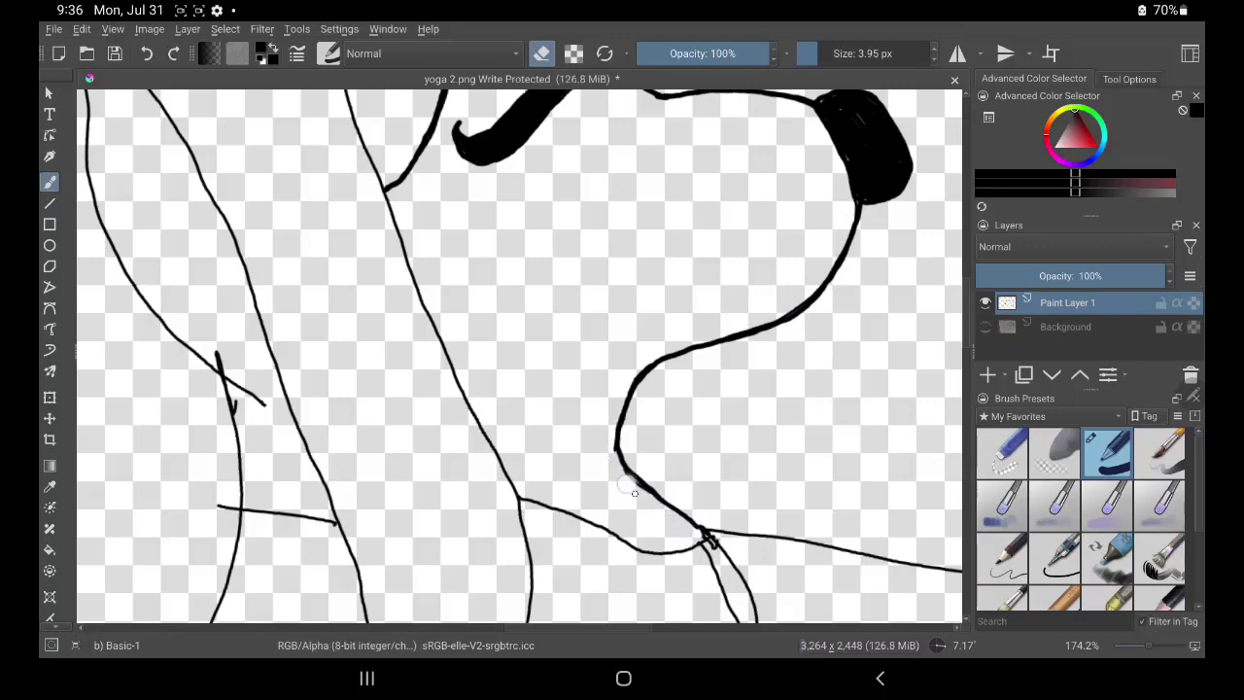
pyautogui.moveTo(634, 493); pyautogui.dragTo(610, 424)
pyautogui.moveTo(578, 375); pyautogui.dragTo(554, 222)
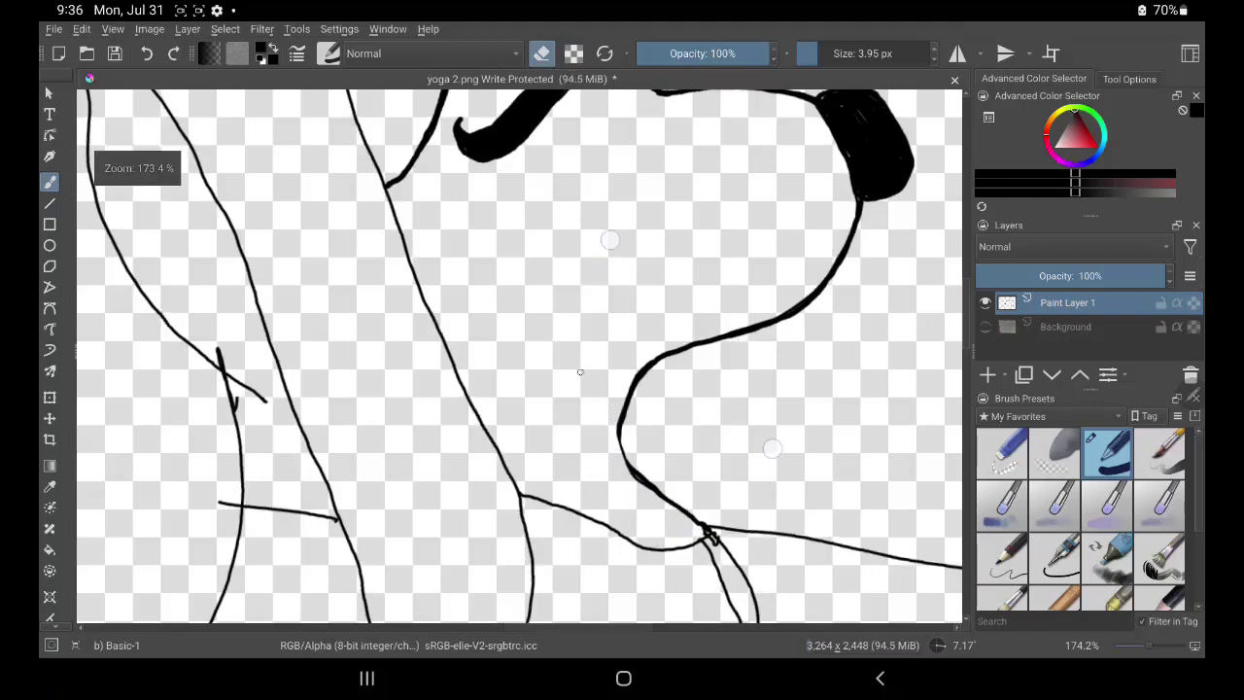
# Ink the curves meeting at the central junction, trimming excess ink on the right-hand curve
pyautogui.click(541, 53)
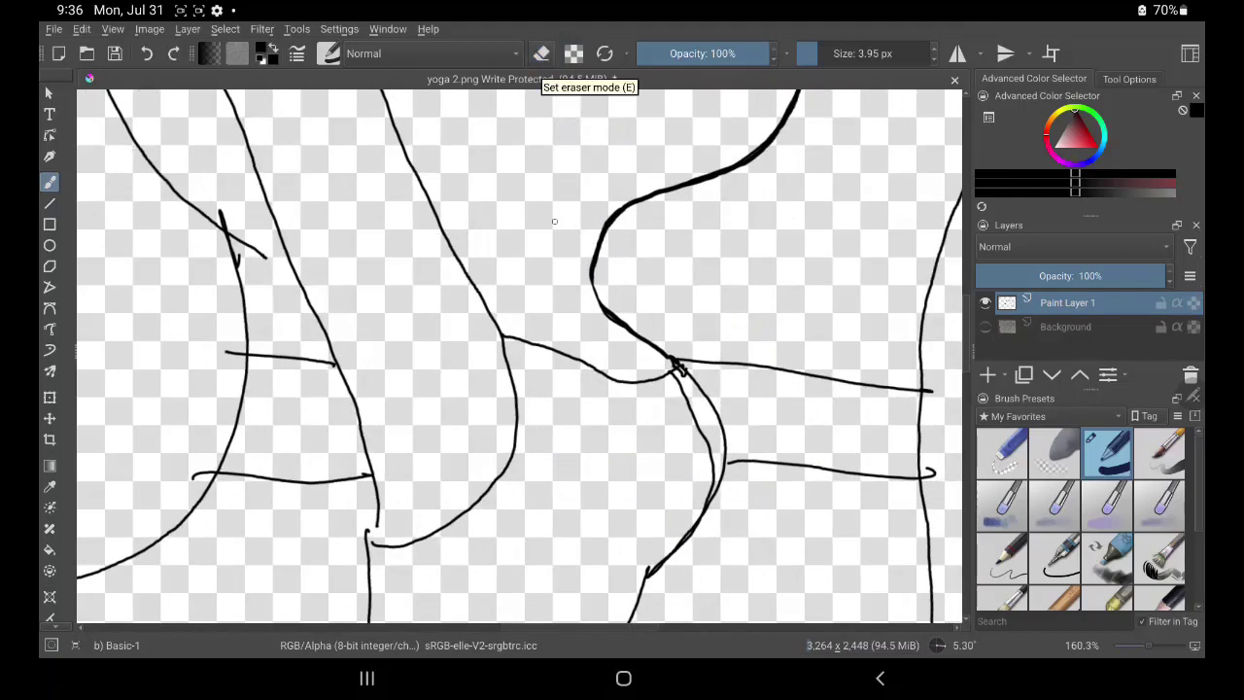
pyautogui.moveTo(651, 566)
pyautogui.mouseDown()
pyautogui.moveTo(721, 459)
pyautogui.moveTo(715, 399)
pyautogui.moveTo(686, 365)
pyautogui.moveTo(639, 389)
pyautogui.mouseUp()
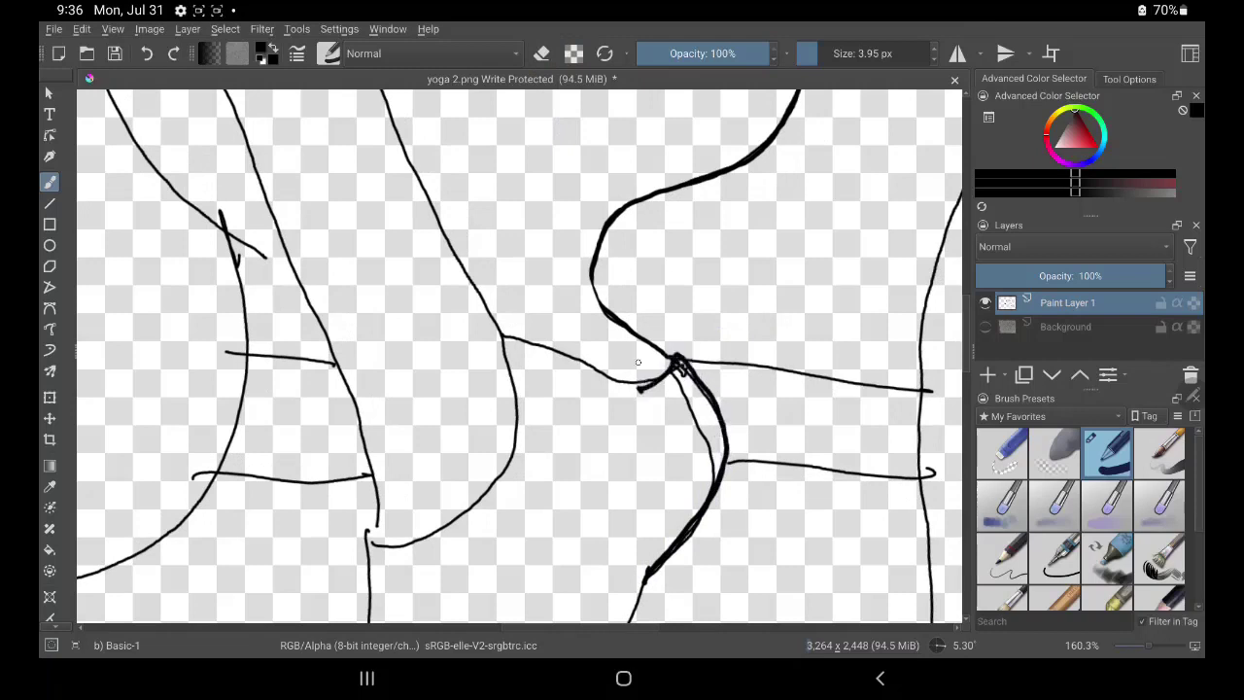
pyautogui.moveTo(504, 337)
pyautogui.mouseDown()
pyautogui.moveTo(627, 383)
pyautogui.moveTo(660, 381)
pyautogui.moveTo(644, 385)
pyautogui.mouseUp()
pyautogui.press('e')
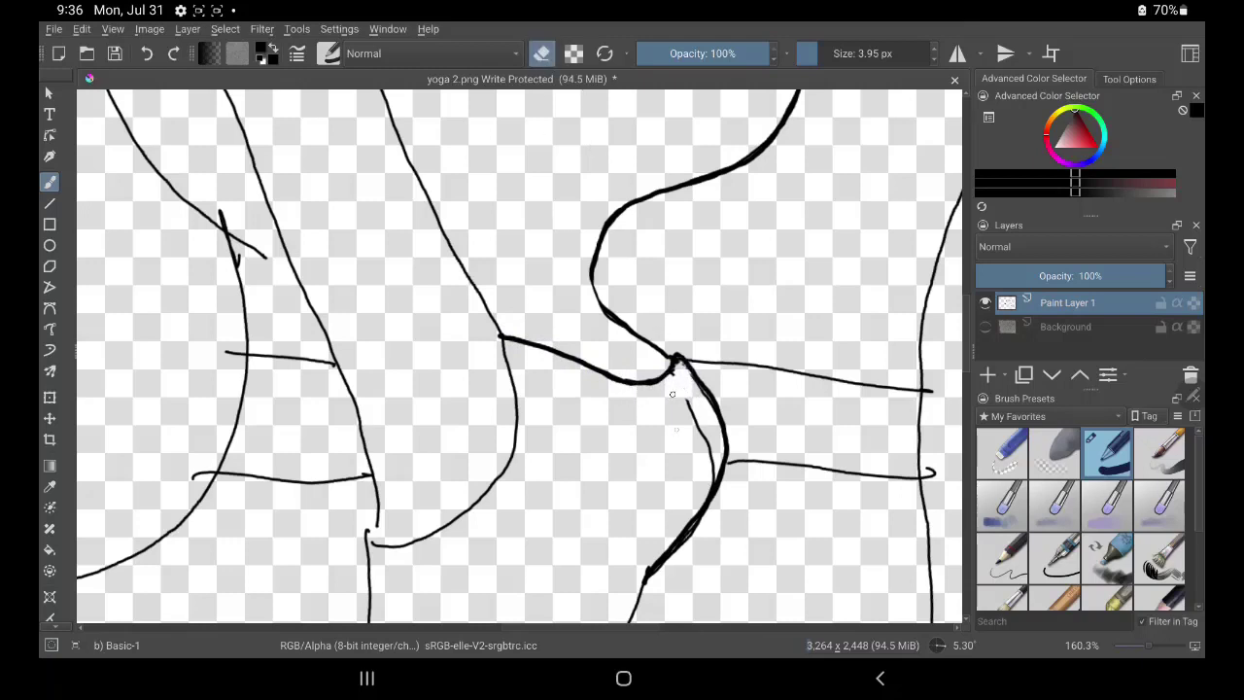
pyautogui.moveTo(671, 394); pyautogui.dragTo(713, 464)
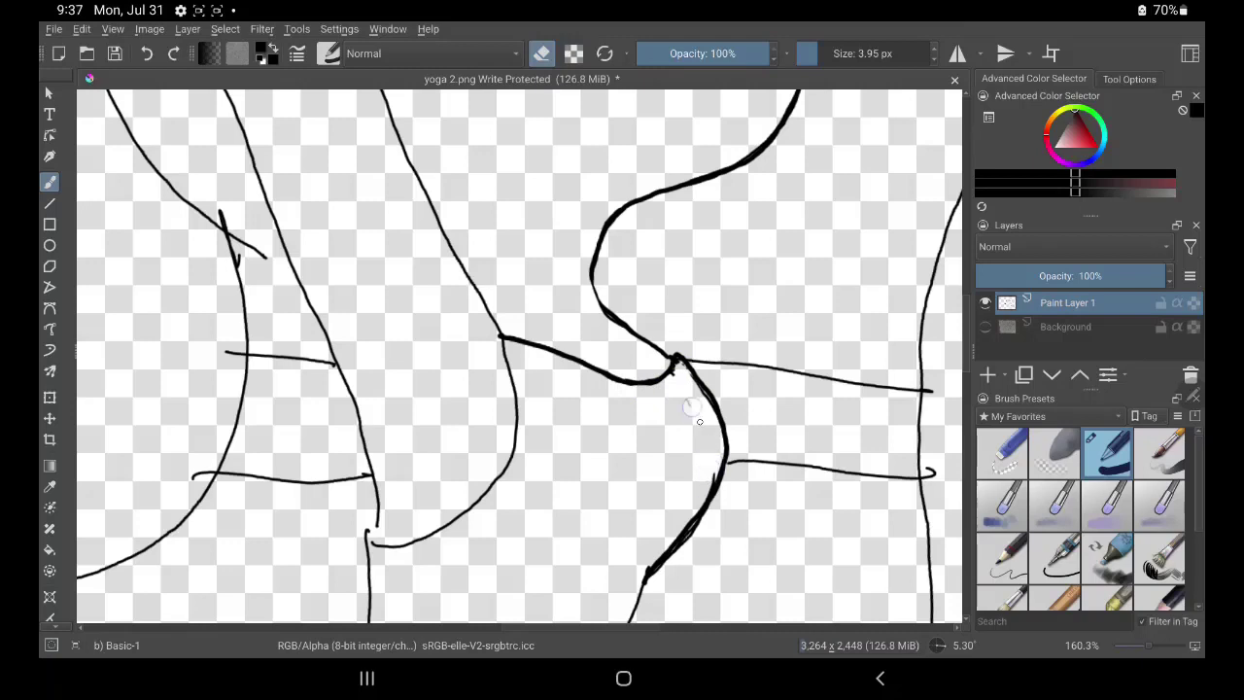
pyautogui.press('e')
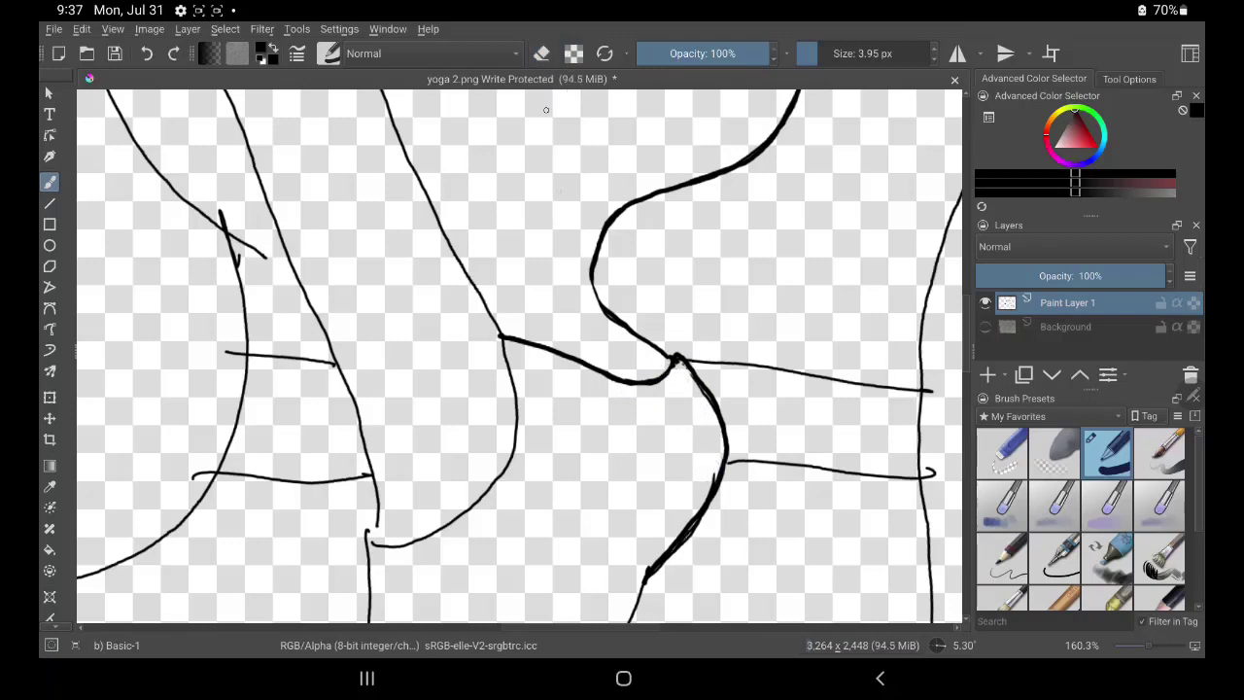
pyautogui.moveTo(595, 289); pyautogui.dragTo(661, 354)
# Retrace the long left diagonal line boldly, erasing a doubled segment along the way
pyautogui.moveTo(369, 530)
pyautogui.mouseDown()
pyautogui.moveTo(348, 399)
pyautogui.moveTo(309, 288)
pyautogui.mouseUp()
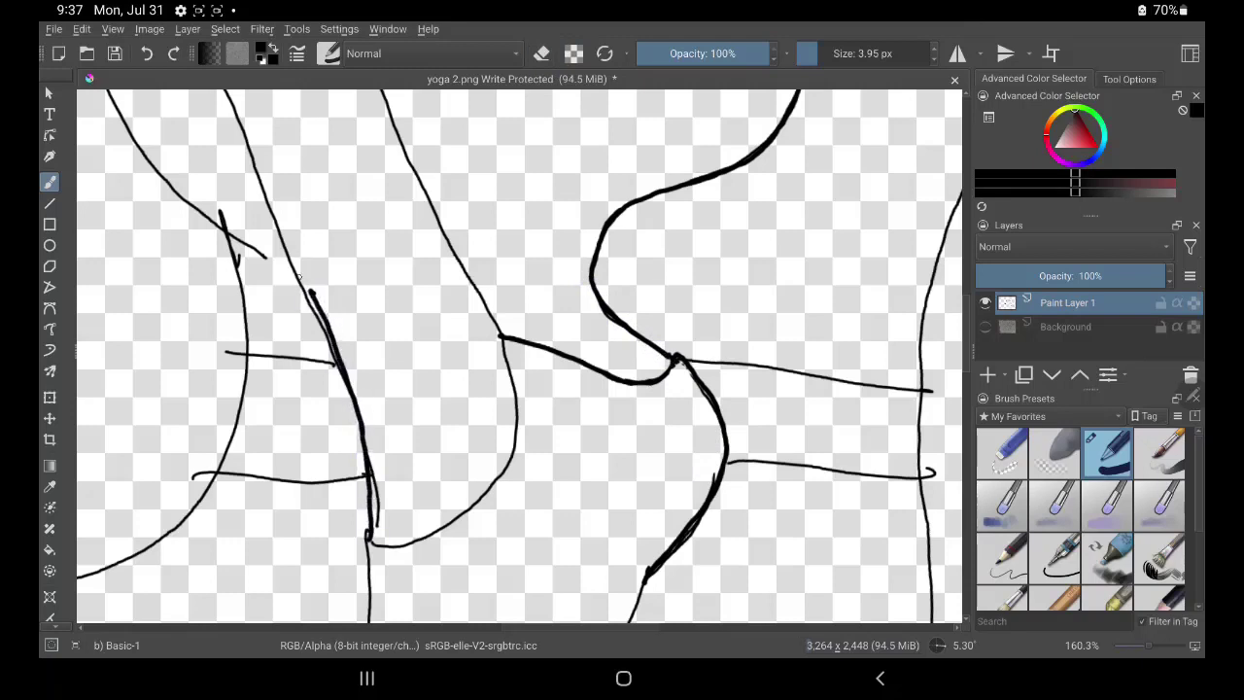
pyautogui.moveTo(335, 364); pyautogui.dragTo(225, 88)
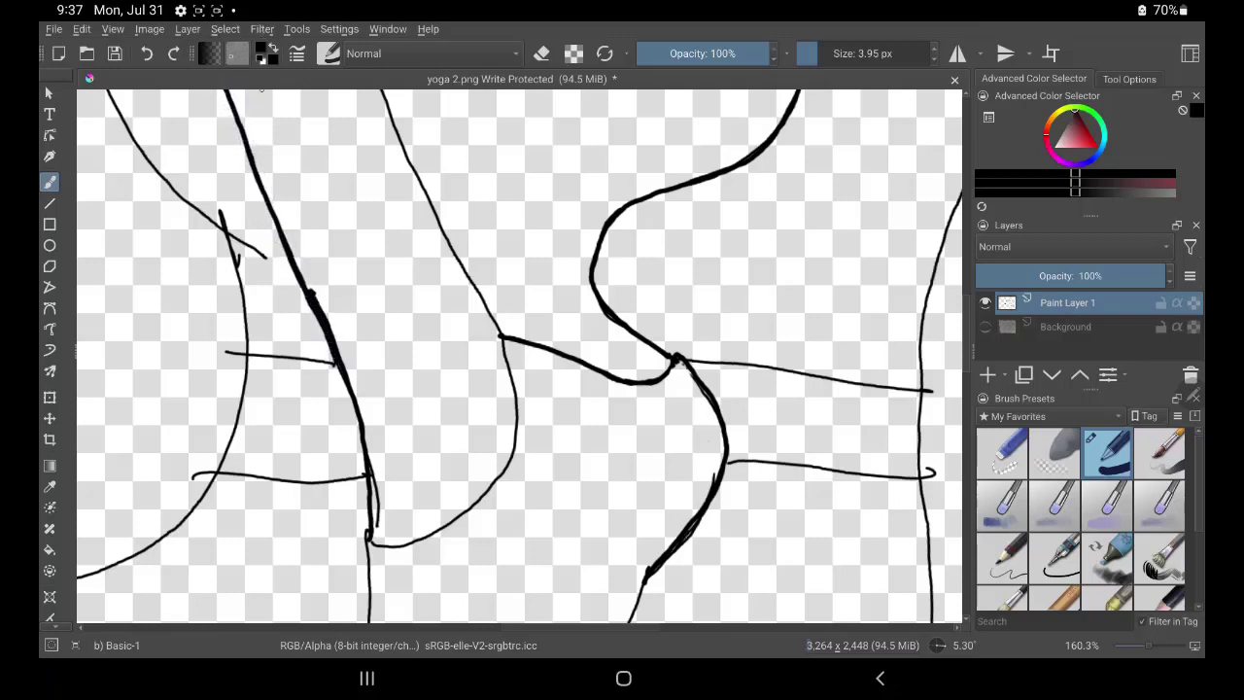
pyautogui.press('e')
pyautogui.moveTo(301, 274); pyautogui.dragTo(340, 342)
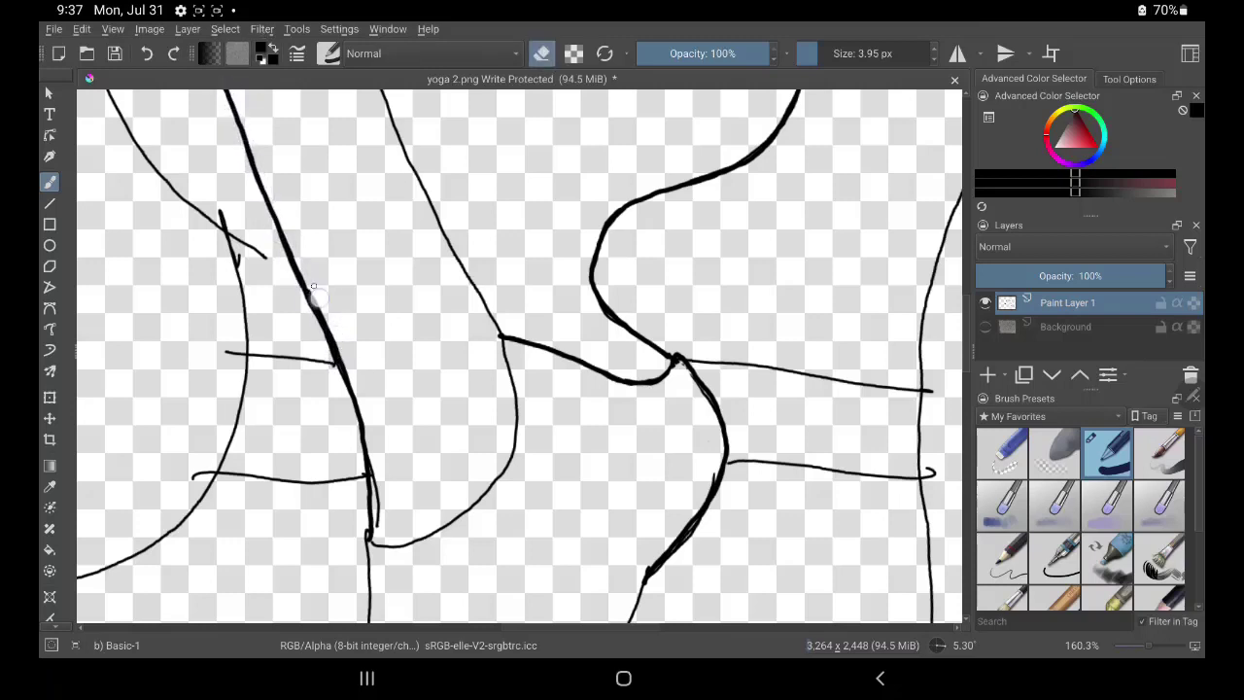
pyautogui.press('e')
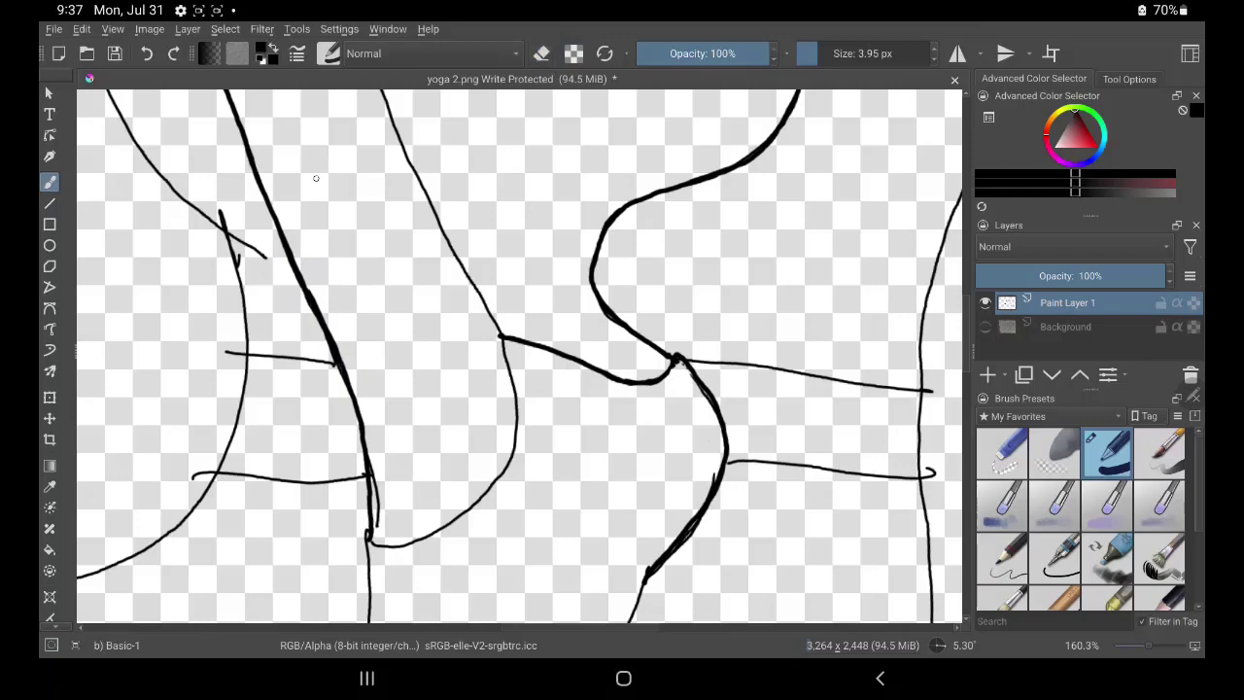
pyautogui.scroll(5, 519, 355)
pyautogui.moveTo(302, 337); pyautogui.dragTo(163, 95)
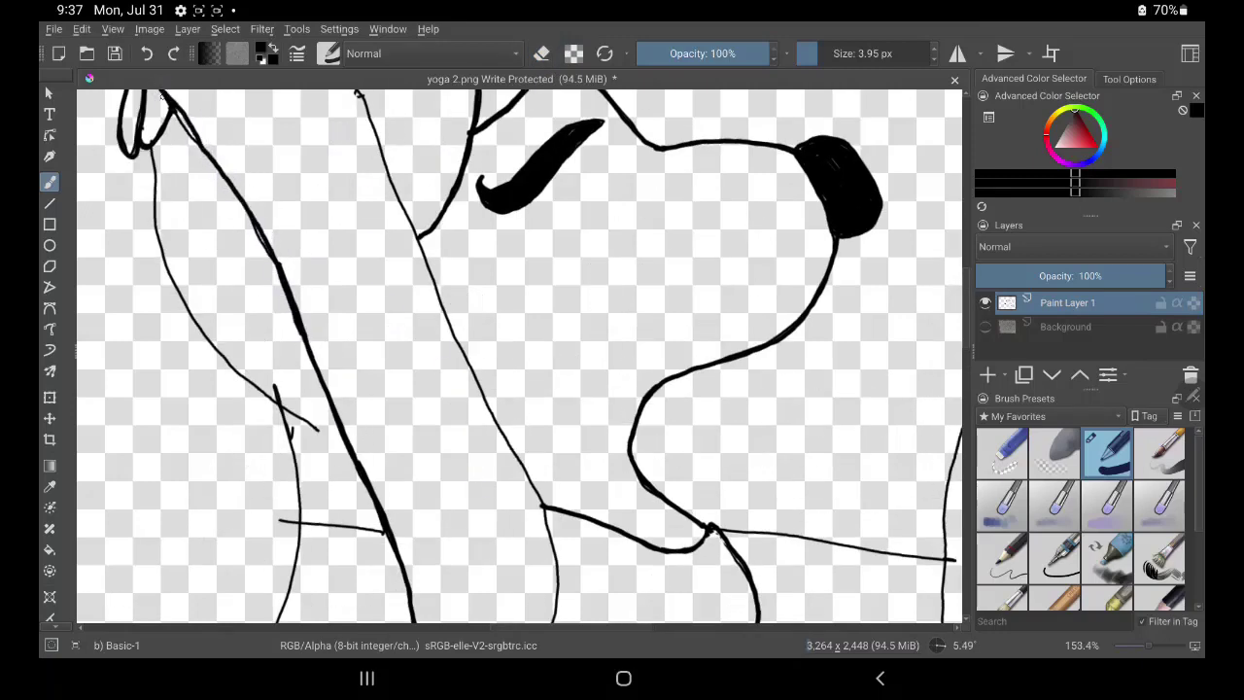
# Retrace the raised paw's rounded top and right edge in bold down toward the junction
pyautogui.moveTo(206, 155); pyautogui.dragTo(177, 118)
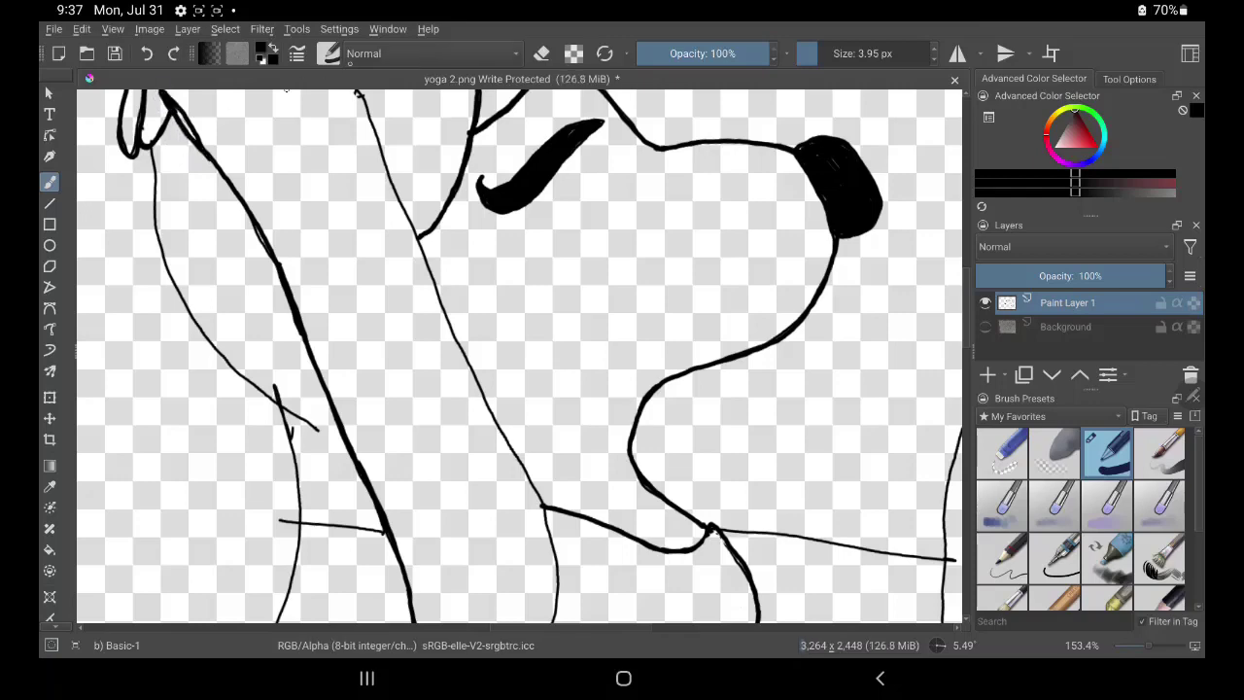
pyautogui.press('e')
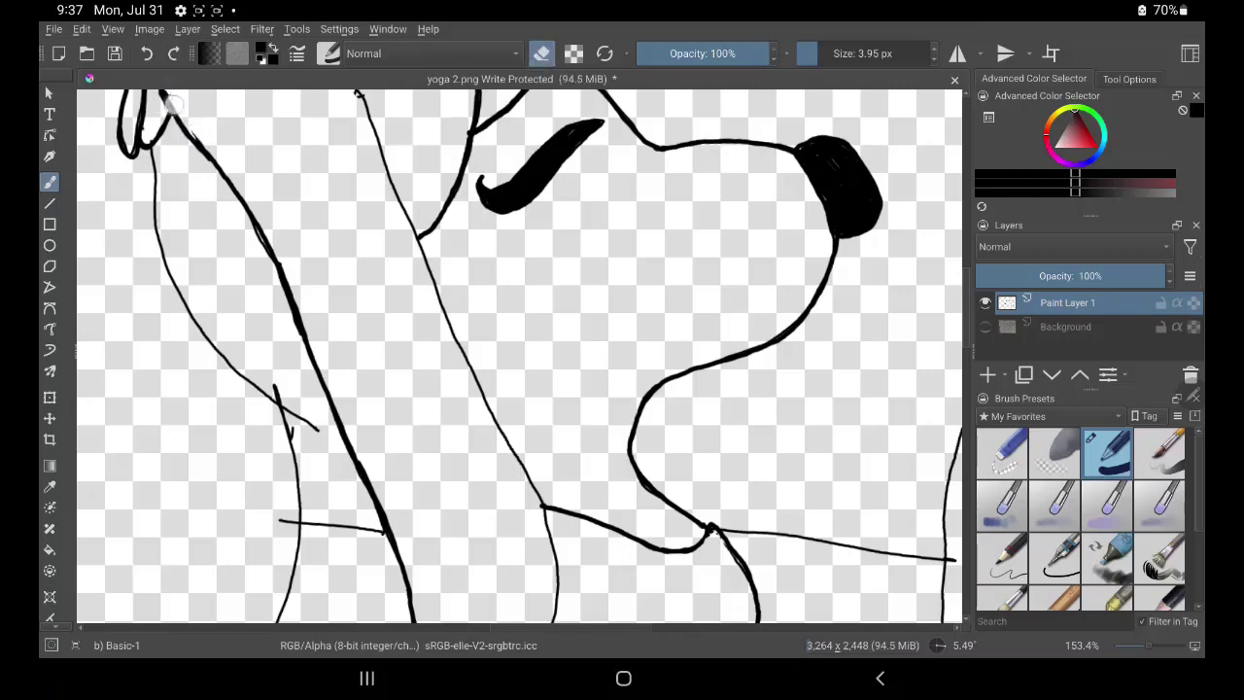
pyautogui.scroll(-5, 520, 355)
pyautogui.press('e')
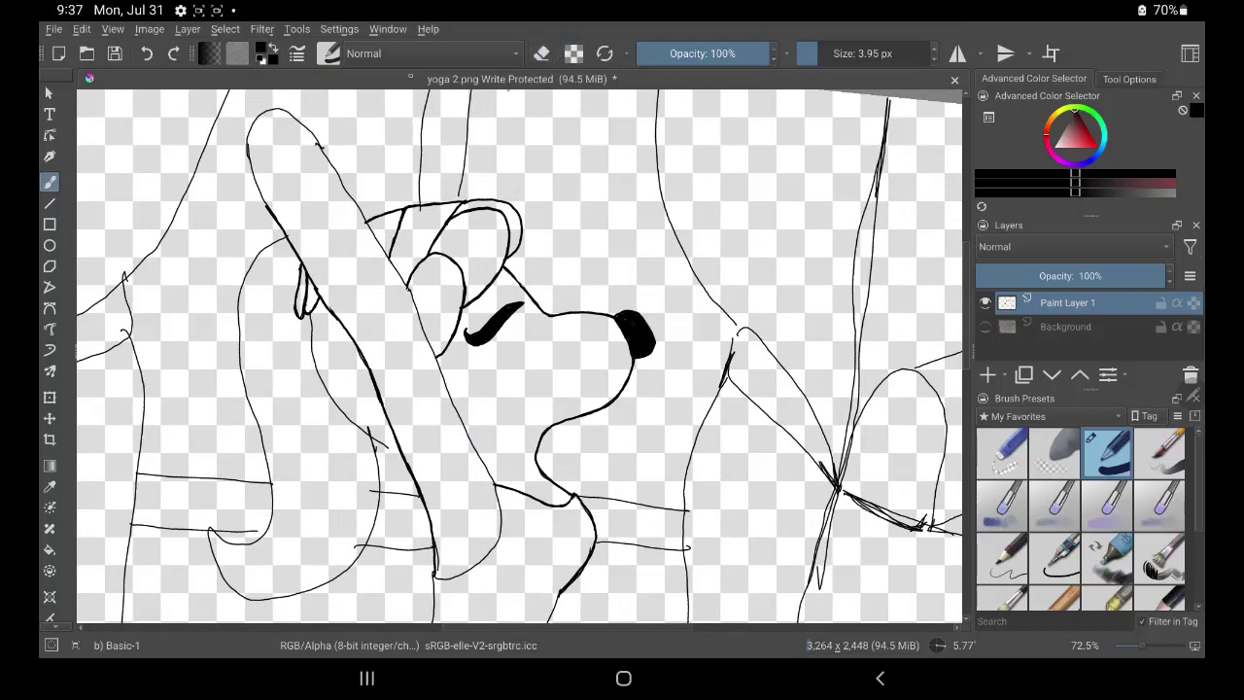
pyautogui.moveTo(280, 225); pyautogui.dragTo(255, 183)
pyautogui.moveTo(269, 118)
pyautogui.mouseDown()
pyautogui.moveTo(325, 156)
pyautogui.moveTo(428, 330)
pyautogui.mouseUp()
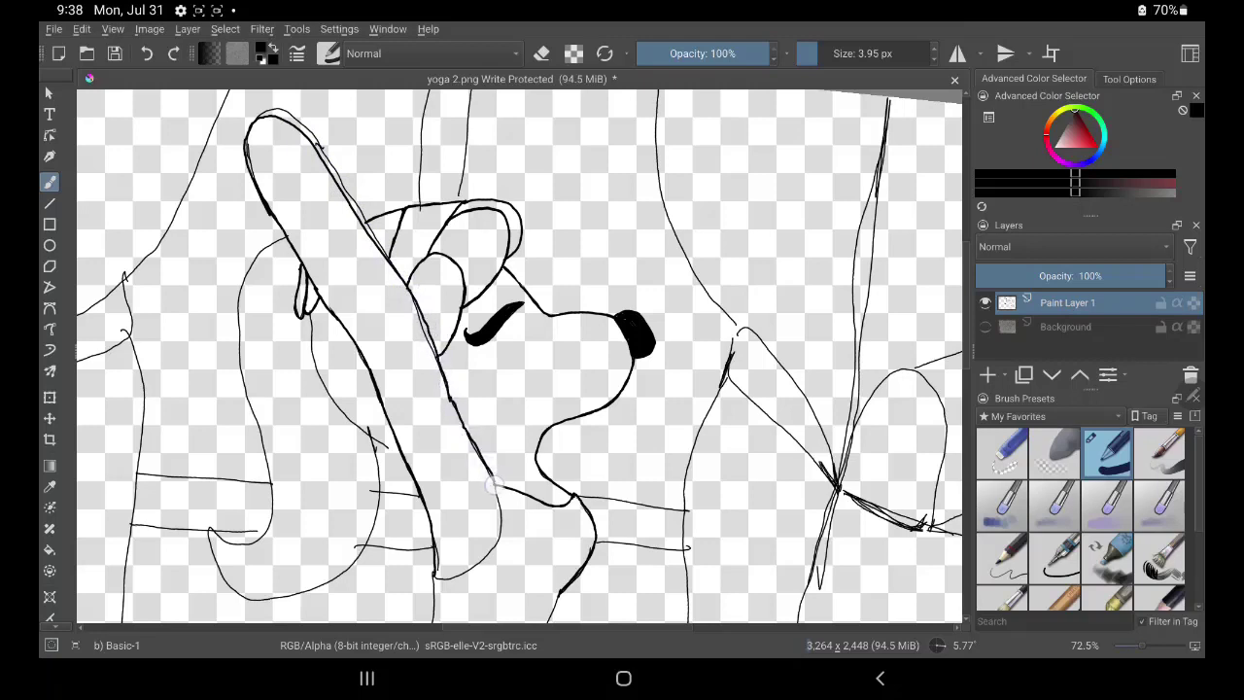
pyautogui.moveTo(475, 448); pyautogui.dragTo(450, 396)
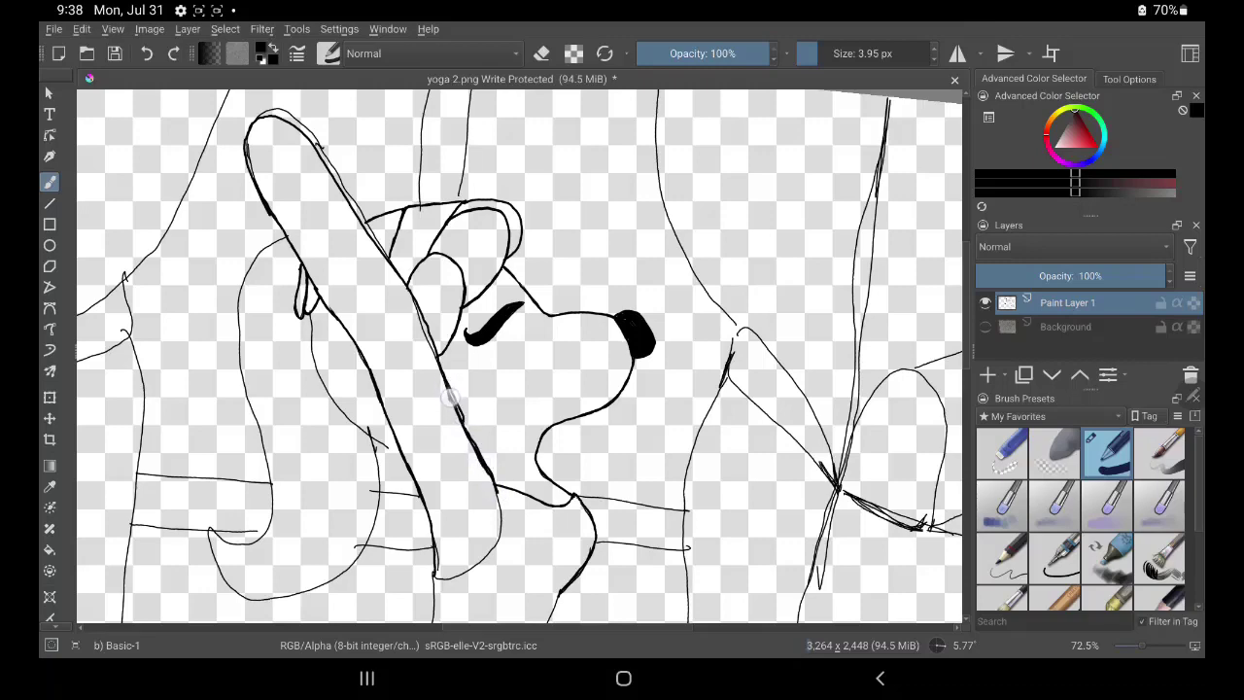
pyautogui.moveTo(471, 445); pyautogui.dragTo(450, 416)
pyautogui.press('e')
pyautogui.scroll(5, 503, 330)
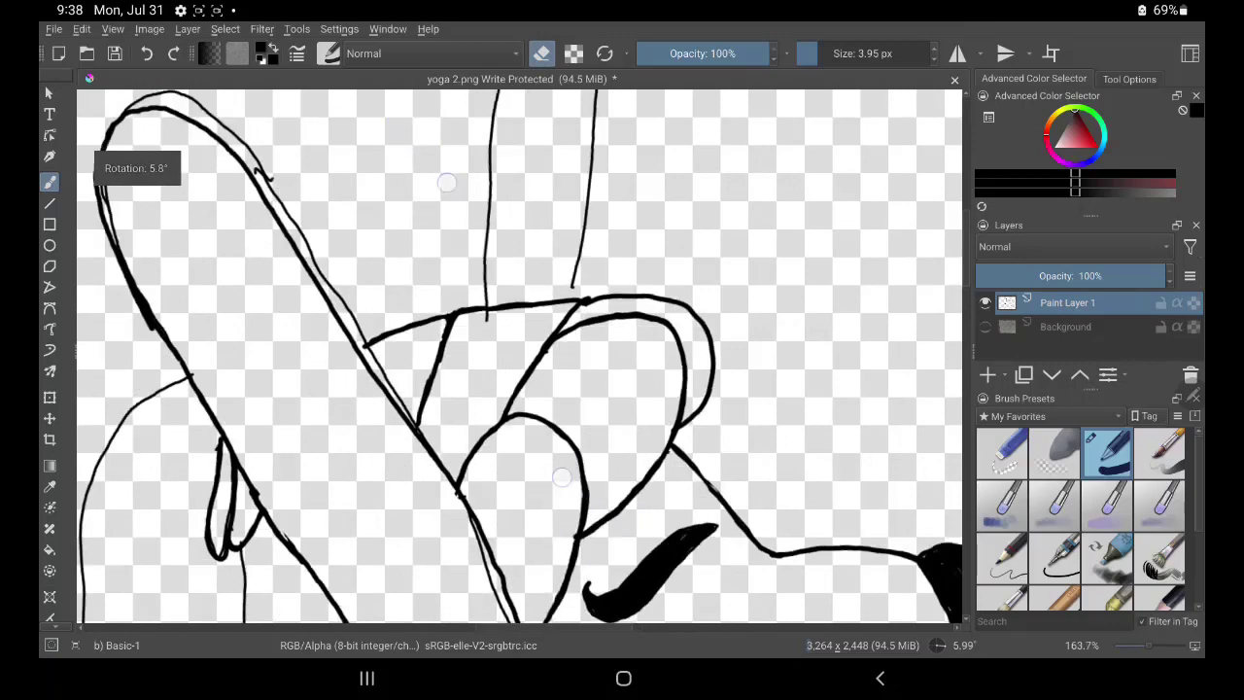
# Erase the paw outline's doubled thick parts and redraw its upper-left curve as one line
pyautogui.scroll(1, 503, 329)
pyautogui.scroll(1, 503, 330)
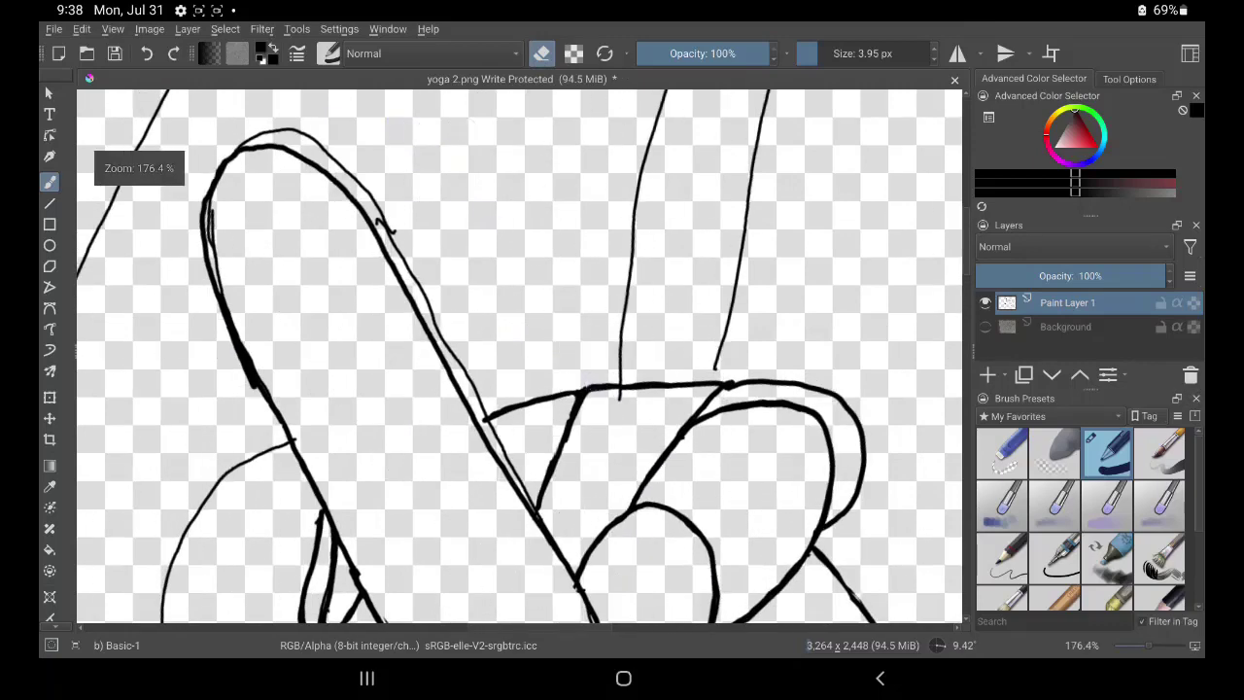
pyautogui.moveTo(258, 403); pyautogui.dragTo(233, 355)
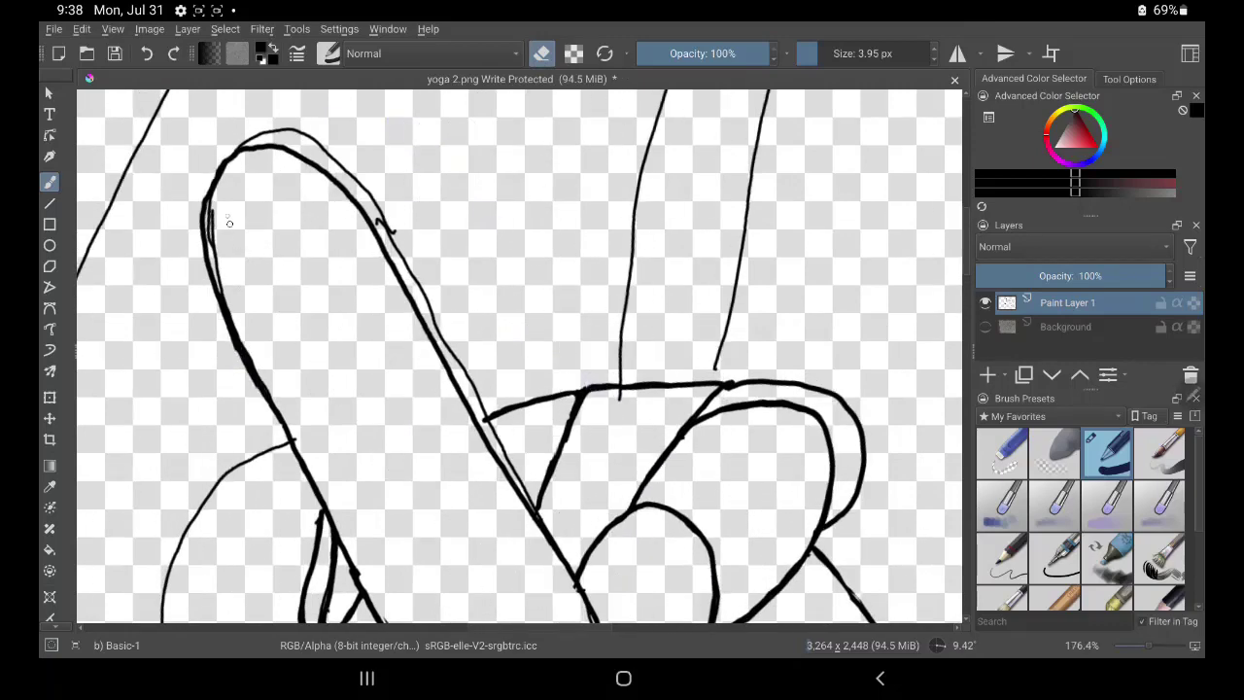
pyautogui.moveTo(214, 184)
pyautogui.mouseDown()
pyautogui.moveTo(208, 247)
pyautogui.moveTo(240, 335)
pyautogui.mouseUp()
pyautogui.moveTo(204, 190)
pyautogui.mouseDown()
pyautogui.moveTo(233, 144)
pyautogui.moveTo(282, 126)
pyautogui.moveTo(320, 146)
pyautogui.moveTo(381, 222)
pyautogui.moveTo(531, 498)
pyautogui.mouseUp()
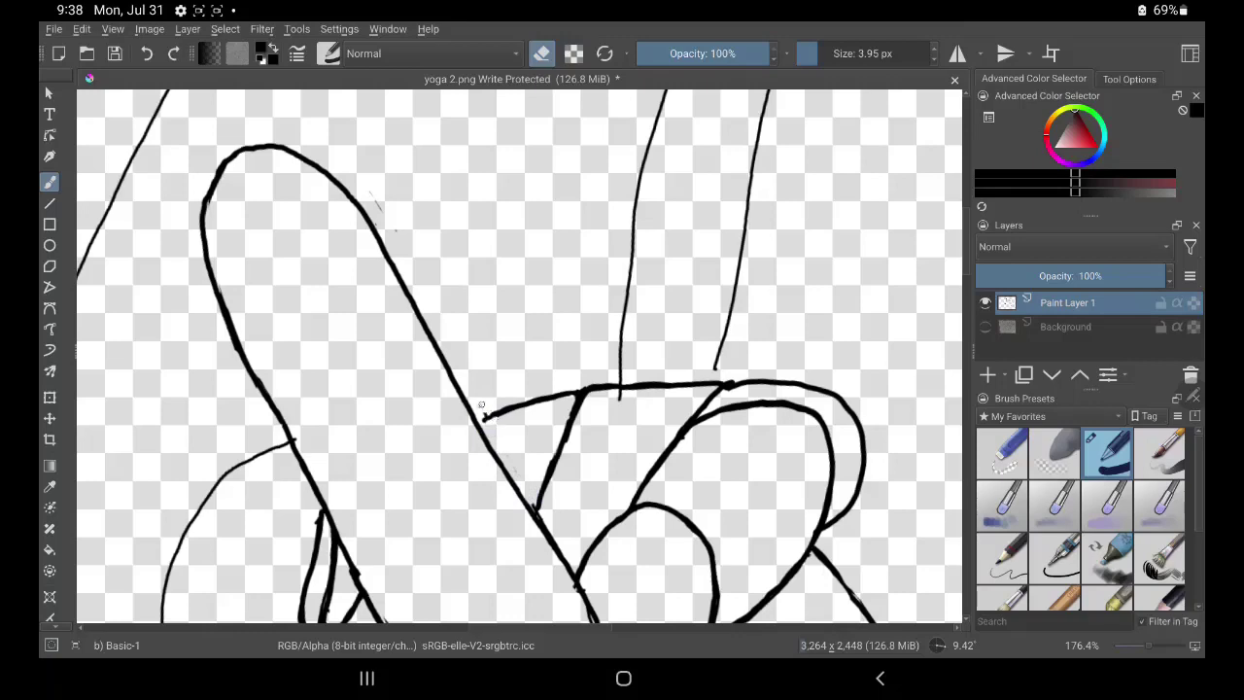
pyautogui.press('e')
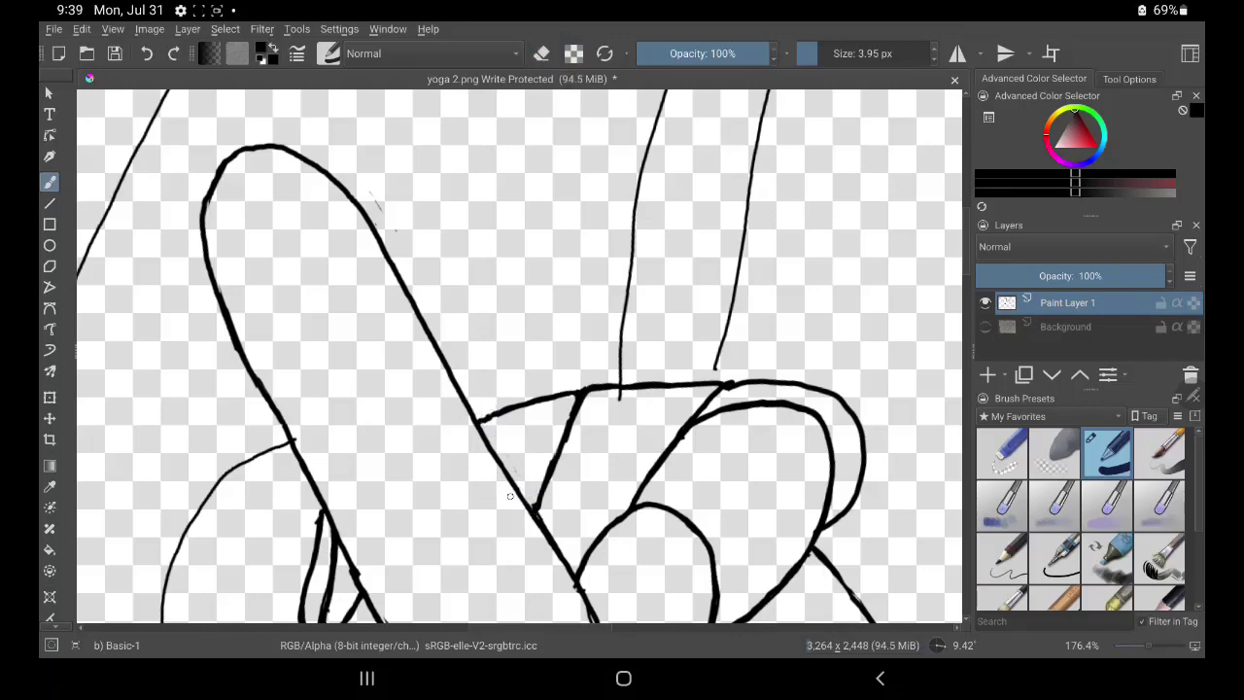
# Replace the doubled stroke beside the ear with a single bold line running past it
pyautogui.moveTo(510, 496)
pyautogui.mouseDown()
pyautogui.moveTo(433, 314)
pyautogui.moveTo(396, 175)
pyautogui.moveTo(403, 203)
pyautogui.mouseUp()
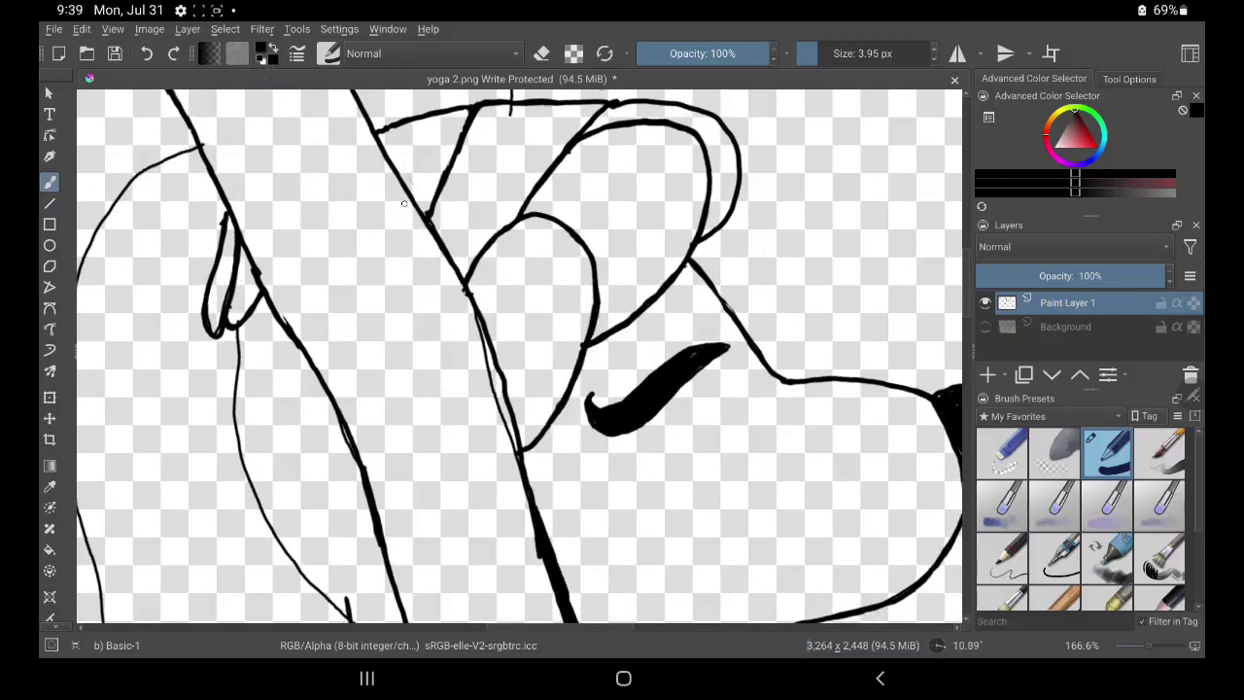
pyautogui.moveTo(583, 408); pyautogui.dragTo(568, 355)
pyautogui.press('e')
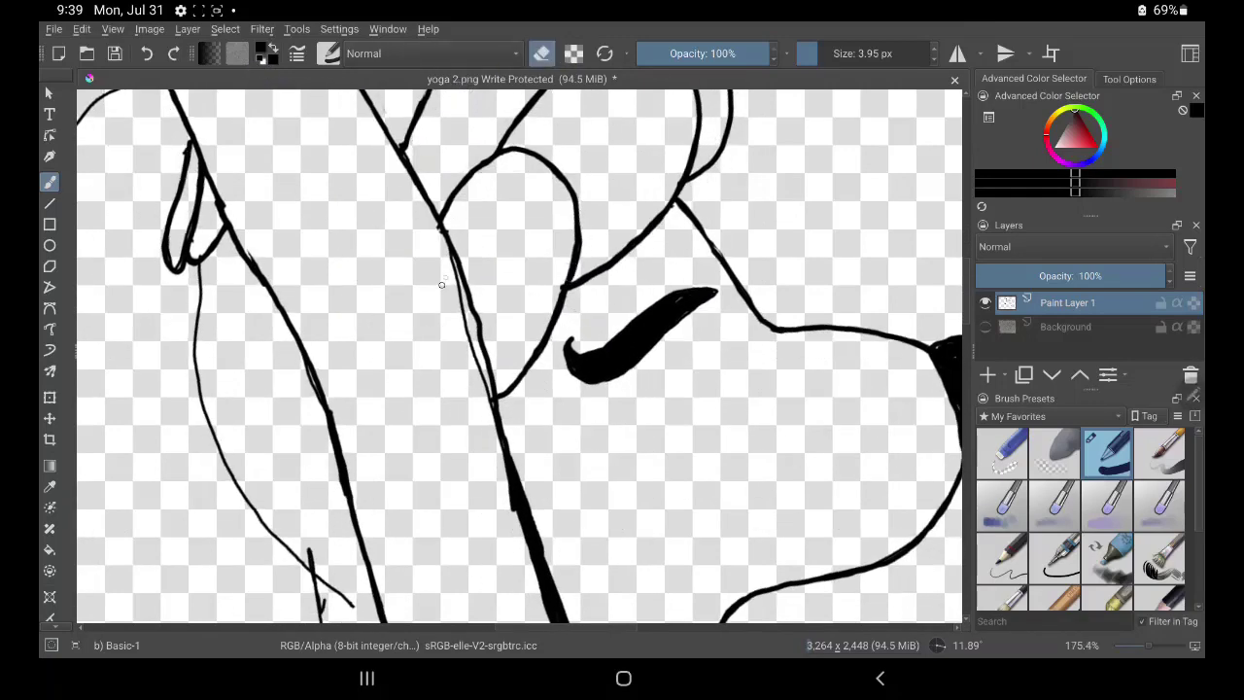
pyautogui.moveTo(451, 271); pyautogui.dragTo(509, 496)
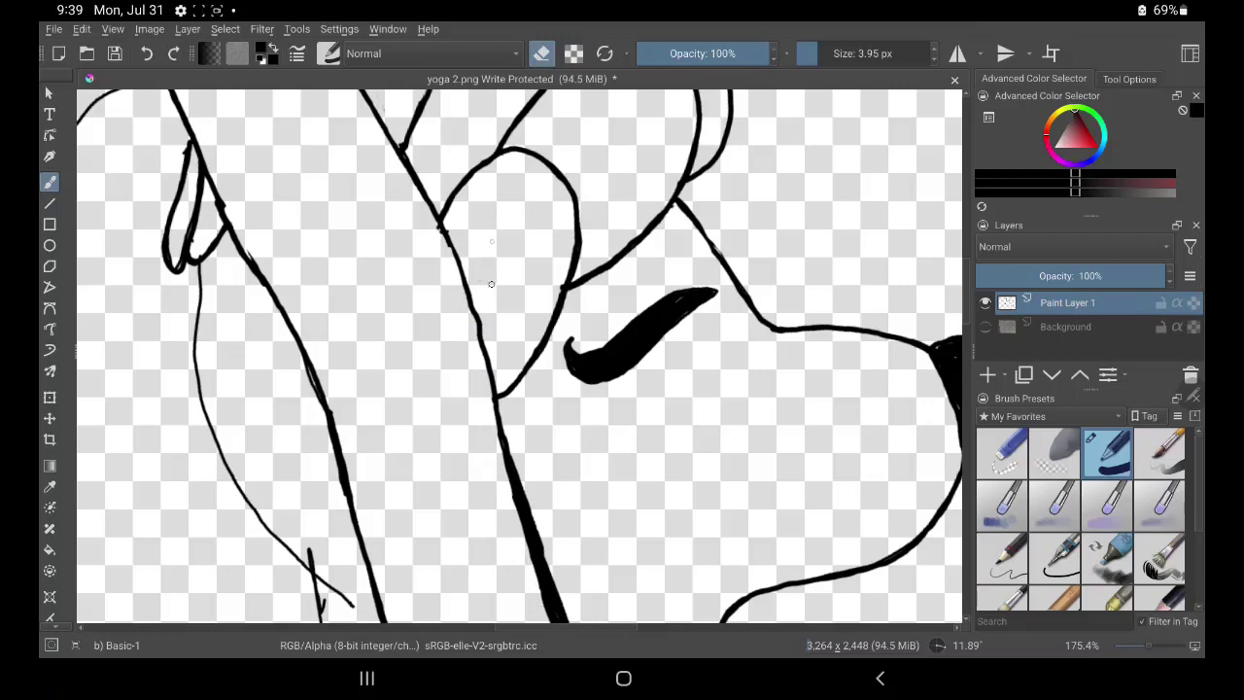
pyautogui.press('e')
pyautogui.moveTo(442, 226); pyautogui.dragTo(499, 445)
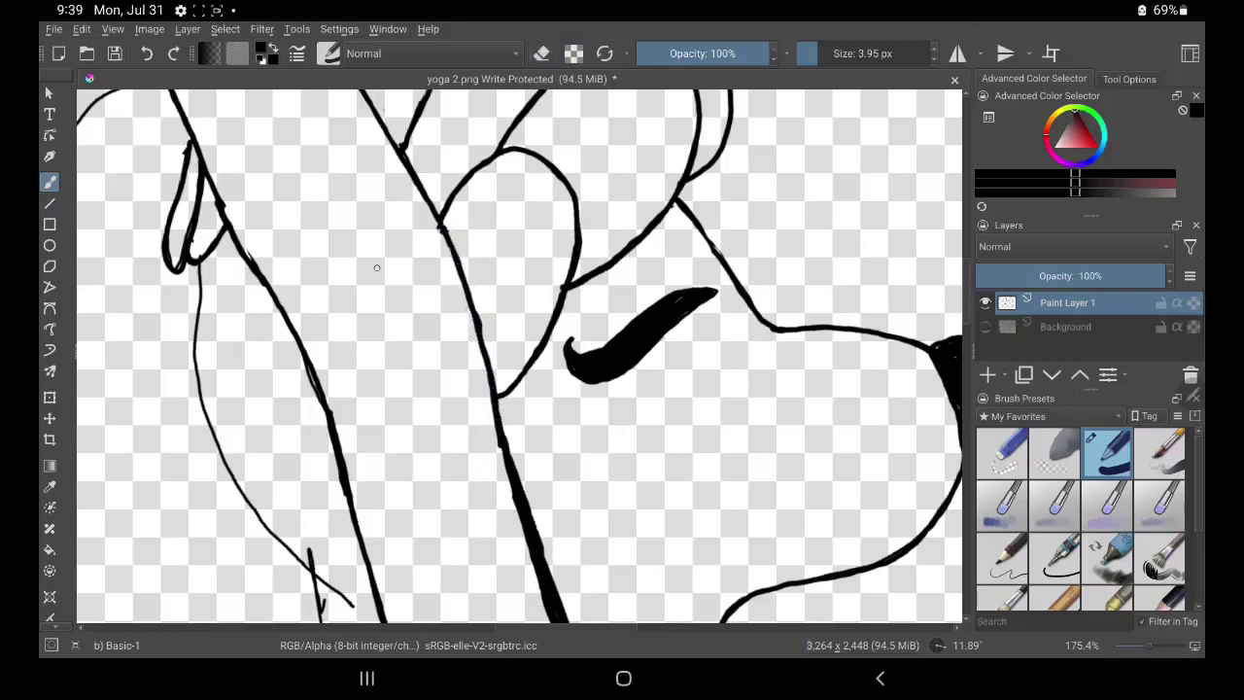
pyautogui.press('e')
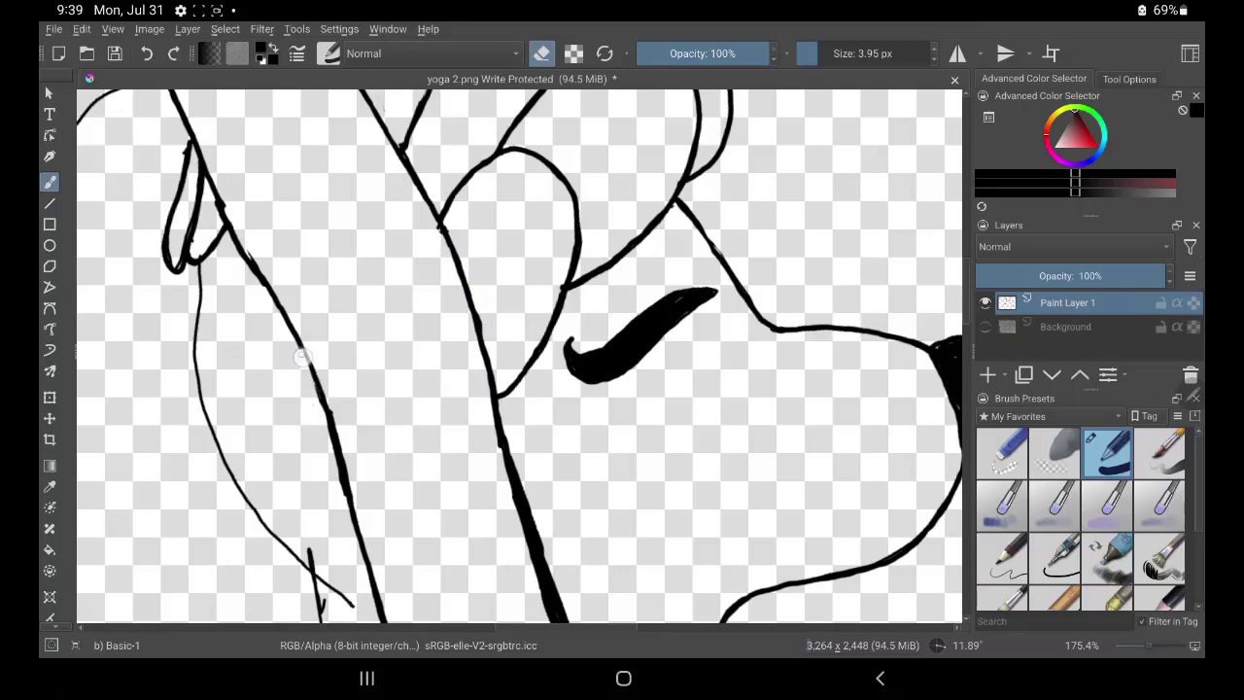
pyautogui.moveTo(249, 246); pyautogui.dragTo(219, 180)
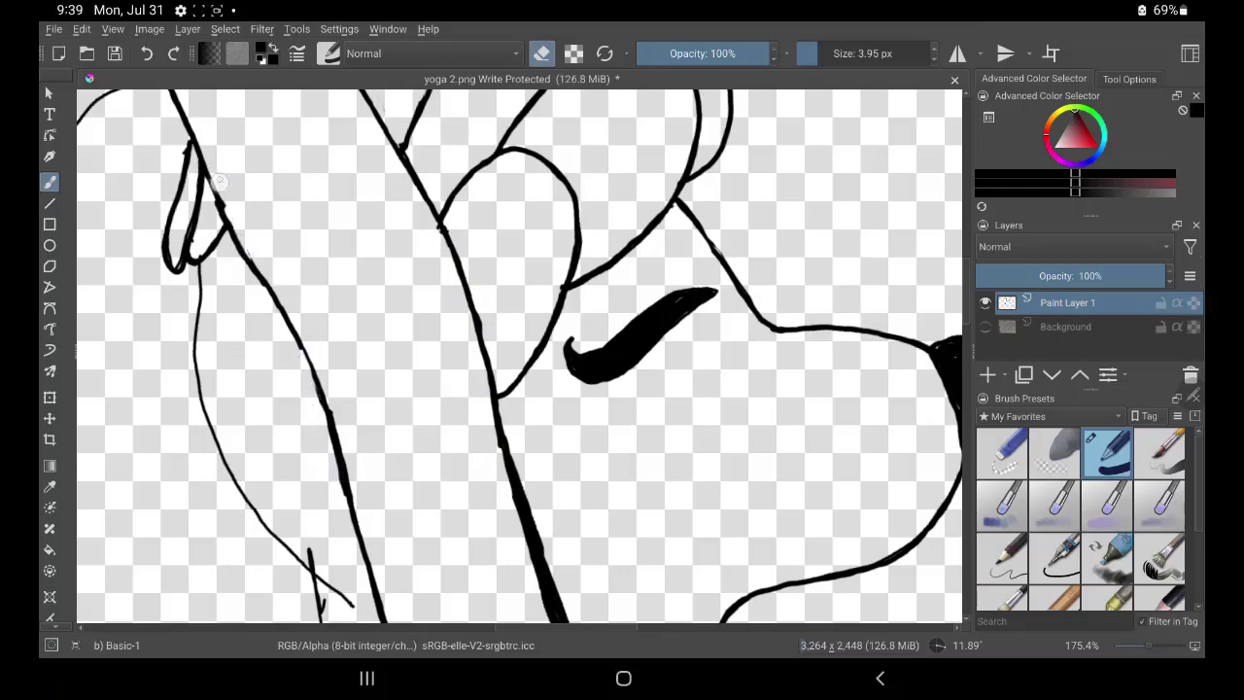
pyautogui.moveTo(622, 388); pyautogui.dragTo(564, 195)
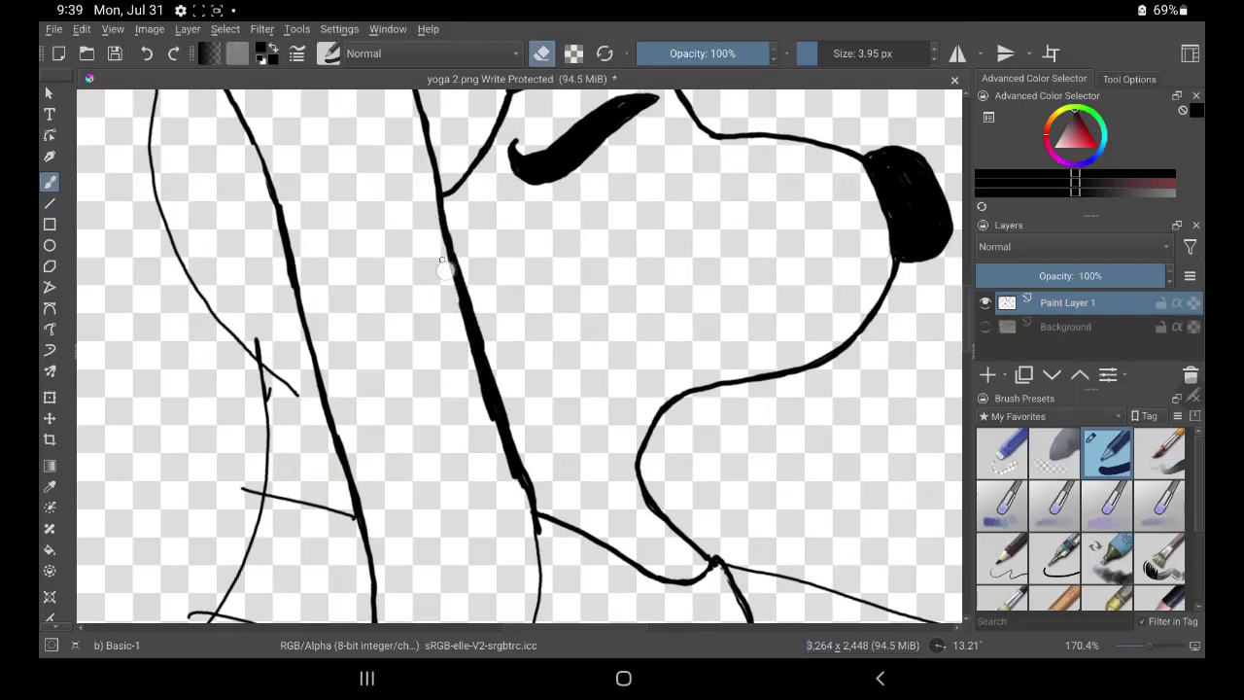
# Trim and redraw the long line under the muzzle bolder, thickening the line below it
pyautogui.moveTo(467, 350)
pyautogui.mouseDown()
pyautogui.moveTo(494, 413)
pyautogui.moveTo(431, 222)
pyautogui.mouseUp()
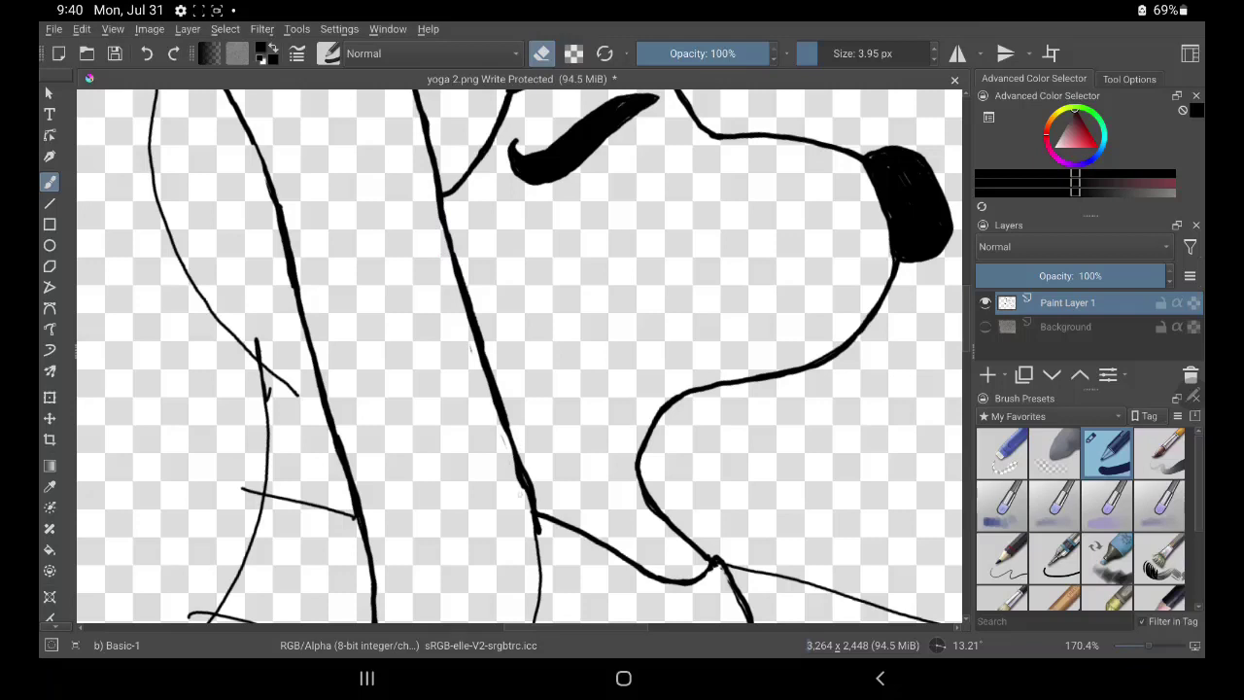
pyautogui.moveTo(513, 469)
pyautogui.mouseDown()
pyautogui.moveTo(495, 418)
pyautogui.moveTo(525, 509)
pyautogui.mouseUp()
pyautogui.press('e')
pyautogui.moveTo(497, 416)
pyautogui.mouseDown()
pyautogui.moveTo(530, 502)
pyautogui.moveTo(469, 362)
pyautogui.mouseUp()
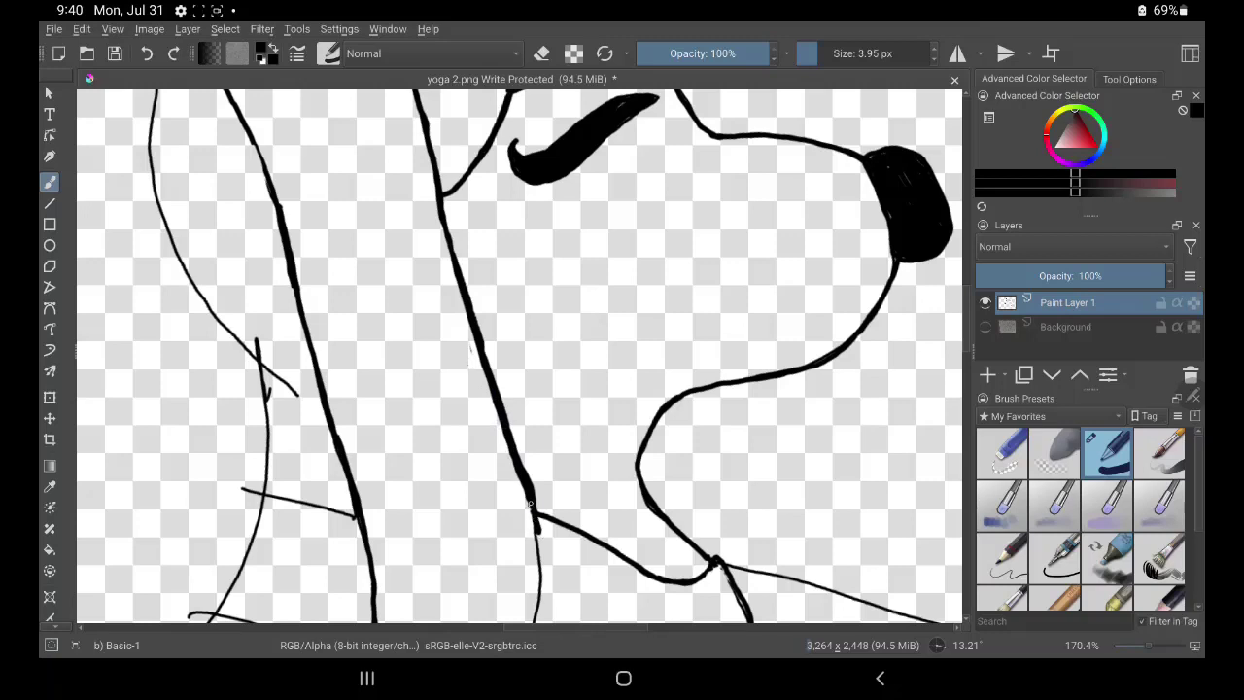
pyautogui.moveTo(530, 503); pyautogui.dragTo(530, 617)
pyautogui.press('e')
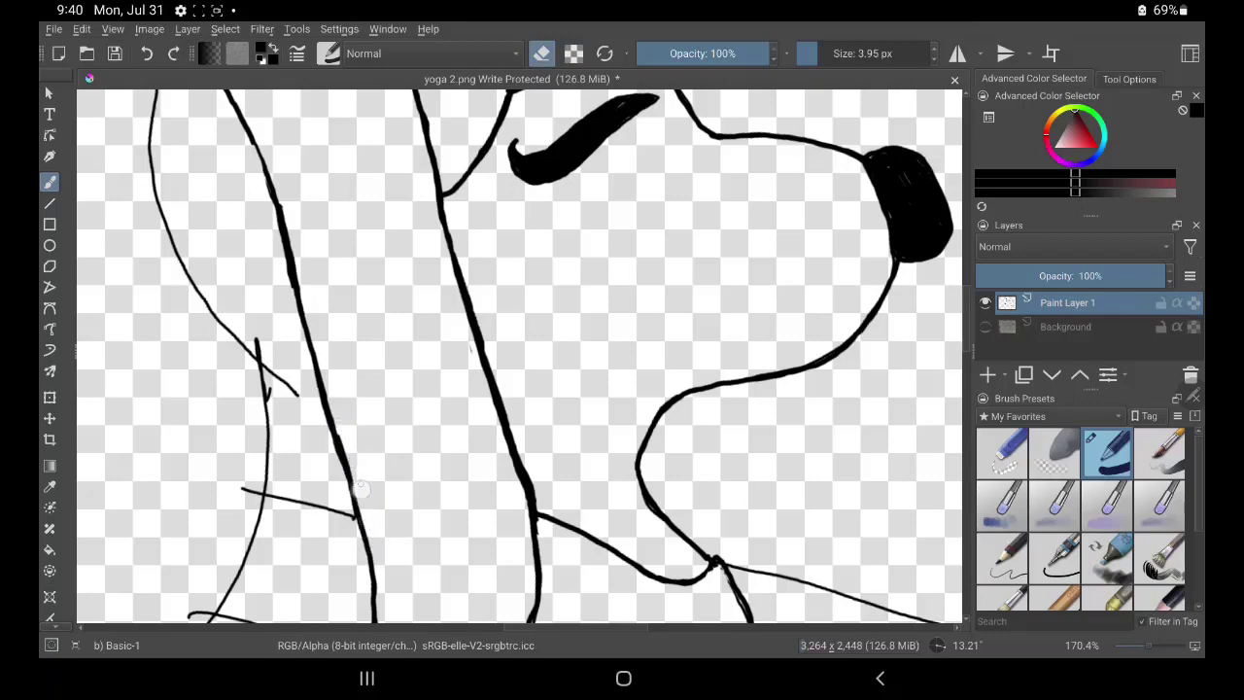
# Retrace the lower limb curve in bold, erasing and redrawing a misplaced section
pyautogui.moveTo(347, 426)
pyautogui.mouseDown()
pyautogui.moveTo(596, 486)
pyautogui.moveTo(540, 530)
pyautogui.mouseUp()
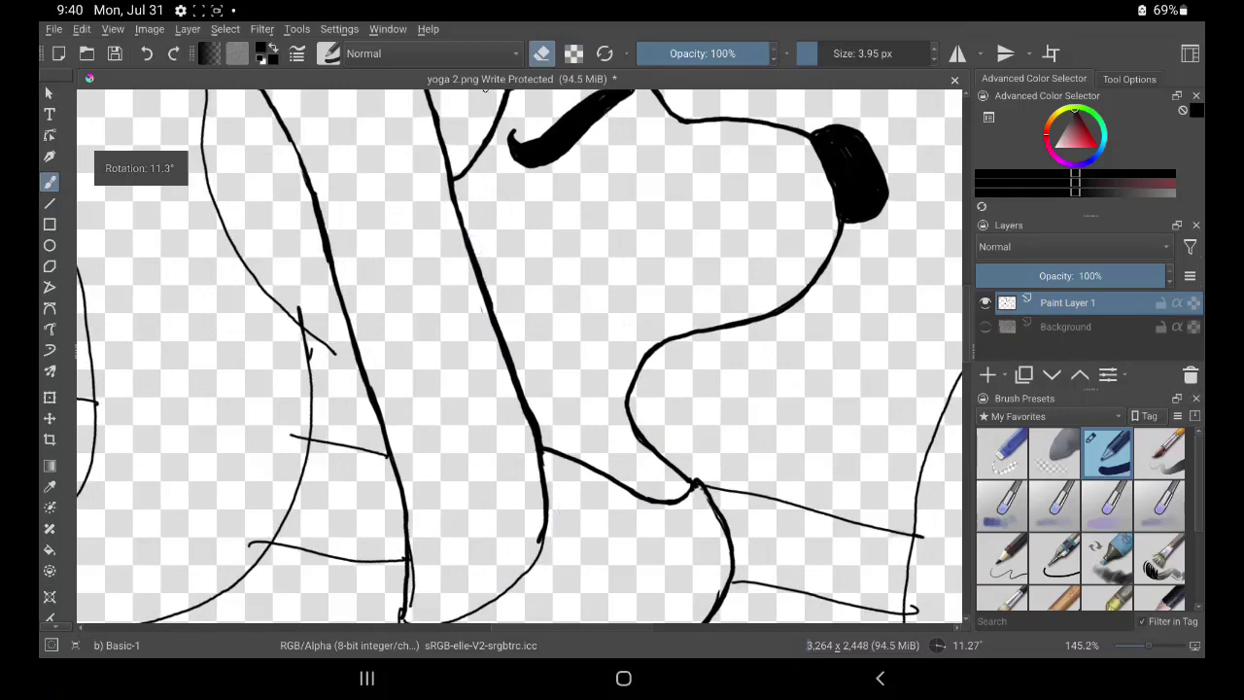
pyautogui.click(542, 52)
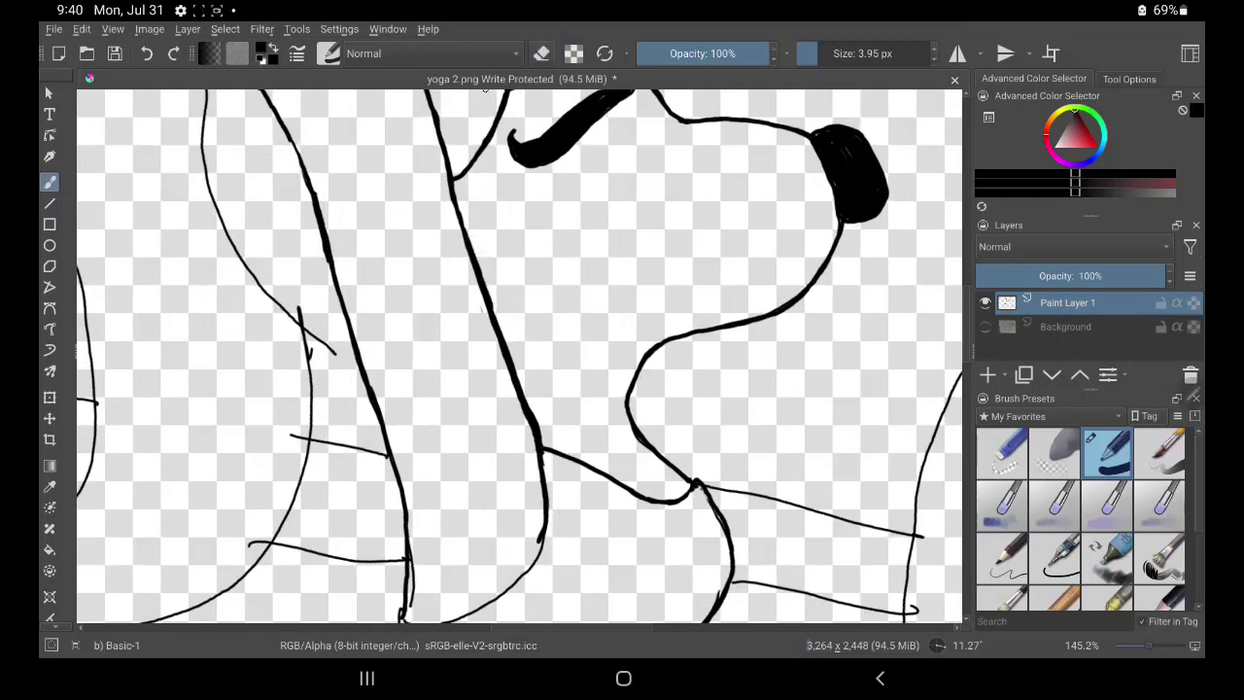
pyautogui.moveTo(583, 486); pyautogui.dragTo(603, 340)
pyautogui.moveTo(426, 466)
pyautogui.mouseDown()
pyautogui.moveTo(449, 476)
pyautogui.moveTo(495, 458)
pyautogui.moveTo(564, 391)
pyautogui.moveTo(507, 458)
pyautogui.moveTo(435, 413)
pyautogui.moveTo(438, 386)
pyautogui.mouseUp()
pyautogui.press('e')
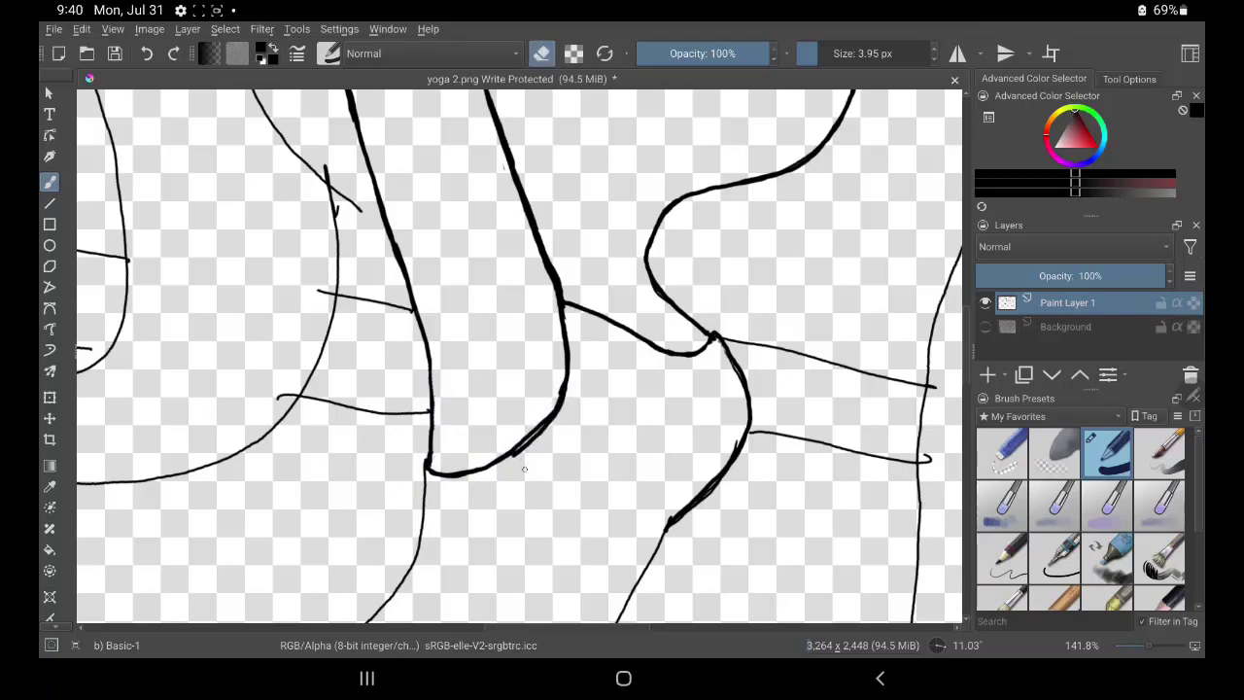
pyautogui.moveTo(542, 436)
pyautogui.mouseDown()
pyautogui.moveTo(507, 460)
pyautogui.moveTo(564, 384)
pyautogui.mouseUp()
pyautogui.press('e')
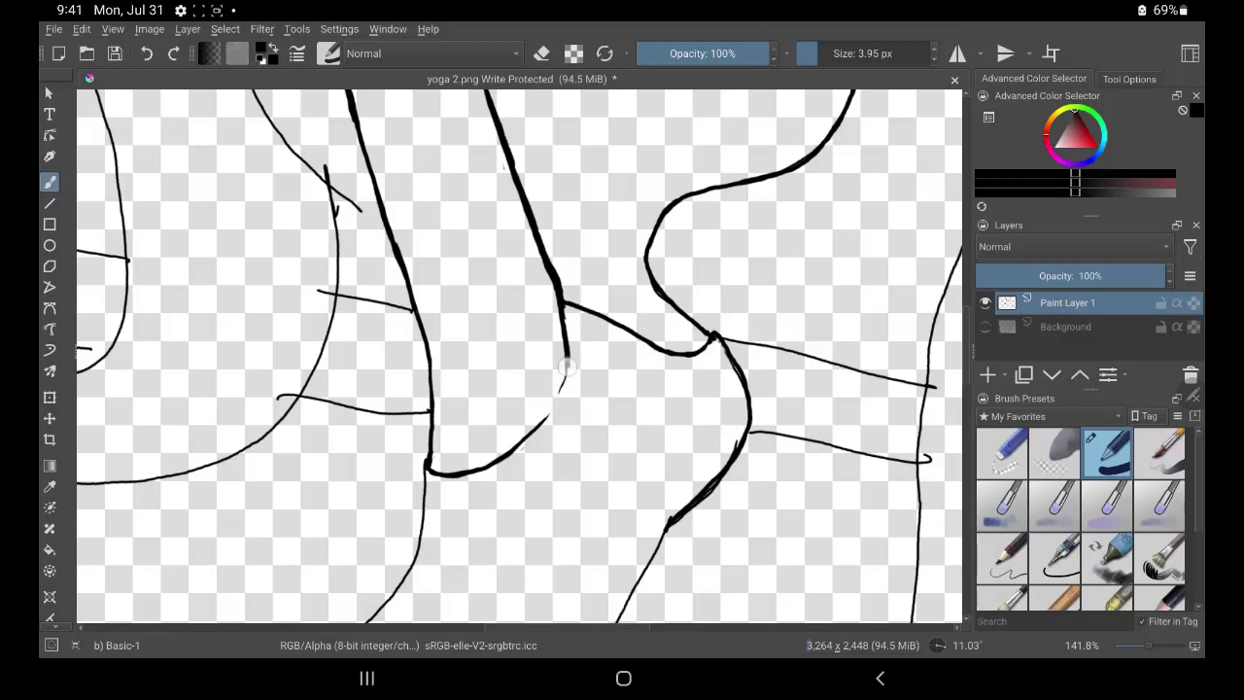
pyautogui.moveTo(566, 367); pyautogui.dragTo(510, 449)
# Thicken both horizontal cross lines, ink the left curve and up-left line, and trim an overshoot
pyautogui.moveTo(343, 295); pyautogui.dragTo(411, 309)
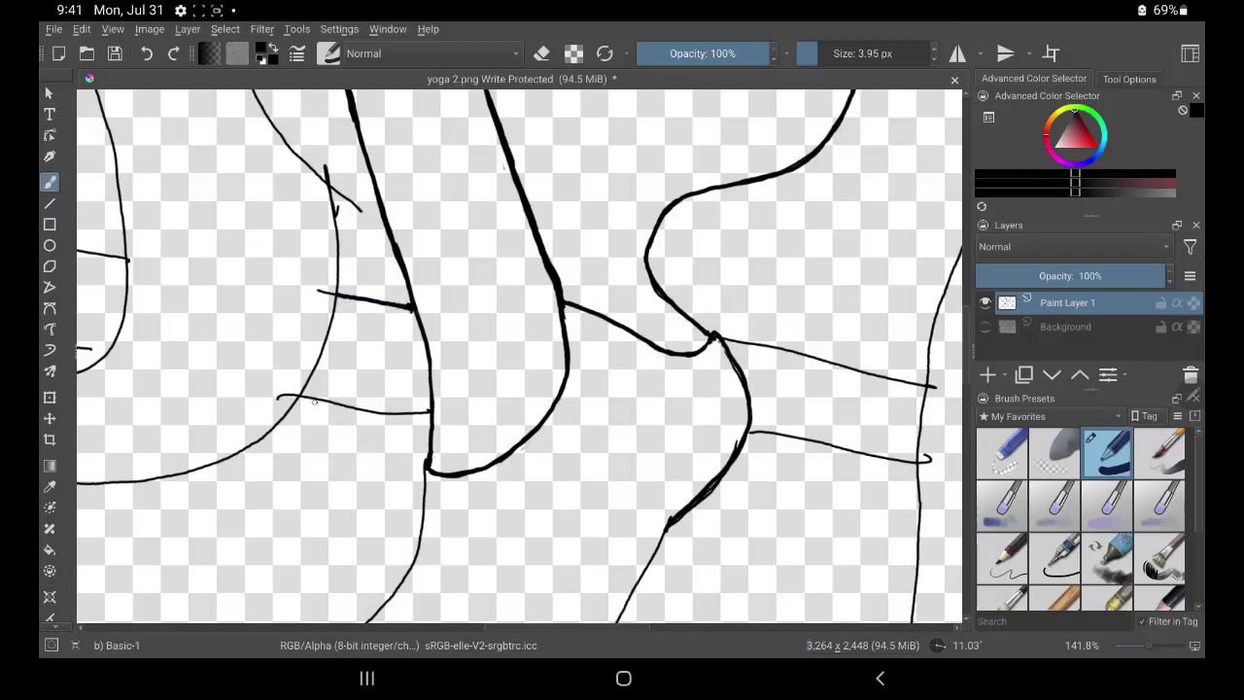
pyautogui.moveTo(303, 397)
pyautogui.mouseDown()
pyautogui.moveTo(432, 414)
pyautogui.moveTo(382, 406)
pyautogui.mouseUp()
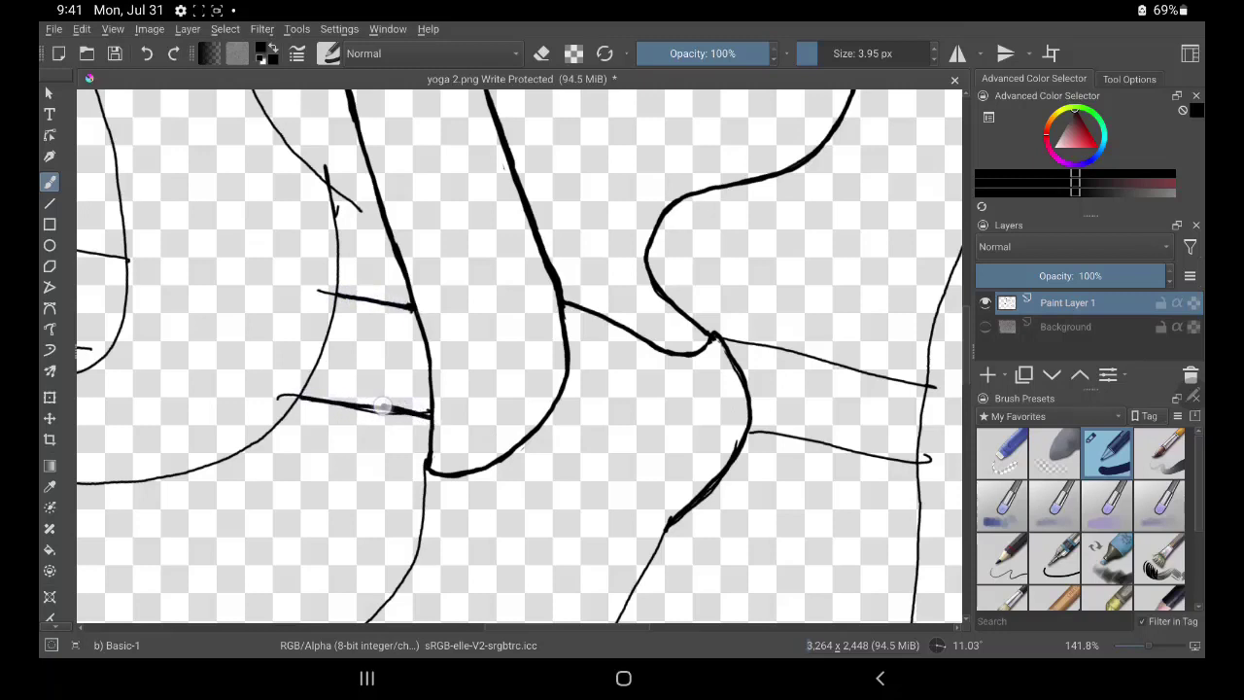
pyautogui.press('e')
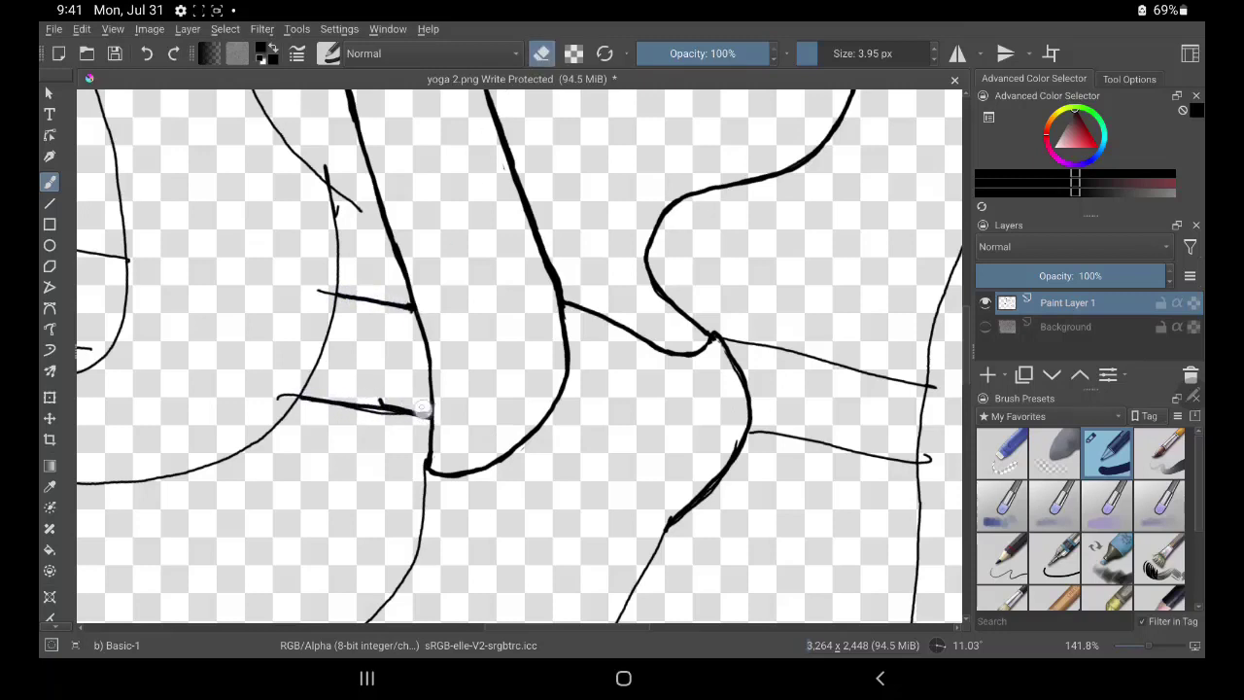
pyautogui.moveTo(419, 409)
pyautogui.mouseDown()
pyautogui.moveTo(397, 402)
pyautogui.moveTo(393, 418)
pyautogui.mouseUp()
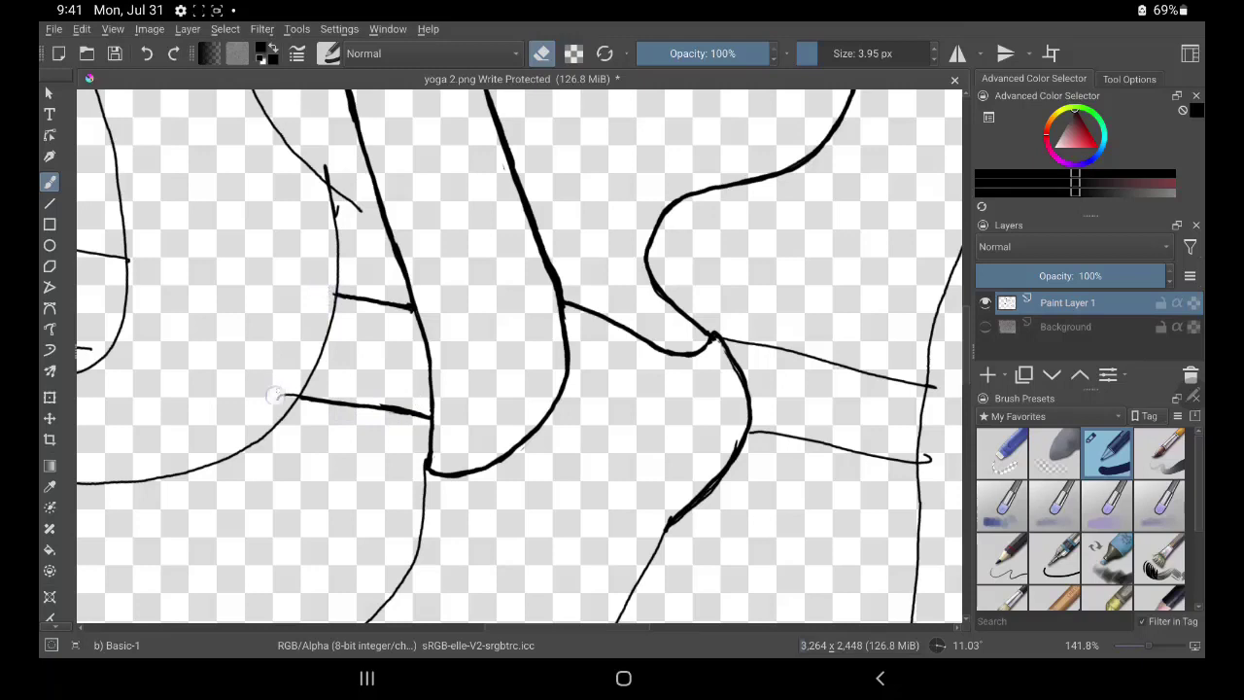
pyautogui.hotkey('ctrl', 'z')
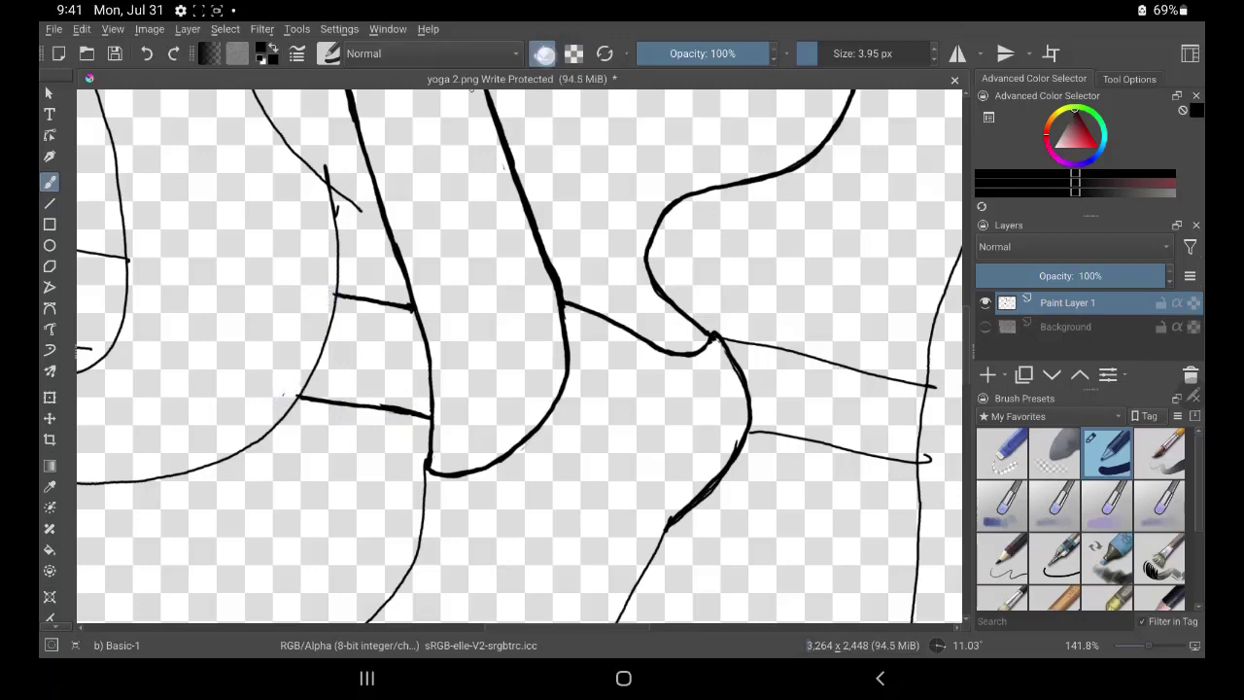
pyautogui.press('e')
pyautogui.moveTo(327, 186)
pyautogui.mouseDown()
pyautogui.moveTo(333, 286)
pyautogui.moveTo(292, 402)
pyautogui.moveTo(334, 292)
pyautogui.mouseUp()
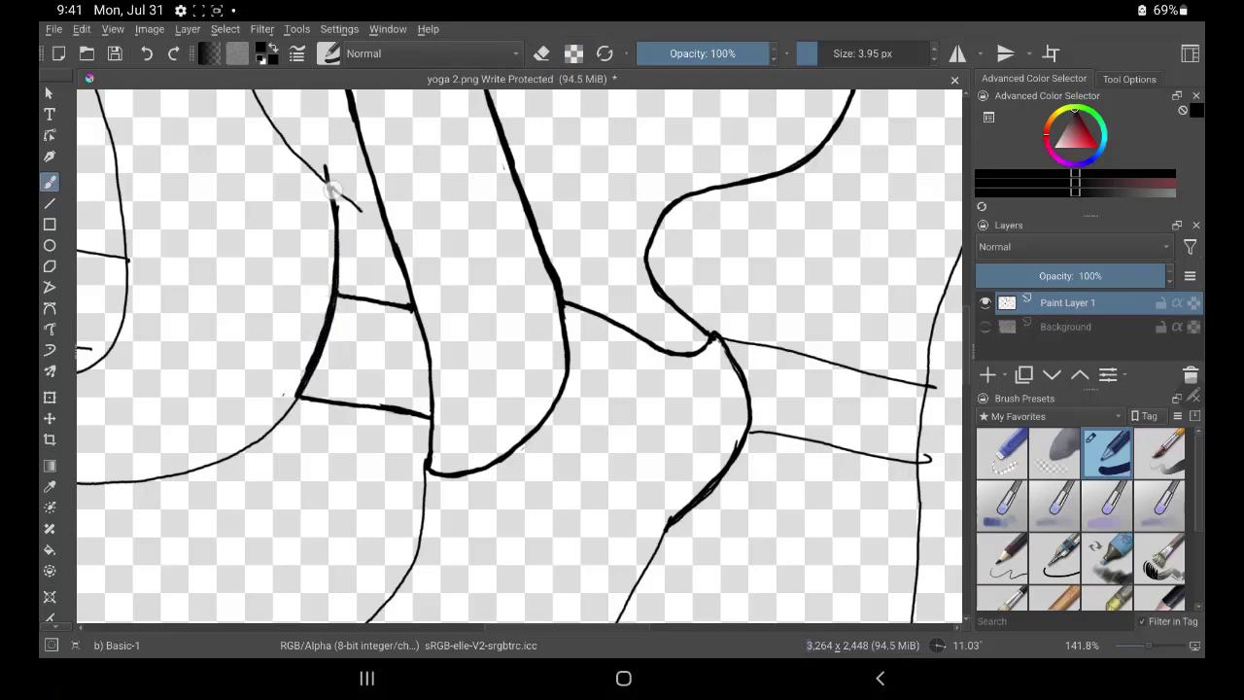
pyautogui.moveTo(389, 230); pyautogui.dragTo(256, 93)
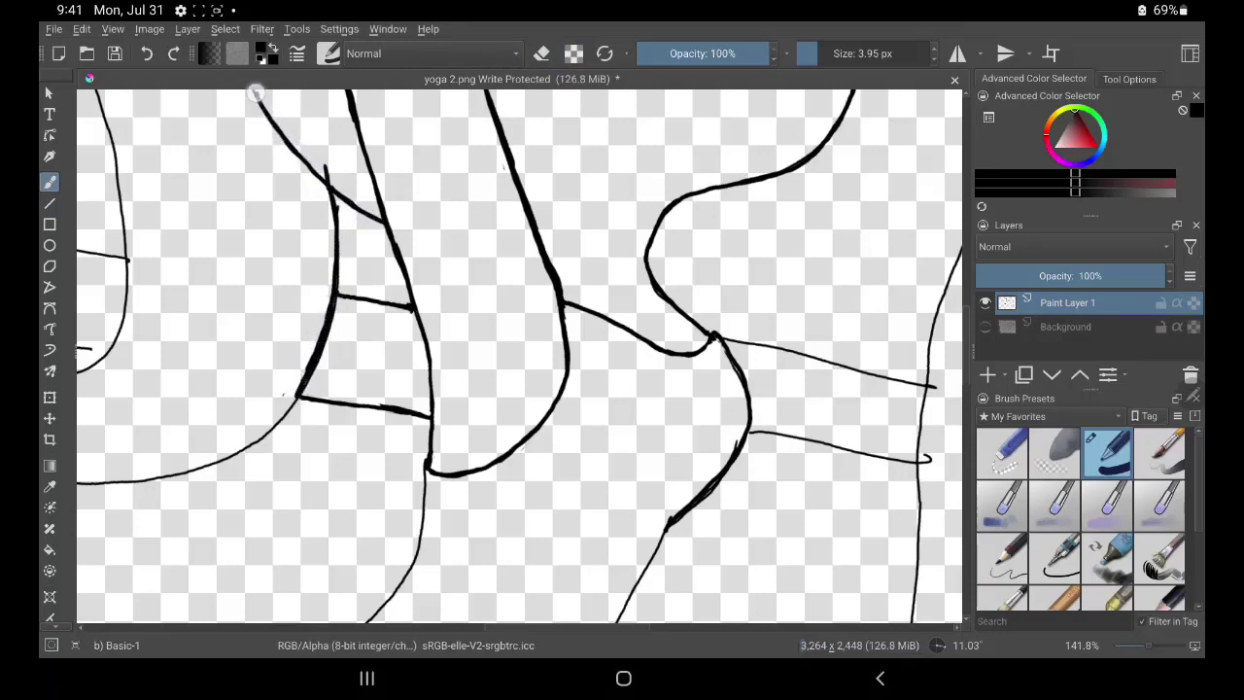
pyautogui.press('e')
pyautogui.moveTo(323, 164); pyautogui.dragTo(331, 187)
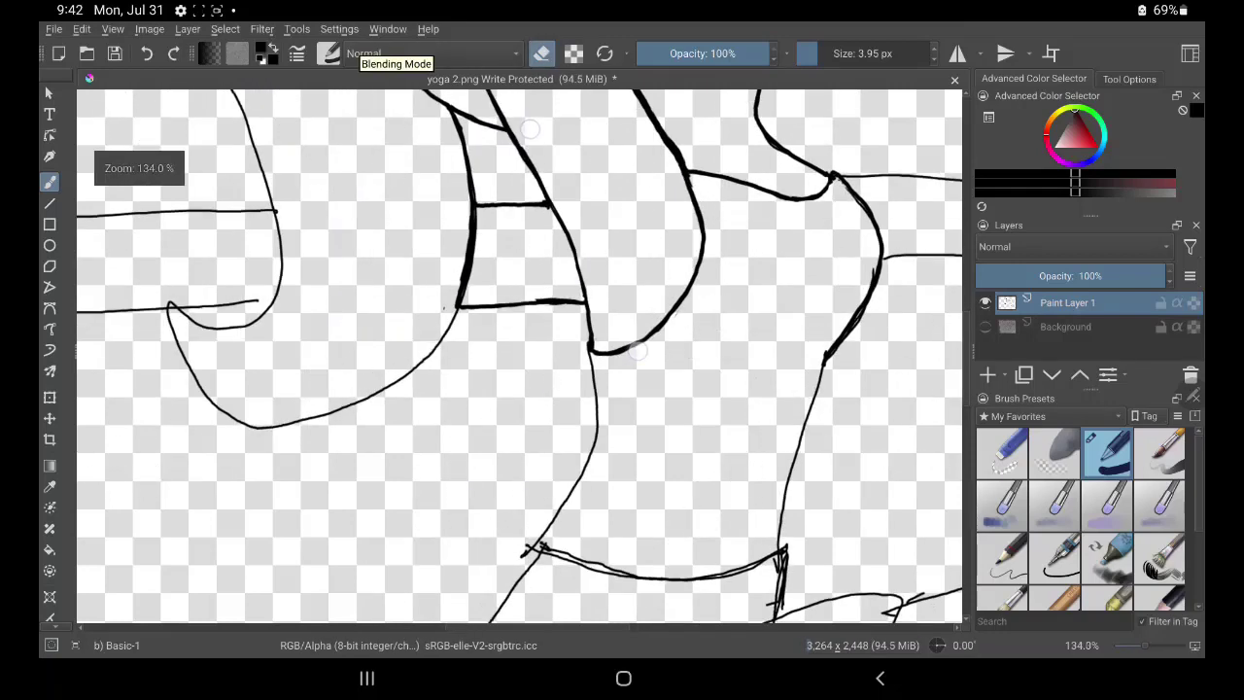
# Boldly ink the paw's hooked curve and lower curve, thinning overly thick spots
pyautogui.click(541, 53)
pyautogui.moveTo(169, 304)
pyautogui.mouseDown()
pyautogui.moveTo(233, 330)
pyautogui.moveTo(267, 309)
pyautogui.moveTo(270, 204)
pyautogui.moveTo(231, 89)
pyautogui.mouseUp()
pyautogui.press('e')
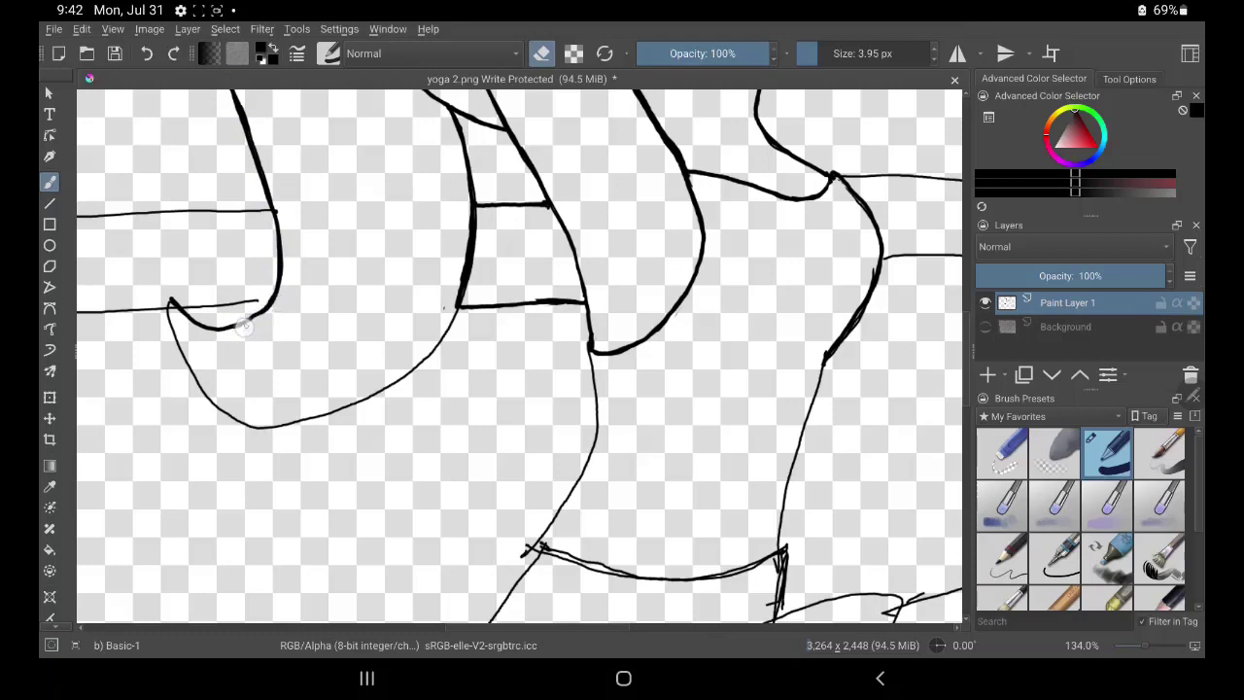
pyautogui.press('e')
pyautogui.moveTo(171, 304)
pyautogui.mouseDown()
pyautogui.moveTo(248, 420)
pyautogui.moveTo(170, 314)
pyautogui.mouseUp()
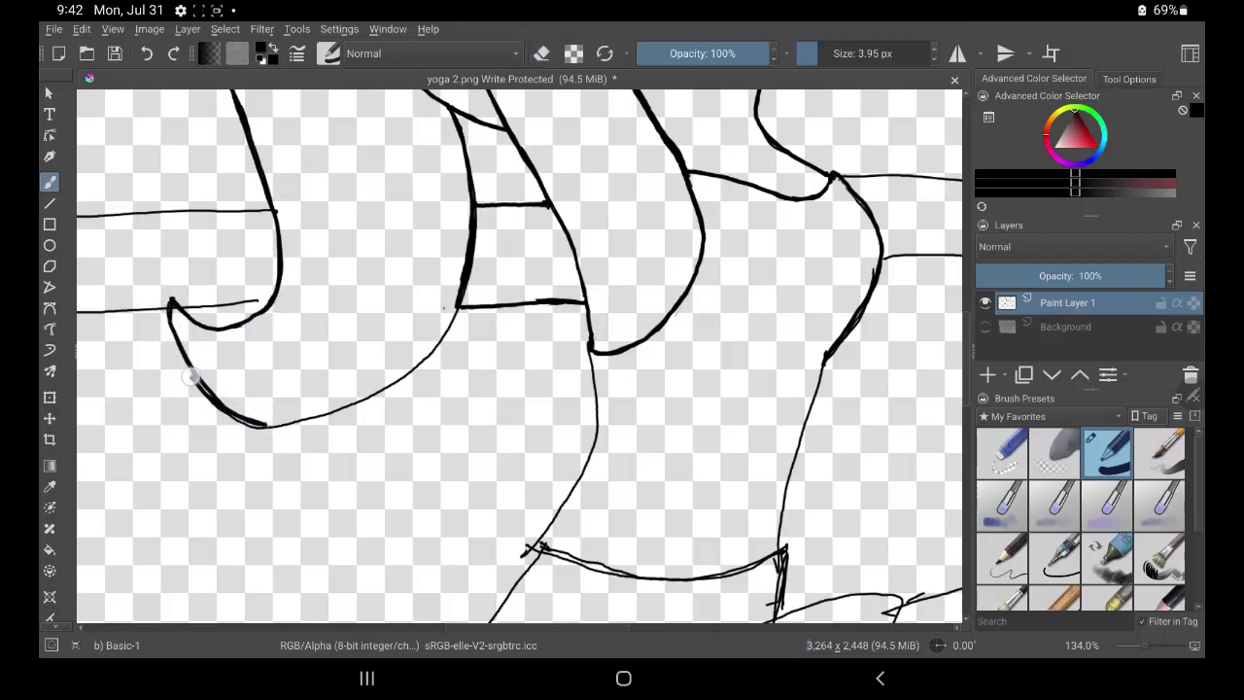
pyautogui.moveTo(209, 399)
pyautogui.mouseDown()
pyautogui.moveTo(264, 425)
pyautogui.moveTo(320, 416)
pyautogui.moveTo(442, 335)
pyautogui.moveTo(460, 292)
pyautogui.mouseUp()
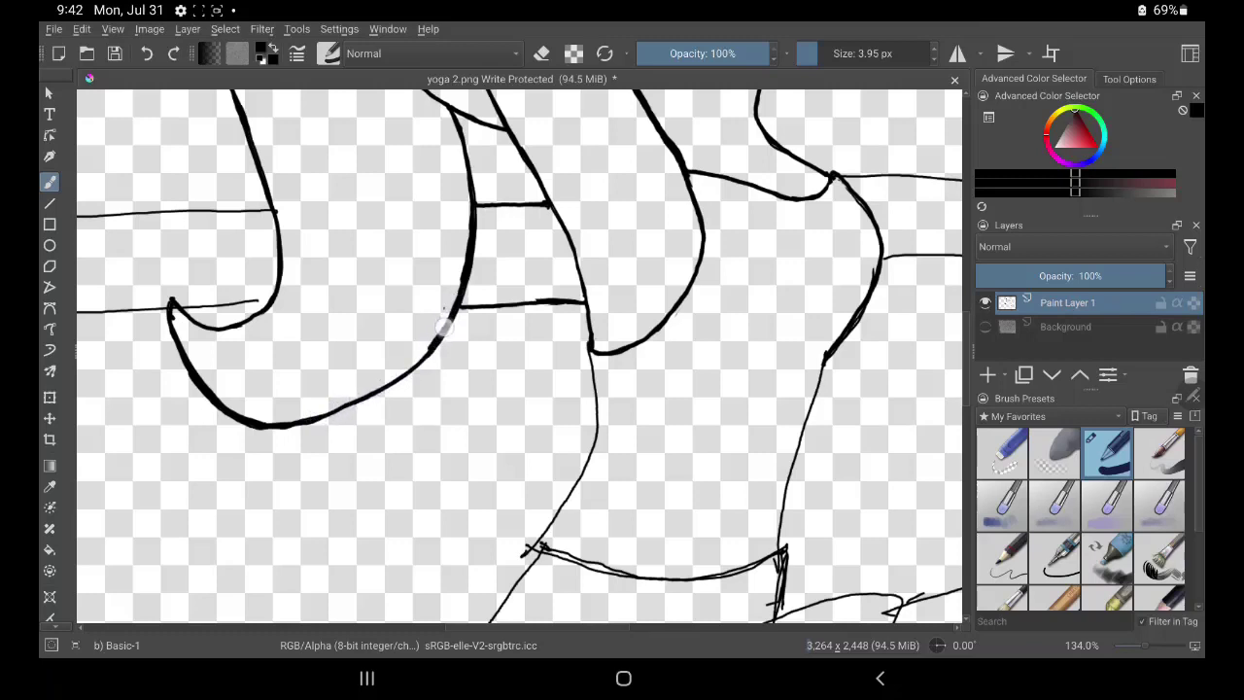
pyautogui.moveTo(316, 420); pyautogui.dragTo(245, 427)
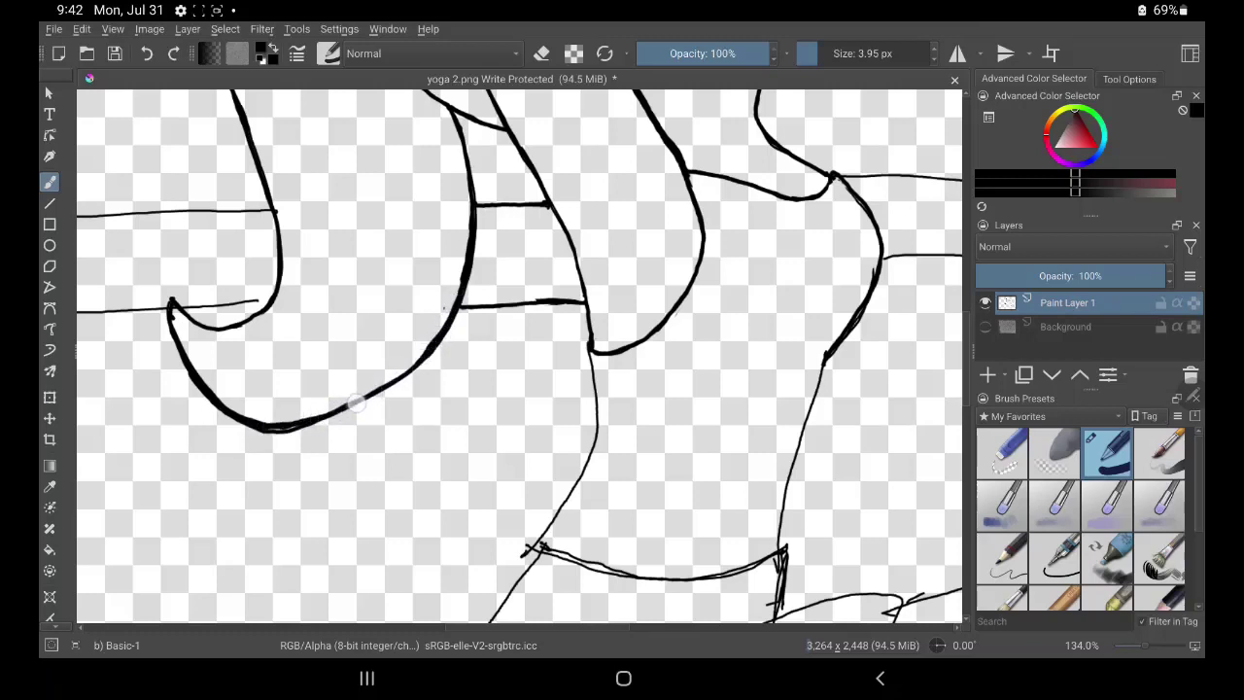
pyautogui.press('e')
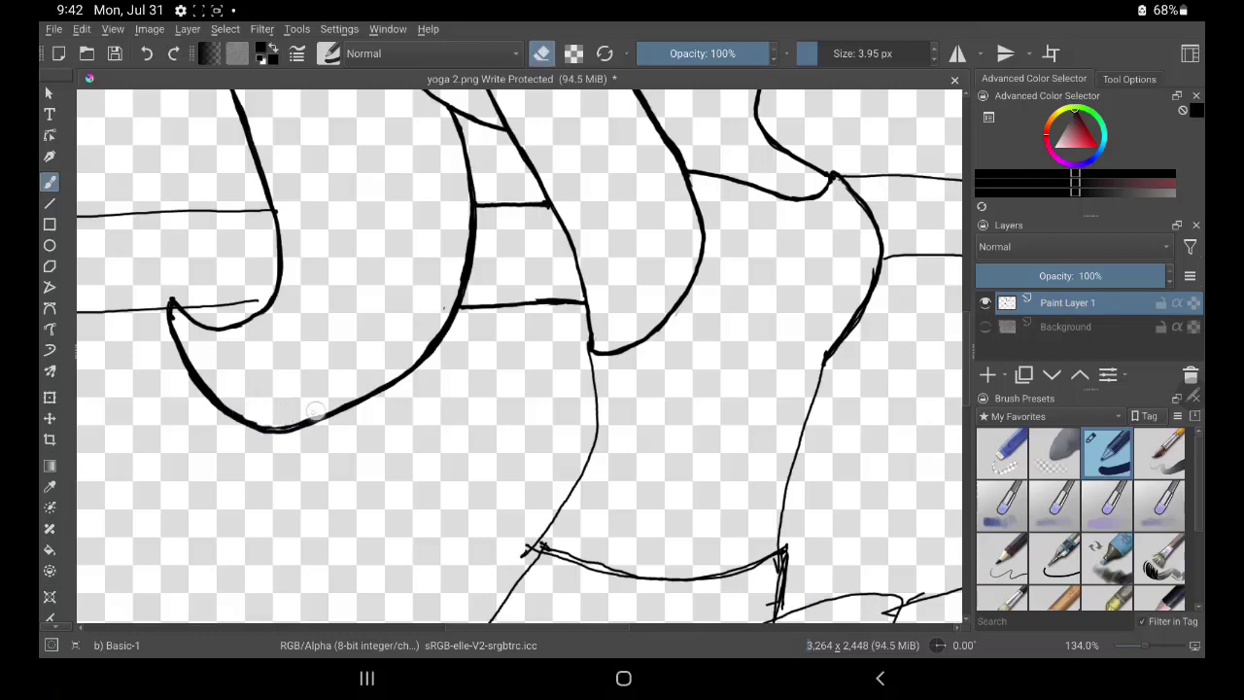
pyautogui.moveTo(254, 417); pyautogui.dragTo(235, 408)
pyautogui.moveTo(460, 218); pyautogui.dragTo(437, 316)
pyautogui.press('e')
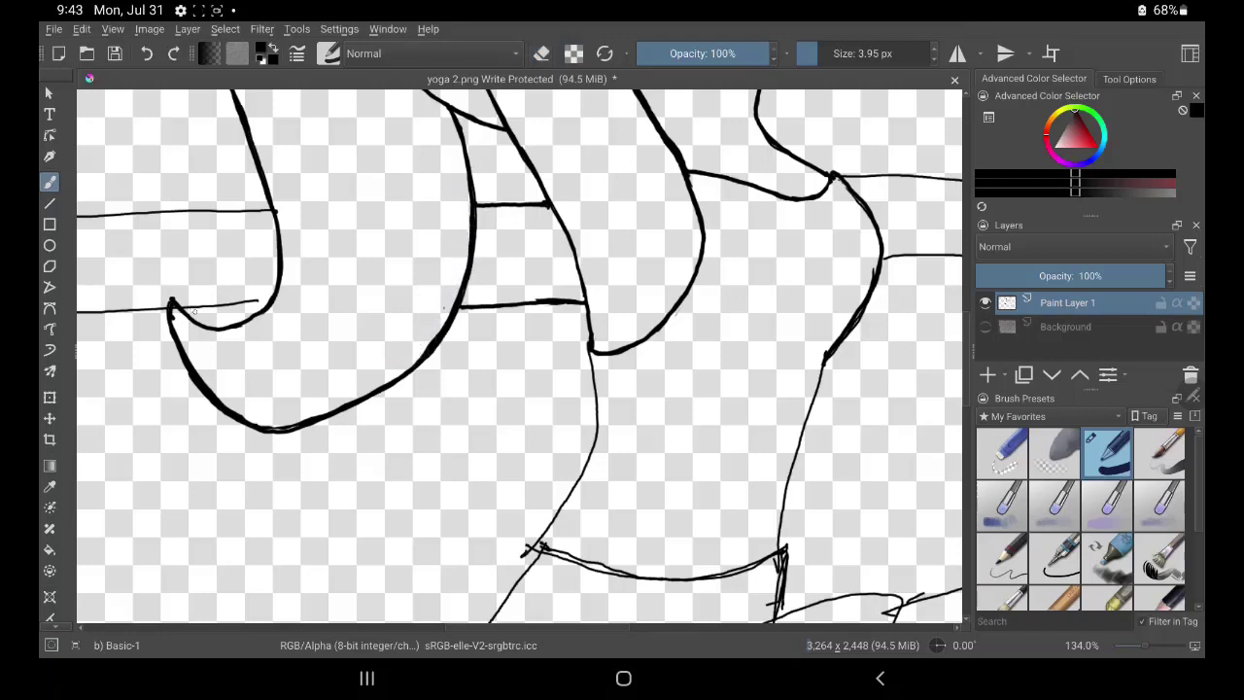
# Ink the lower horizontal line boldly, thinning the stroke and erasing the blob at its left end
pyautogui.moveTo(173, 309); pyautogui.dragTo(255, 301)
pyautogui.moveTo(84, 312); pyautogui.dragTo(169, 307)
pyautogui.press('e')
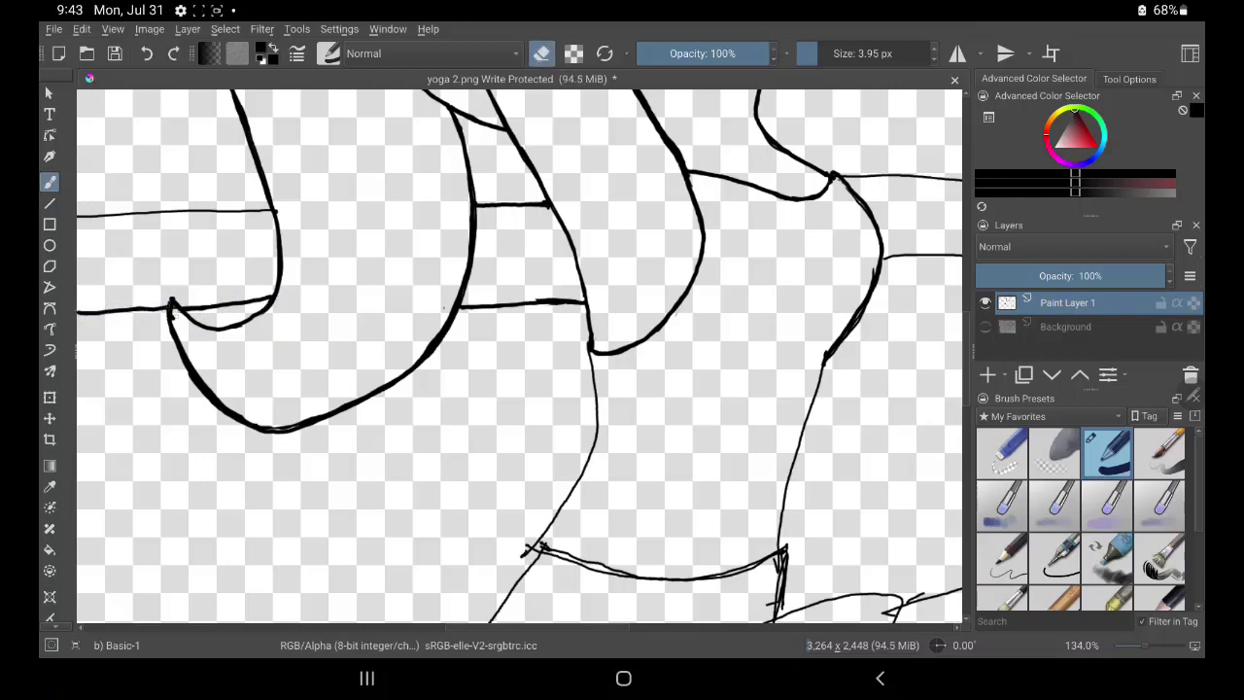
pyautogui.moveTo(199, 282); pyautogui.dragTo(383, 287)
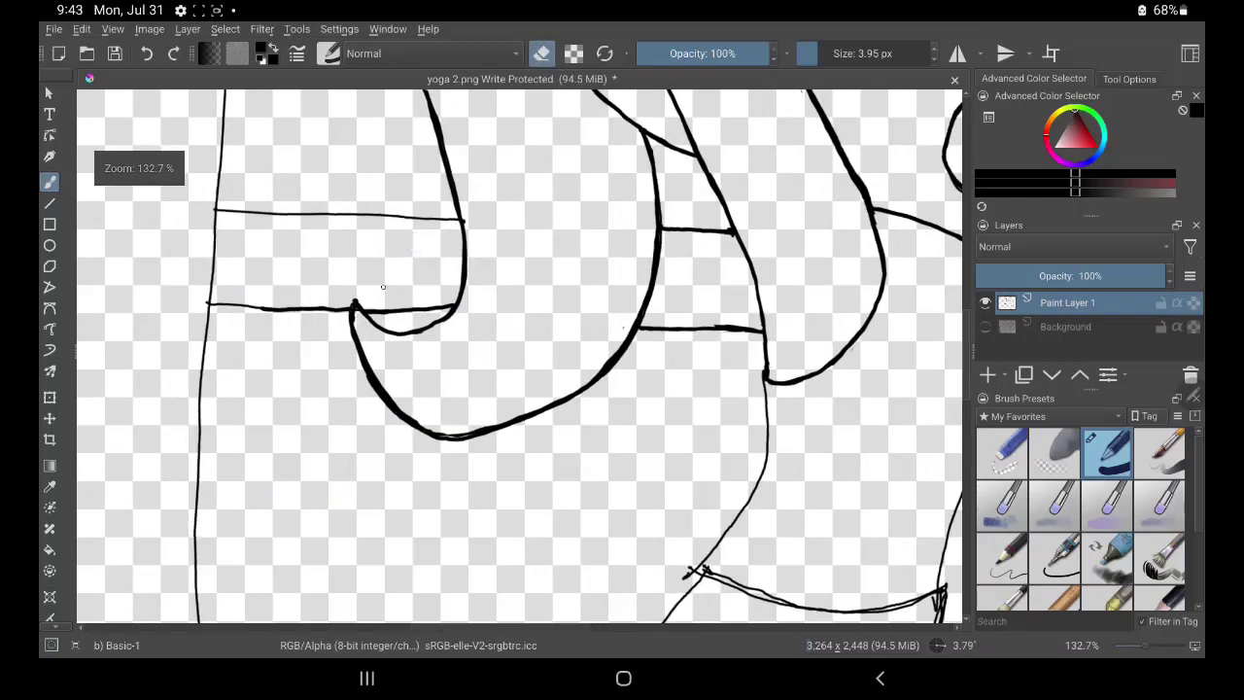
pyautogui.press('e')
pyautogui.moveTo(209, 305); pyautogui.dragTo(348, 307)
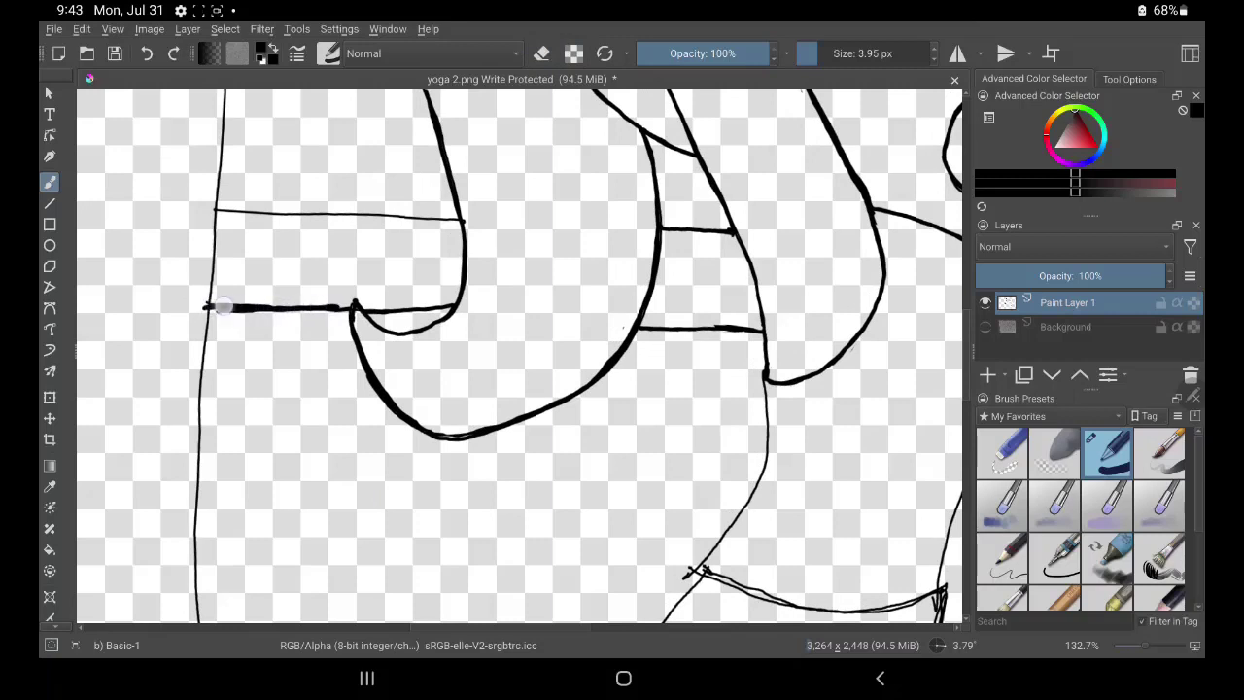
pyautogui.press('e')
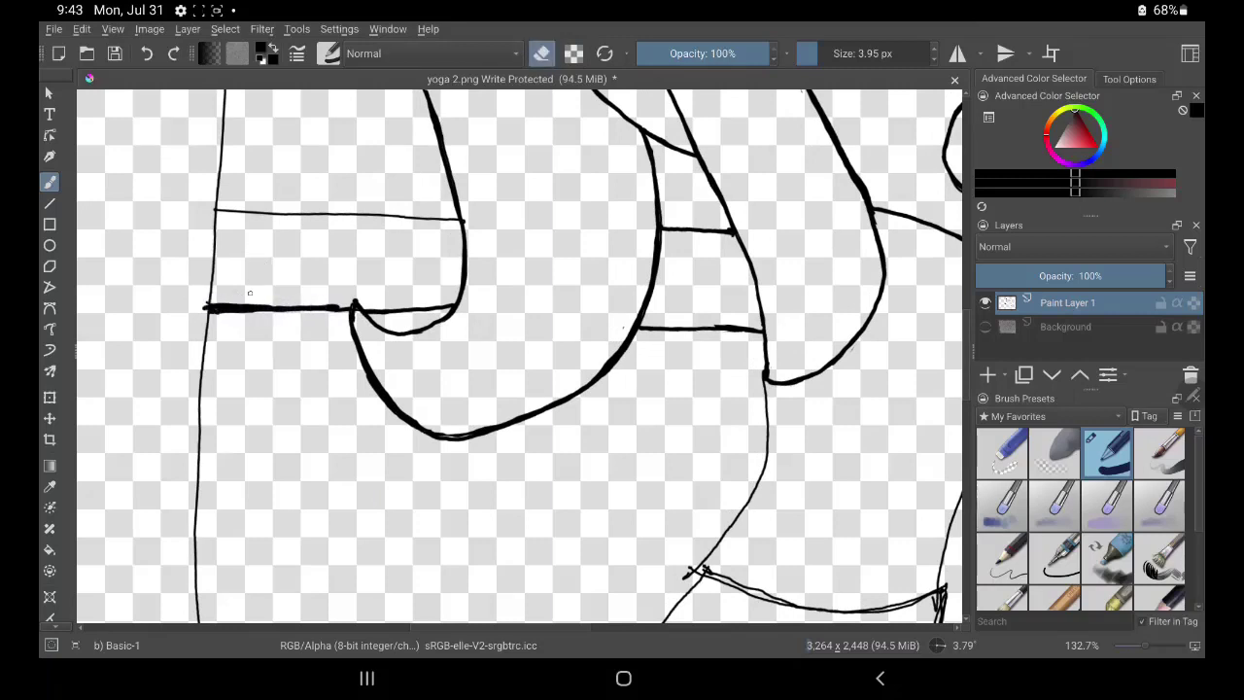
pyautogui.moveTo(221, 304); pyautogui.dragTo(335, 305)
pyautogui.moveTo(200, 290); pyautogui.dragTo(204, 307)
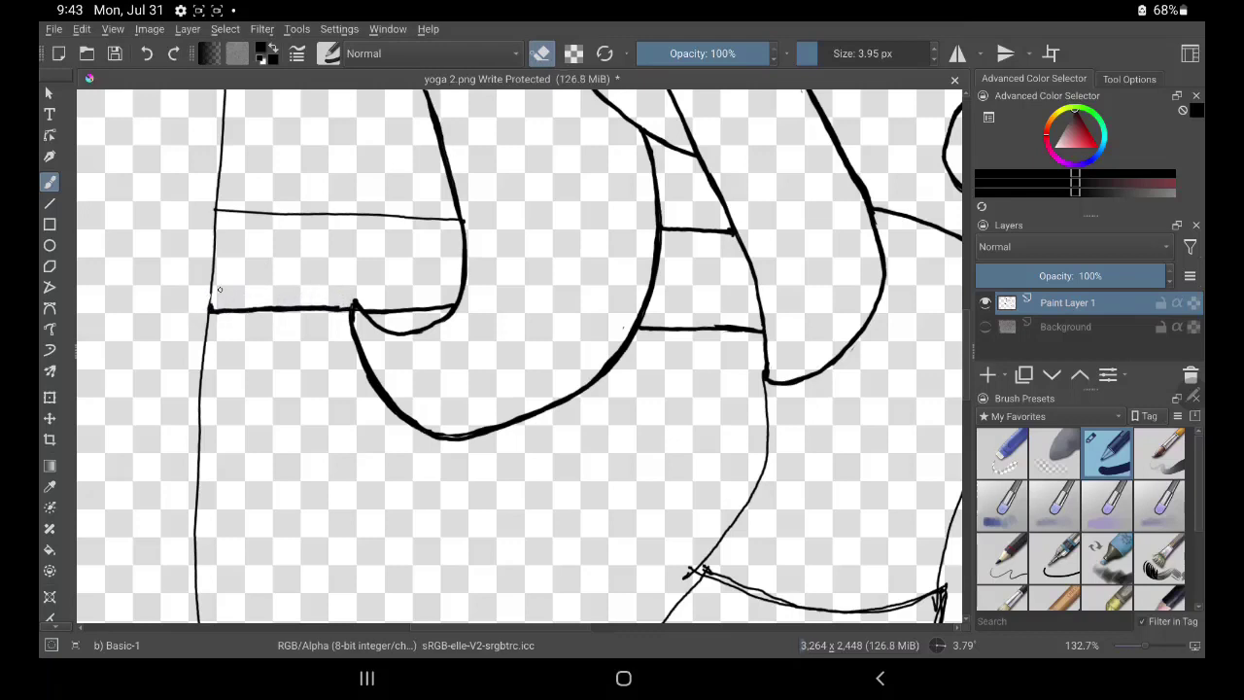
pyautogui.press('e')
# Ink the upper horizontal line and redraw the body's right contour as one clean stroke
pyautogui.moveTo(222, 211); pyautogui.dragTo(455, 220)
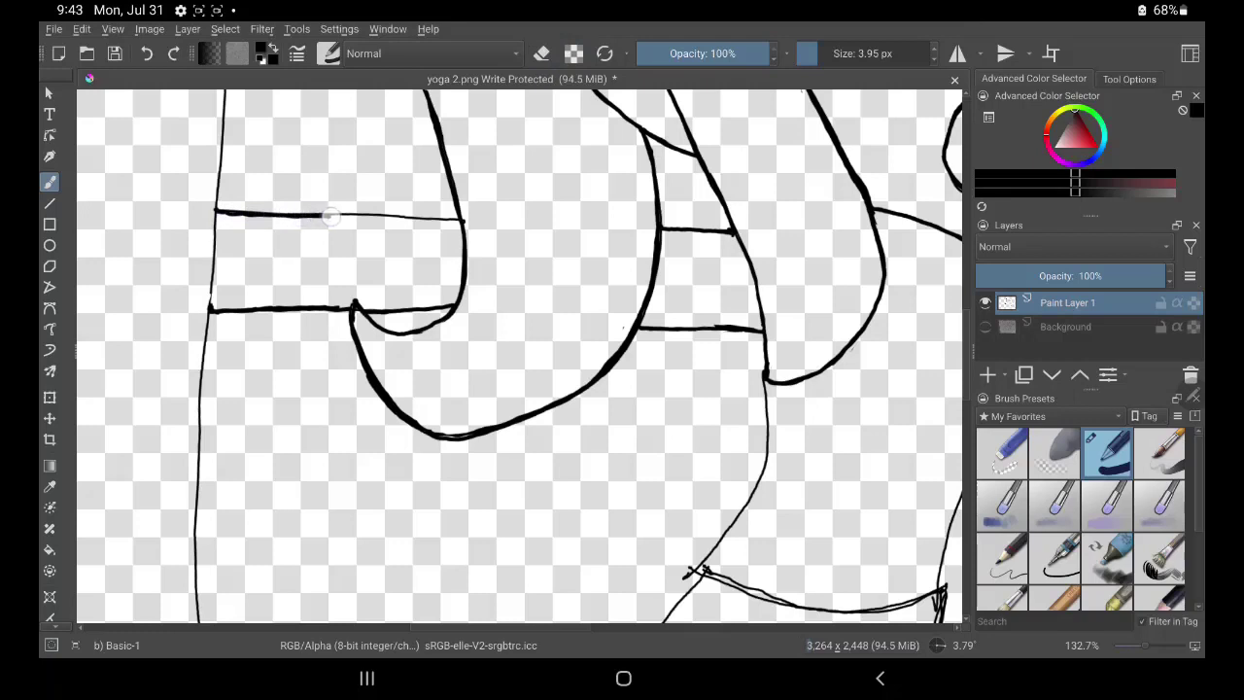
pyautogui.moveTo(358, 216); pyautogui.dragTo(448, 220)
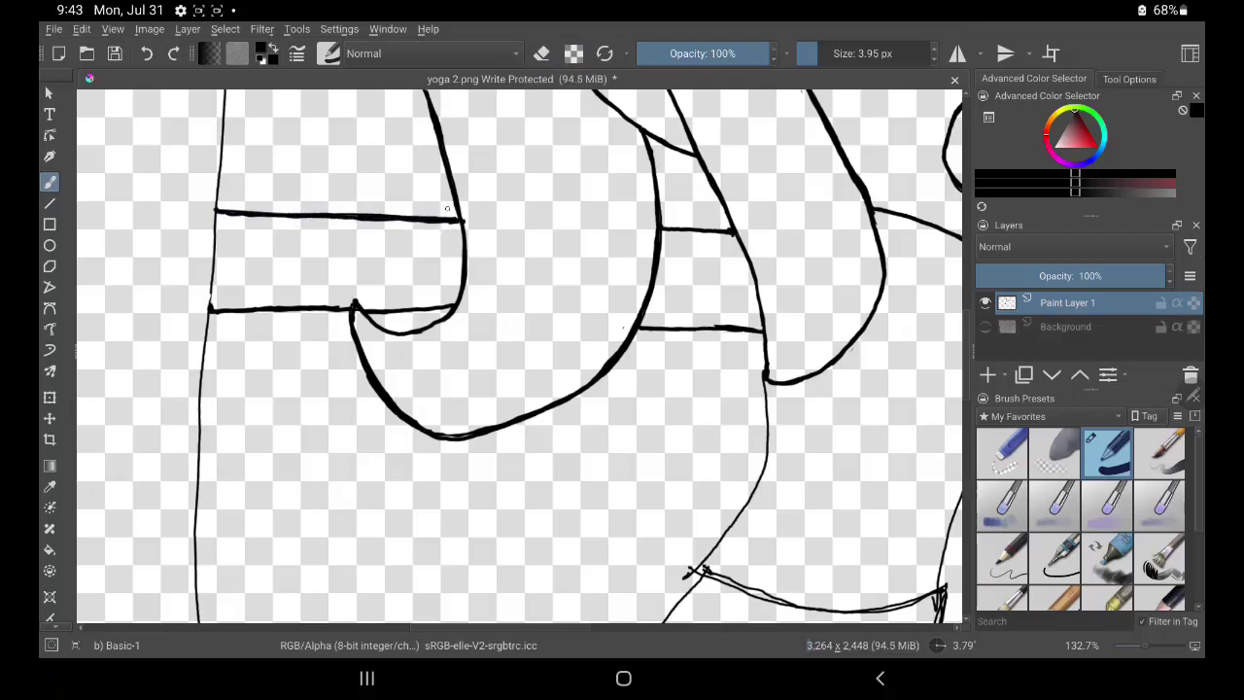
pyautogui.moveTo(688, 571)
pyautogui.mouseDown()
pyautogui.moveTo(741, 507)
pyautogui.moveTo(766, 397)
pyautogui.moveTo(760, 449)
pyautogui.mouseUp()
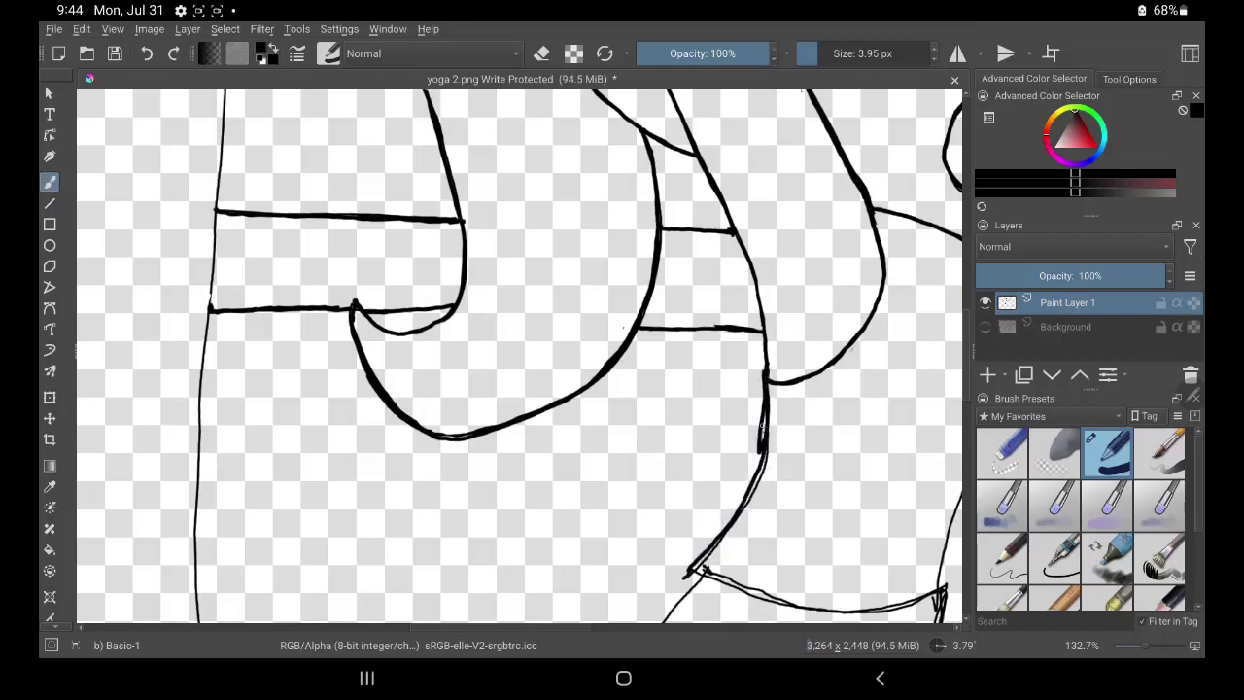
pyautogui.click(143, 53)
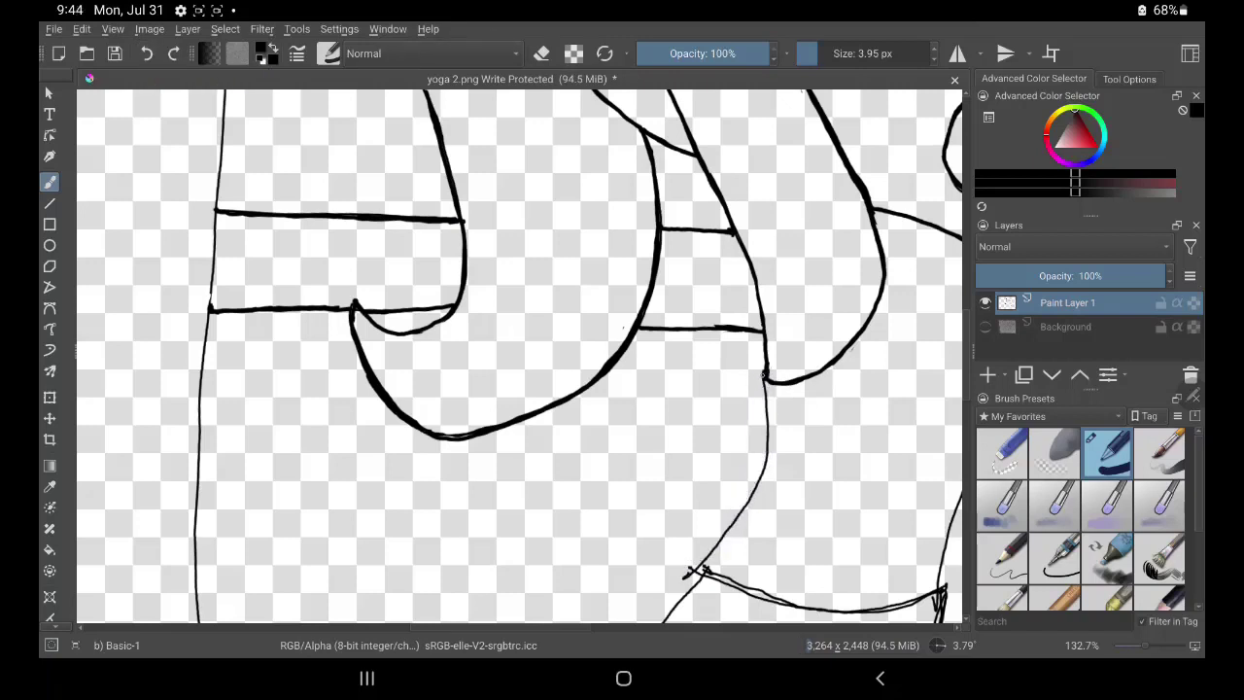
pyautogui.moveTo(766, 370)
pyautogui.mouseDown()
pyautogui.moveTo(745, 497)
pyautogui.moveTo(690, 573)
pyautogui.moveTo(795, 604)
pyautogui.mouseUp()
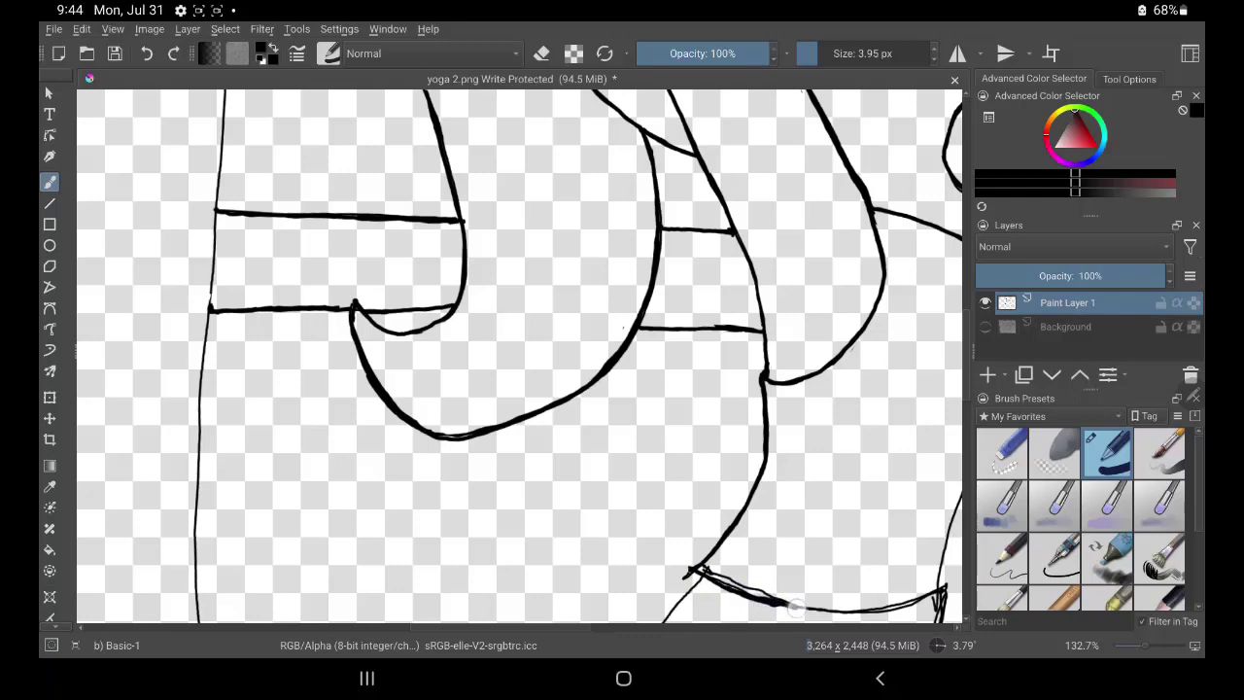
pyautogui.scroll(5, 519, 356)
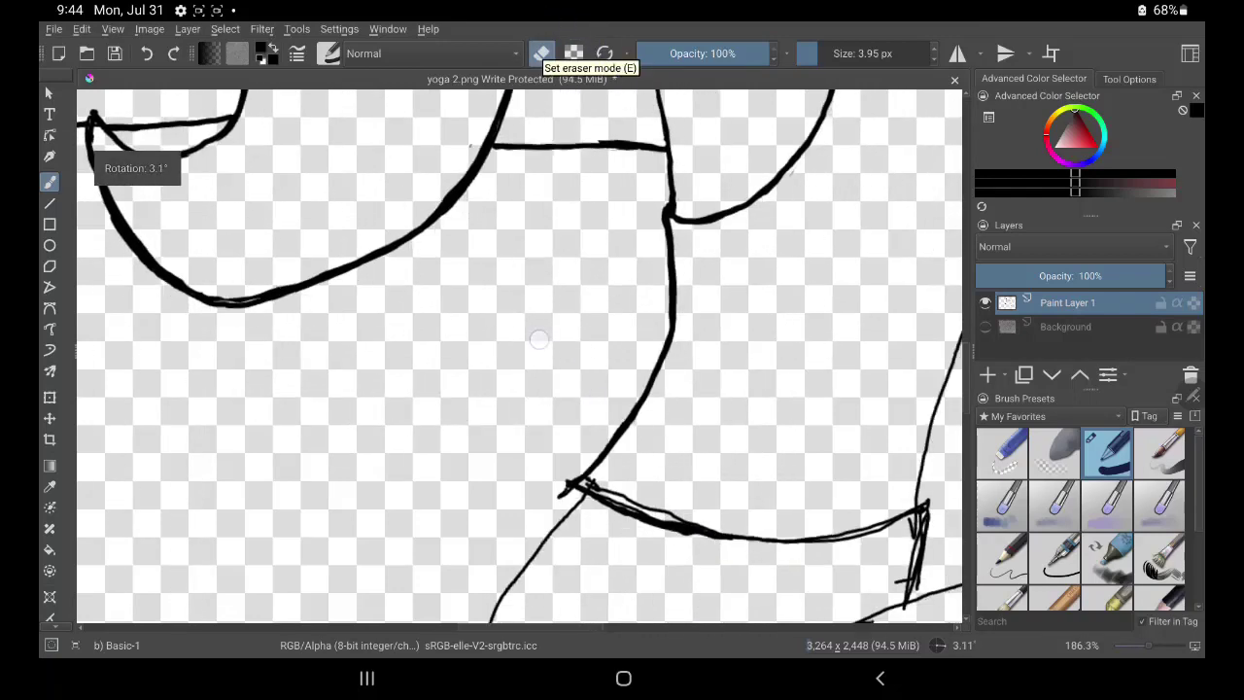
# Erase the doubled thin line and stray marks, then ink the lower contour bold
pyautogui.click(542, 53)
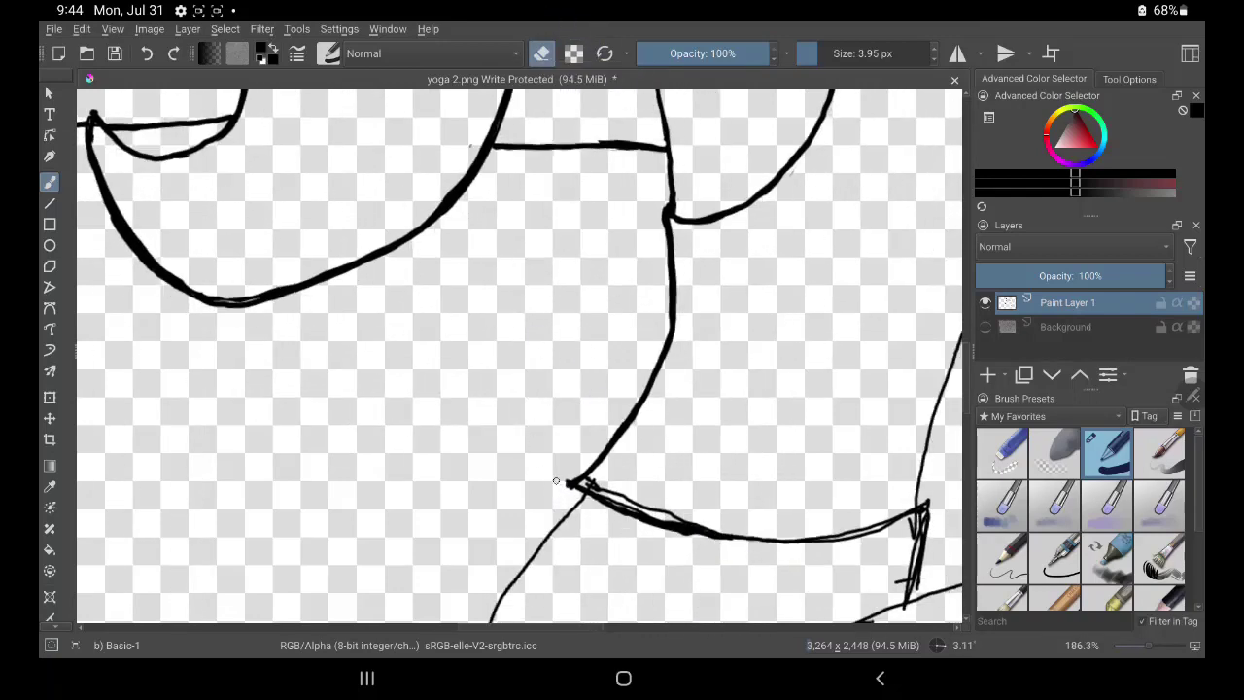
pyautogui.moveTo(556, 480); pyautogui.dragTo(705, 522)
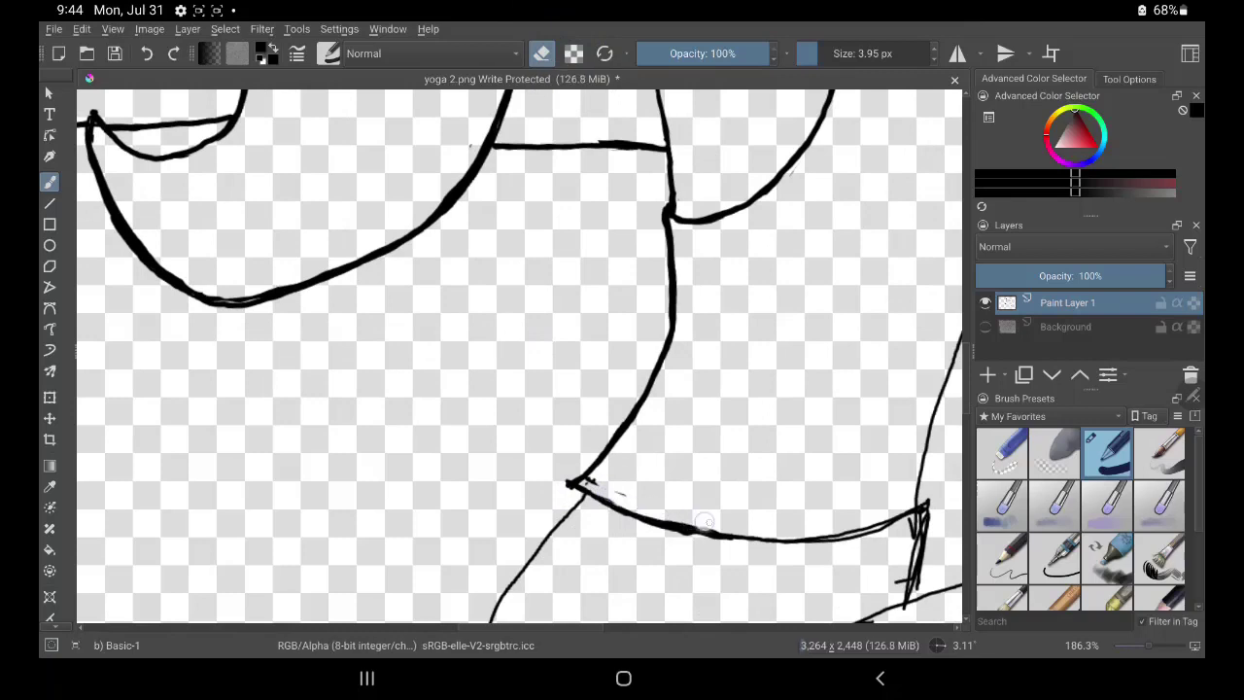
pyautogui.moveTo(622, 494); pyautogui.dragTo(584, 483)
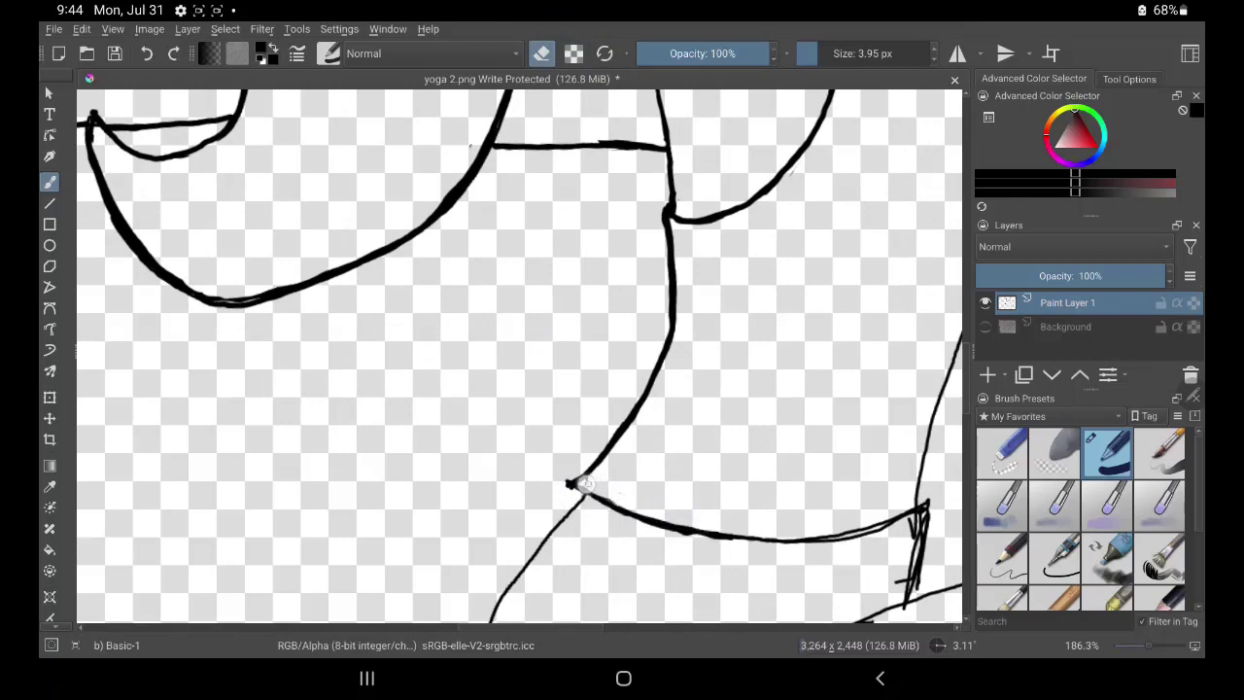
pyautogui.click(541, 54)
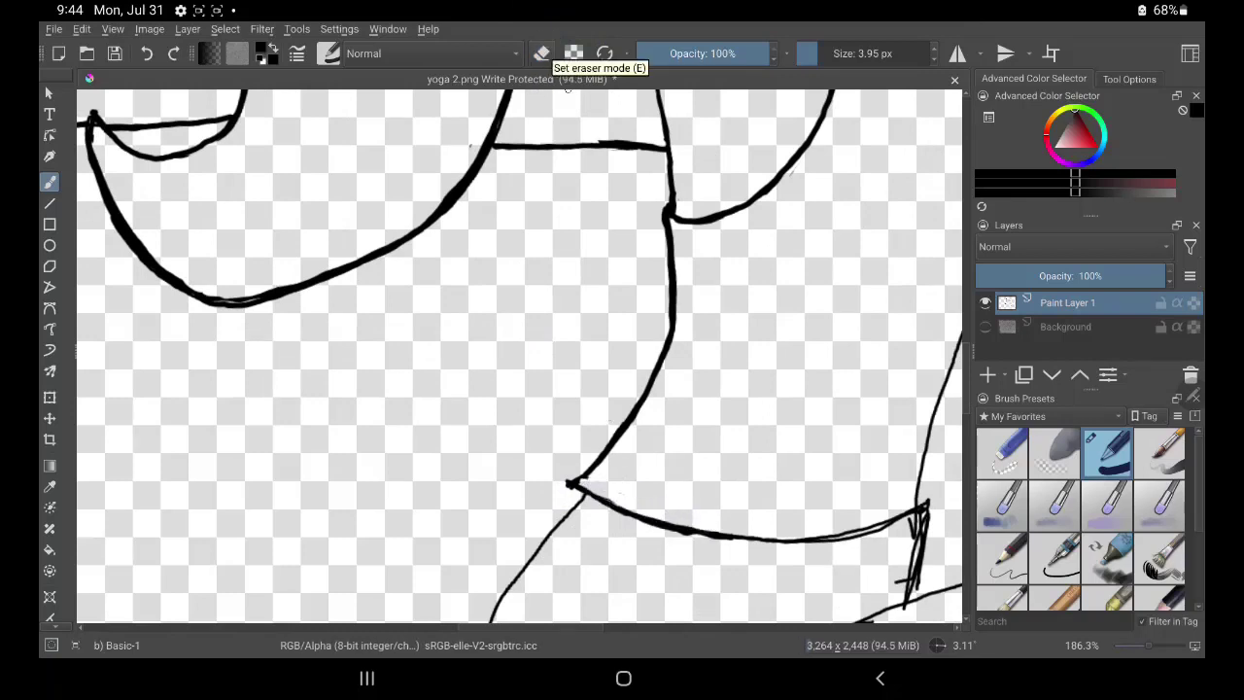
pyautogui.moveTo(680, 533)
pyautogui.mouseDown()
pyautogui.moveTo(746, 540)
pyautogui.moveTo(913, 520)
pyautogui.moveTo(578, 476)
pyautogui.moveTo(633, 260)
pyautogui.moveTo(624, 278)
pyautogui.mouseUp()
# Erase leftover sketch lines along the right contour and junction, then ink below the junction bold
pyautogui.press('e')
pyautogui.moveTo(651, 230)
pyautogui.mouseDown()
pyautogui.moveTo(643, 283)
pyautogui.moveTo(622, 312)
pyautogui.moveTo(727, 162)
pyautogui.moveTo(650, 251)
pyautogui.moveTo(718, 172)
pyautogui.moveTo(681, 229)
pyautogui.mouseUp()
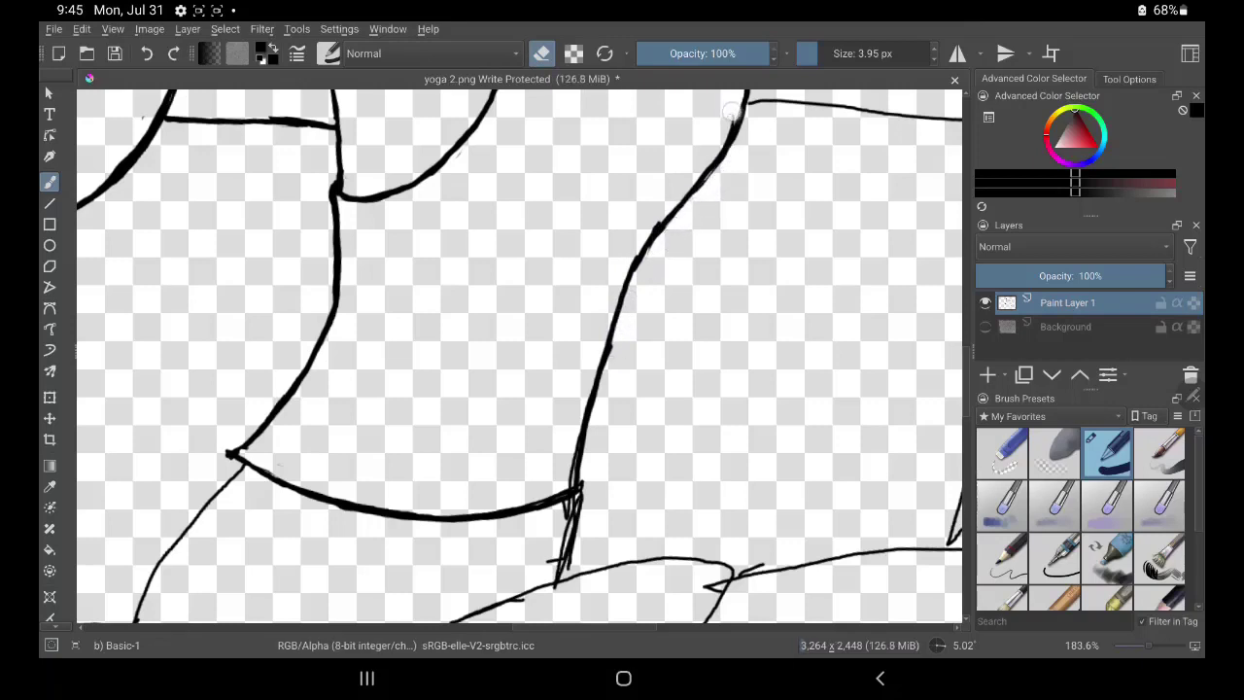
pyautogui.moveTo(733, 112)
pyautogui.mouseDown()
pyautogui.moveTo(724, 145)
pyautogui.moveTo(654, 224)
pyautogui.mouseUp()
pyautogui.moveTo(572, 498)
pyautogui.mouseDown()
pyautogui.moveTo(550, 569)
pyautogui.moveTo(569, 563)
pyautogui.mouseUp()
pyautogui.moveTo(584, 498); pyautogui.dragTo(571, 536)
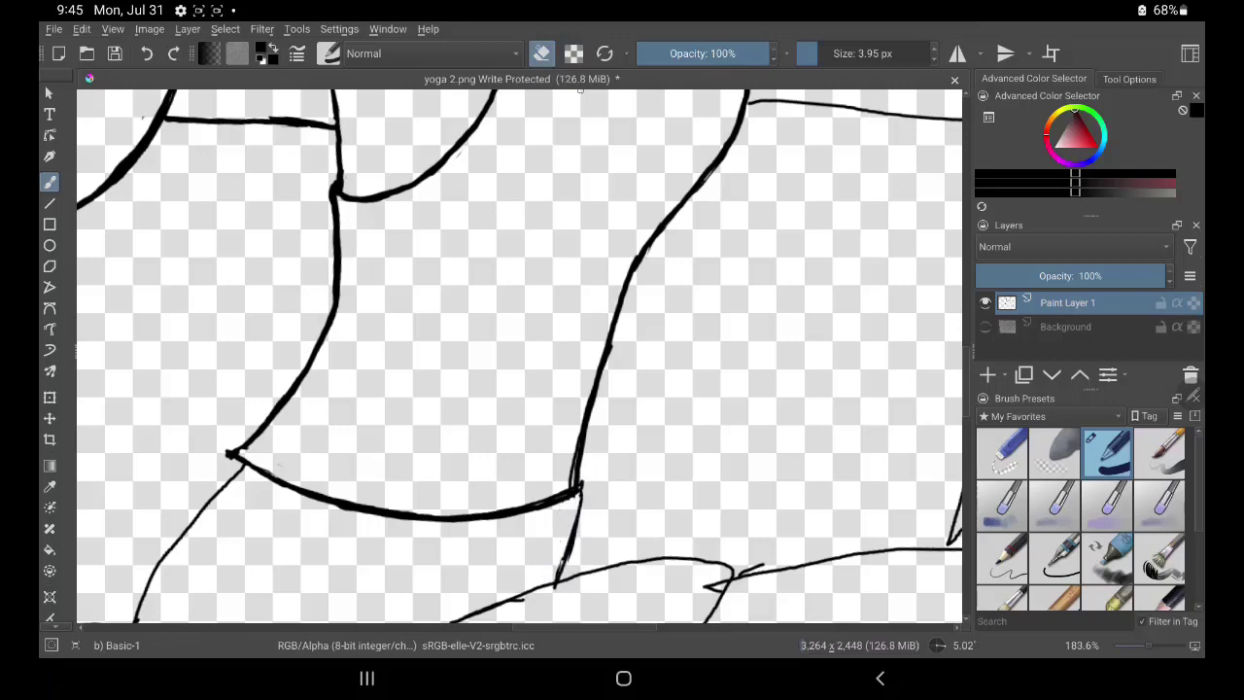
pyautogui.press('e')
pyautogui.moveTo(577, 500); pyautogui.dragTo(555, 579)
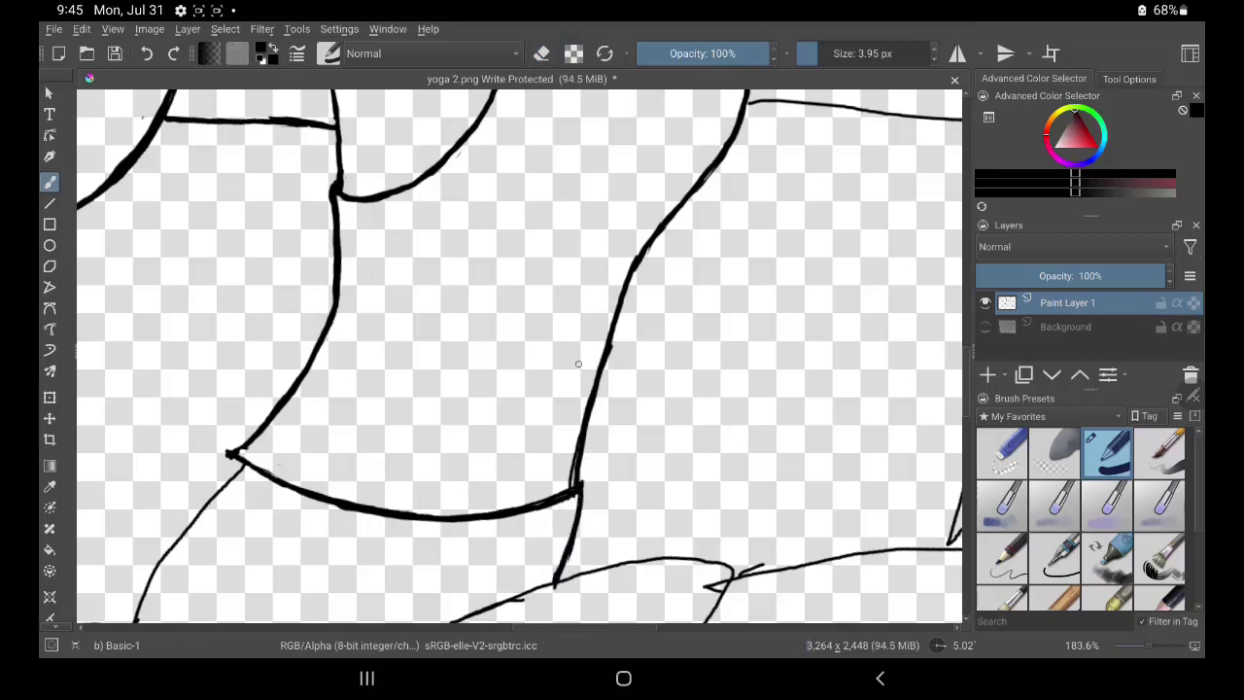
# Ink the lower diagonal line bold and erase its small leftover segment
pyautogui.press('e')
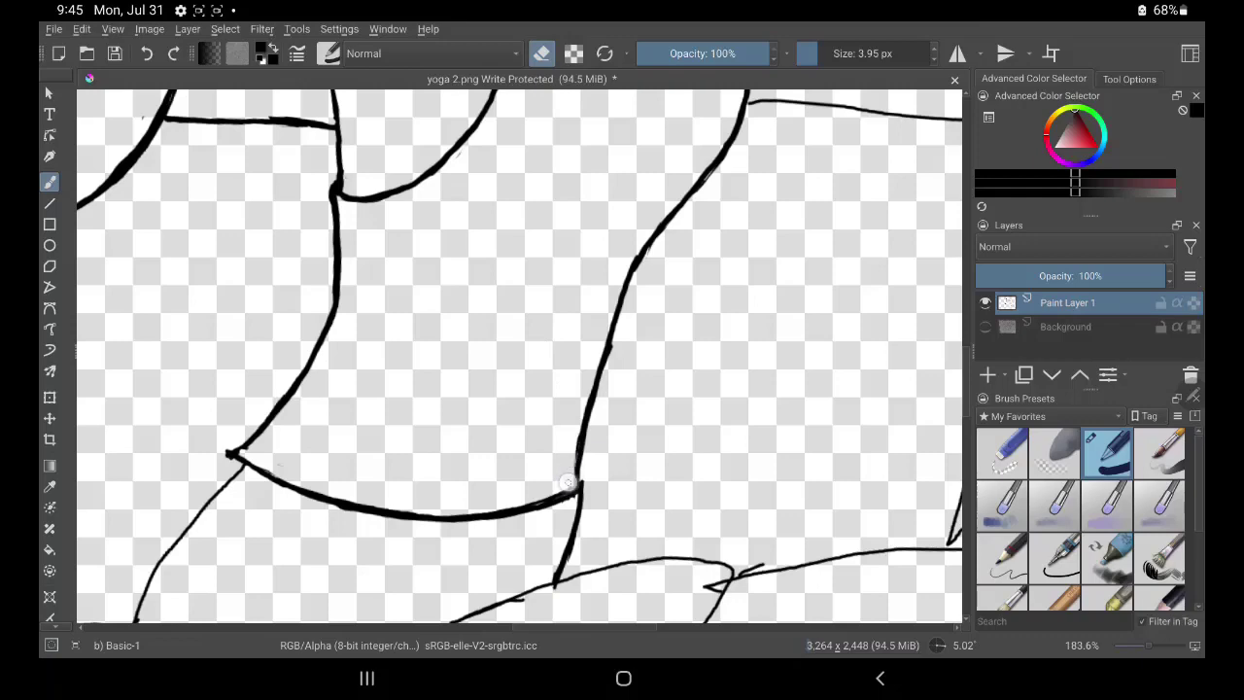
pyautogui.click(541, 53)
pyautogui.moveTo(554, 348); pyautogui.dragTo(651, 158)
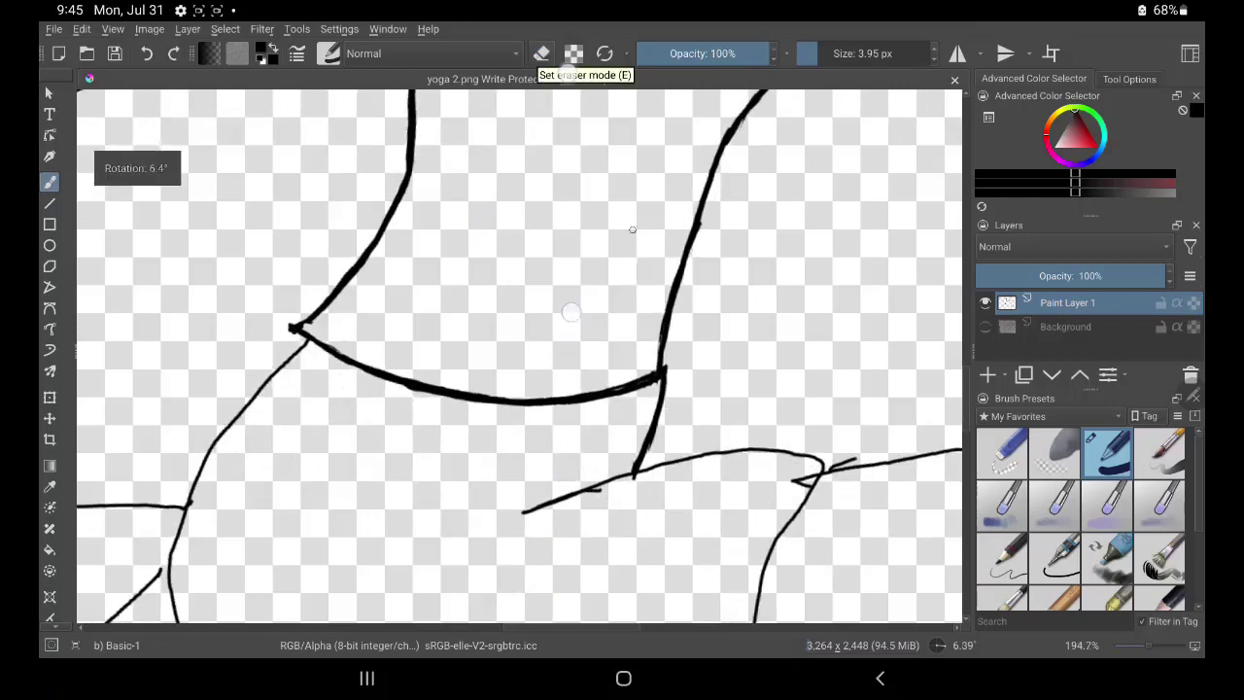
pyautogui.moveTo(541, 427)
pyautogui.mouseDown()
pyautogui.moveTo(747, 379)
pyautogui.moveTo(828, 388)
pyautogui.mouseUp()
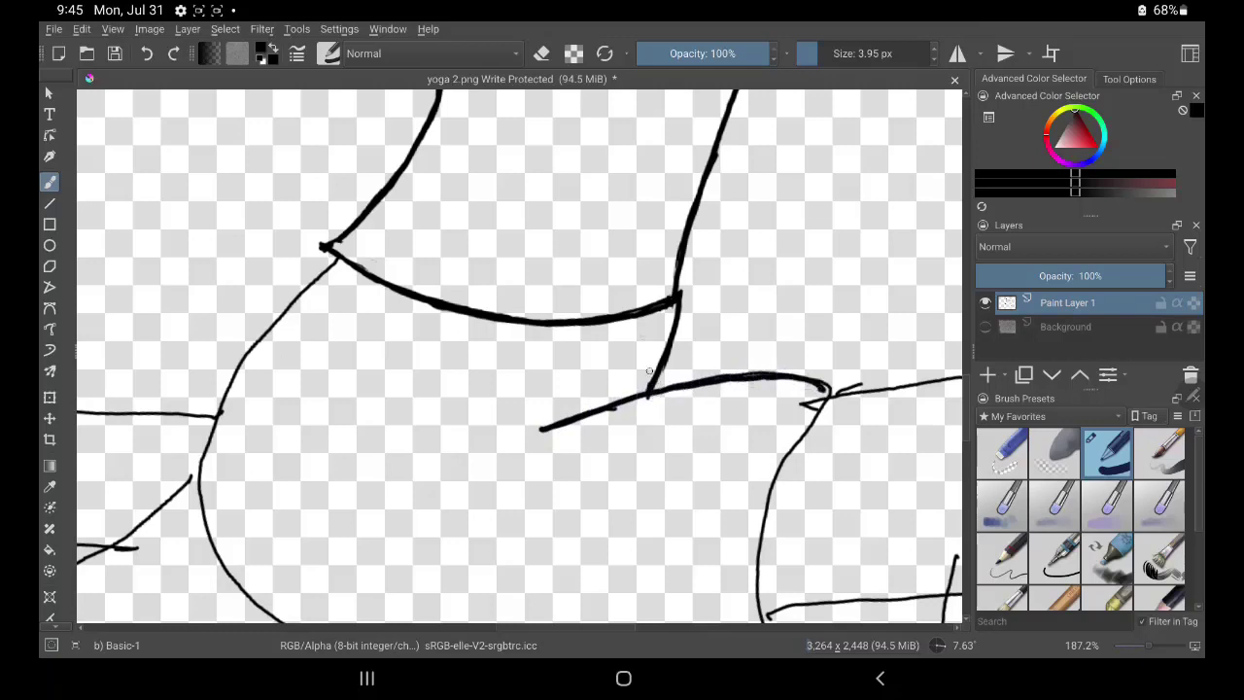
pyautogui.click(541, 54)
pyautogui.moveTo(793, 406); pyautogui.dragTo(809, 409)
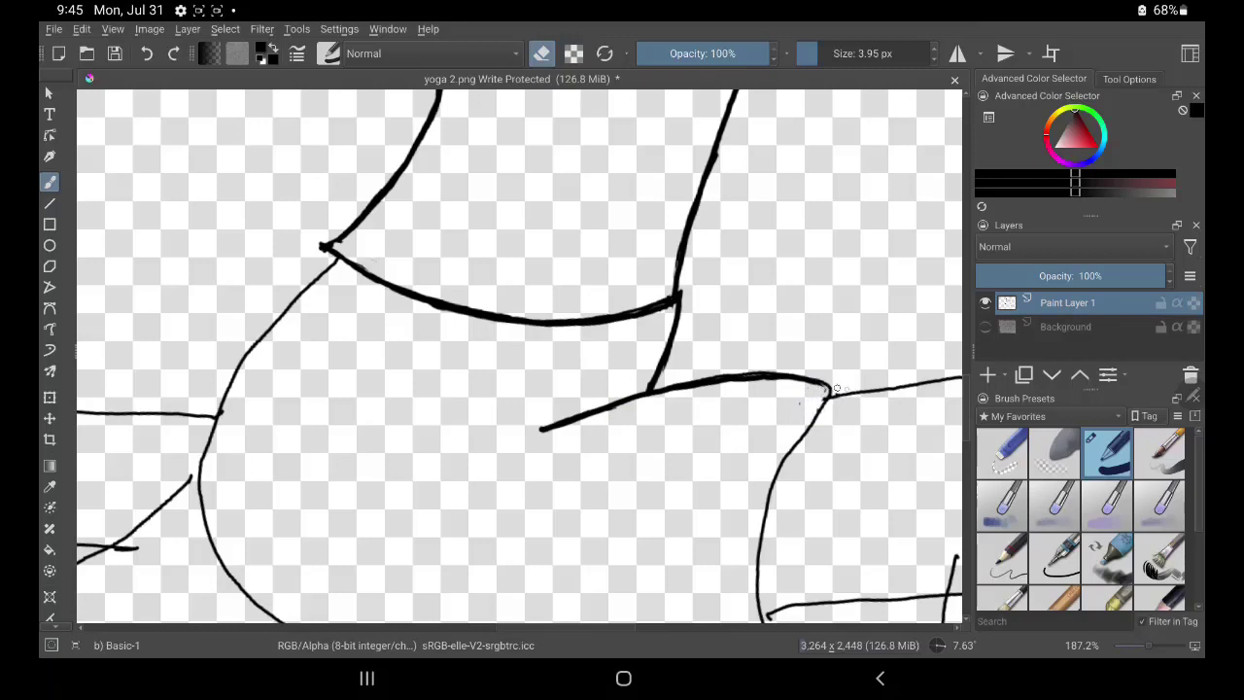
# Ink the corner curves, the short line segment and the thin bottom line in bold black
pyautogui.press('e')
pyautogui.moveTo(819, 385)
pyautogui.mouseDown()
pyautogui.moveTo(753, 535)
pyautogui.moveTo(766, 615)
pyautogui.mouseUp()
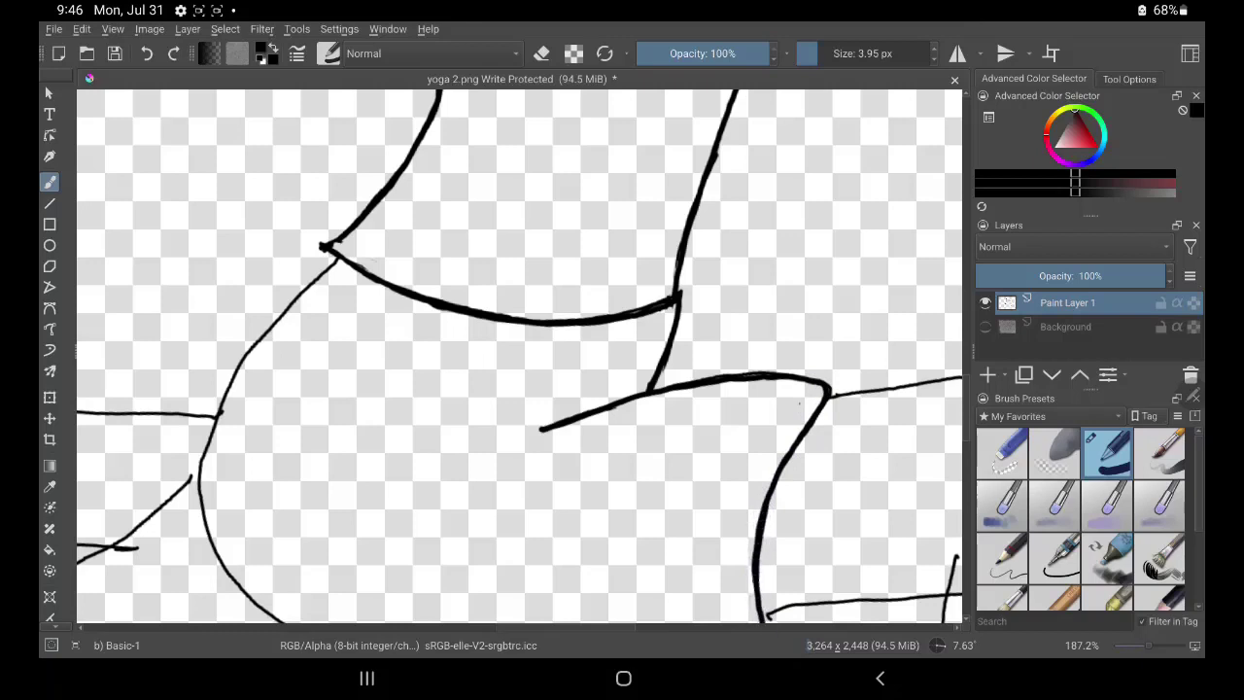
pyautogui.moveTo(329, 263)
pyautogui.mouseDown()
pyautogui.moveTo(250, 351)
pyautogui.moveTo(201, 456)
pyautogui.moveTo(199, 520)
pyautogui.moveTo(221, 578)
pyautogui.moveTo(274, 606)
pyautogui.mouseUp()
pyautogui.scroll(3, 520, 355)
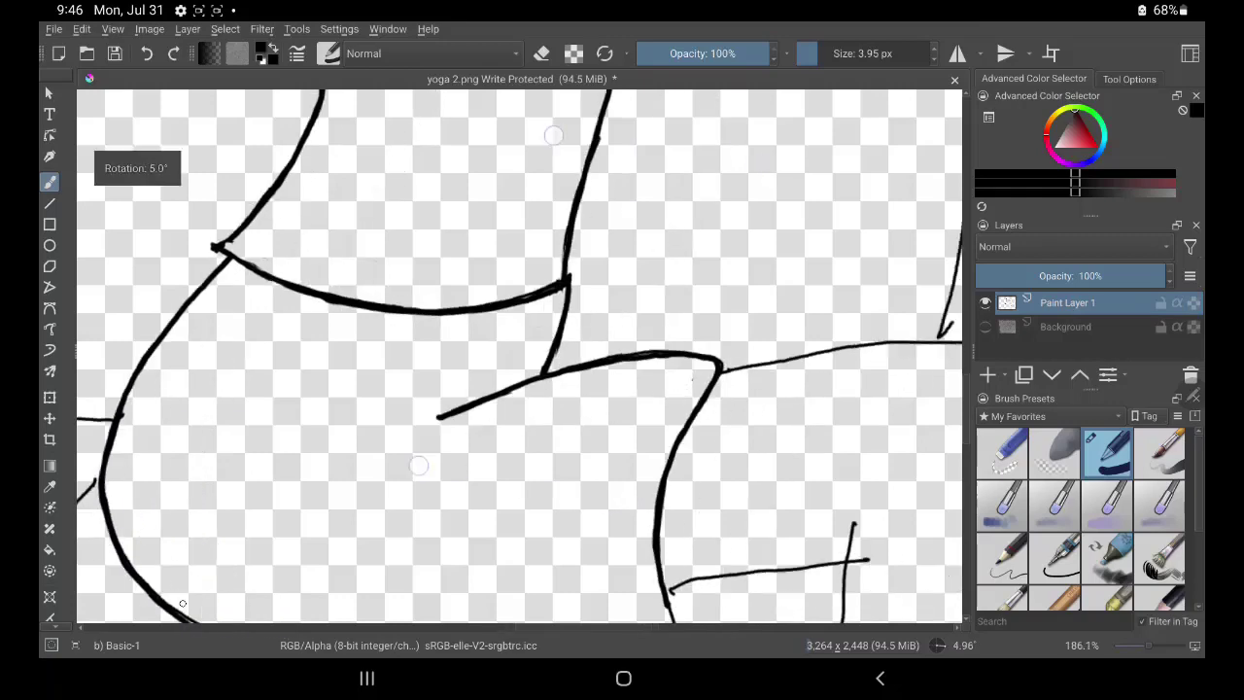
pyautogui.moveTo(392, 313)
pyautogui.mouseDown()
pyautogui.moveTo(564, 288)
pyautogui.moveTo(688, 292)
pyautogui.mouseUp()
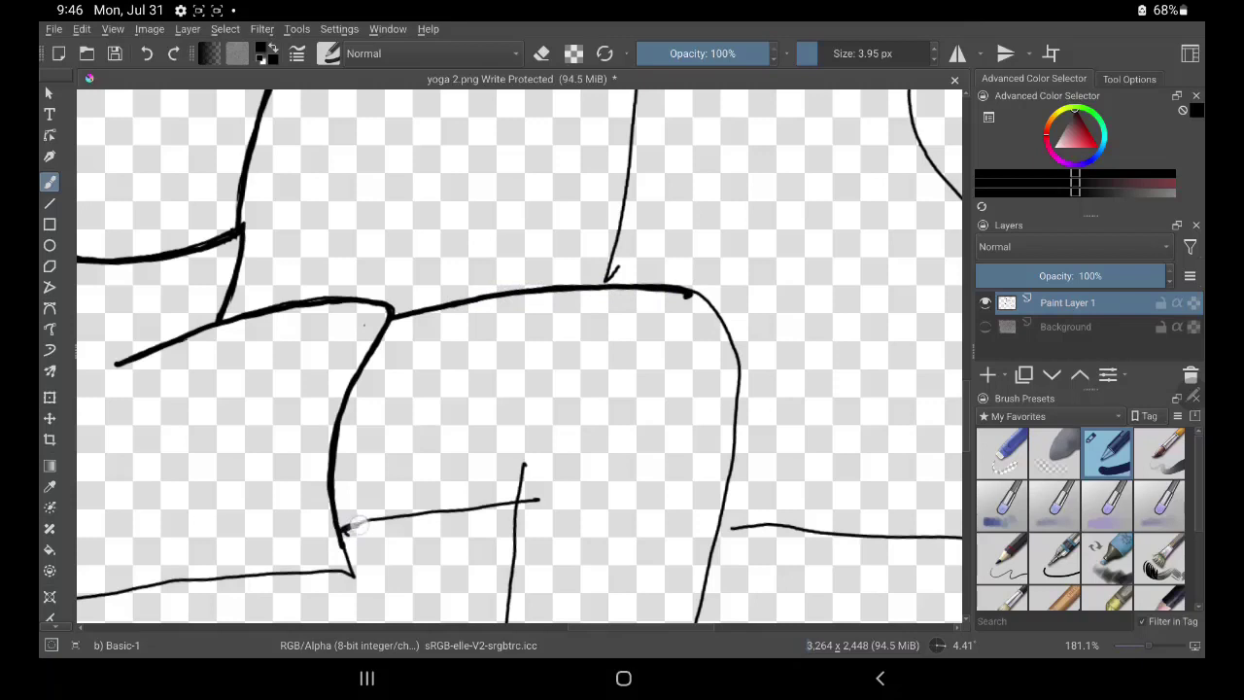
pyautogui.moveTo(357, 524)
pyautogui.mouseDown()
pyautogui.moveTo(516, 515)
pyautogui.moveTo(508, 622)
pyautogui.mouseUp()
# Remove the corner stub, thicken the rounded corner, and ink the right horizontal line without its doubled start
pyautogui.click(541, 53)
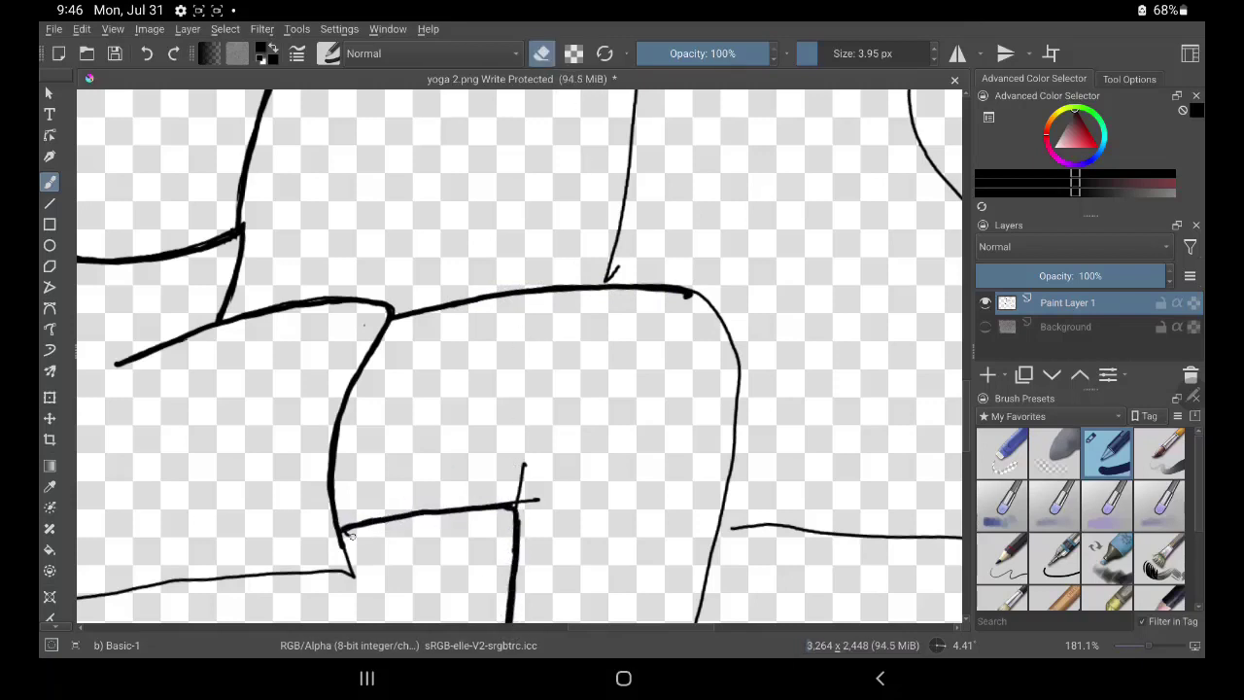
pyautogui.moveTo(523, 499); pyautogui.dragTo(536, 501)
pyautogui.press('e')
pyautogui.moveTo(685, 293)
pyautogui.mouseDown()
pyautogui.moveTo(737, 359)
pyautogui.moveTo(691, 575)
pyautogui.mouseUp()
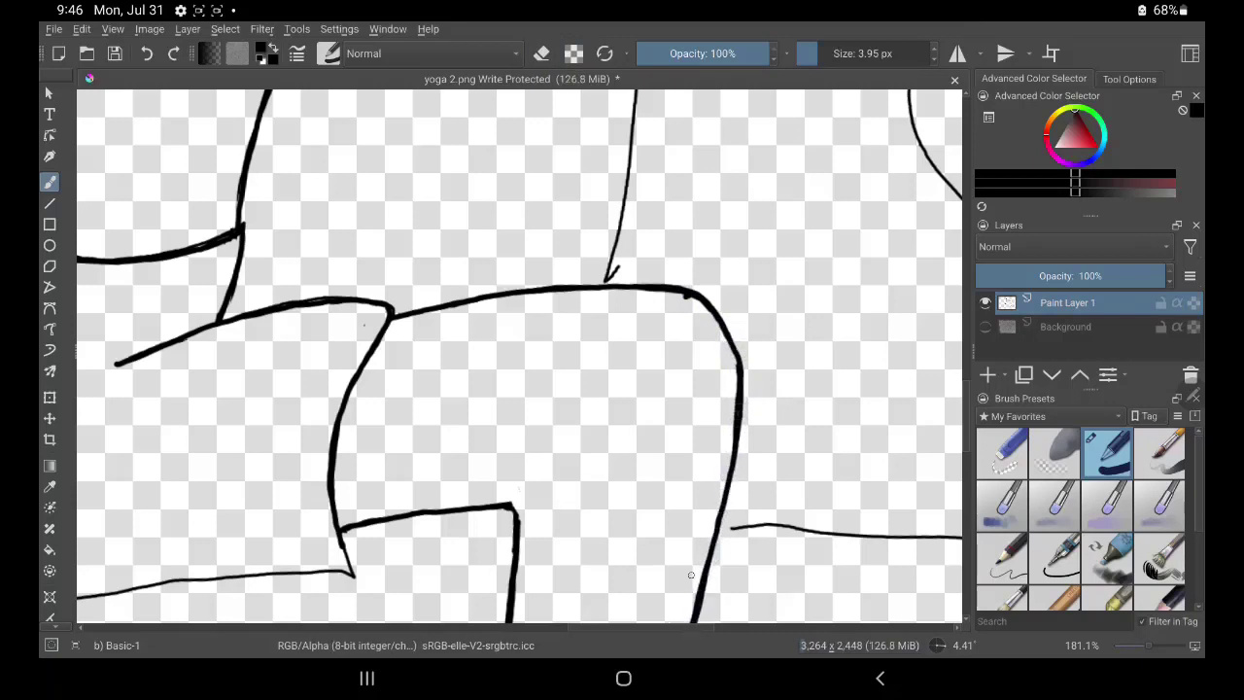
pyautogui.moveTo(717, 530); pyautogui.dragTo(953, 534)
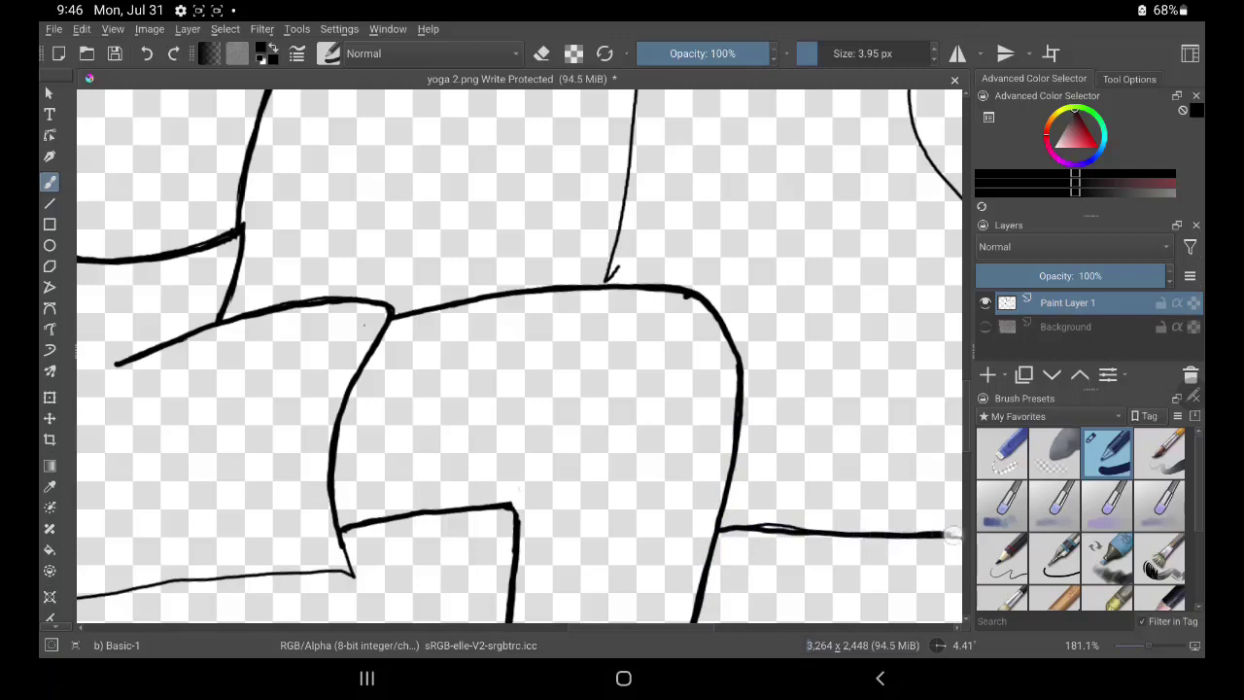
pyautogui.press('e')
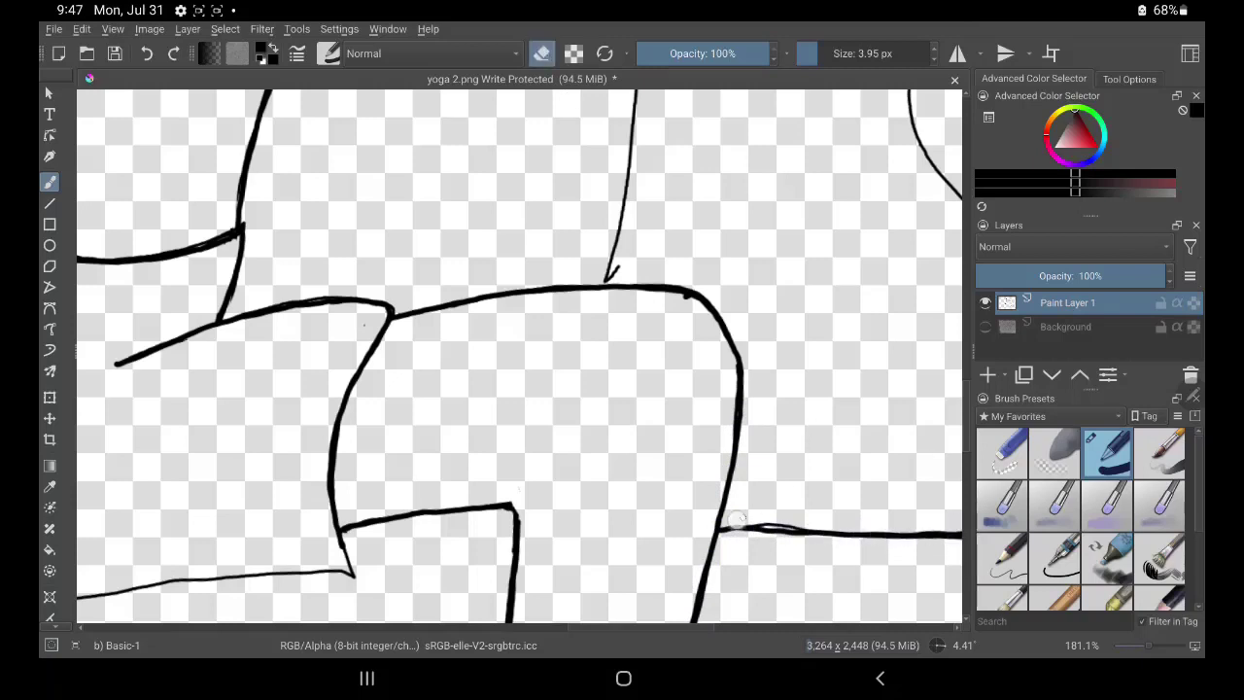
pyautogui.moveTo(739, 520); pyautogui.dragTo(792, 521)
# Ink the bottom line with two bold passes and the lower-left curve down to it
pyautogui.moveTo(551, 386); pyautogui.dragTo(747, 267)
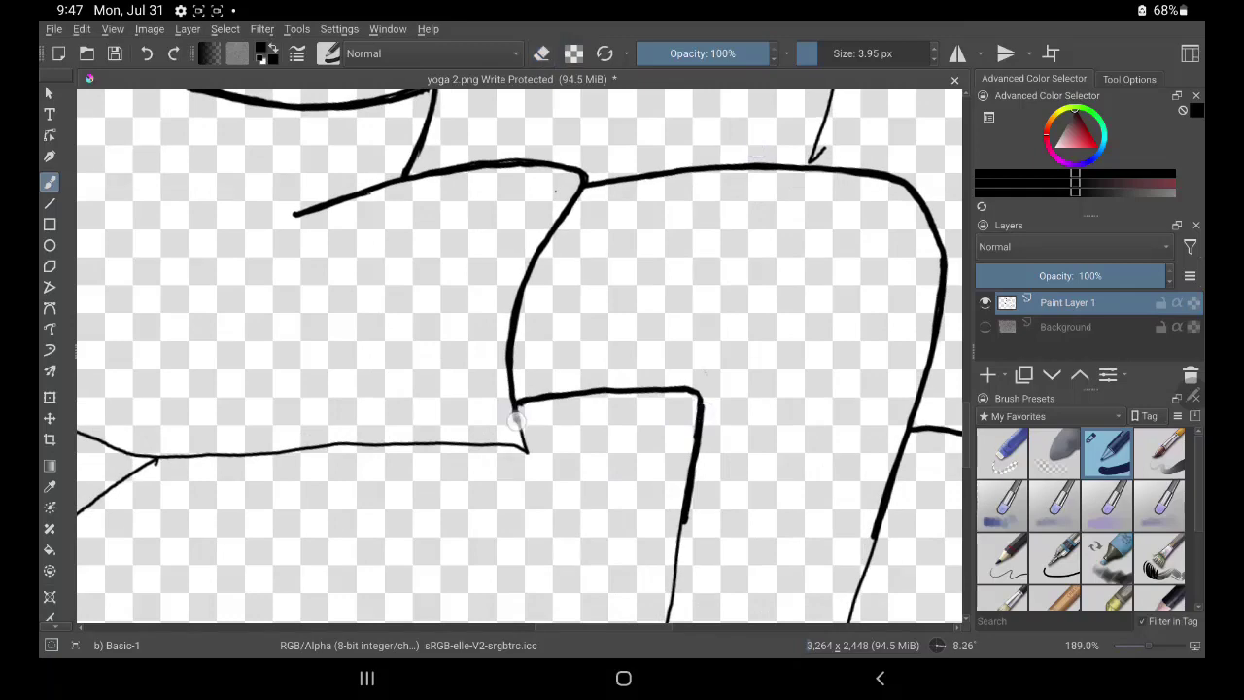
pyautogui.moveTo(514, 362); pyautogui.dragTo(745, 374)
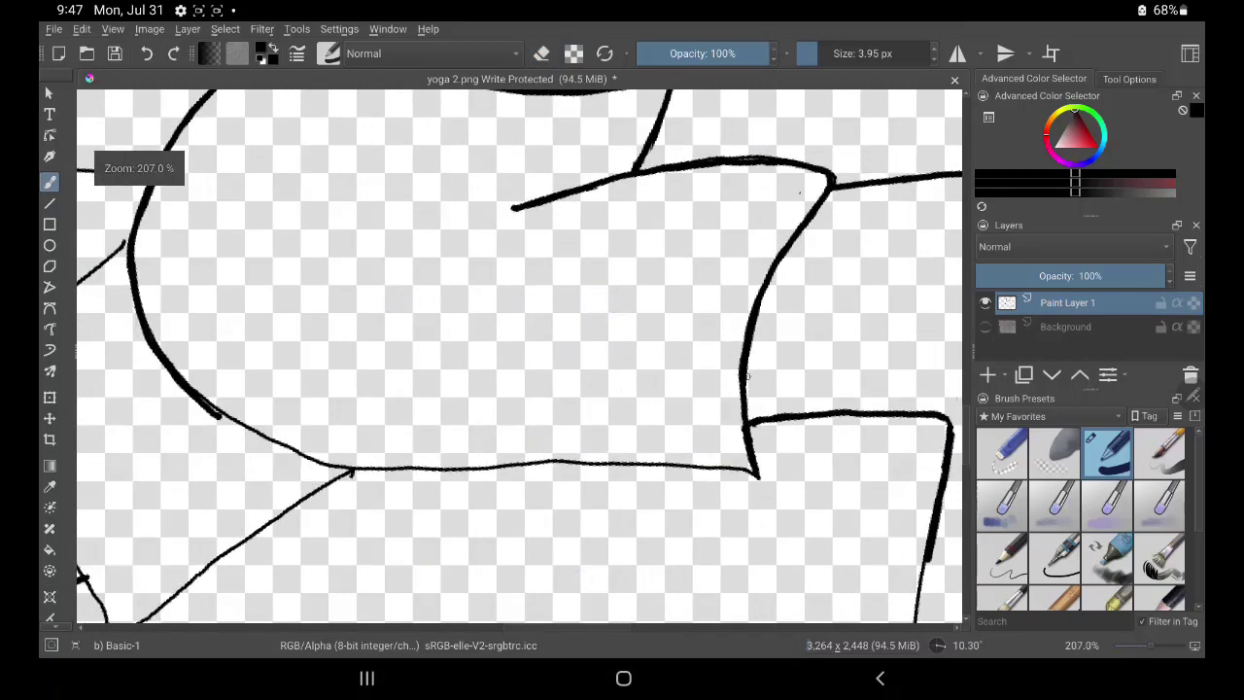
pyautogui.moveTo(345, 471); pyautogui.dragTo(758, 476)
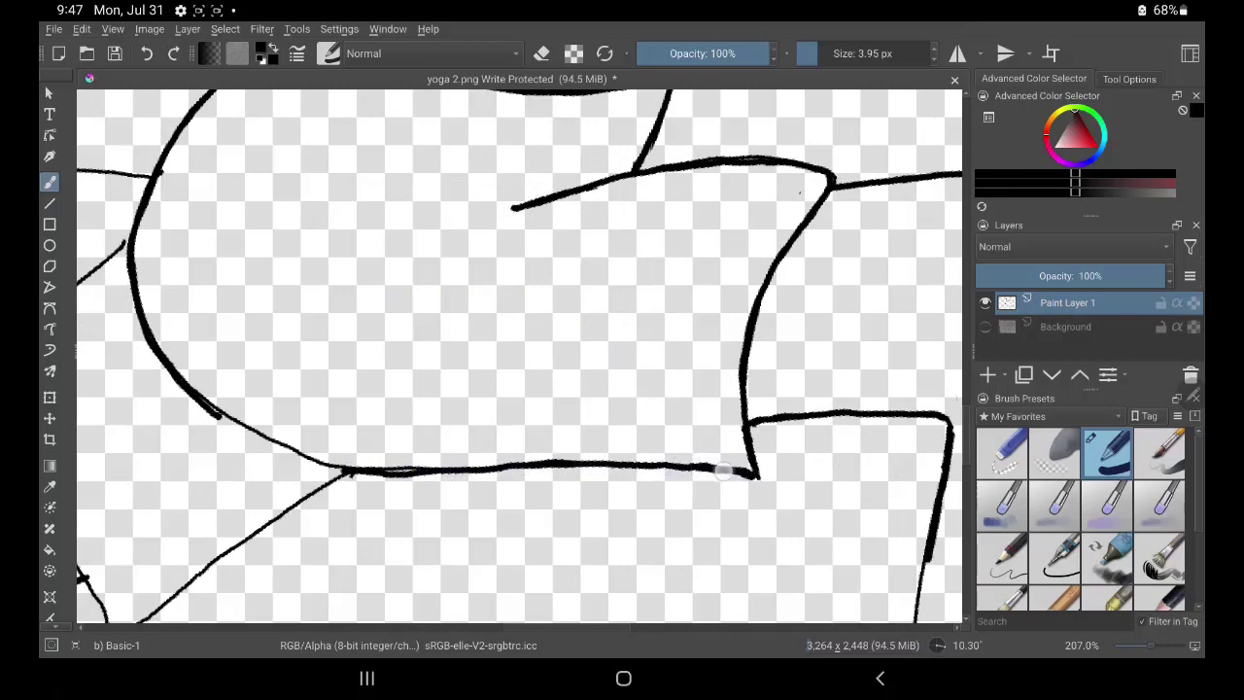
pyautogui.moveTo(374, 474); pyautogui.dragTo(744, 476)
pyautogui.moveTo(215, 415); pyautogui.dragTo(352, 471)
# Erase the stray bit at the junction and ink the thin lower-left diagonal line bold
pyautogui.press('e')
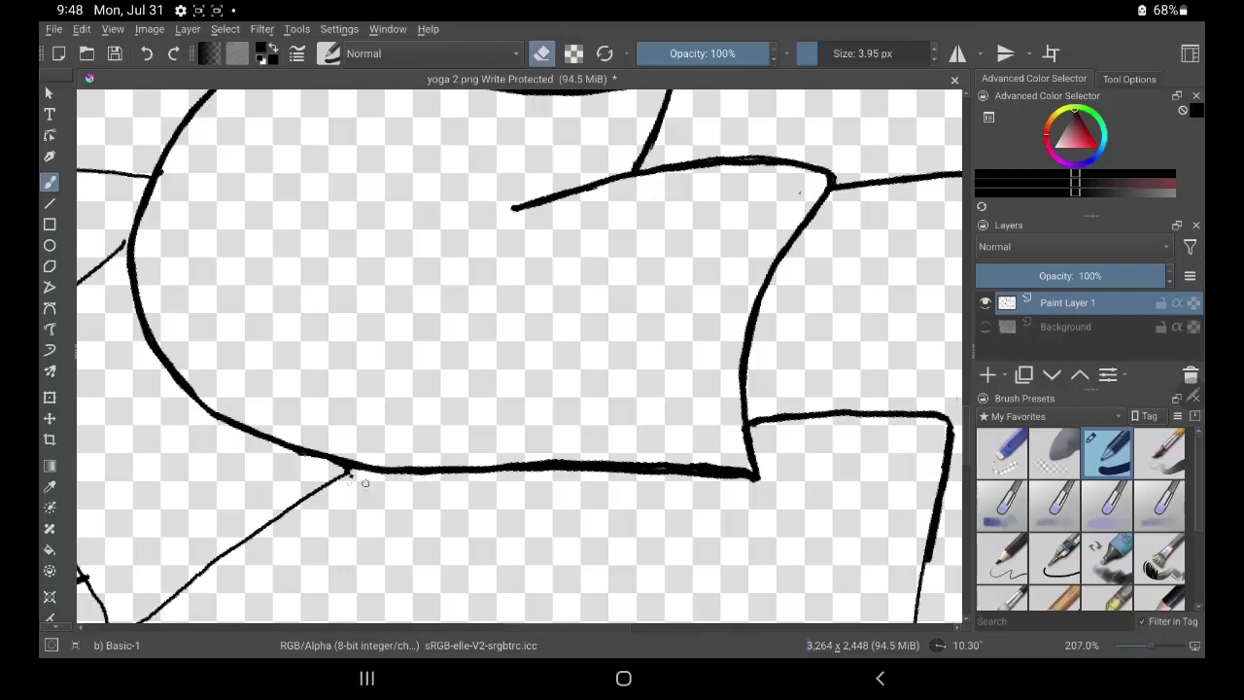
pyautogui.moveTo(342, 476); pyautogui.dragTo(342, 487)
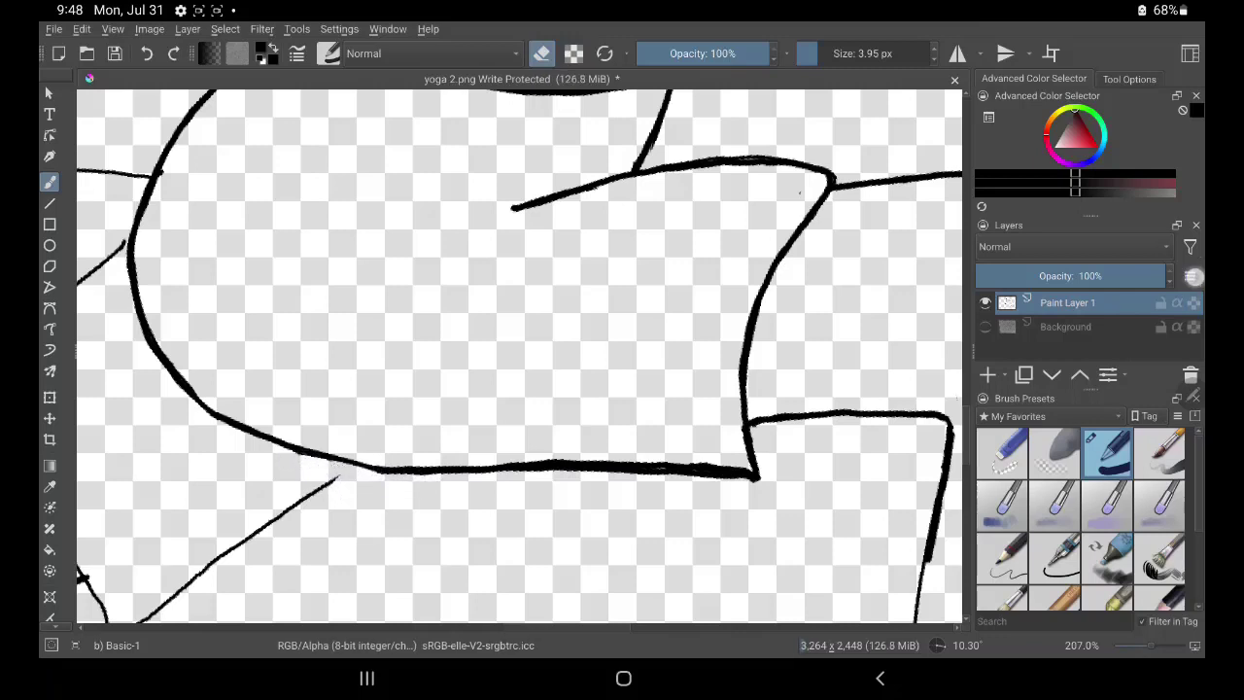
pyautogui.click(1194, 276)
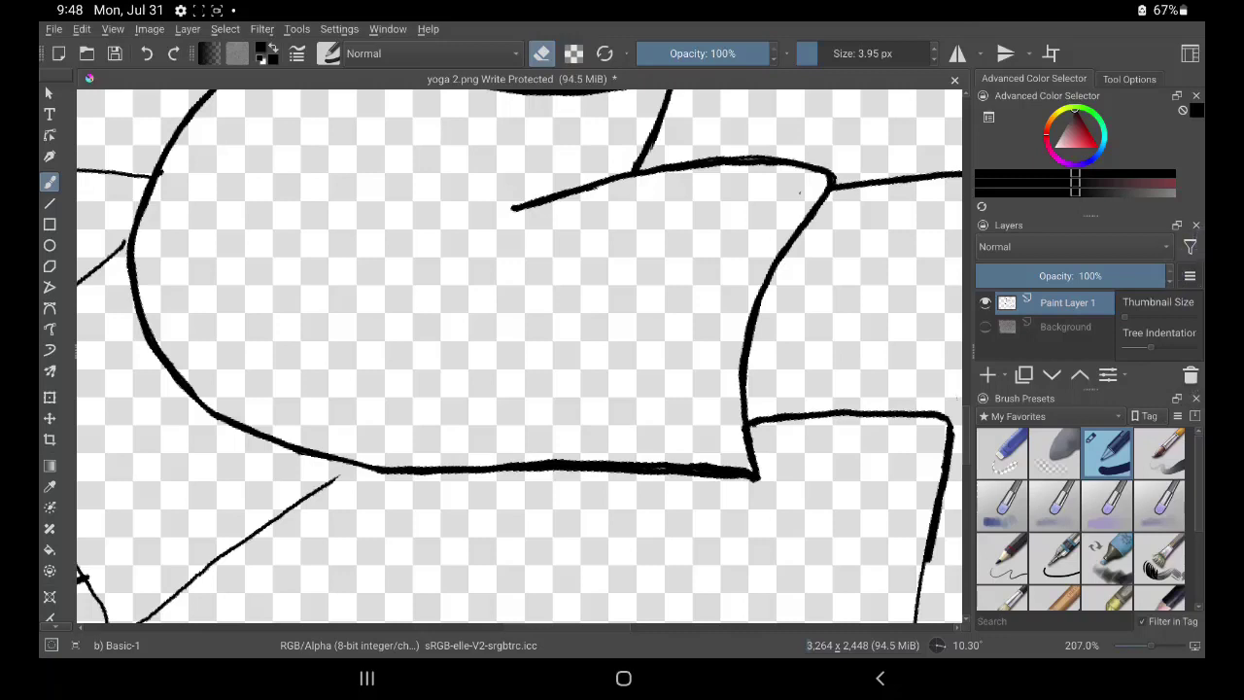
pyautogui.click(541, 53)
pyautogui.click(542, 53)
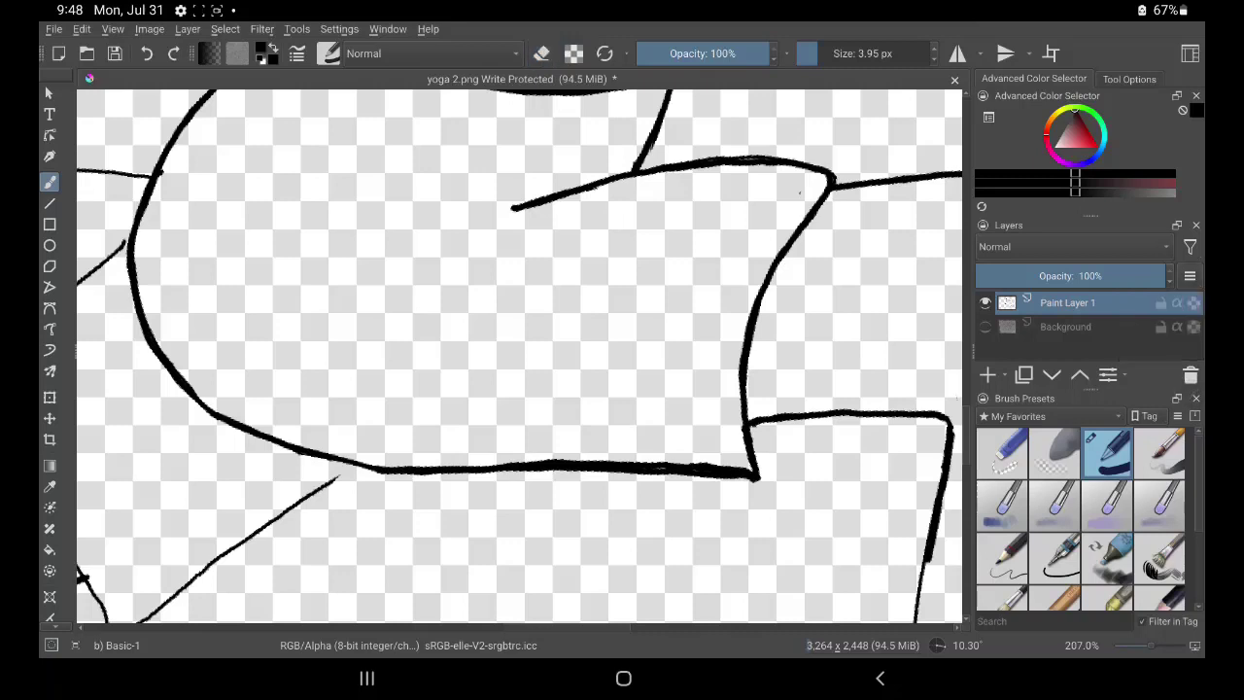
pyautogui.moveTo(172, 595)
pyautogui.mouseDown()
pyautogui.moveTo(334, 476)
pyautogui.moveTo(604, 347)
pyautogui.mouseUp()
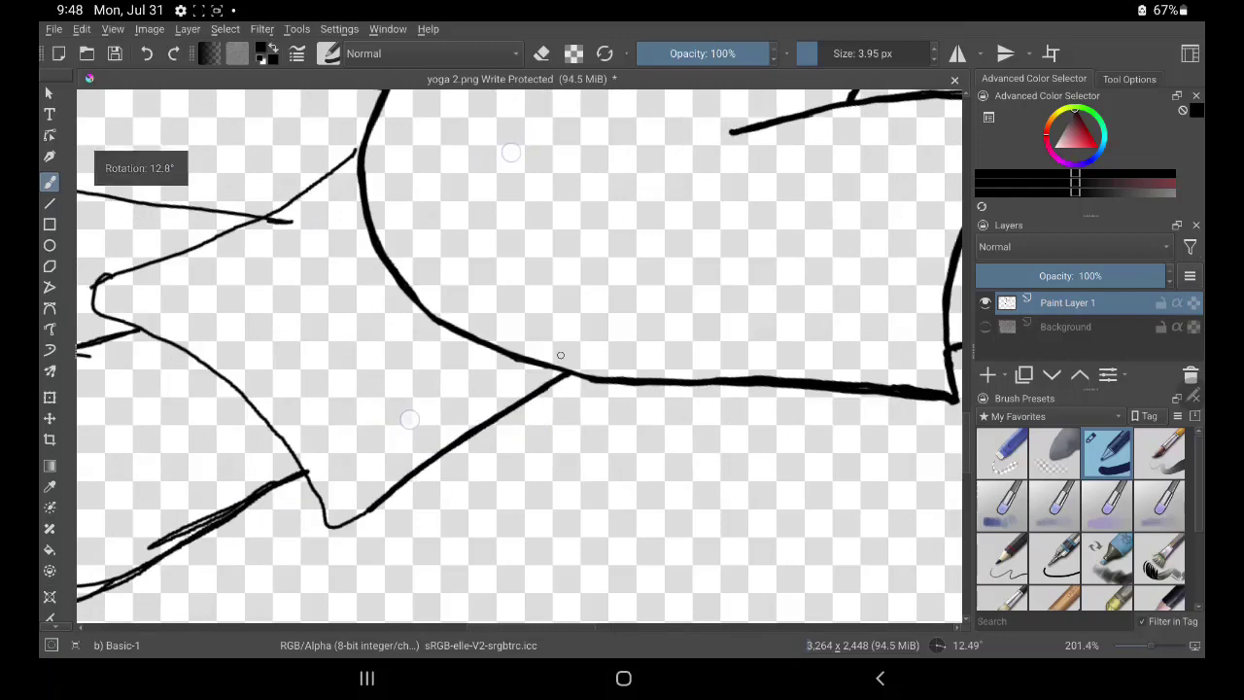
# Ink the upper and lower lines of the pointed tip and the line rising from its bottom point
pyautogui.moveTo(385, 515); pyautogui.dragTo(435, 484)
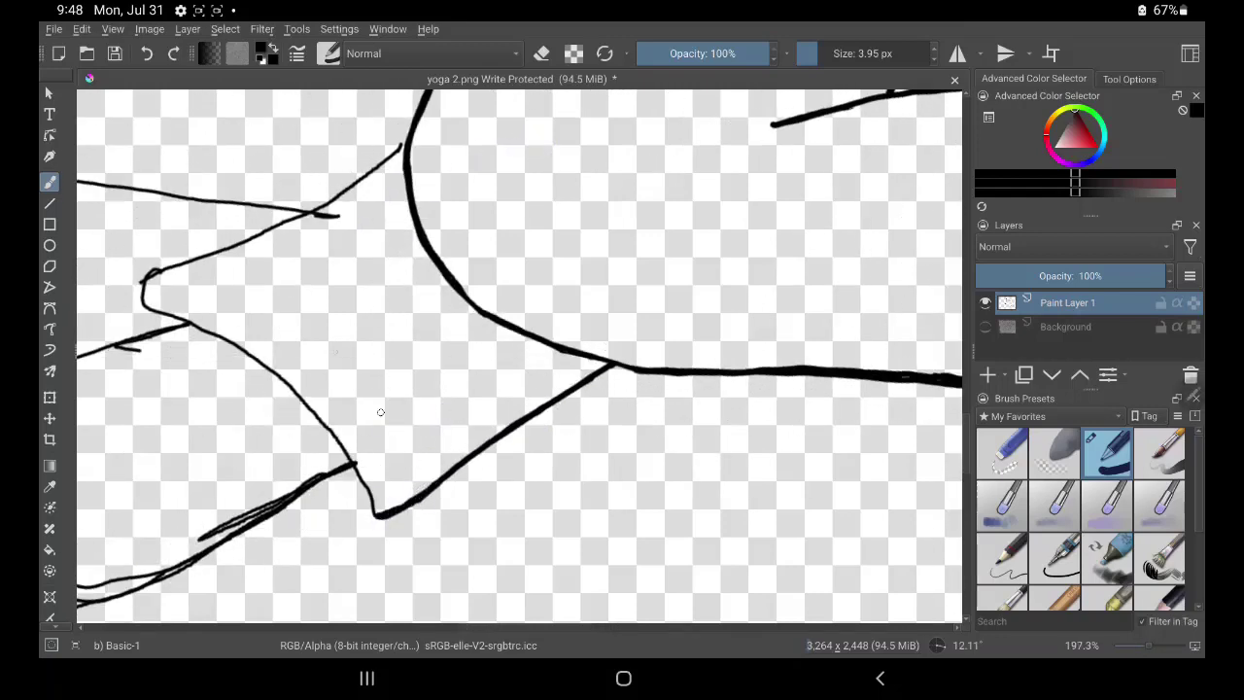
pyautogui.moveTo(145, 307)
pyautogui.mouseDown()
pyautogui.moveTo(176, 258)
pyautogui.moveTo(276, 224)
pyautogui.moveTo(403, 142)
pyautogui.mouseUp()
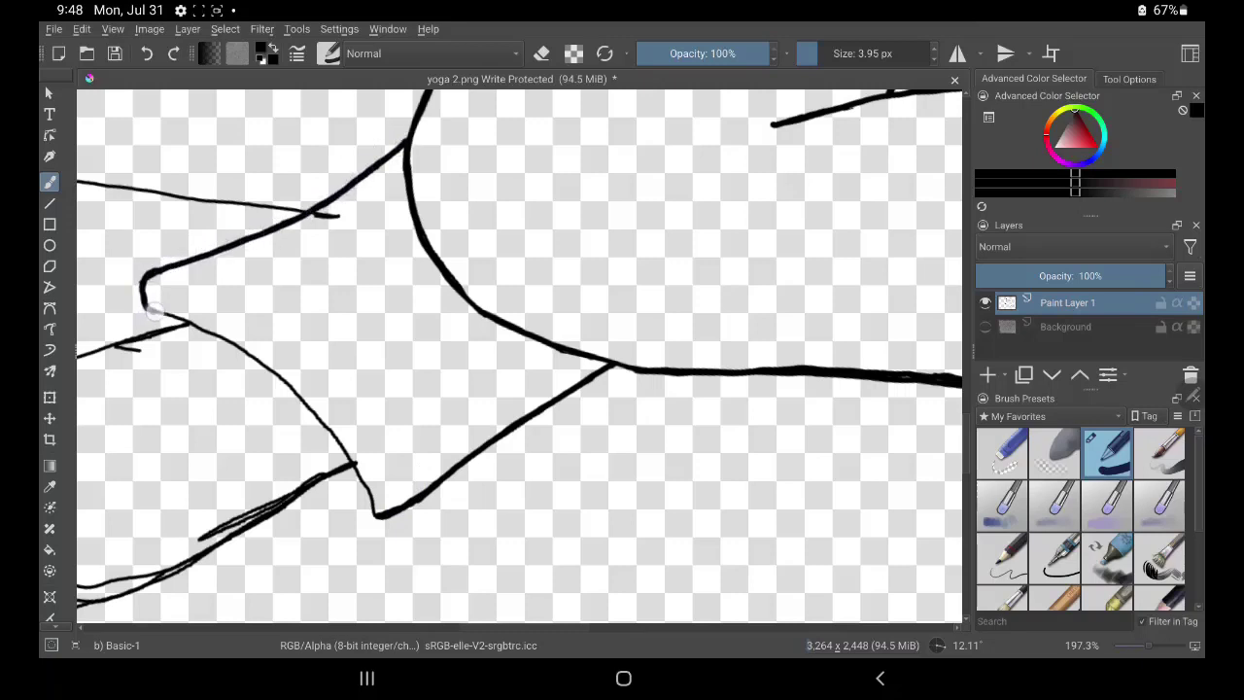
pyautogui.moveTo(152, 311)
pyautogui.mouseDown()
pyautogui.moveTo(287, 384)
pyautogui.moveTo(345, 447)
pyautogui.moveTo(368, 509)
pyautogui.mouseUp()
pyautogui.press('e')
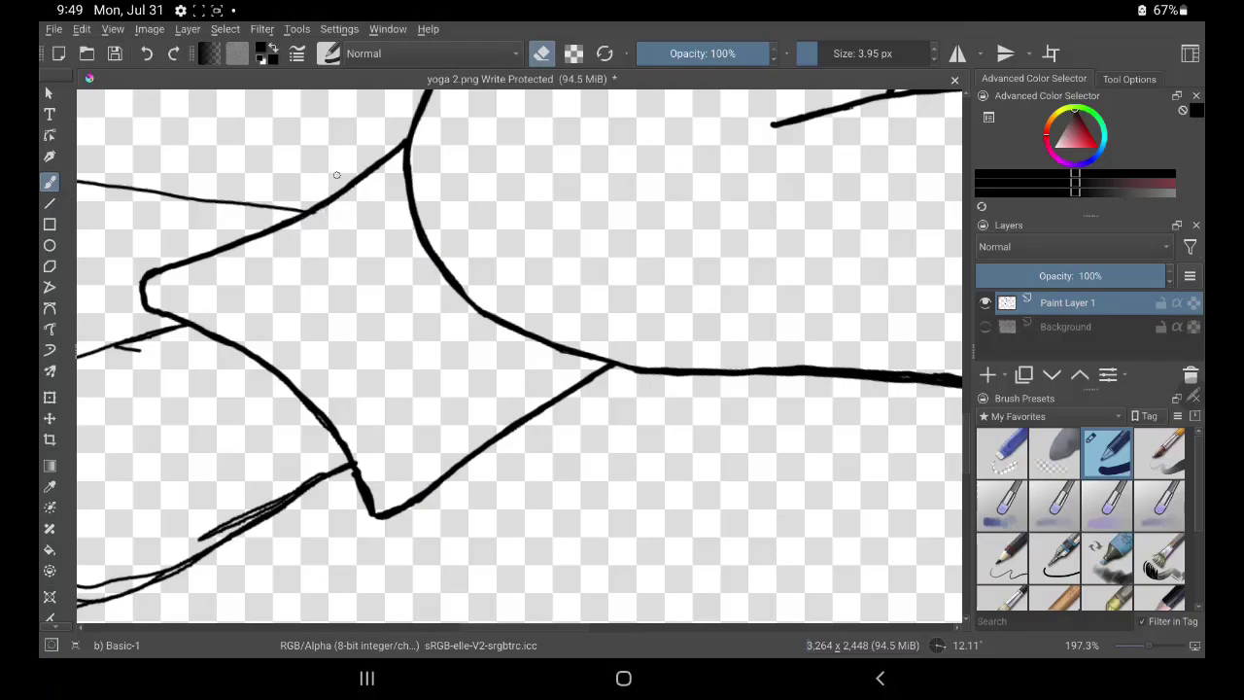
# Touch up the long edge and erase its doubled stroke back to a single line
pyautogui.moveTo(336, 175); pyautogui.dragTo(488, 232)
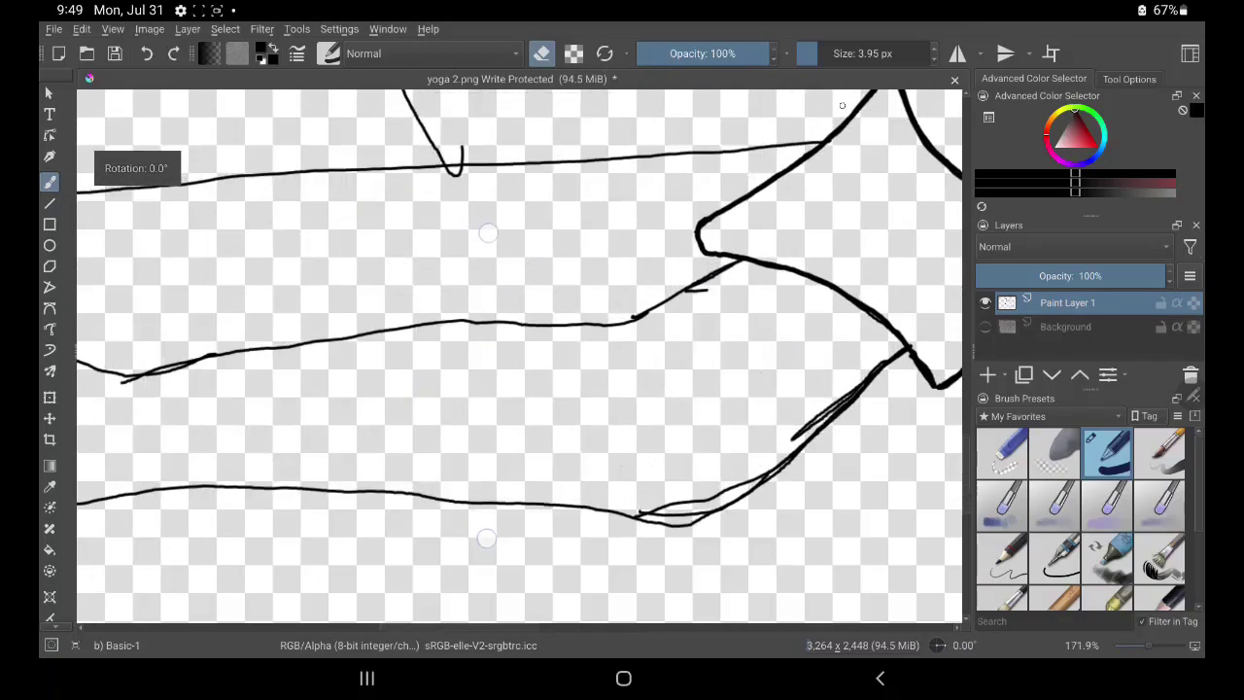
pyautogui.moveTo(488, 232)
pyautogui.mouseDown()
pyautogui.moveTo(522, 351)
pyautogui.moveTo(837, 135)
pyautogui.mouseUp()
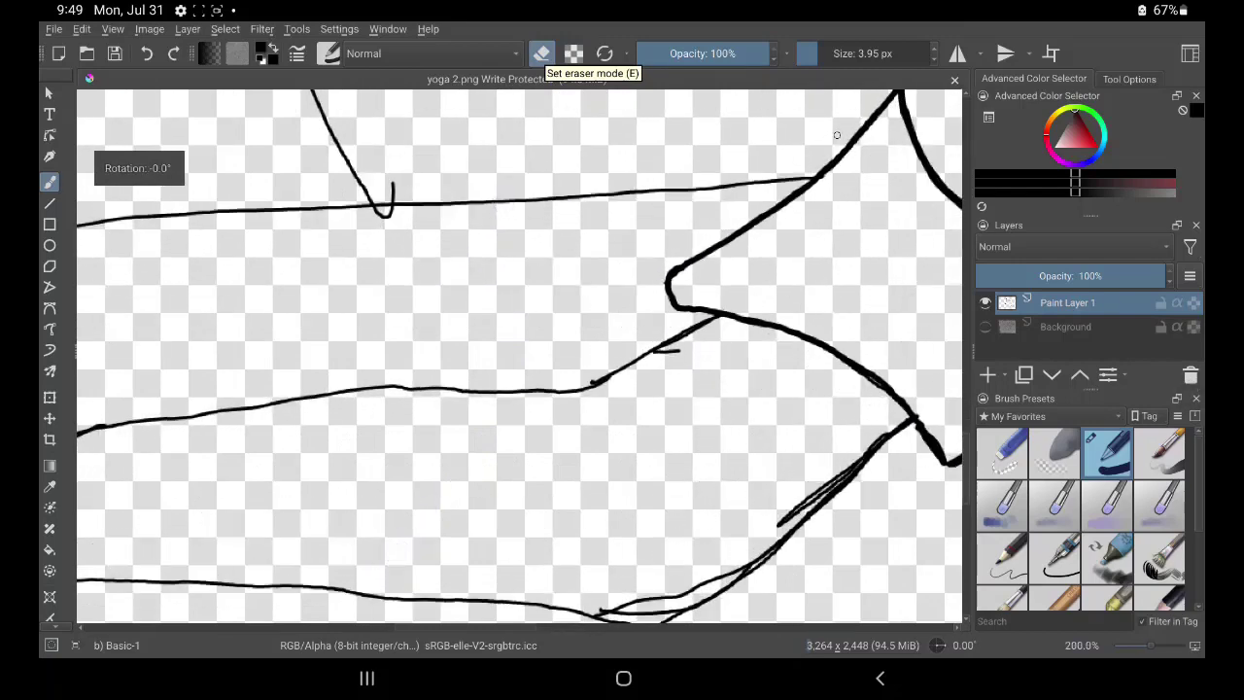
pyautogui.moveTo(579, 387); pyautogui.dragTo(718, 310)
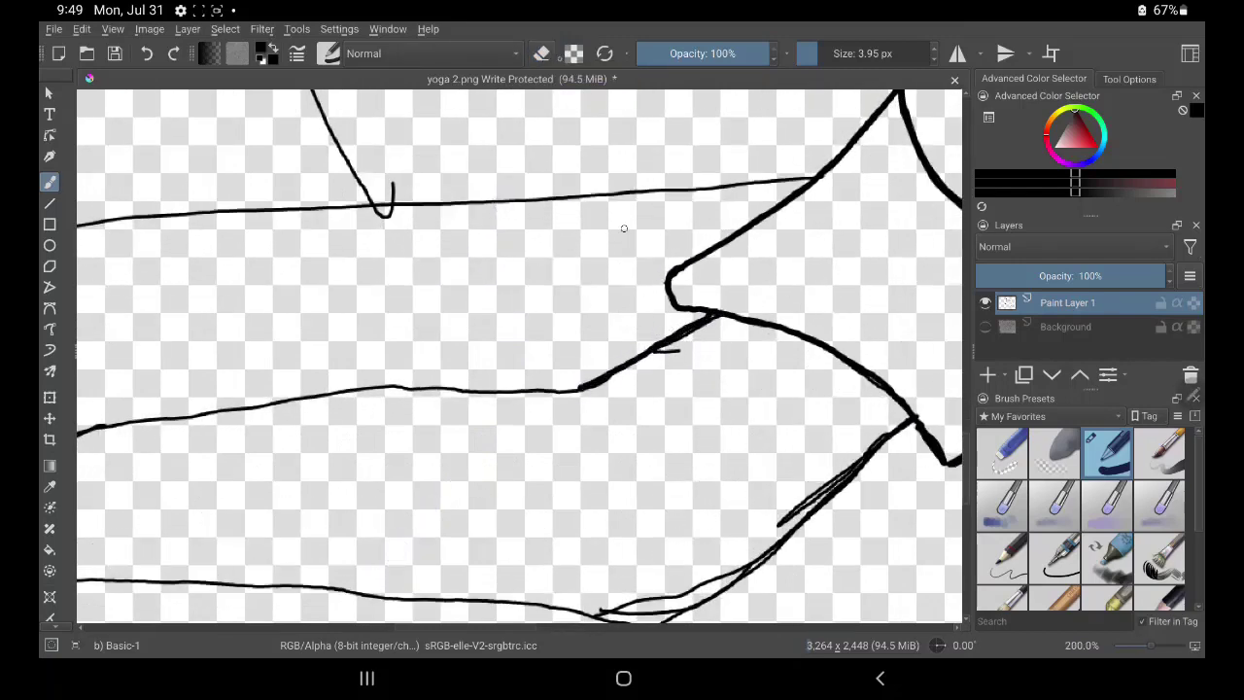
pyautogui.click(542, 53)
pyautogui.moveTo(653, 354); pyautogui.dragTo(714, 319)
pyautogui.click(542, 54)
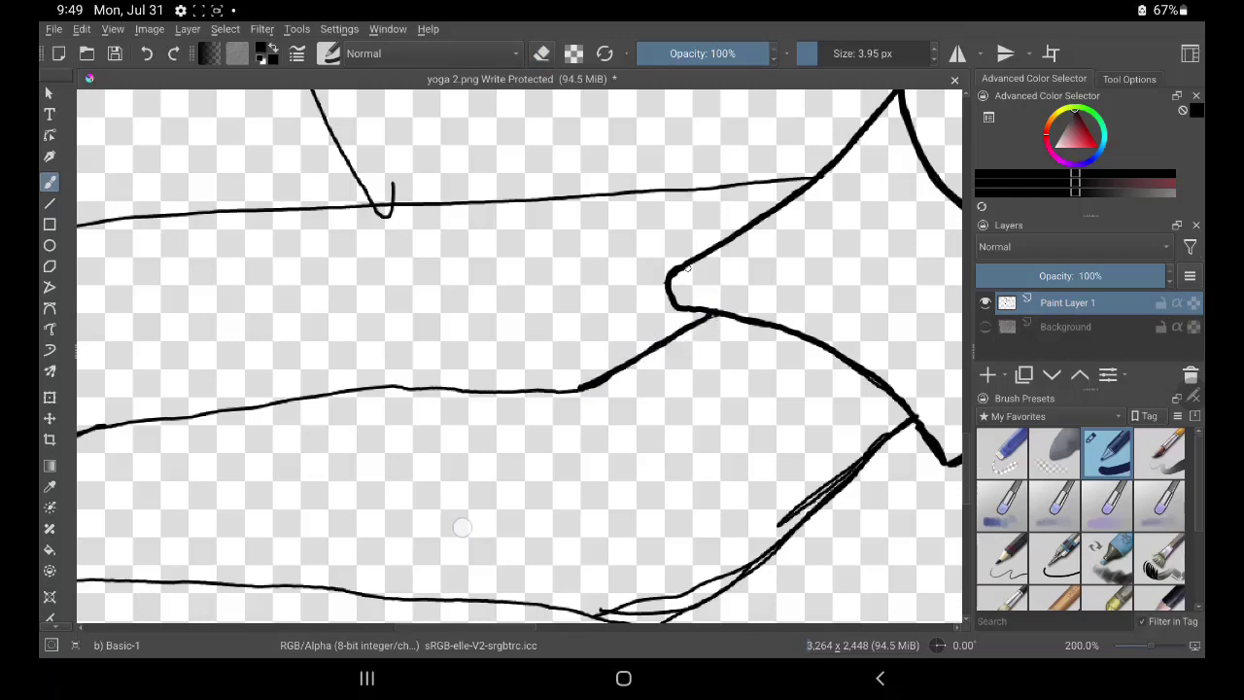
pyautogui.moveTo(486, 349)
pyautogui.mouseDown()
pyautogui.moveTo(276, 473)
pyautogui.moveTo(520, 338)
pyautogui.moveTo(749, 250)
pyautogui.moveTo(796, 214)
pyautogui.moveTo(768, 255)
pyautogui.moveTo(792, 238)
pyautogui.moveTo(763, 256)
pyautogui.moveTo(807, 227)
pyautogui.moveTo(734, 266)
pyautogui.mouseUp()
pyautogui.press('e')
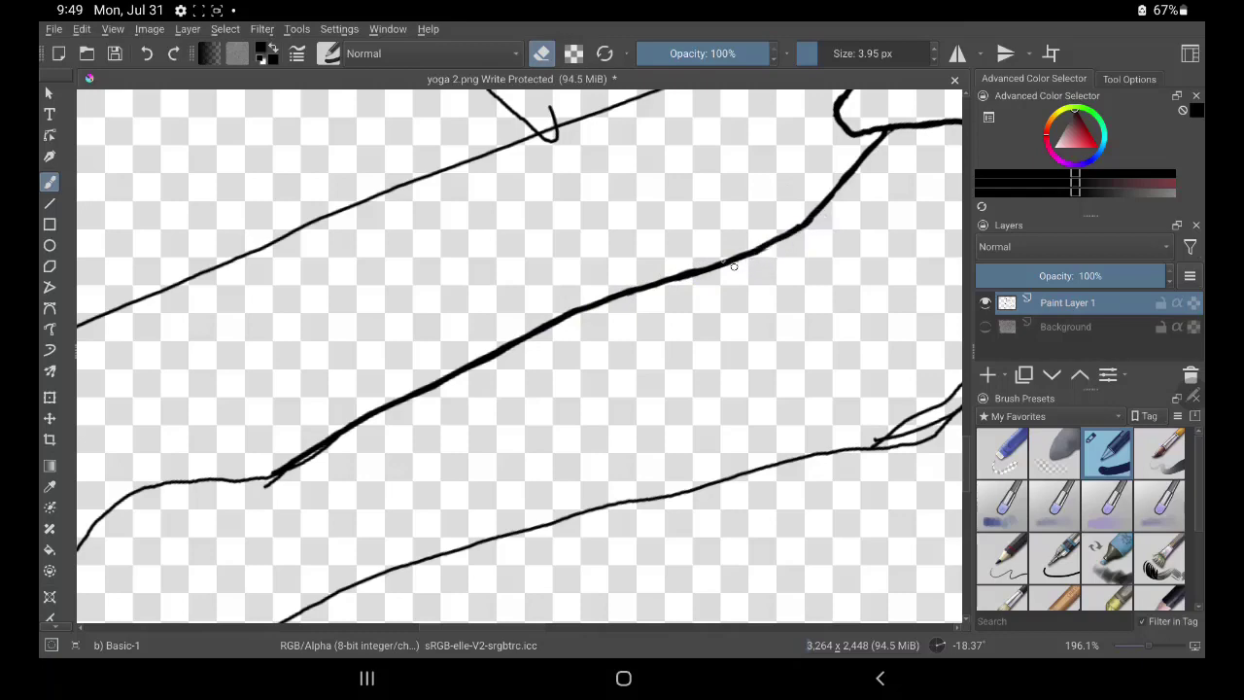
# Erase the thin doubled line and ink the inner curve of the long limb bold
pyautogui.moveTo(260, 489); pyautogui.dragTo(340, 437)
pyautogui.click(541, 52)
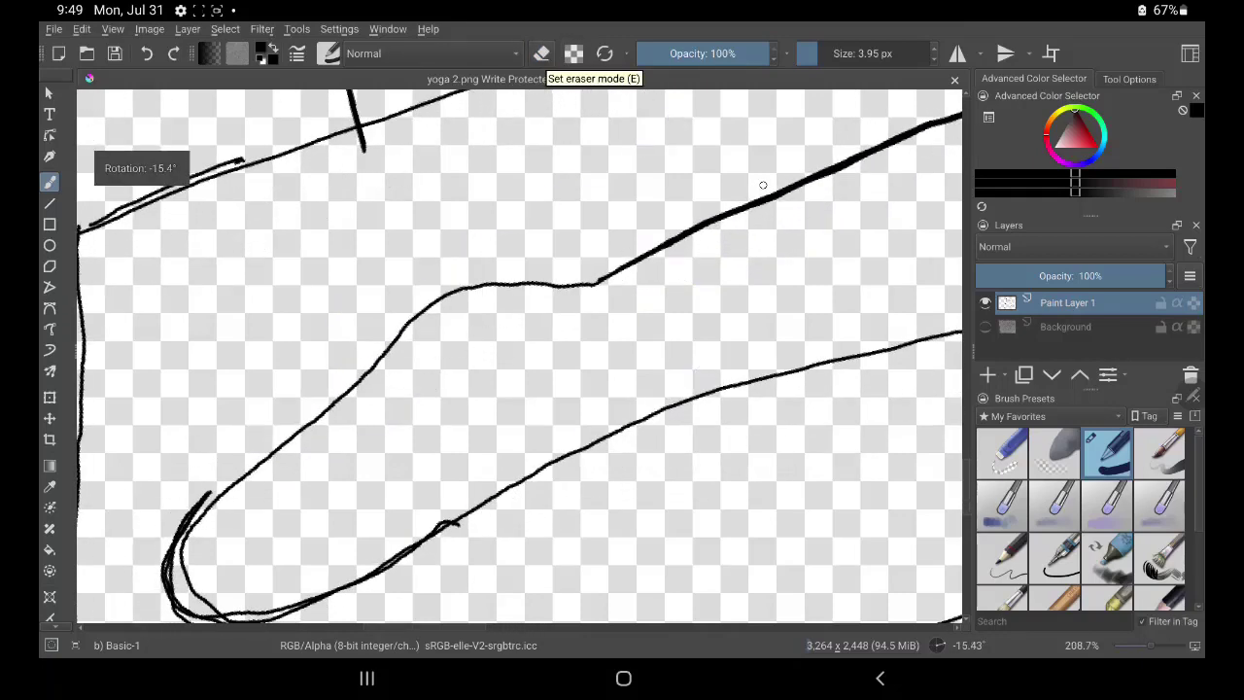
pyautogui.moveTo(163, 573)
pyautogui.mouseDown()
pyautogui.moveTo(198, 511)
pyautogui.moveTo(449, 298)
pyautogui.moveTo(594, 282)
pyautogui.moveTo(666, 244)
pyautogui.mouseUp()
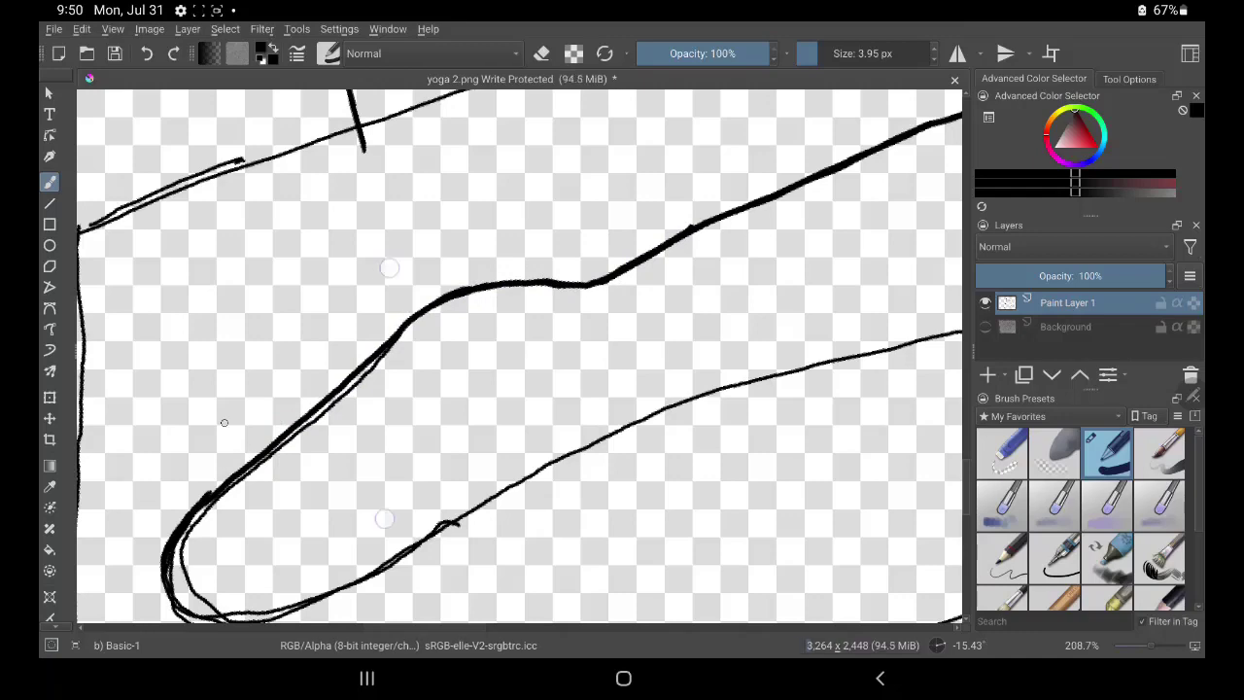
pyautogui.moveTo(171, 583)
pyautogui.mouseDown()
pyautogui.moveTo(268, 457)
pyautogui.moveTo(309, 478)
pyautogui.moveTo(418, 449)
pyautogui.moveTo(717, 288)
pyautogui.moveTo(957, 221)
pyautogui.mouseUp()
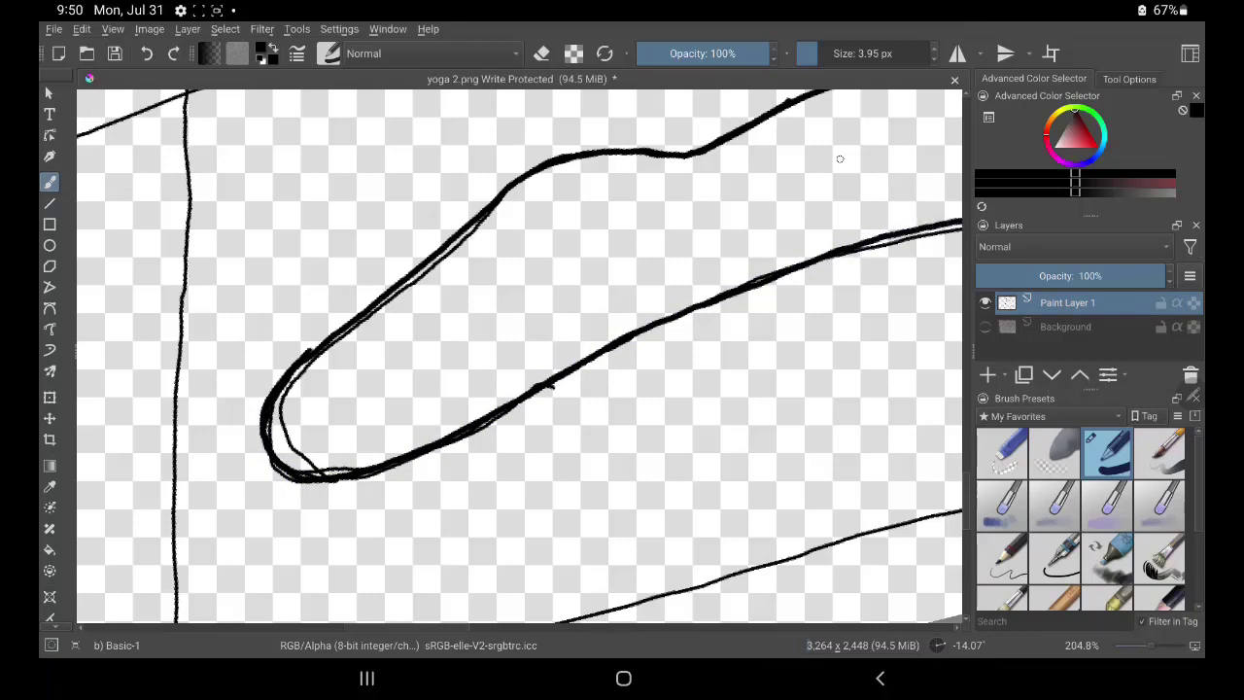
# Erase the doubled line along the upper curve and retrace the upper outline thicker
pyautogui.press('e')
pyautogui.moveTo(502, 206)
pyautogui.mouseDown()
pyautogui.moveTo(367, 319)
pyautogui.moveTo(311, 345)
pyautogui.moveTo(331, 342)
pyautogui.moveTo(284, 406)
pyautogui.moveTo(292, 454)
pyautogui.moveTo(336, 468)
pyautogui.moveTo(282, 473)
pyautogui.moveTo(385, 470)
pyautogui.mouseUp()
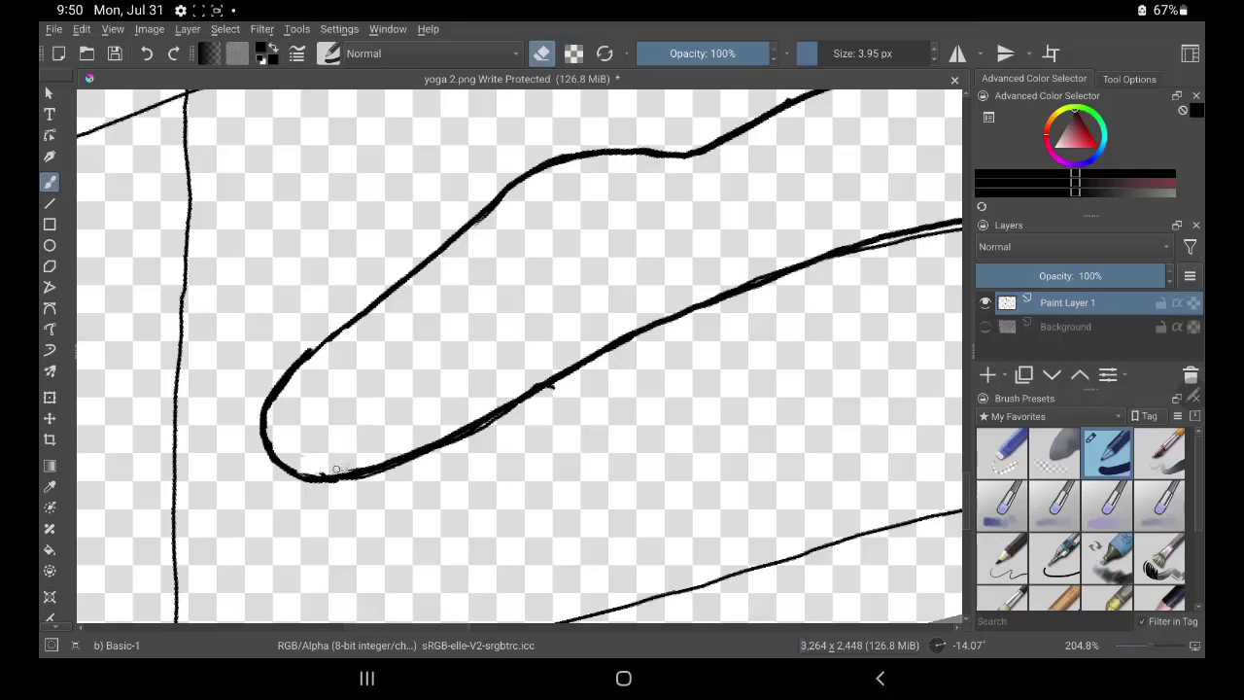
pyautogui.press('e')
pyautogui.moveTo(305, 351); pyautogui.dragTo(356, 312)
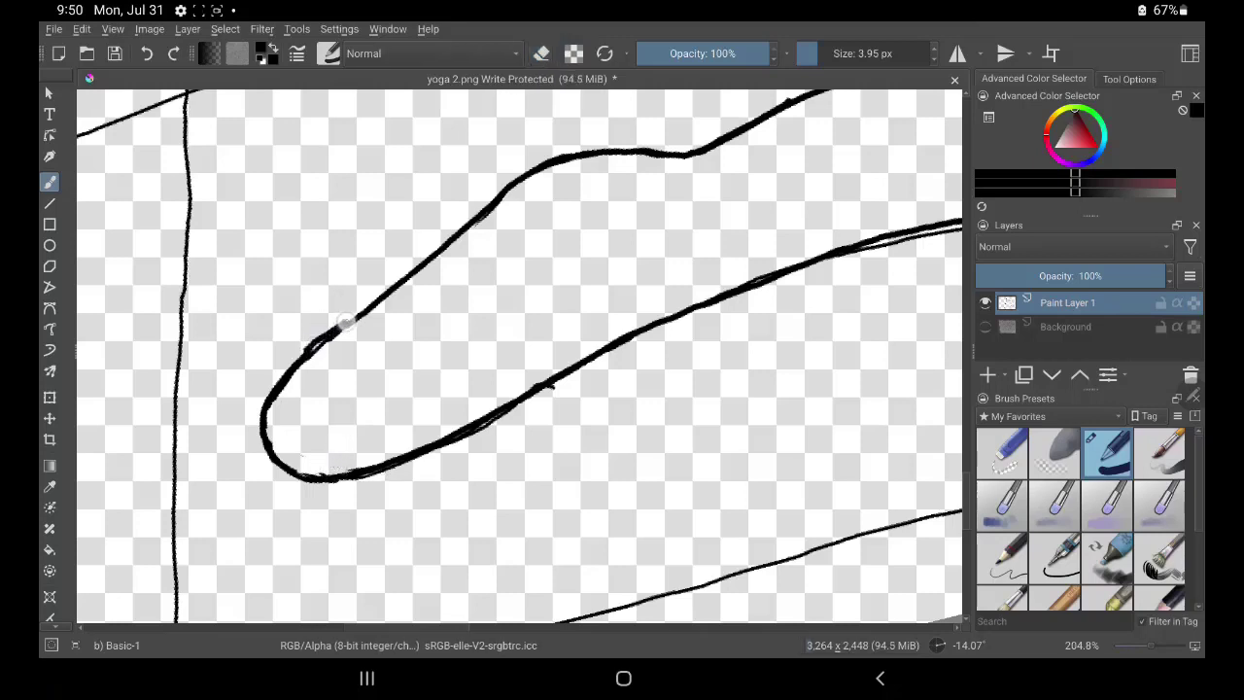
pyautogui.moveTo(309, 348); pyautogui.dragTo(484, 209)
pyautogui.moveTo(536, 349); pyautogui.dragTo(311, 250)
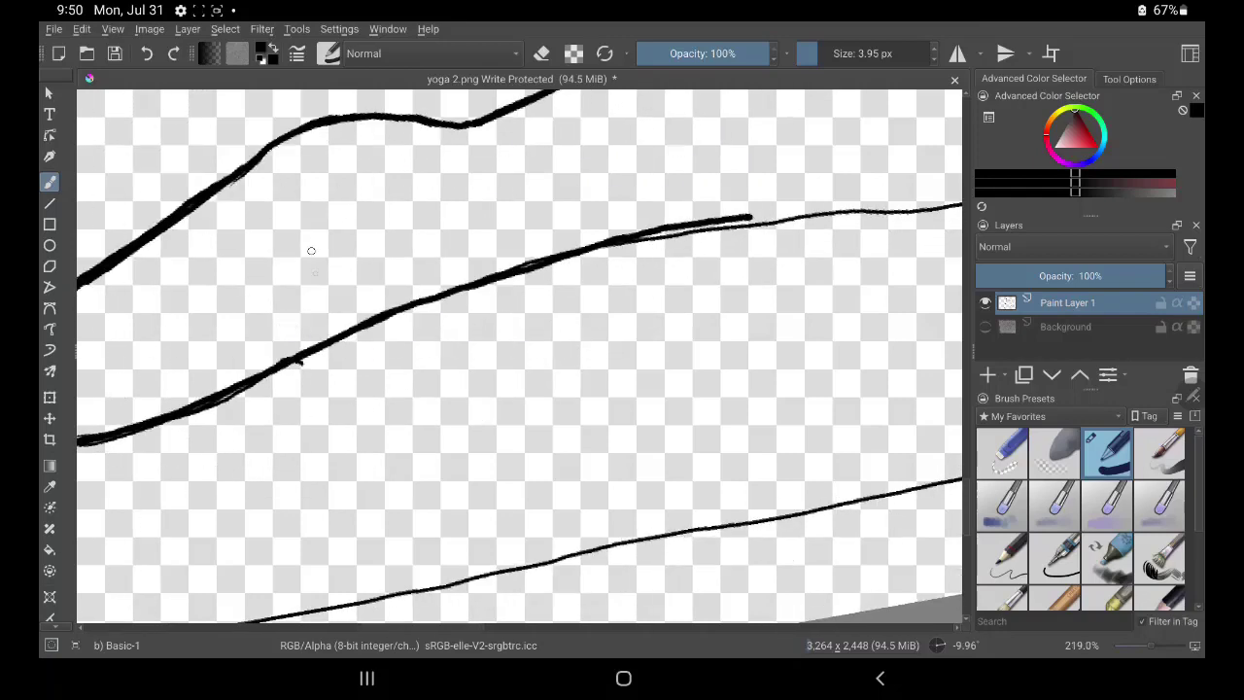
# Ink the left stretch of the outline bold and erase thin lines left under it
pyautogui.click(543, 54)
pyautogui.moveTo(344, 321); pyautogui.dragTo(107, 389)
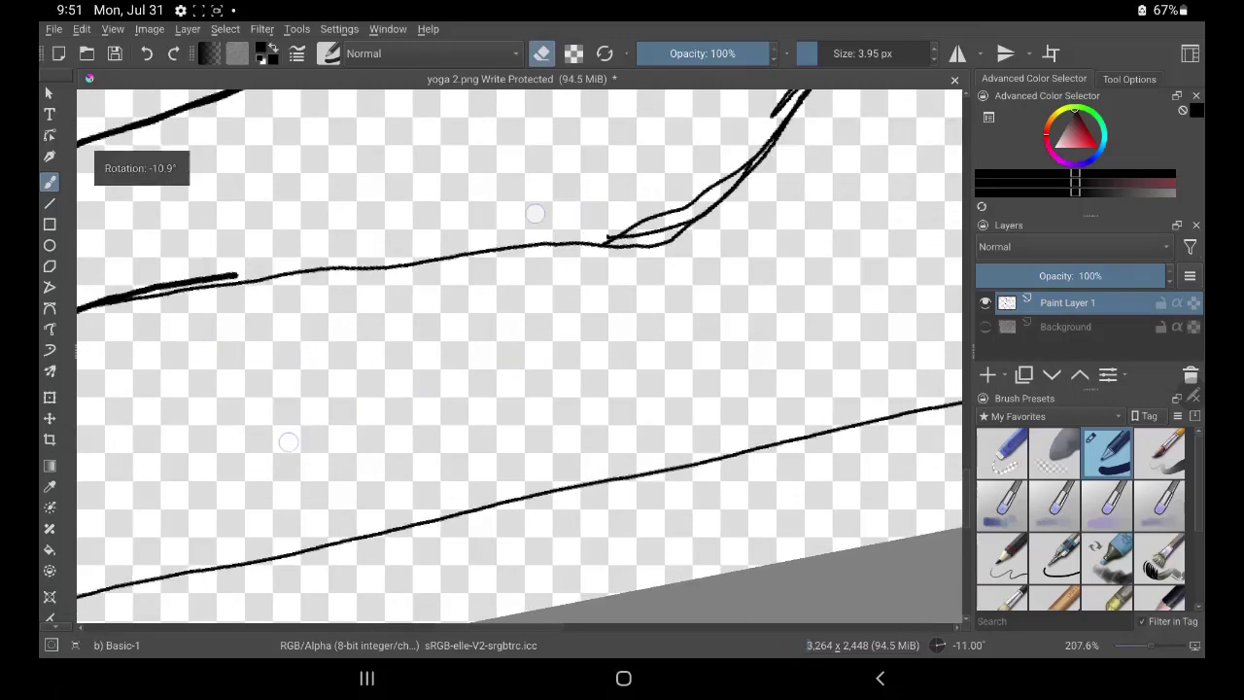
pyautogui.click(542, 54)
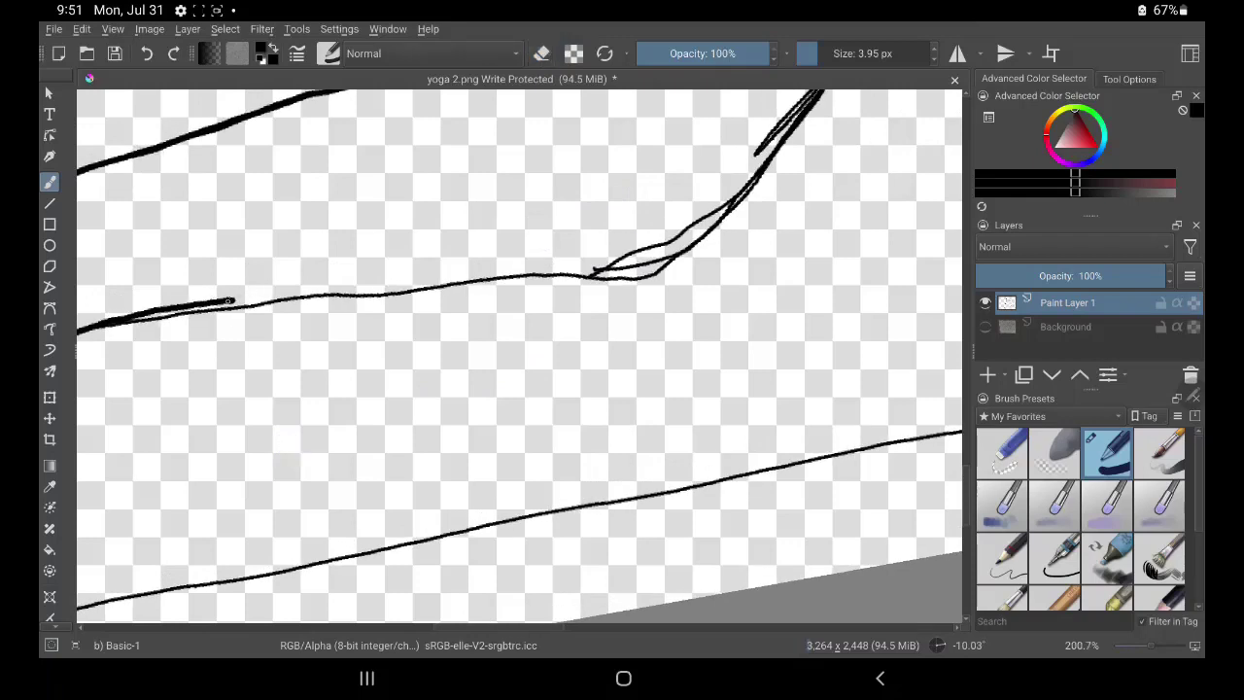
pyautogui.moveTo(230, 300)
pyautogui.mouseDown()
pyautogui.moveTo(637, 270)
pyautogui.moveTo(734, 209)
pyautogui.moveTo(766, 161)
pyautogui.mouseUp()
pyautogui.click(543, 53)
pyautogui.moveTo(651, 280)
pyautogui.mouseDown()
pyautogui.moveTo(586, 269)
pyautogui.moveTo(696, 223)
pyautogui.moveTo(768, 156)
pyautogui.moveTo(710, 229)
pyautogui.mouseUp()
pyautogui.moveTo(379, 299)
pyautogui.mouseDown()
pyautogui.moveTo(457, 292)
pyautogui.moveTo(327, 295)
pyautogui.moveTo(379, 276)
pyautogui.moveTo(323, 278)
pyautogui.moveTo(486, 269)
pyautogui.moveTo(320, 280)
pyautogui.mouseUp()
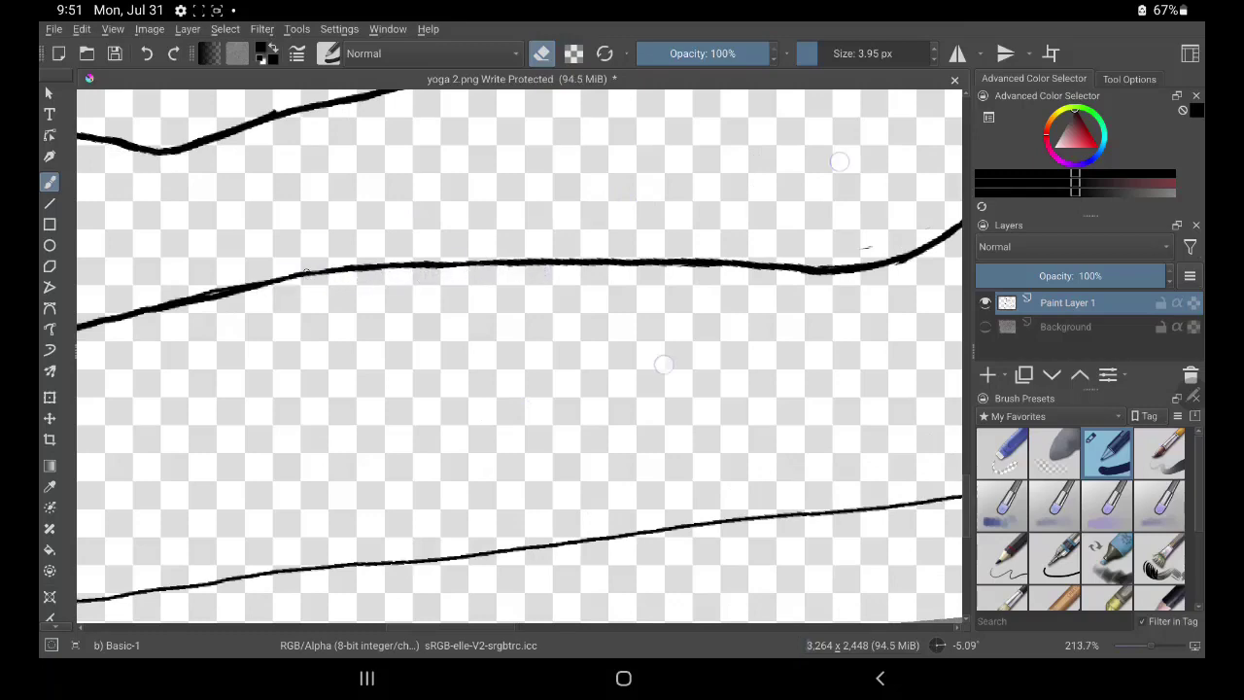
# Slim down the thick stroke's edge and the V-shaped junction downstroke
pyautogui.moveTo(664, 364)
pyautogui.mouseDown()
pyautogui.moveTo(523, 278)
pyautogui.moveTo(661, 202)
pyautogui.moveTo(437, 339)
pyautogui.mouseUp()
pyautogui.press('e')
pyautogui.press('e')
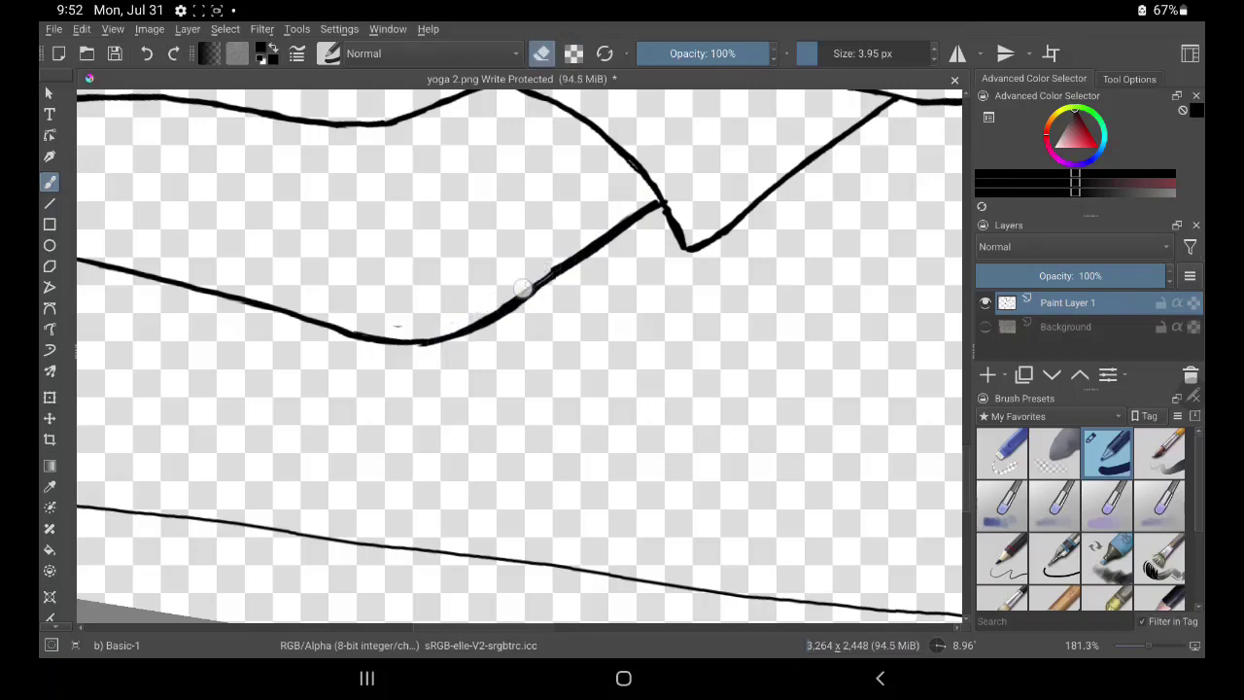
pyautogui.moveTo(528, 285)
pyautogui.mouseDown()
pyautogui.moveTo(441, 333)
pyautogui.moveTo(545, 268)
pyautogui.mouseUp()
pyautogui.moveTo(678, 209); pyautogui.dragTo(685, 237)
pyautogui.scroll(-5, 727, 187)
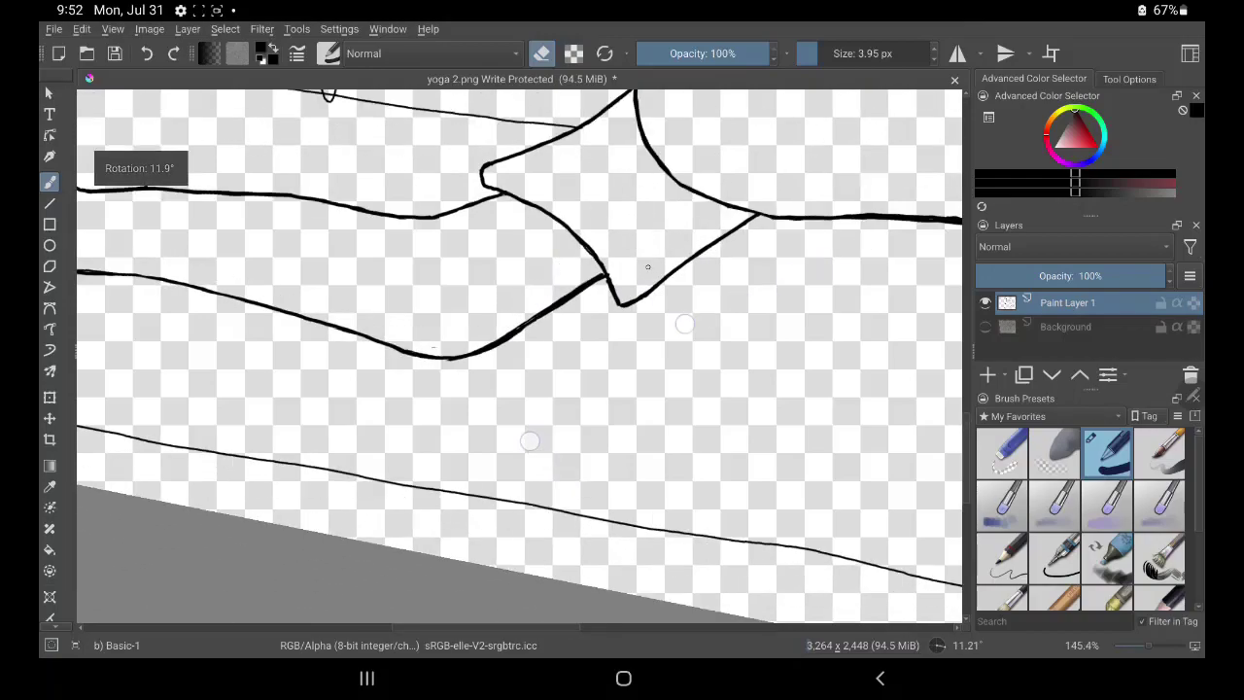
pyautogui.scroll(-5, 727, 187)
pyautogui.scroll(-3, 549, 316)
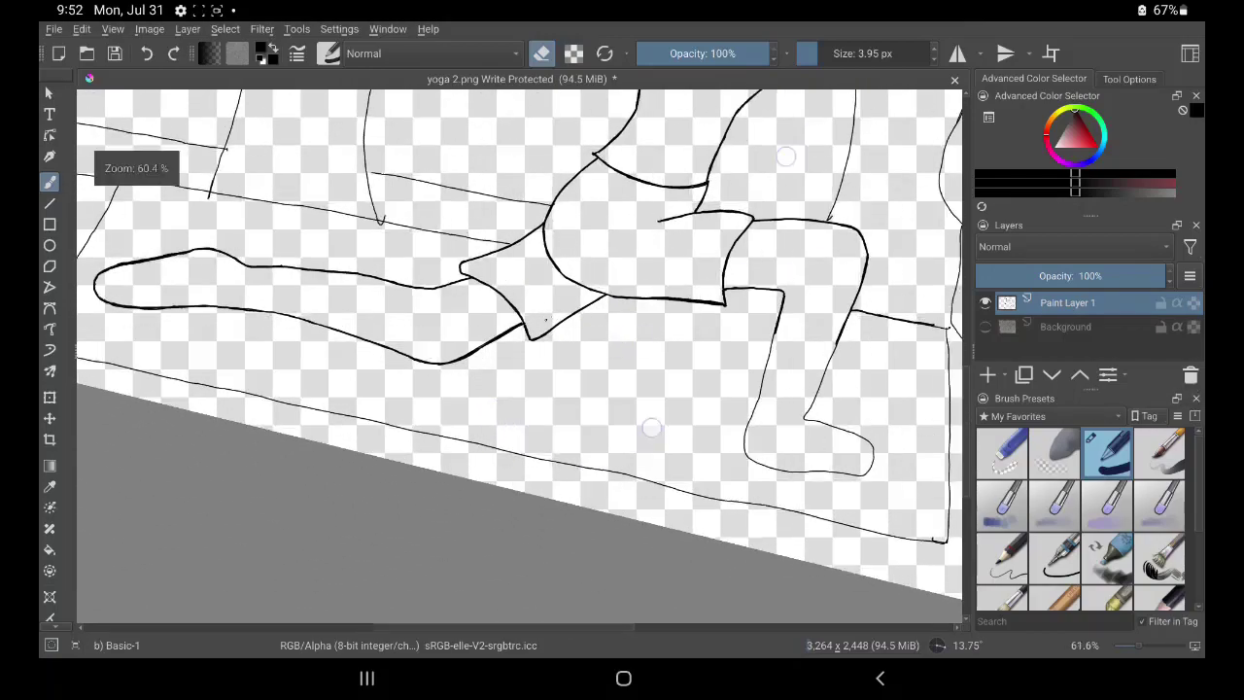
pyautogui.scroll(2, 567, 354)
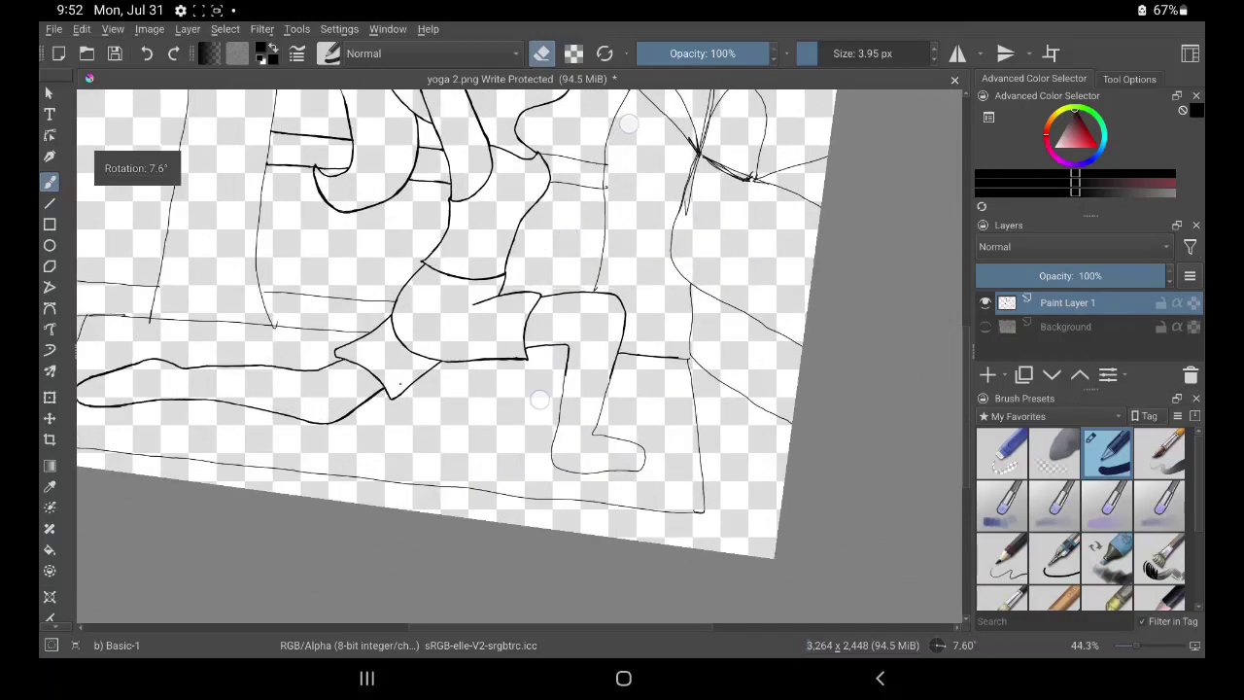
pyautogui.scroll(-4, 566, 354)
pyautogui.scroll(1, 567, 354)
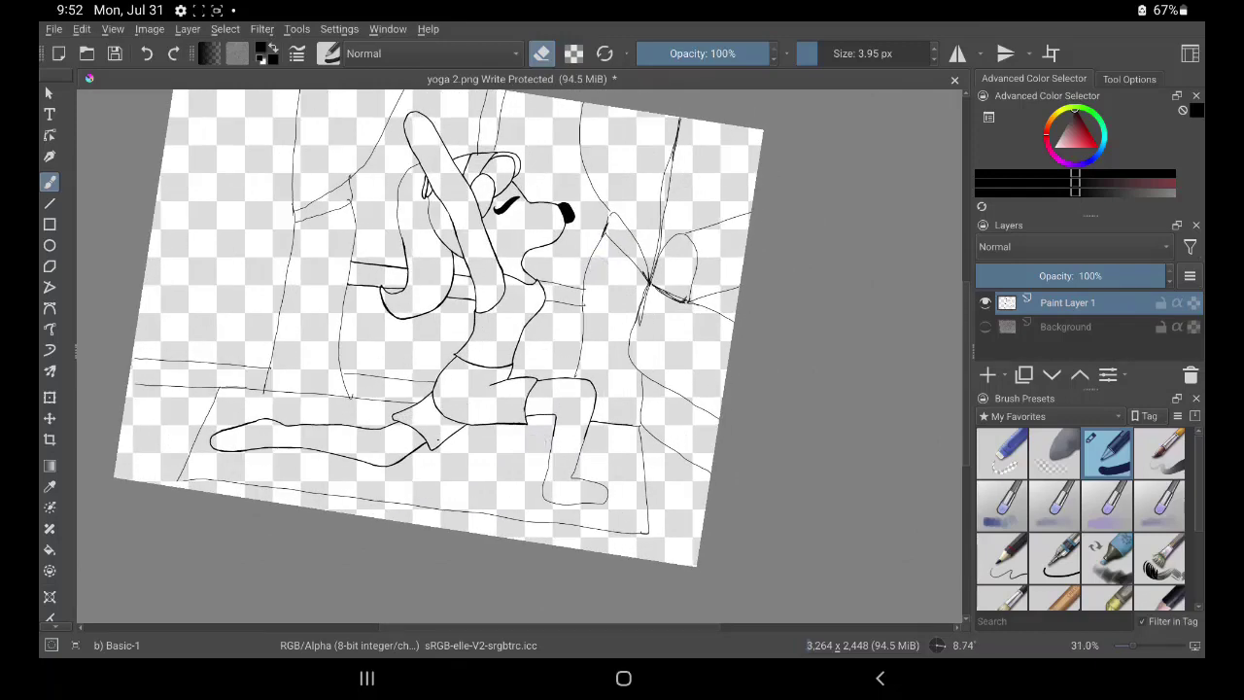
pyautogui.moveTo(563, 177); pyautogui.dragTo(562, 198)
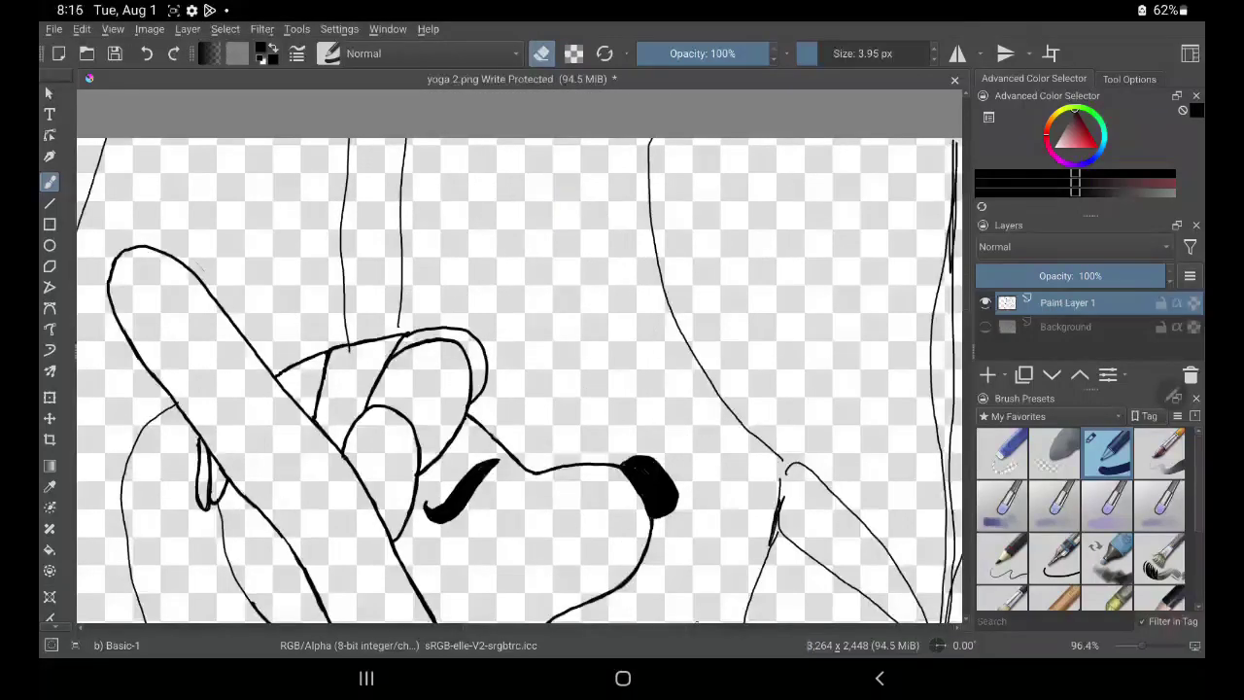
# Ink both vertical lines above the head in bold black
pyautogui.click(541, 53)
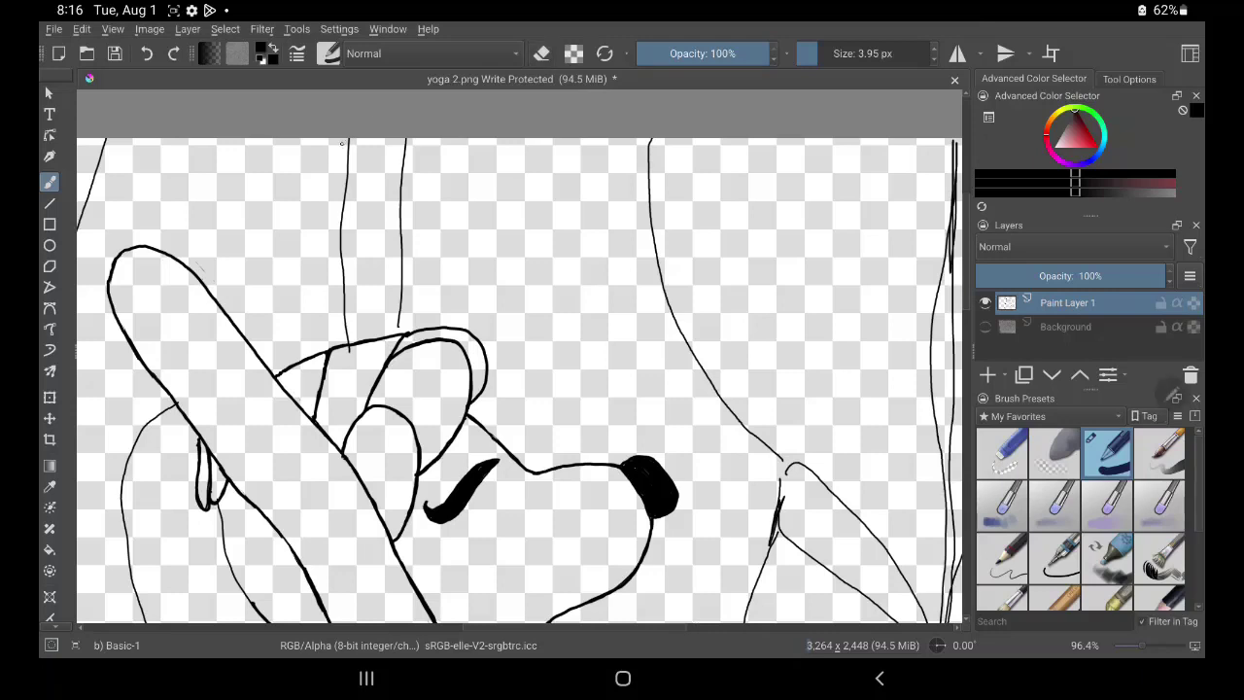
pyautogui.moveTo(340, 143); pyautogui.dragTo(340, 347)
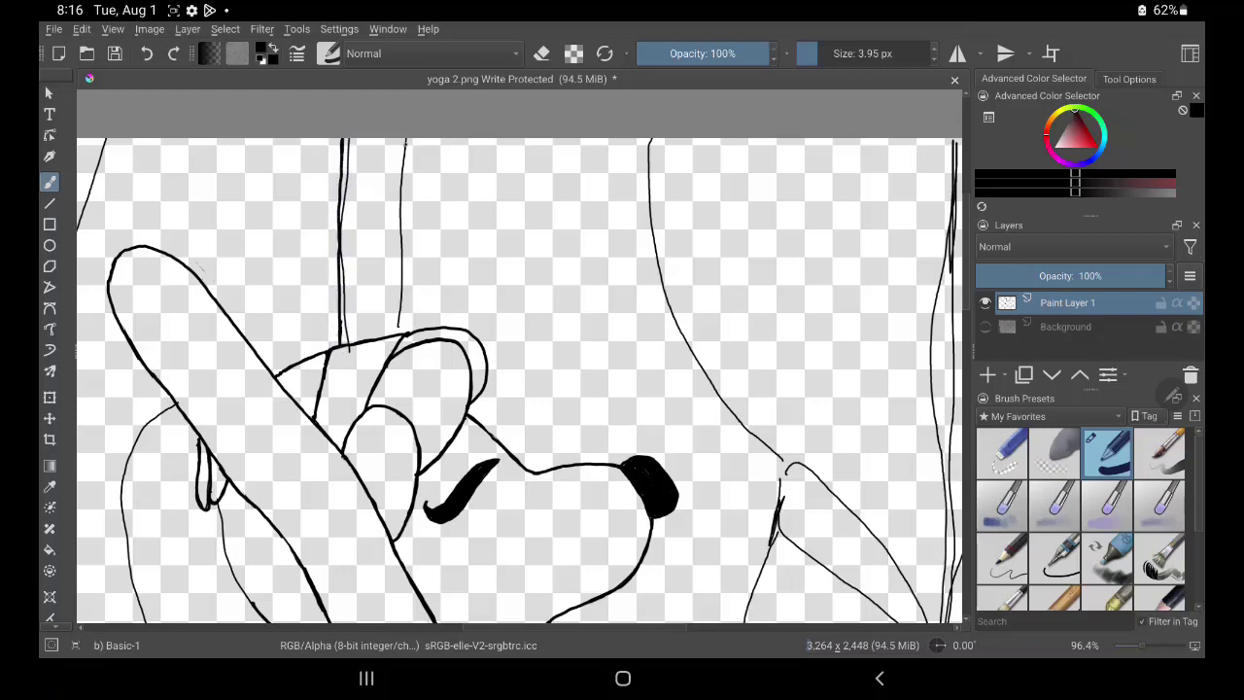
pyautogui.moveTo(404, 139); pyautogui.dragTo(398, 335)
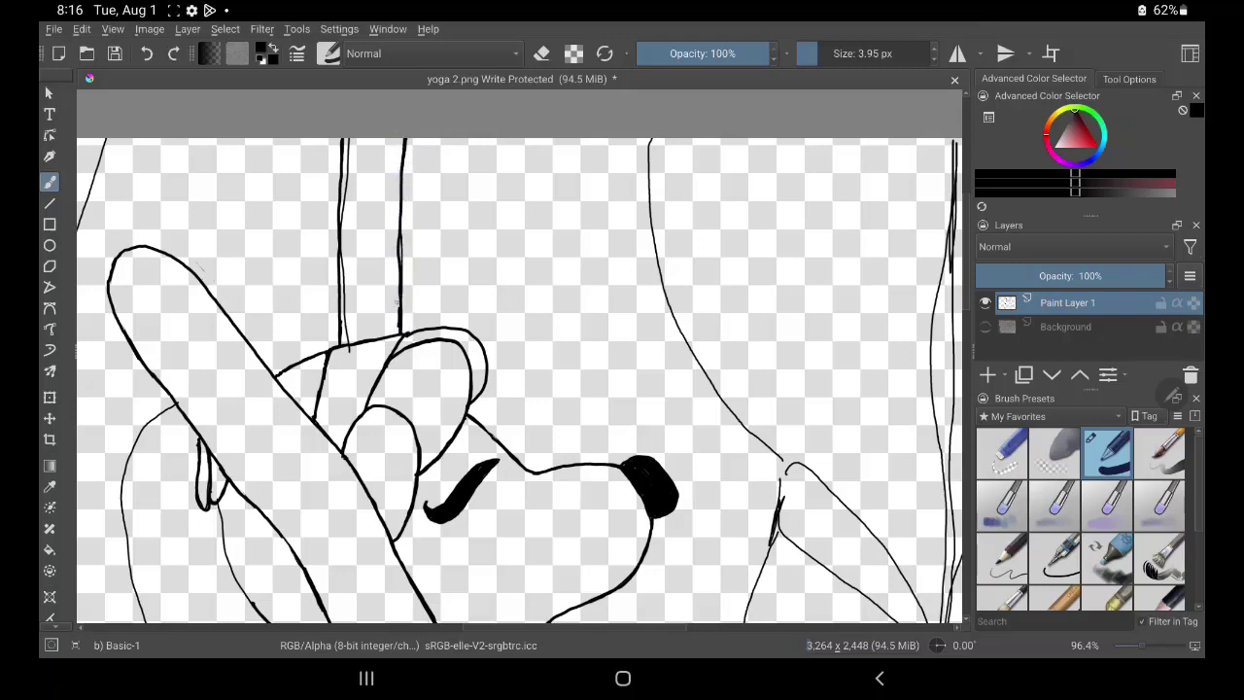
# Erase the thin doubled lines and stray pixels along both vertical strokes
pyautogui.press('e')
pyautogui.moveTo(350, 160); pyautogui.dragTo(346, 206)
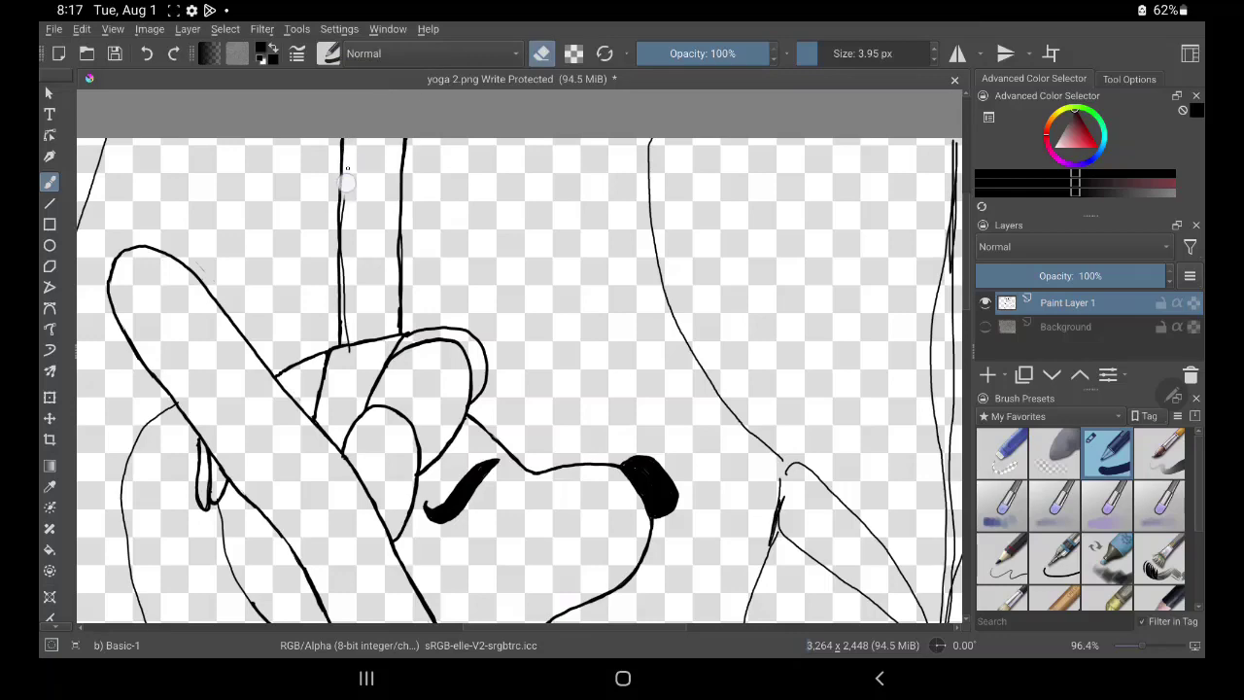
pyautogui.scroll(2, 423, 297)
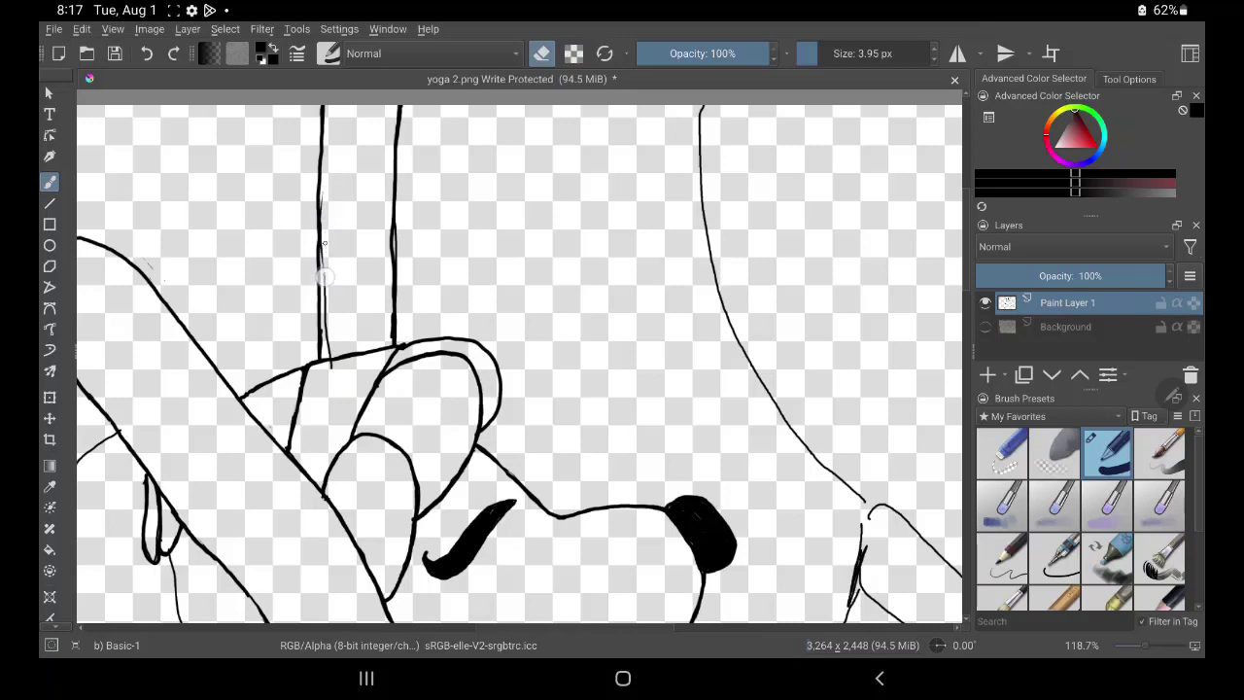
pyautogui.moveTo(324, 241); pyautogui.dragTo(325, 290)
pyautogui.moveTo(322, 246)
pyautogui.mouseDown()
pyautogui.moveTo(326, 335)
pyautogui.moveTo(339, 350)
pyautogui.mouseUp()
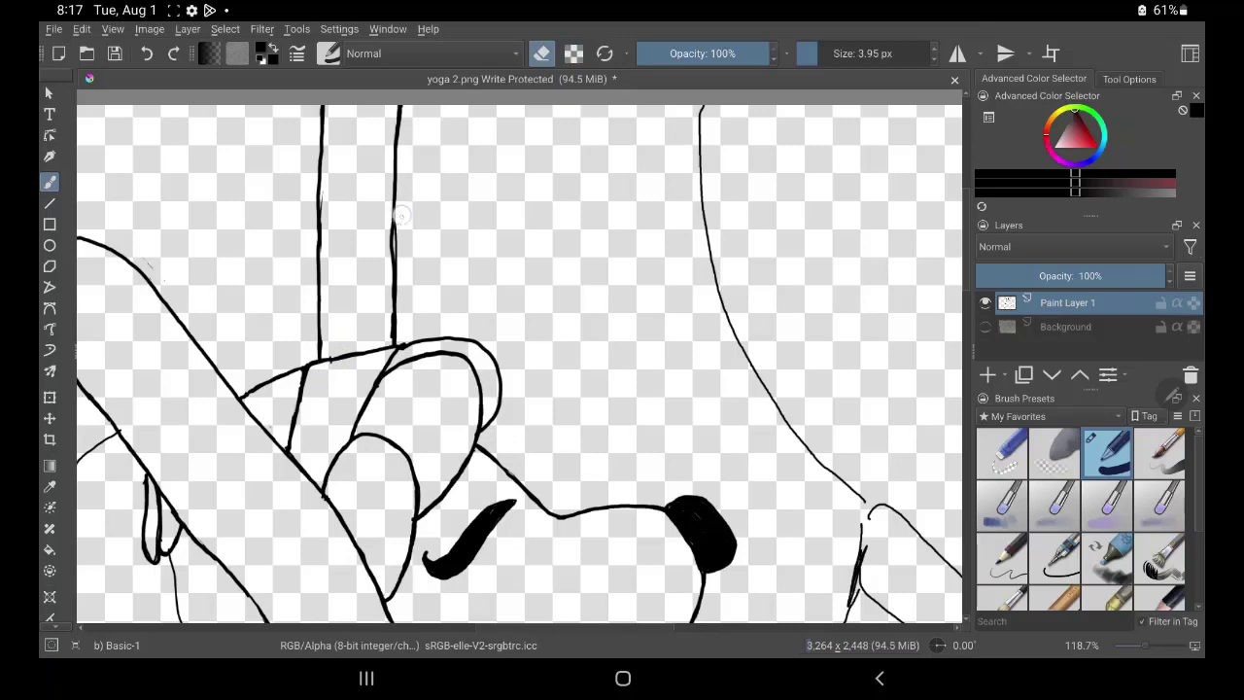
pyautogui.moveTo(389, 231); pyautogui.dragTo(389, 243)
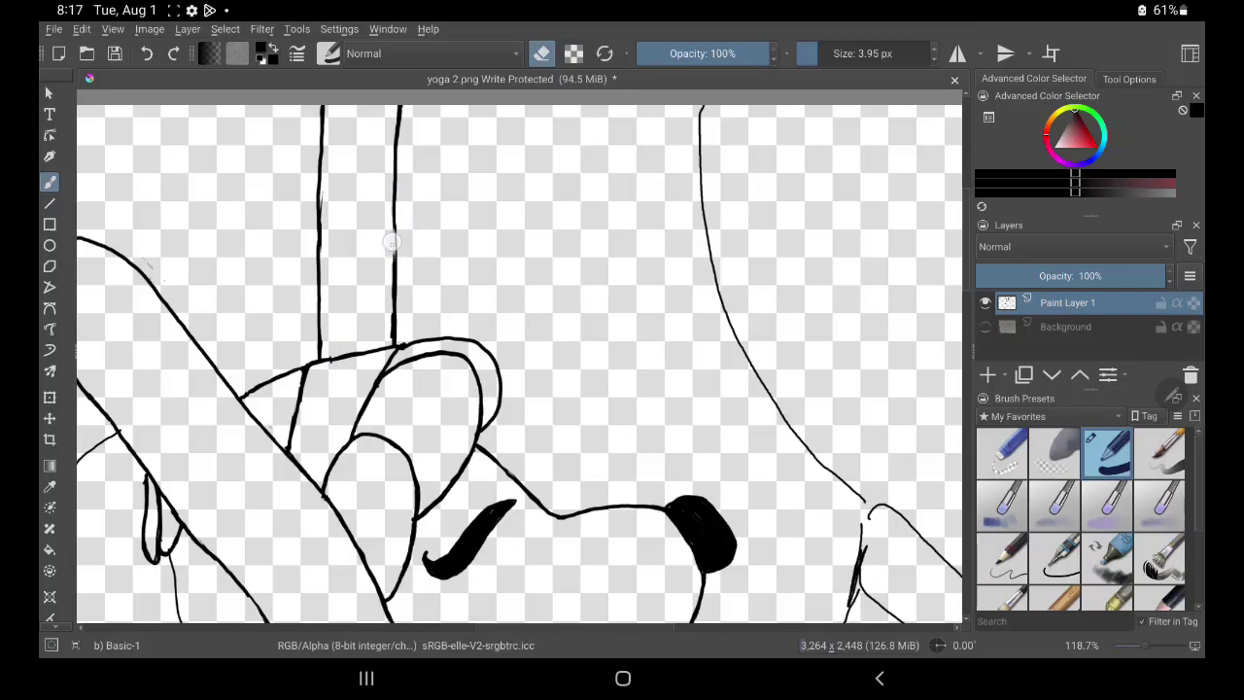
pyautogui.moveTo(390, 248); pyautogui.dragTo(388, 331)
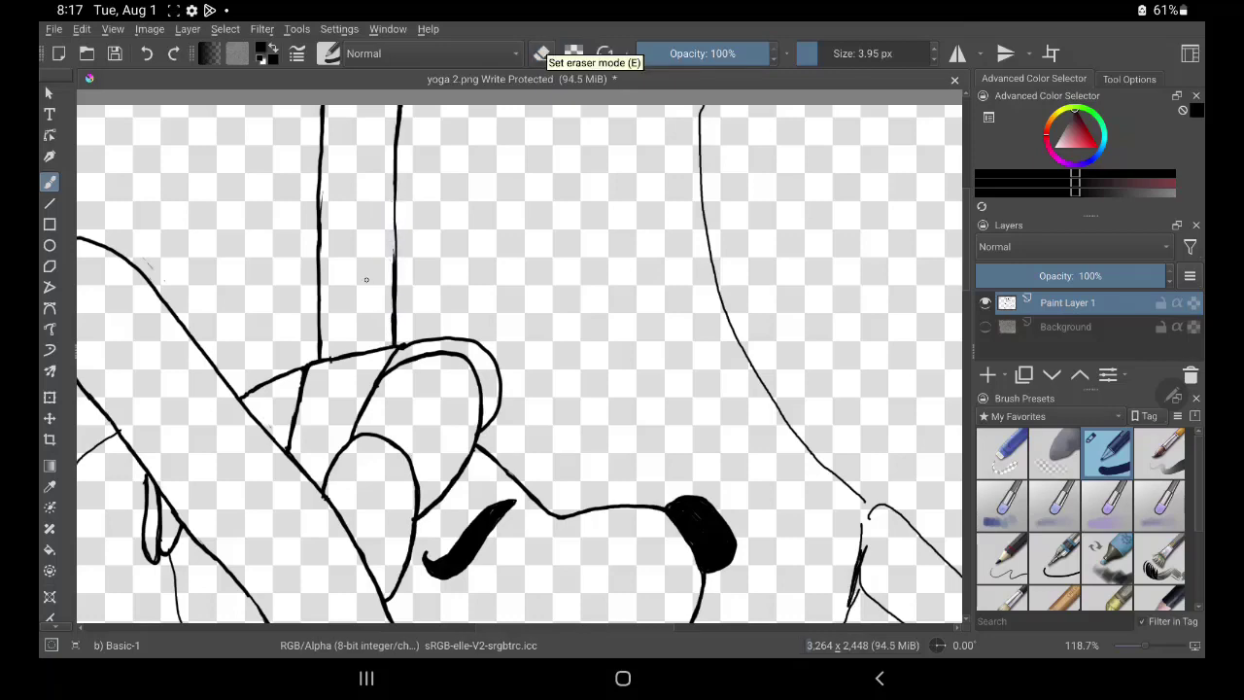
pyautogui.moveTo(366, 280); pyautogui.dragTo(758, 282)
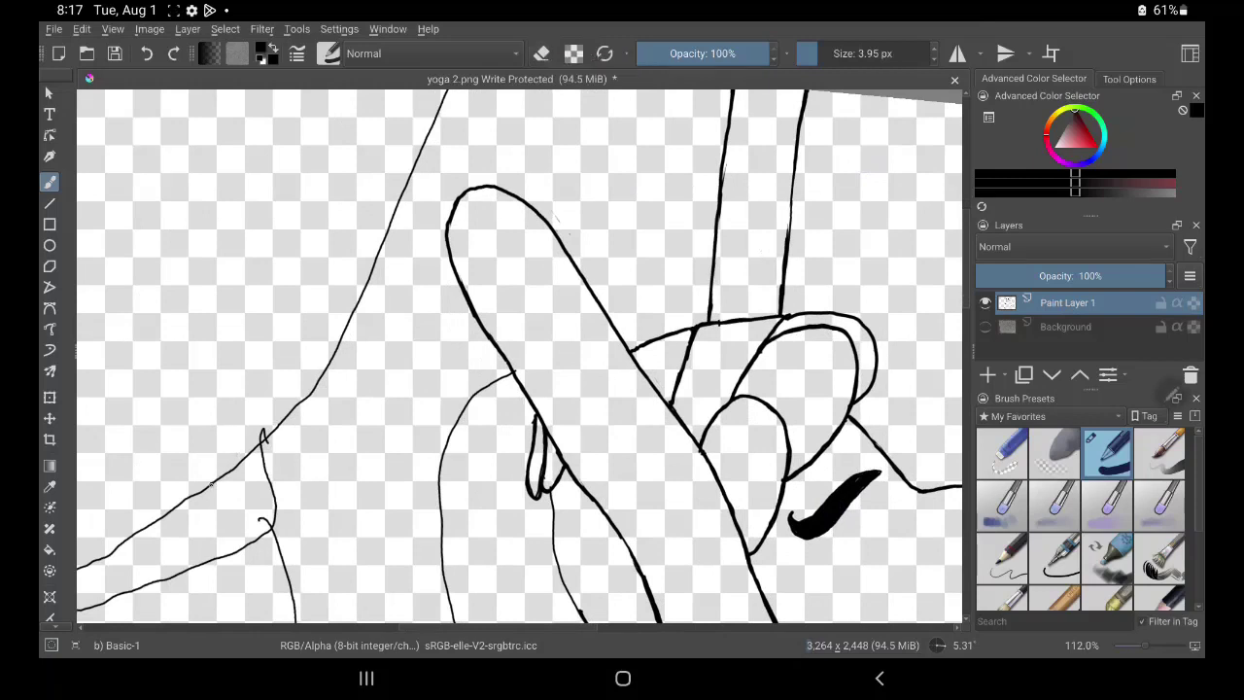
# Ink the long diagonal contour and the band's upper edge, short side and lower edge
pyautogui.moveTo(214, 476)
pyautogui.mouseDown()
pyautogui.moveTo(321, 379)
pyautogui.moveTo(448, 93)
pyautogui.moveTo(335, 348)
pyautogui.moveTo(261, 446)
pyautogui.mouseUp()
pyautogui.press('e')
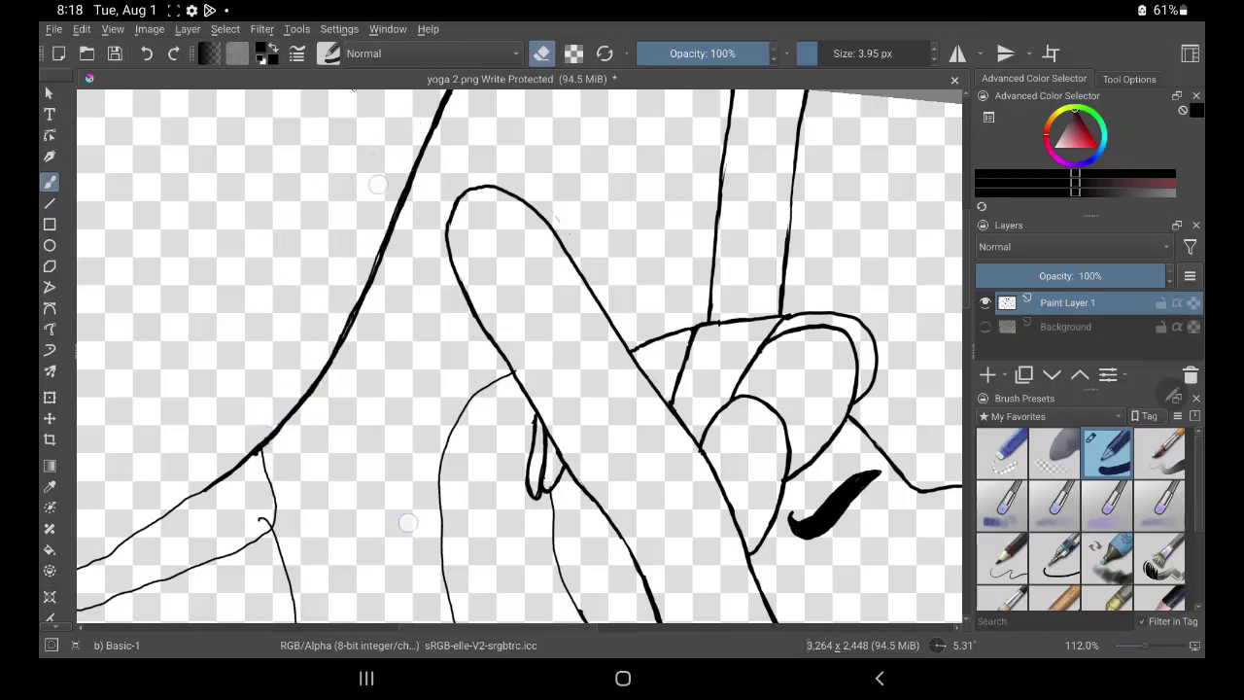
pyautogui.moveTo(407, 523); pyautogui.dragTo(577, 412)
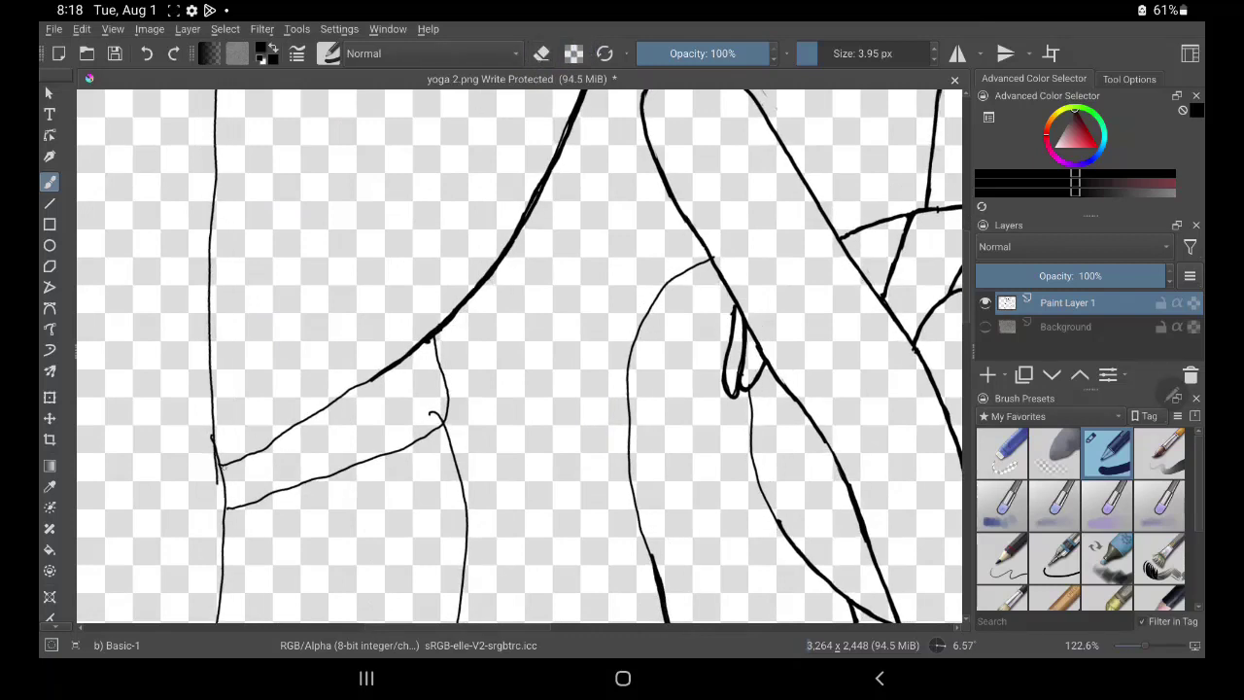
pyautogui.moveTo(222, 467); pyautogui.dragTo(453, 315)
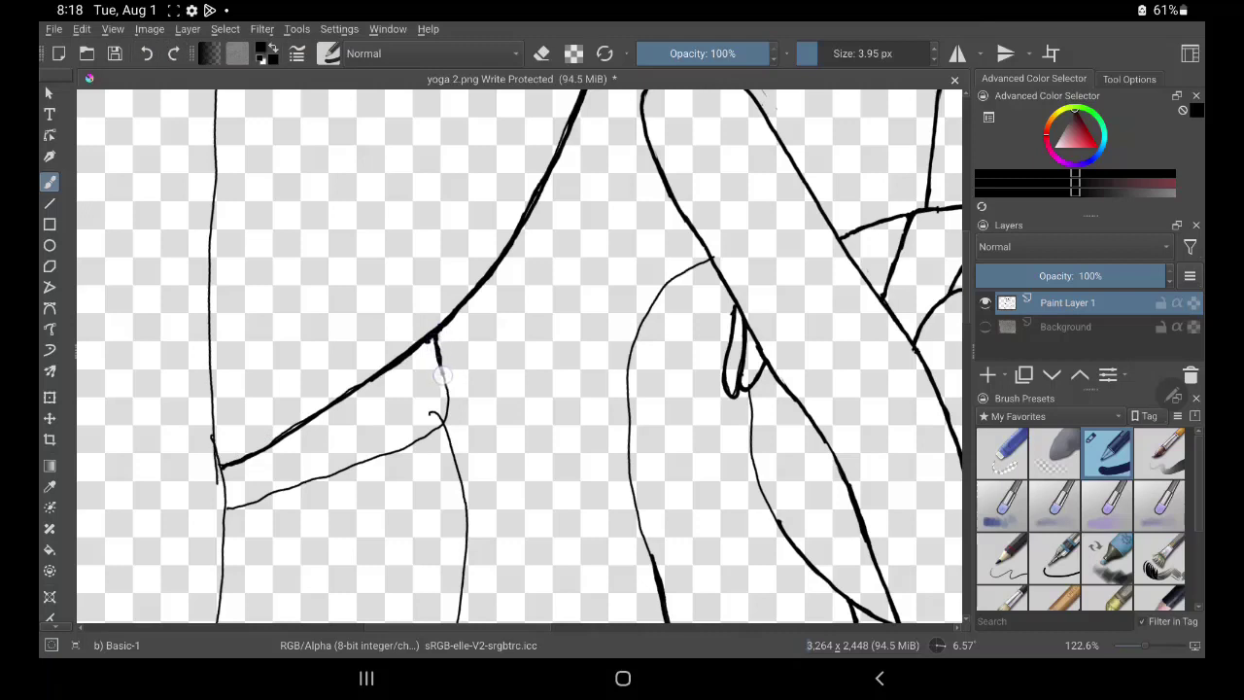
pyautogui.moveTo(442, 374)
pyautogui.mouseDown()
pyautogui.moveTo(346, 465)
pyautogui.moveTo(226, 507)
pyautogui.moveTo(396, 450)
pyautogui.mouseUp()
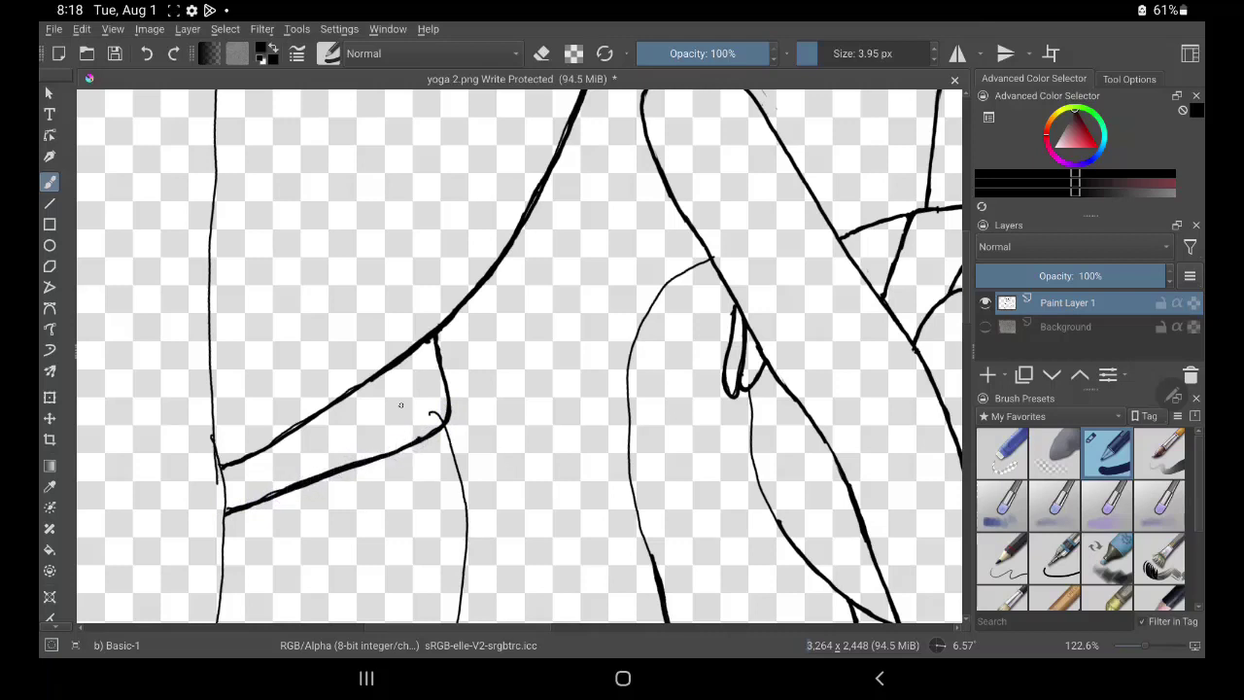
# Erase the leftover sketch hook and the stub below the band's corner
pyautogui.press('e')
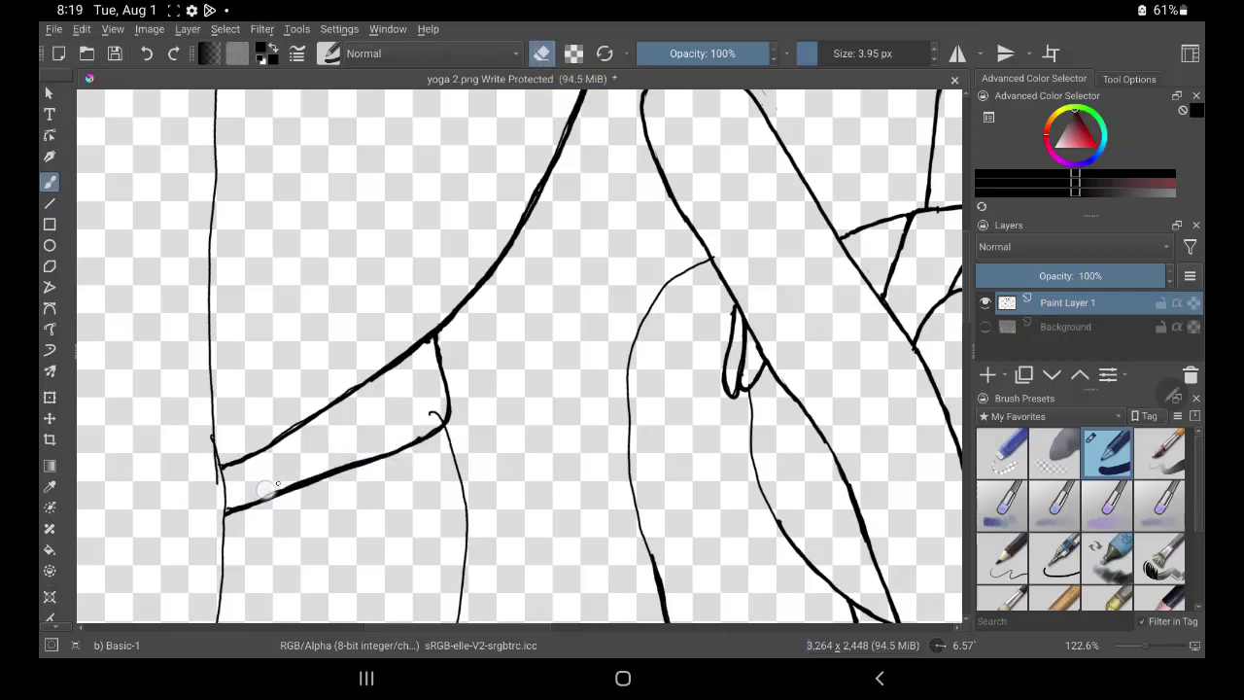
pyautogui.moveTo(428, 412)
pyautogui.mouseDown()
pyautogui.moveTo(424, 431)
pyautogui.moveTo(430, 413)
pyautogui.mouseUp()
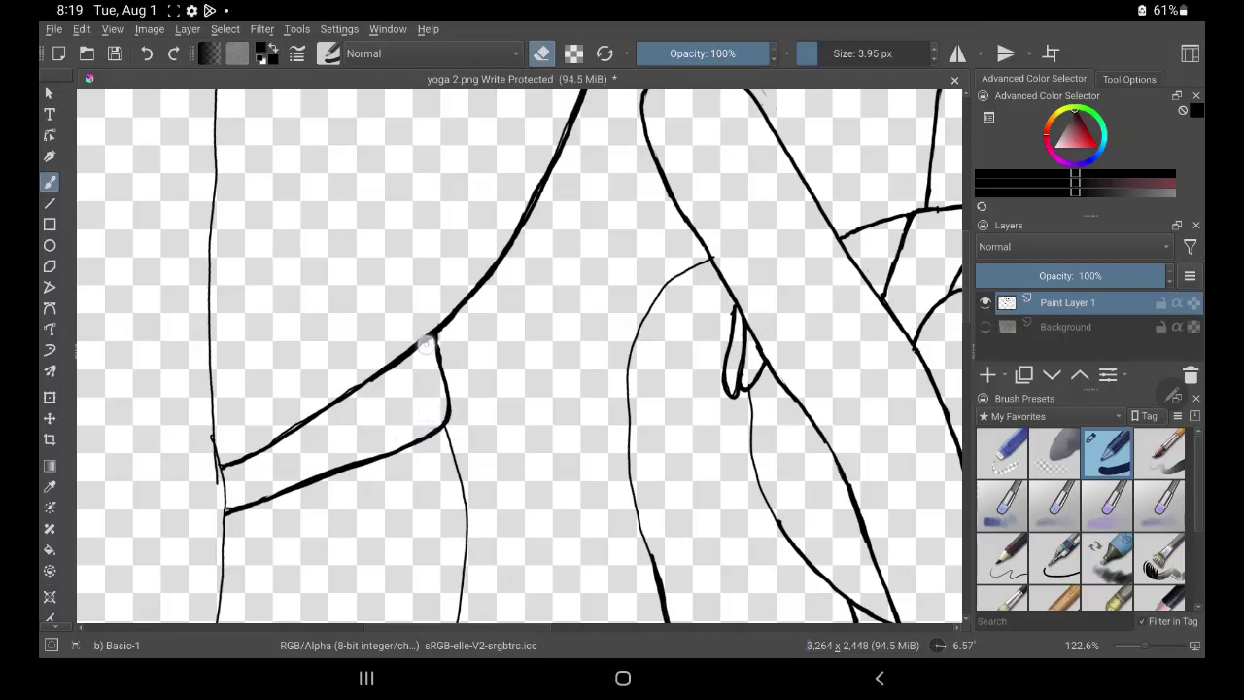
pyautogui.moveTo(199, 426); pyautogui.dragTo(216, 478)
pyautogui.press('e')
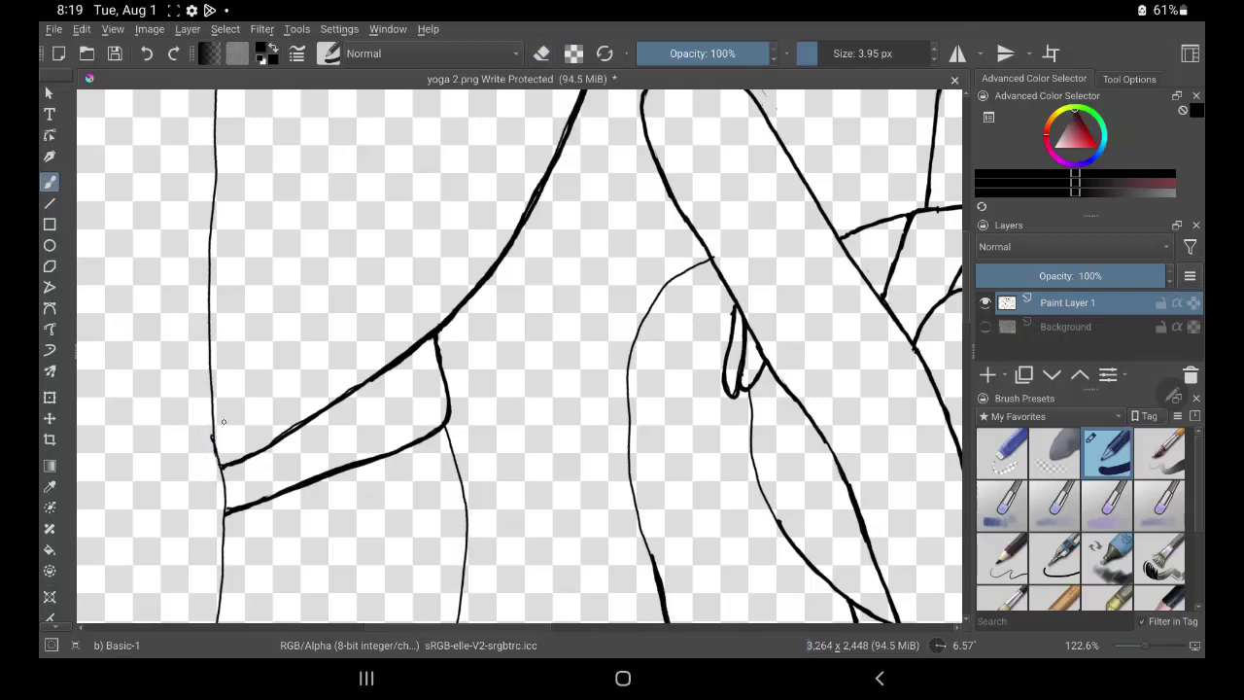
pyautogui.moveTo(224, 421); pyautogui.dragTo(372, 316)
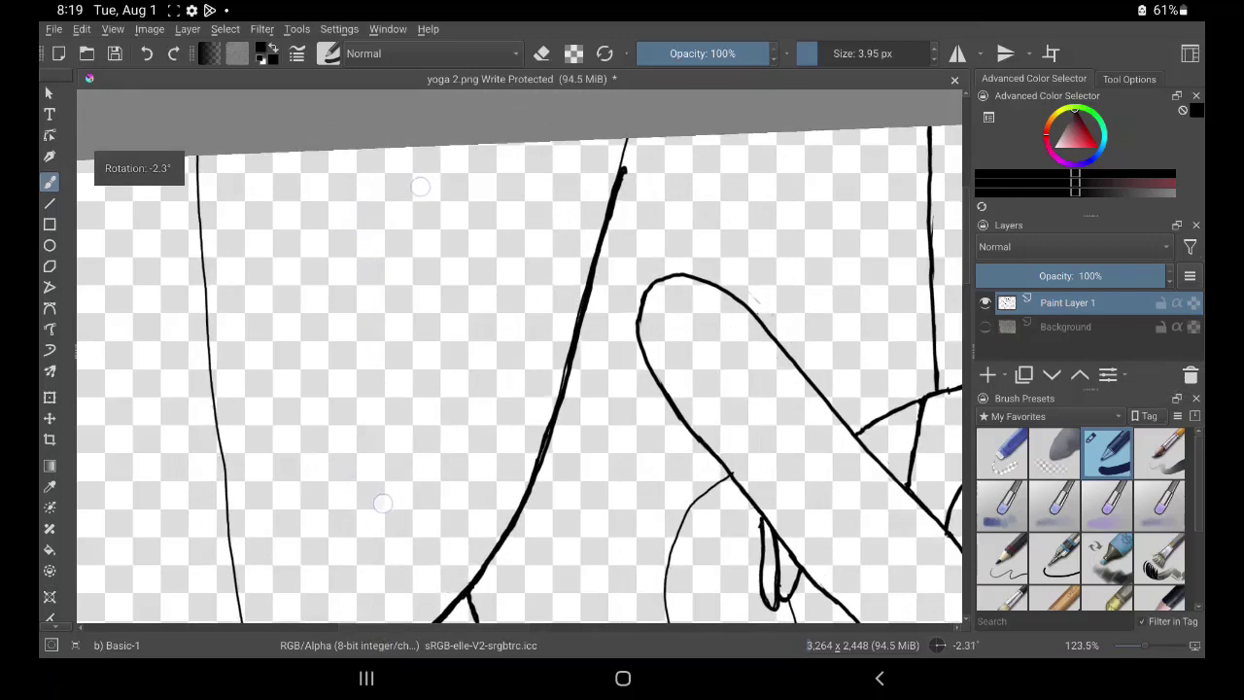
# Thicken the top of the long diagonal line and erase its doubled strokes
pyautogui.moveTo(372, 316); pyautogui.dragTo(424, 187)
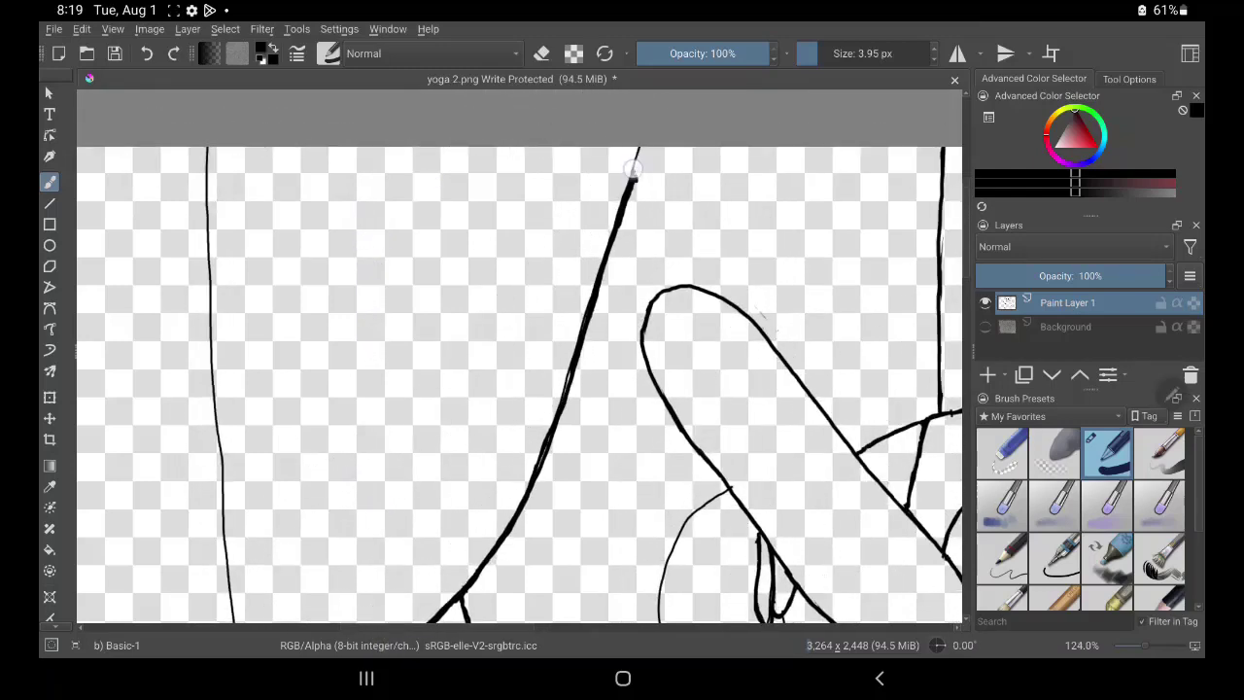
pyautogui.moveTo(610, 216)
pyautogui.mouseDown()
pyautogui.moveTo(636, 181)
pyautogui.moveTo(622, 226)
pyautogui.mouseUp()
pyautogui.press('e')
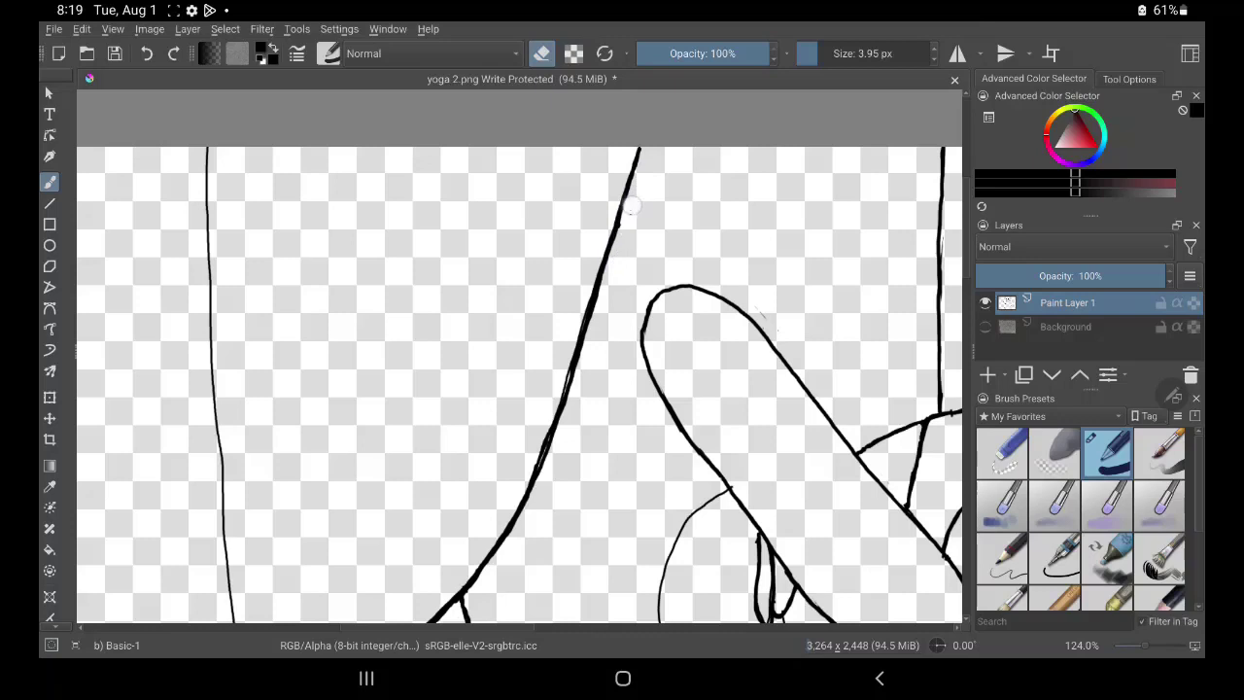
pyautogui.moveTo(632, 204); pyautogui.dragTo(610, 264)
pyautogui.moveTo(561, 359); pyautogui.dragTo(575, 337)
pyautogui.moveTo(575, 337); pyautogui.dragTo(534, 467)
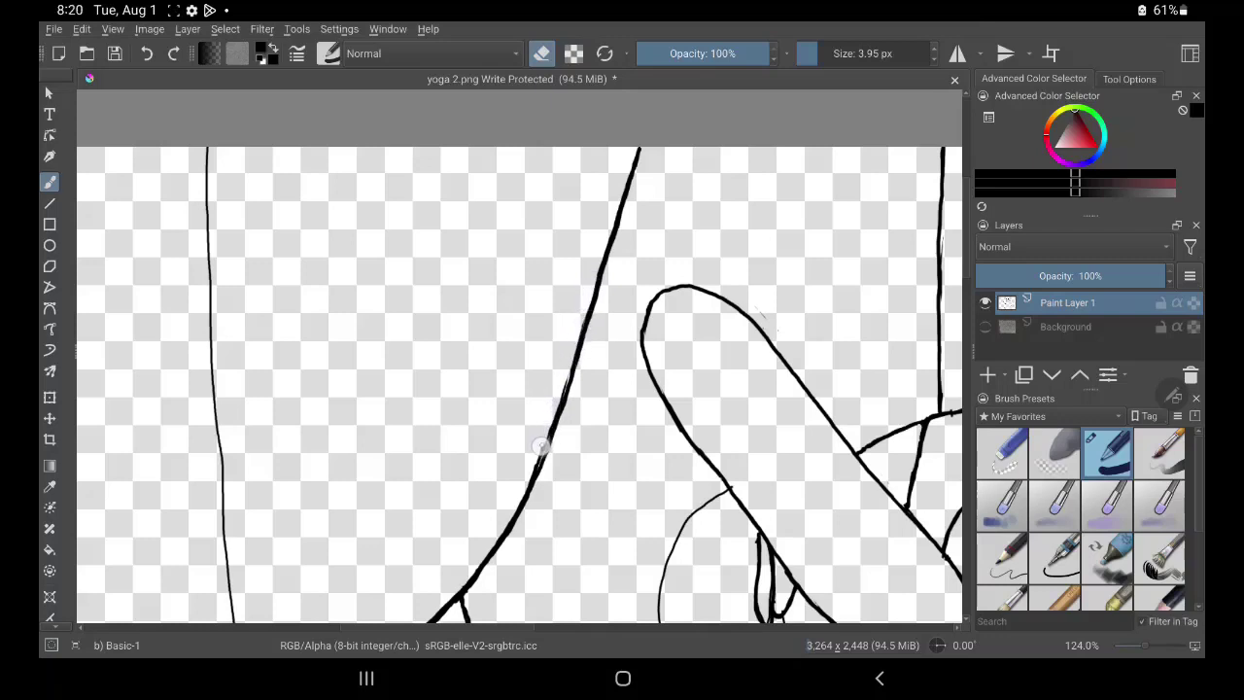
# Ink the full left vertical line bold and erase the stray thin line beside it
pyautogui.press('e')
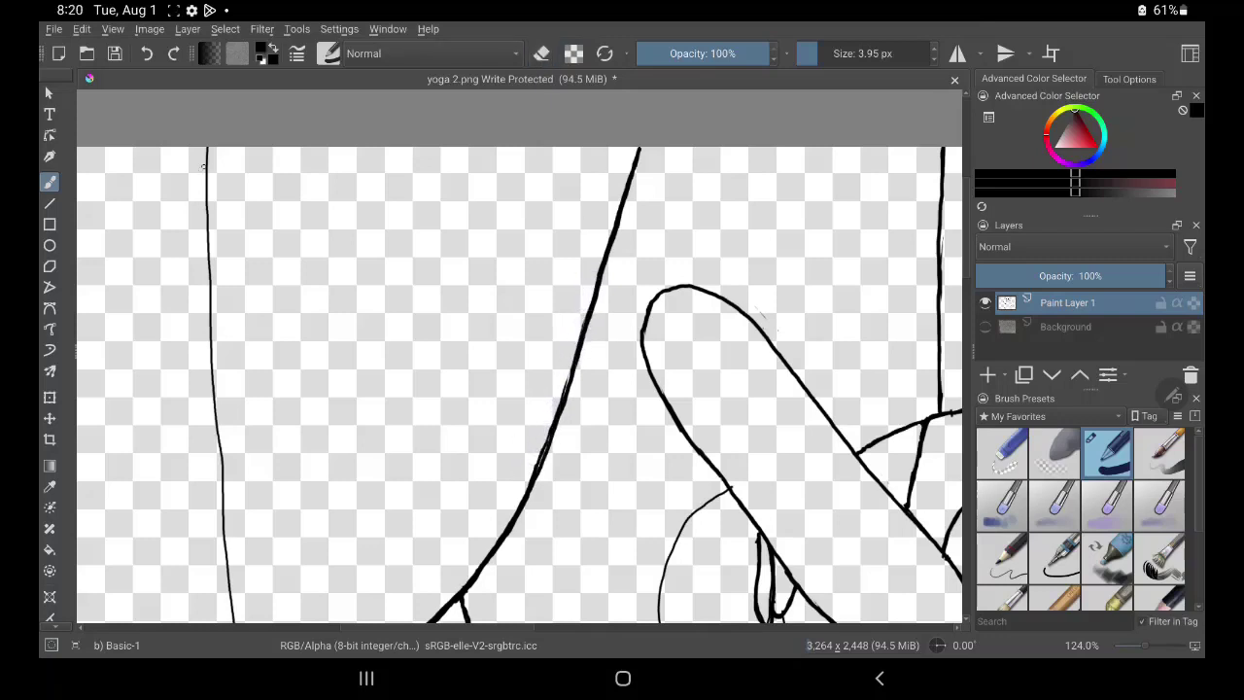
pyautogui.moveTo(205, 150)
pyautogui.mouseDown()
pyautogui.moveTo(213, 398)
pyautogui.moveTo(266, 206)
pyautogui.mouseUp()
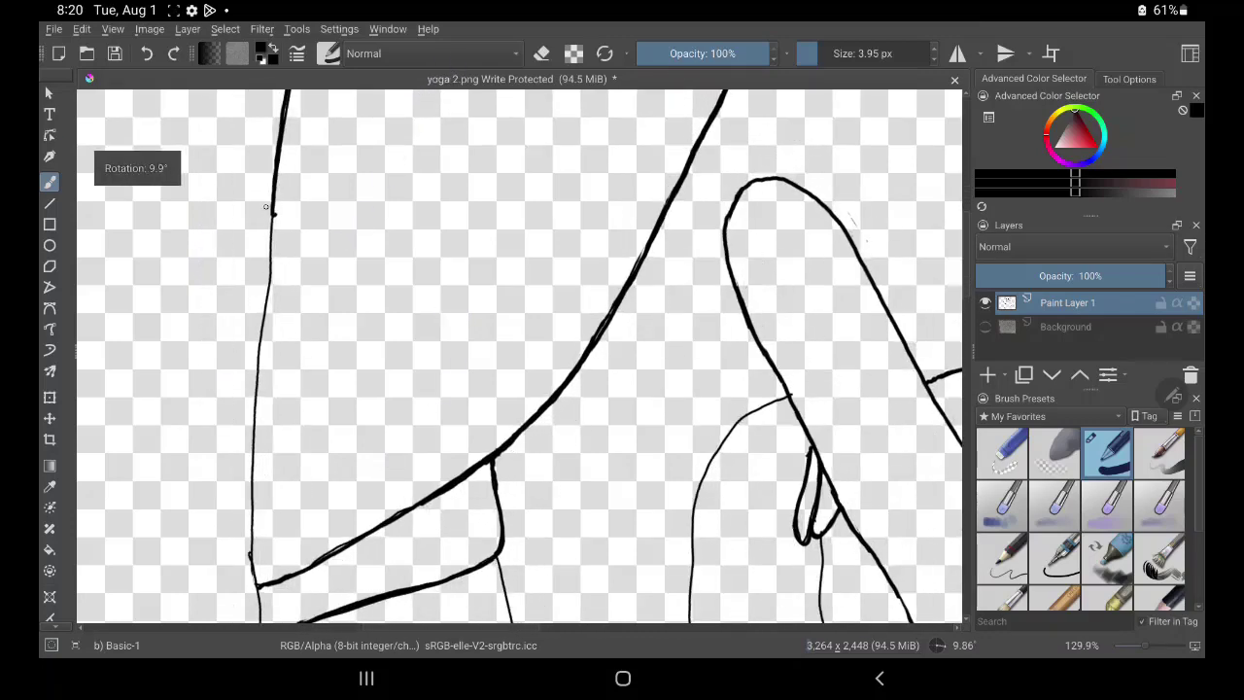
pyautogui.moveTo(255, 585); pyautogui.dragTo(283, 173)
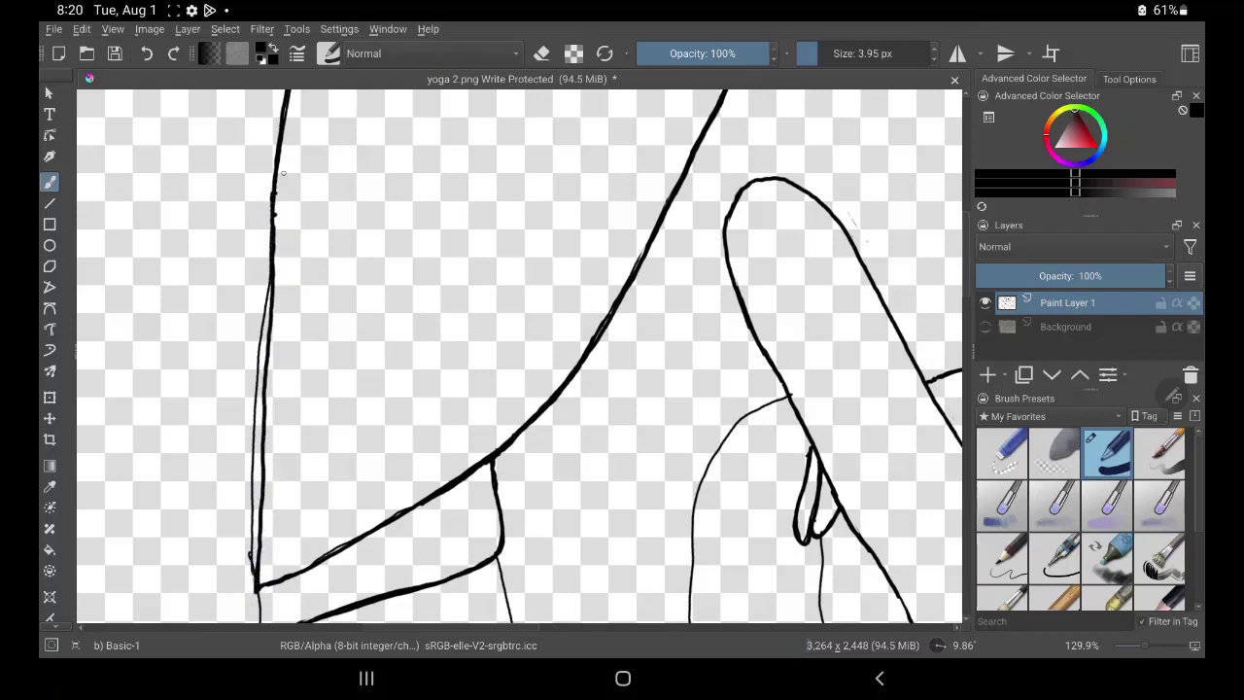
pyautogui.press('e')
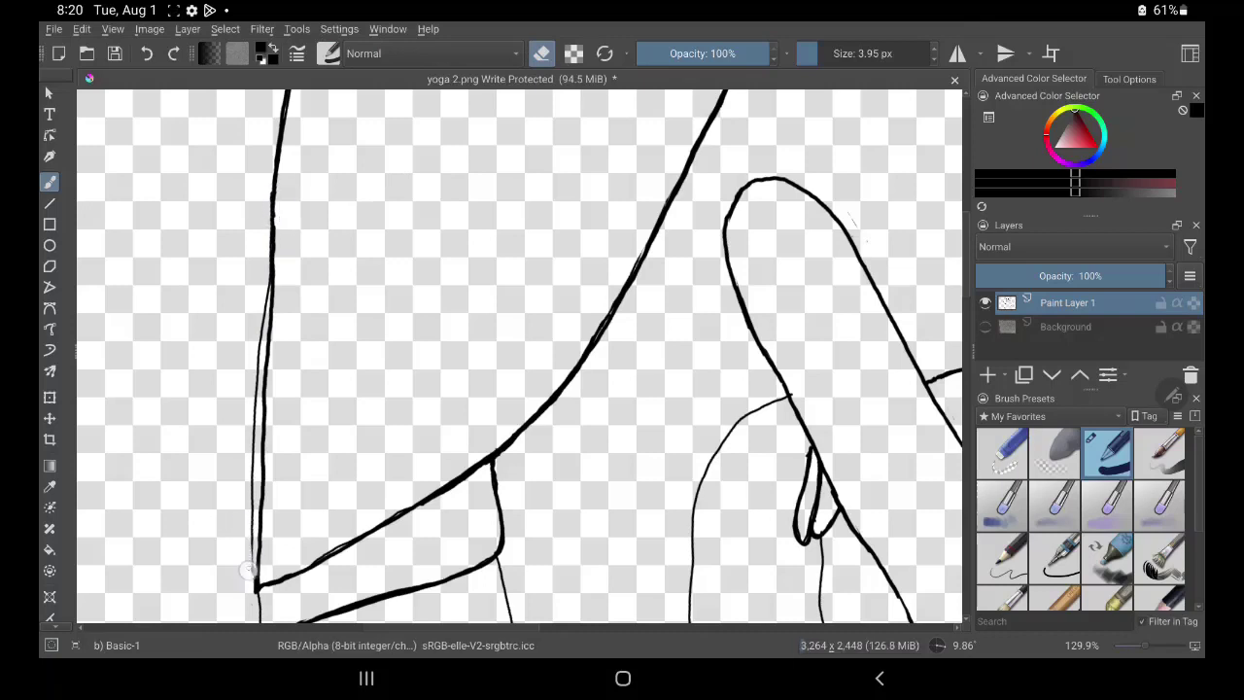
pyautogui.moveTo(250, 579); pyautogui.dragTo(265, 293)
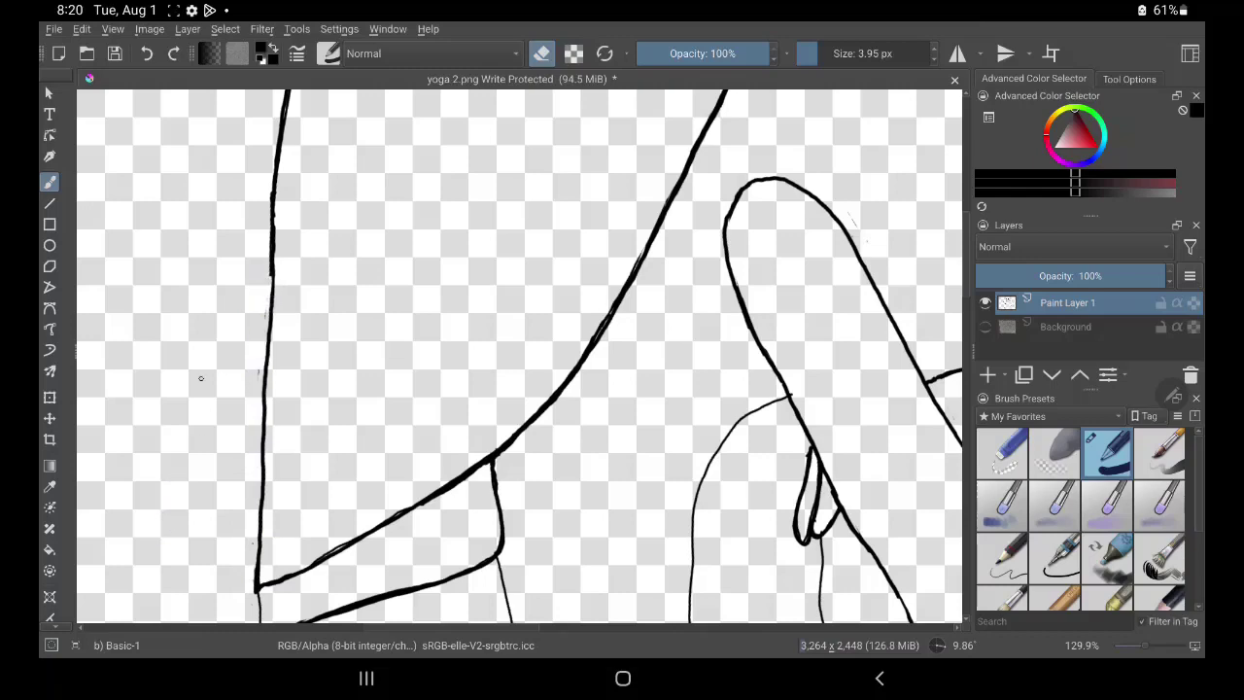
# Ink the left and right contours below the band down to the bottom
pyautogui.moveTo(493, 457); pyautogui.dragTo(541, 284)
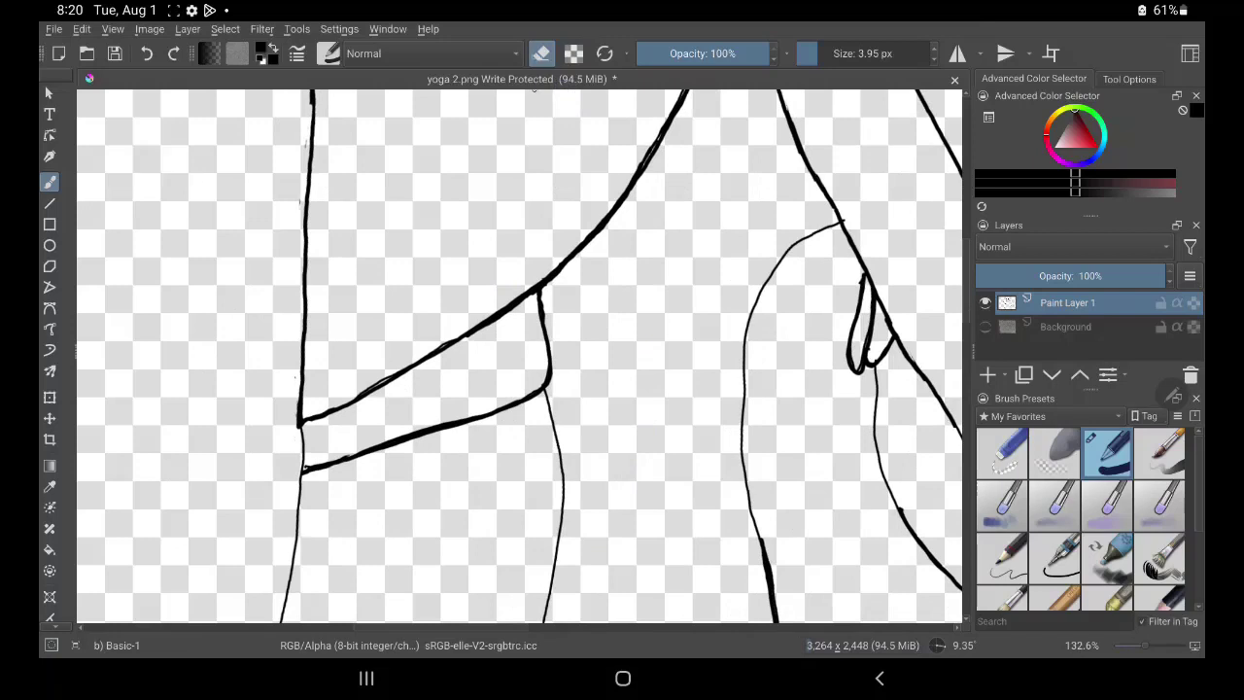
pyautogui.click(534, 58)
pyautogui.moveTo(299, 428); pyautogui.dragTo(277, 629)
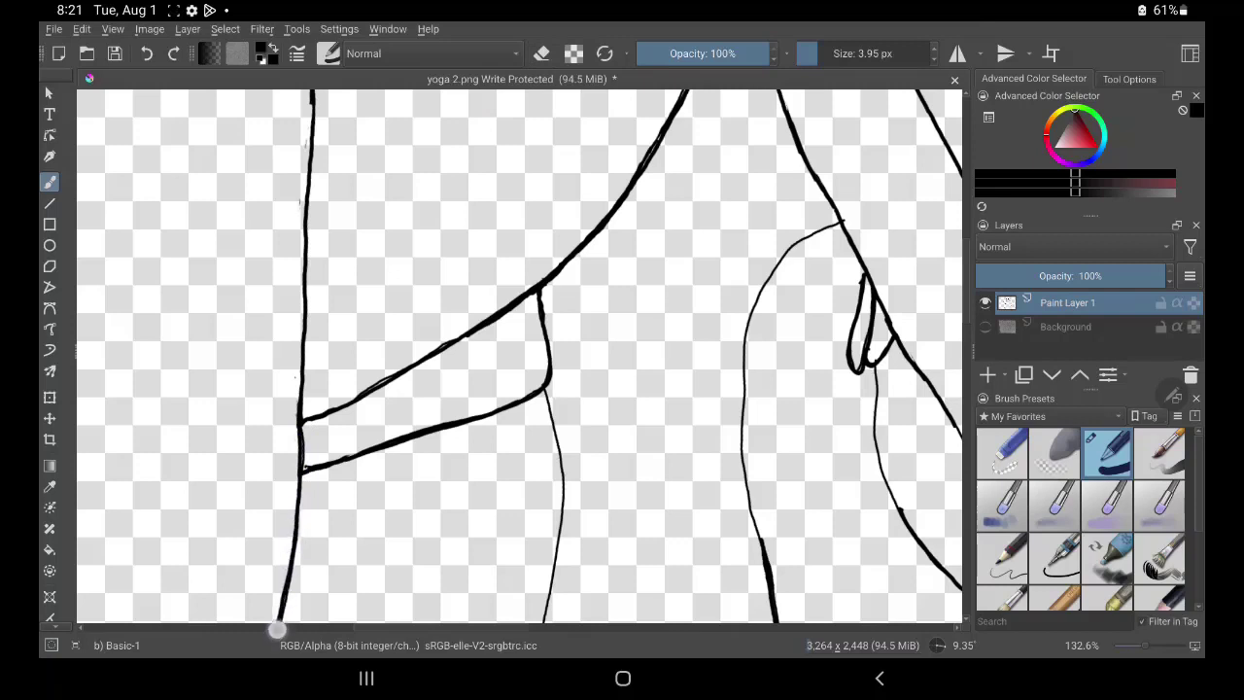
pyautogui.moveTo(544, 392)
pyautogui.mouseDown()
pyautogui.moveTo(558, 542)
pyautogui.moveTo(544, 622)
pyautogui.mouseUp()
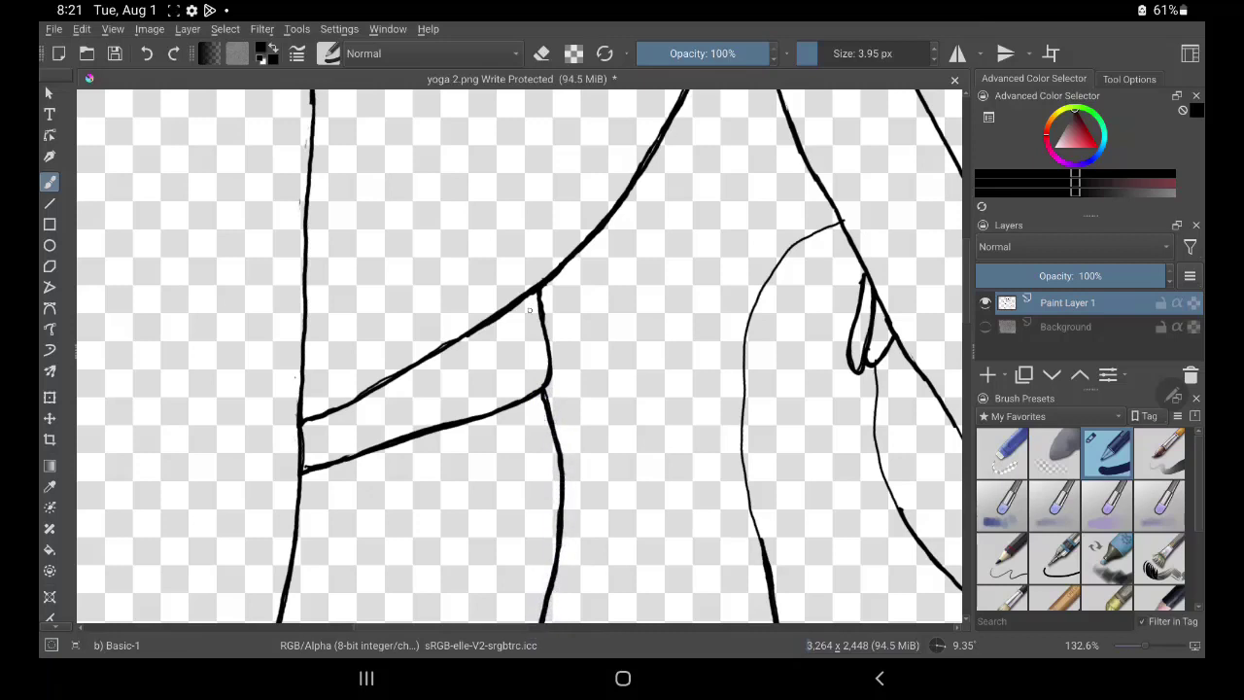
pyautogui.press('e')
pyautogui.scroll(1, 318, 437)
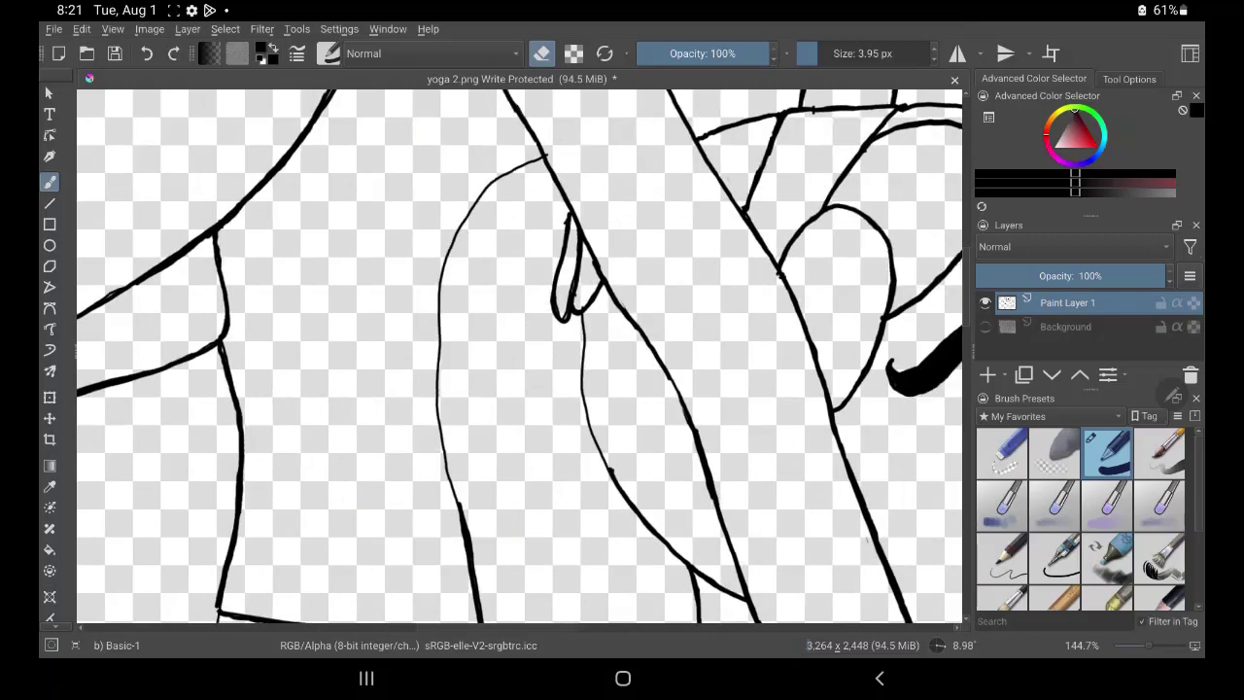
# Retrace the contour segments and close the gap in the curved leg line
pyautogui.press('e')
pyautogui.moveTo(581, 314)
pyautogui.mouseDown()
pyautogui.moveTo(586, 413)
pyautogui.moveTo(623, 492)
pyautogui.mouseUp()
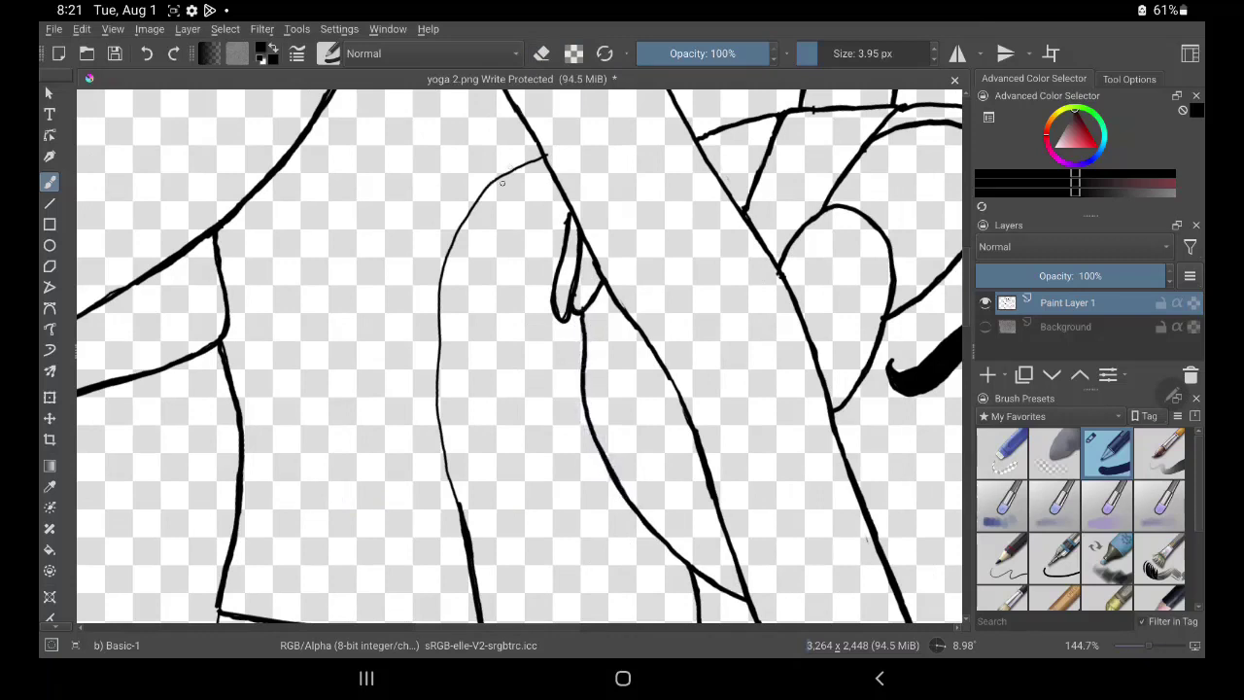
pyautogui.moveTo(537, 158)
pyautogui.mouseDown()
pyautogui.moveTo(489, 175)
pyautogui.moveTo(475, 199)
pyautogui.moveTo(544, 154)
pyautogui.mouseUp()
pyautogui.moveTo(482, 195)
pyautogui.mouseDown()
pyautogui.moveTo(453, 238)
pyautogui.moveTo(436, 335)
pyautogui.moveTo(465, 510)
pyautogui.moveTo(447, 453)
pyautogui.moveTo(439, 294)
pyautogui.mouseUp()
pyautogui.moveTo(464, 219); pyautogui.dragTo(491, 184)
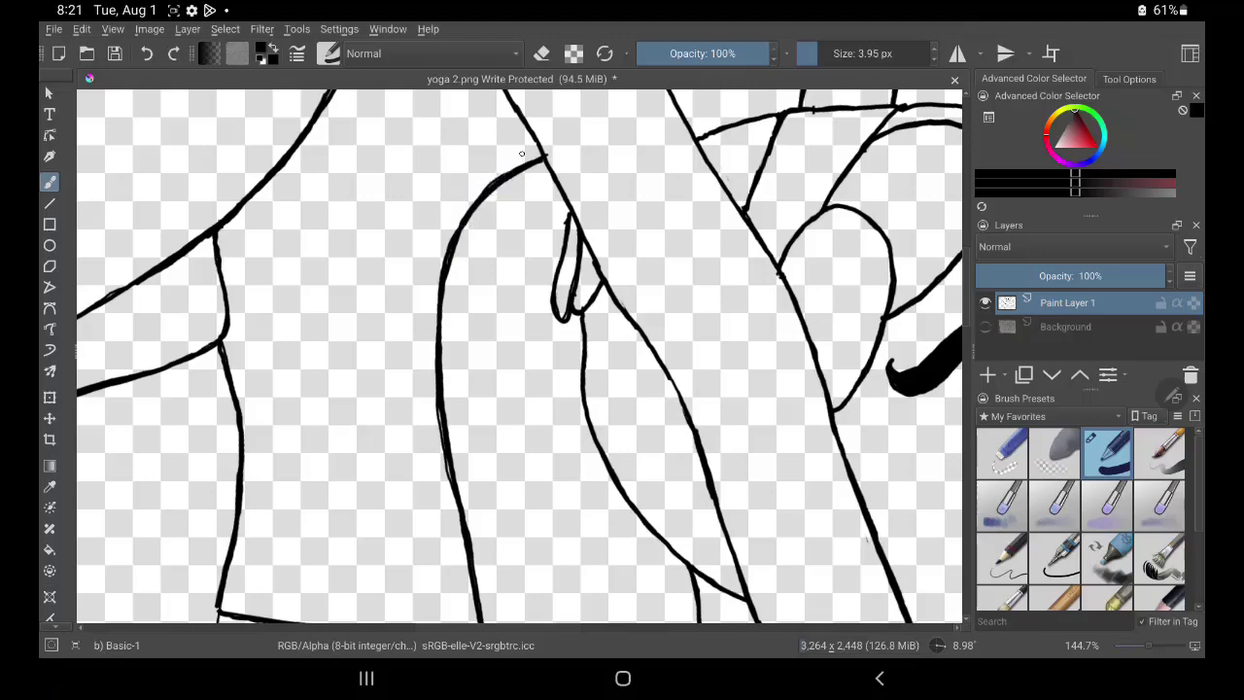
# Thicken the vertical line below the band's left end into bold ink
pyautogui.scroll(-10, 520, 355)
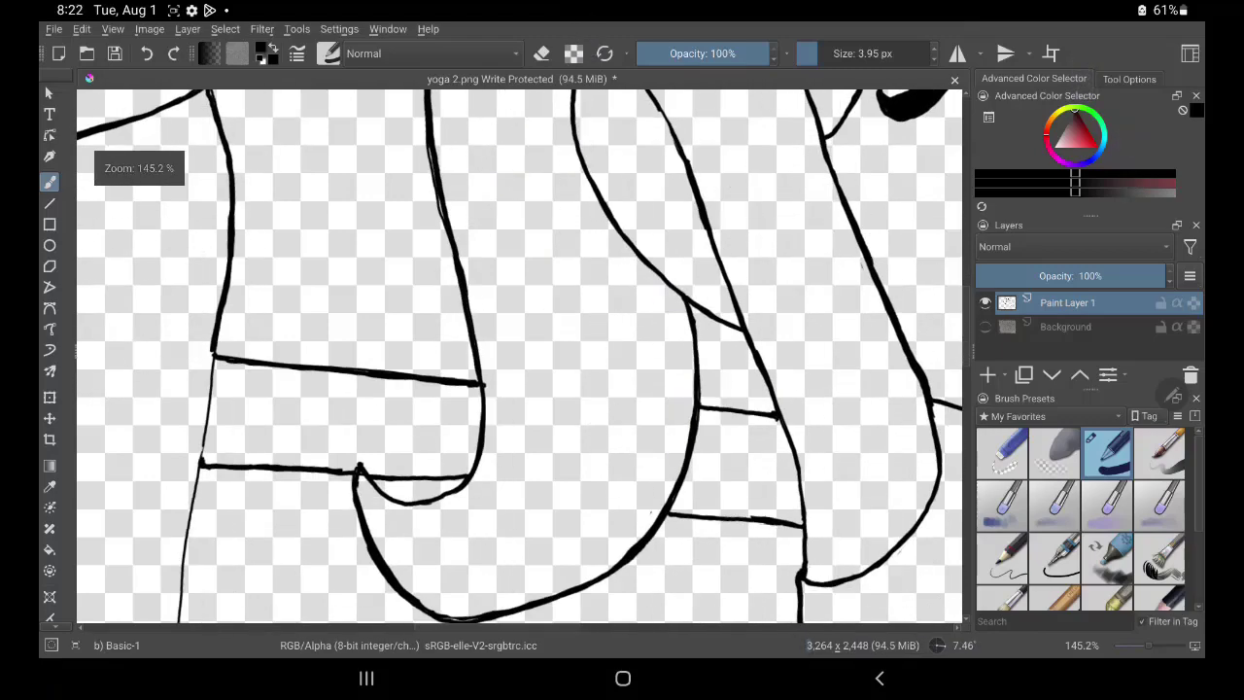
pyautogui.scroll(-5, 520, 355)
pyautogui.scroll(-5, 520, 355)
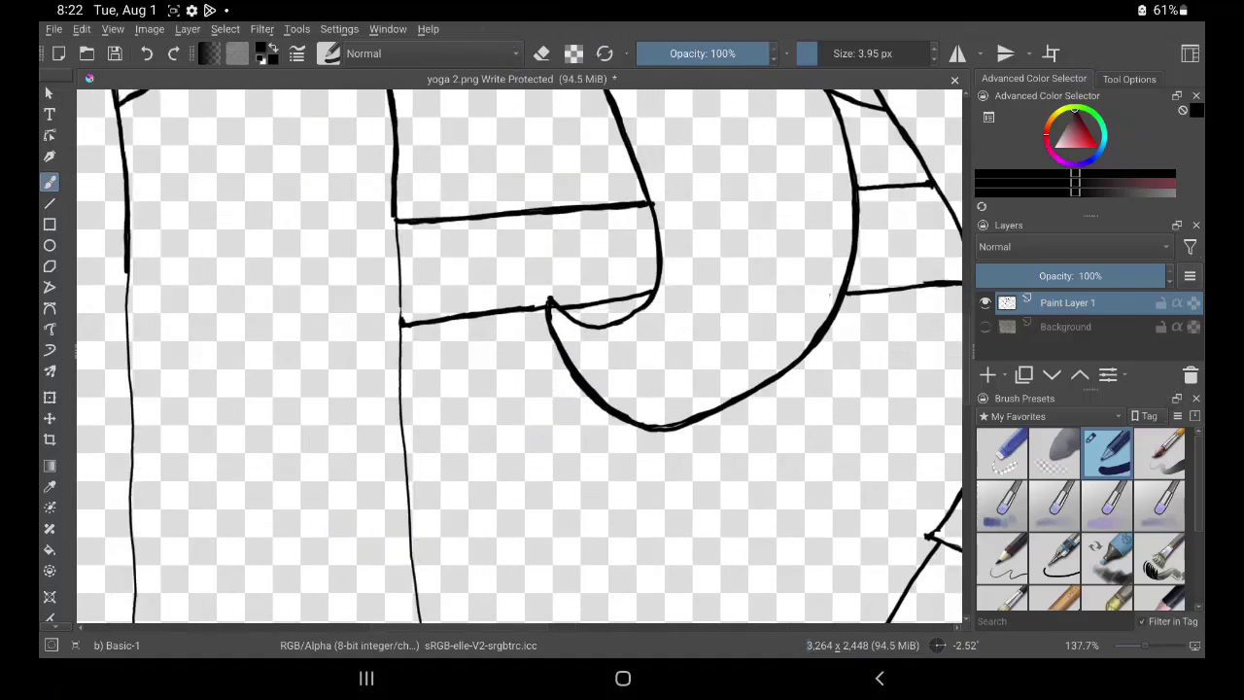
pyautogui.hscroll(-1, 422, 610)
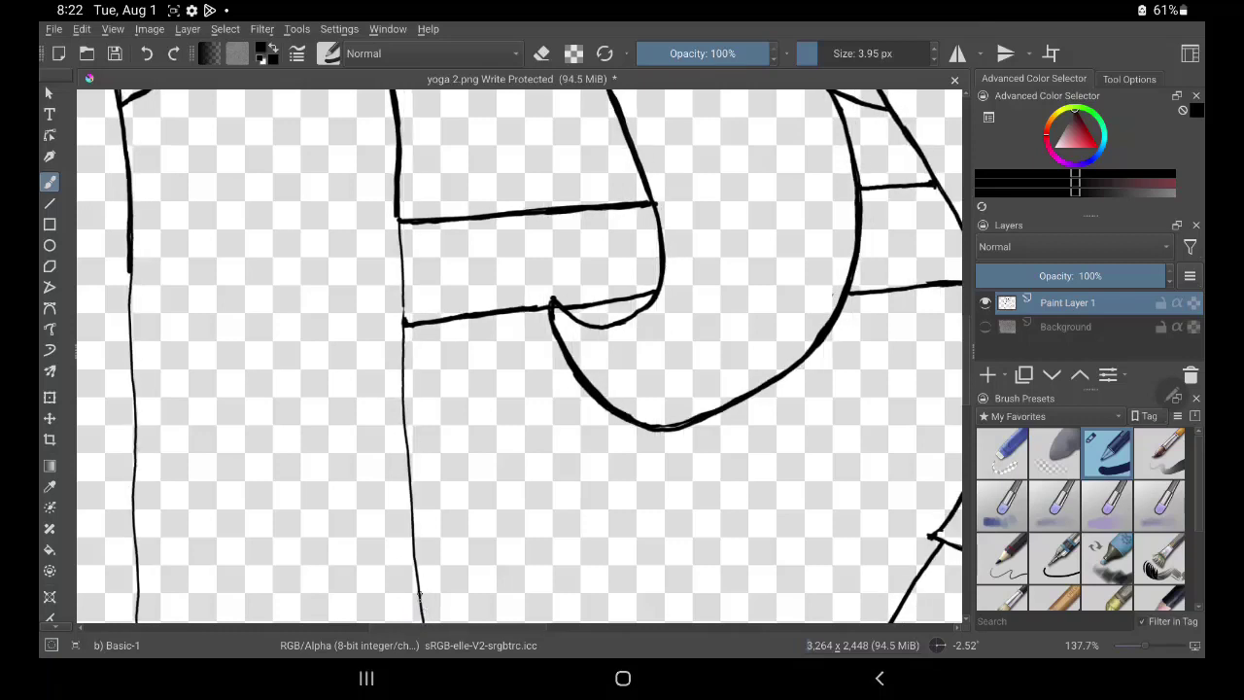
pyautogui.moveTo(416, 598)
pyautogui.mouseDown()
pyautogui.moveTo(395, 191)
pyautogui.moveTo(395, 254)
pyautogui.moveTo(517, 458)
pyautogui.mouseUp()
pyautogui.press('e')
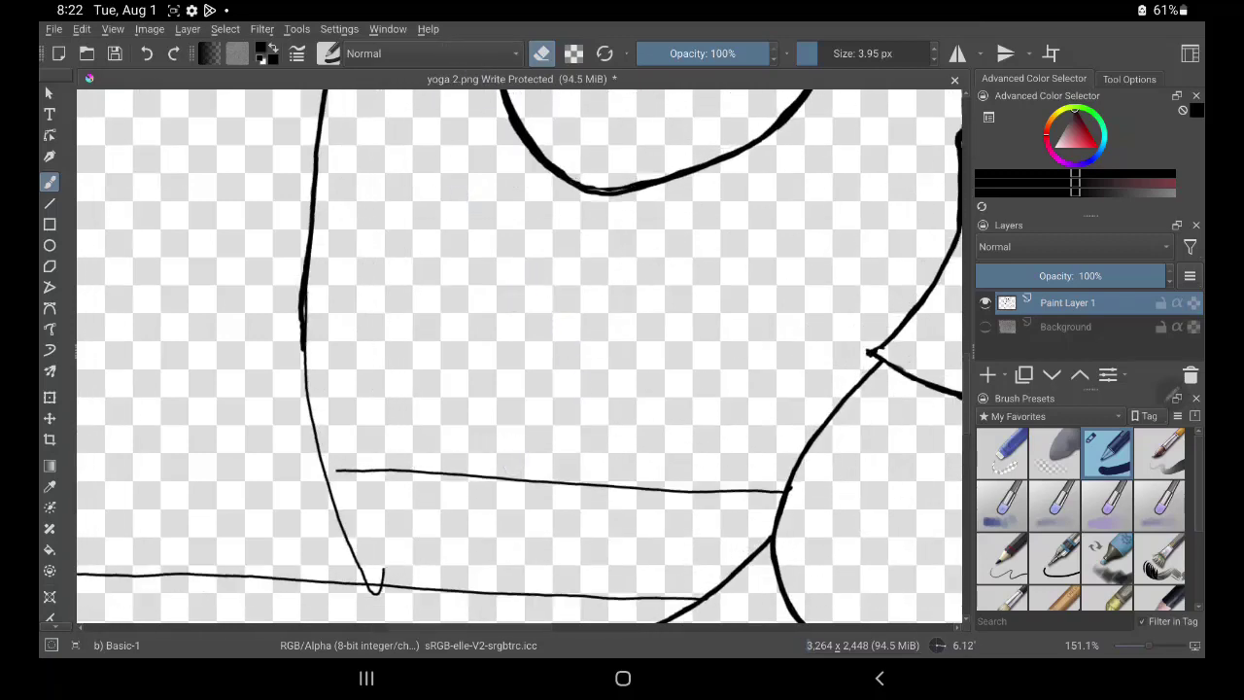
# Re-ink the left vertical line boldly and erase the bulge along it
pyautogui.press('e')
pyautogui.moveTo(304, 315)
pyautogui.mouseDown()
pyautogui.moveTo(314, 449)
pyautogui.moveTo(369, 581)
pyautogui.mouseUp()
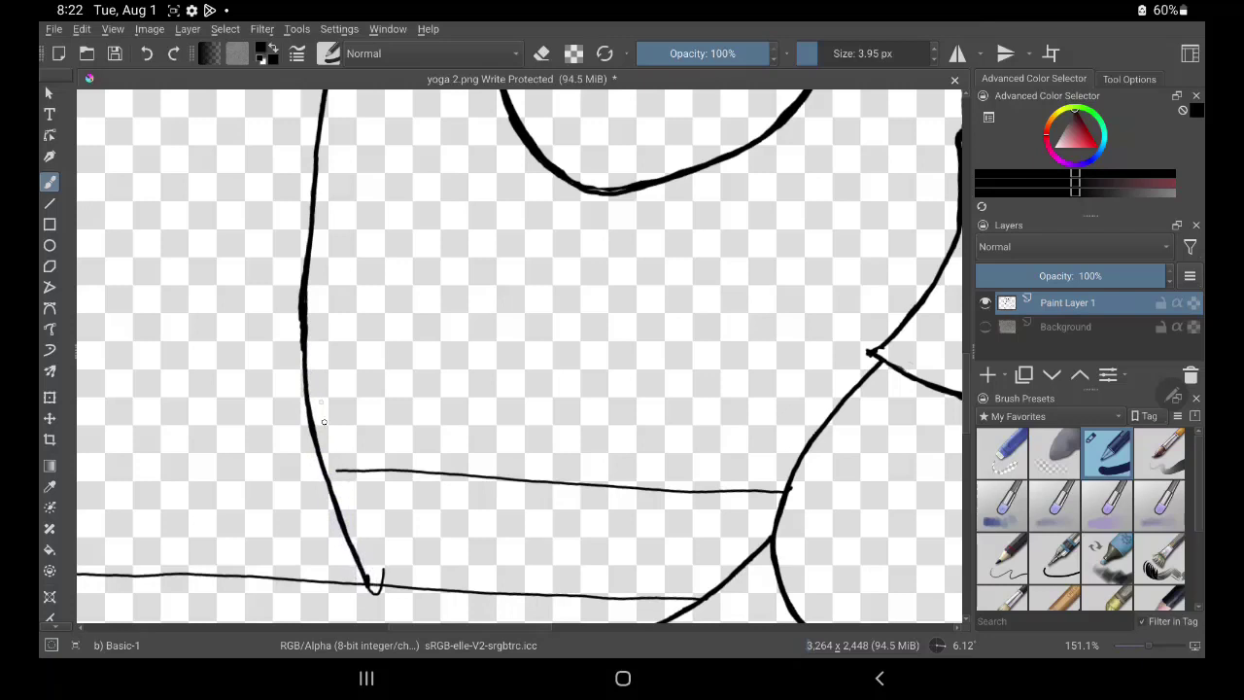
pyautogui.press('e')
pyautogui.moveTo(294, 325)
pyautogui.mouseDown()
pyautogui.moveTo(297, 291)
pyautogui.moveTo(297, 335)
pyautogui.mouseUp()
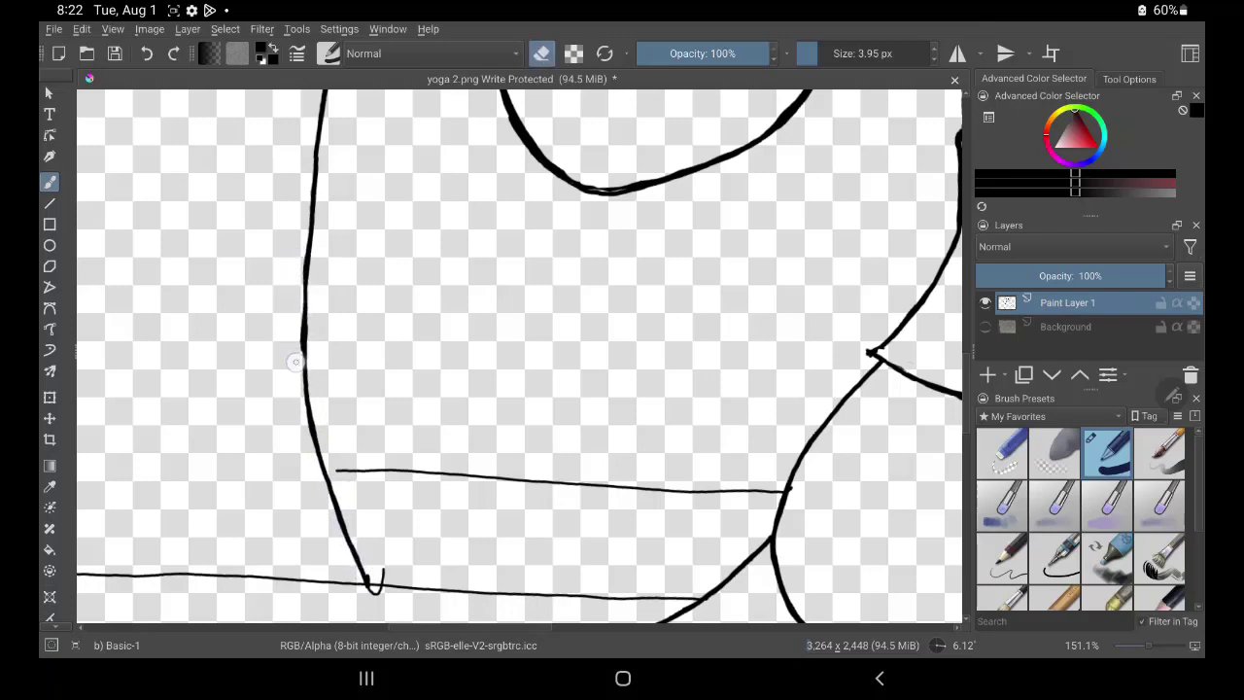
pyautogui.moveTo(310, 317); pyautogui.dragTo(312, 297)
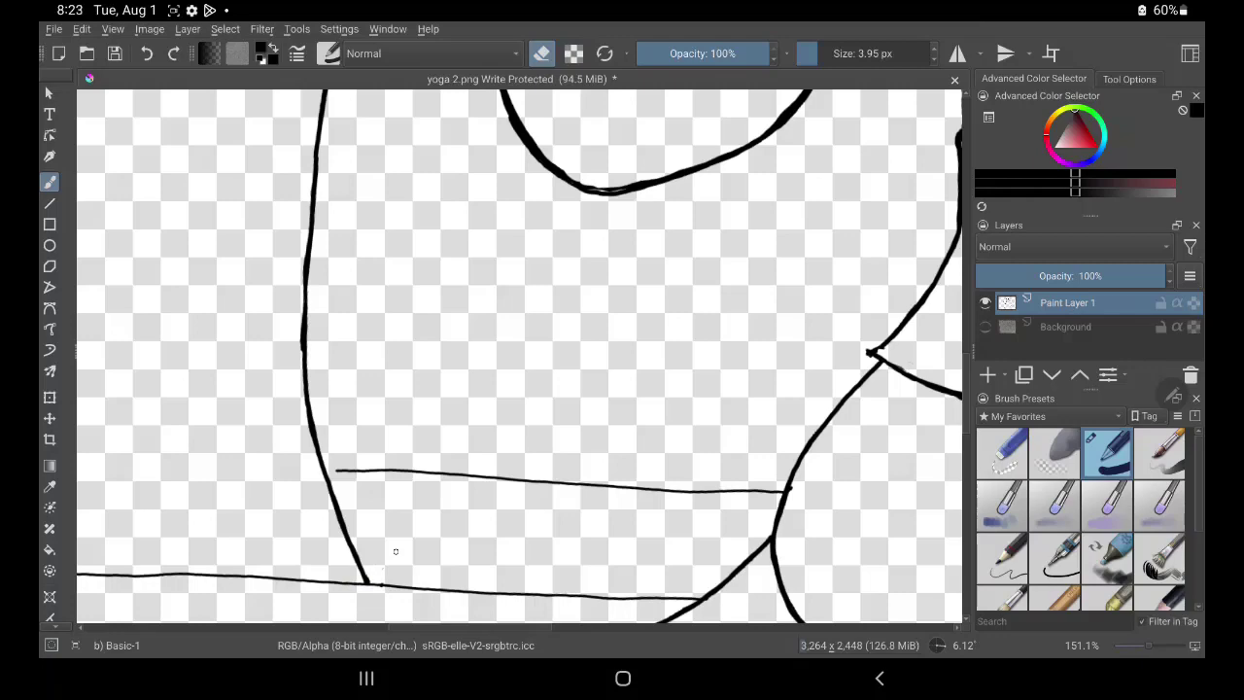
# Ink the middle horizontal line and lower line bold, erasing the lower line's stray left end
pyautogui.moveTo(395, 551); pyautogui.dragTo(692, 93)
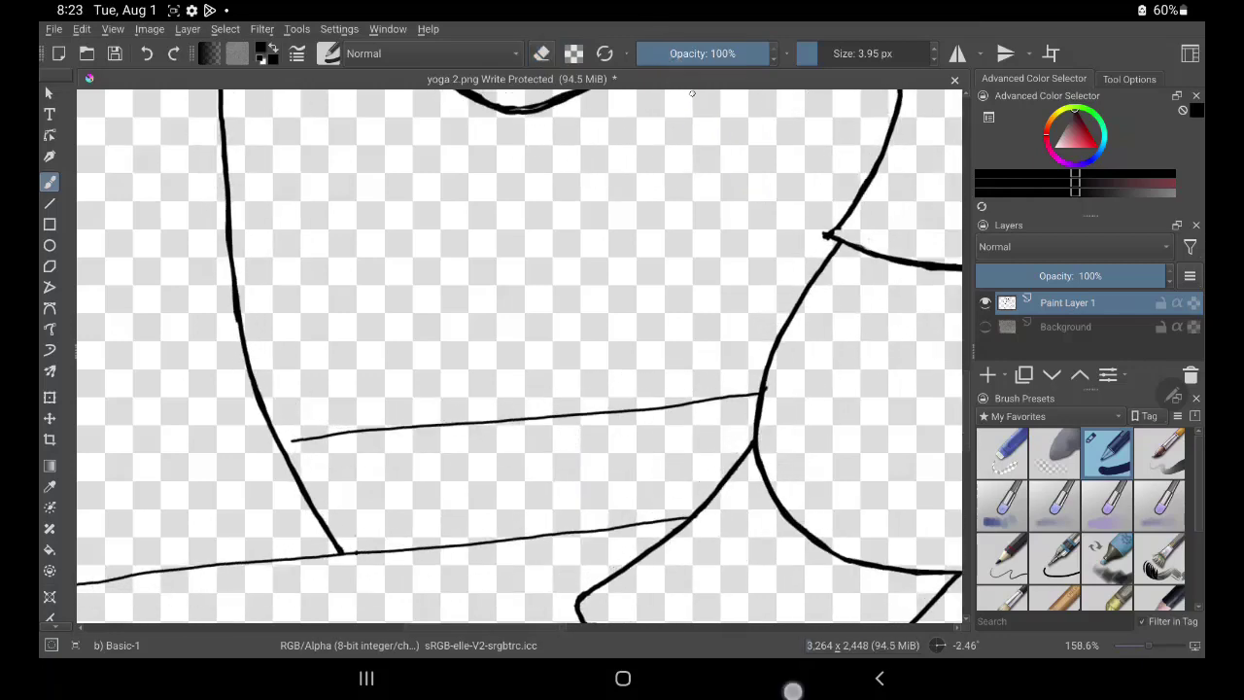
pyautogui.moveTo(283, 442); pyautogui.dragTo(387, 427)
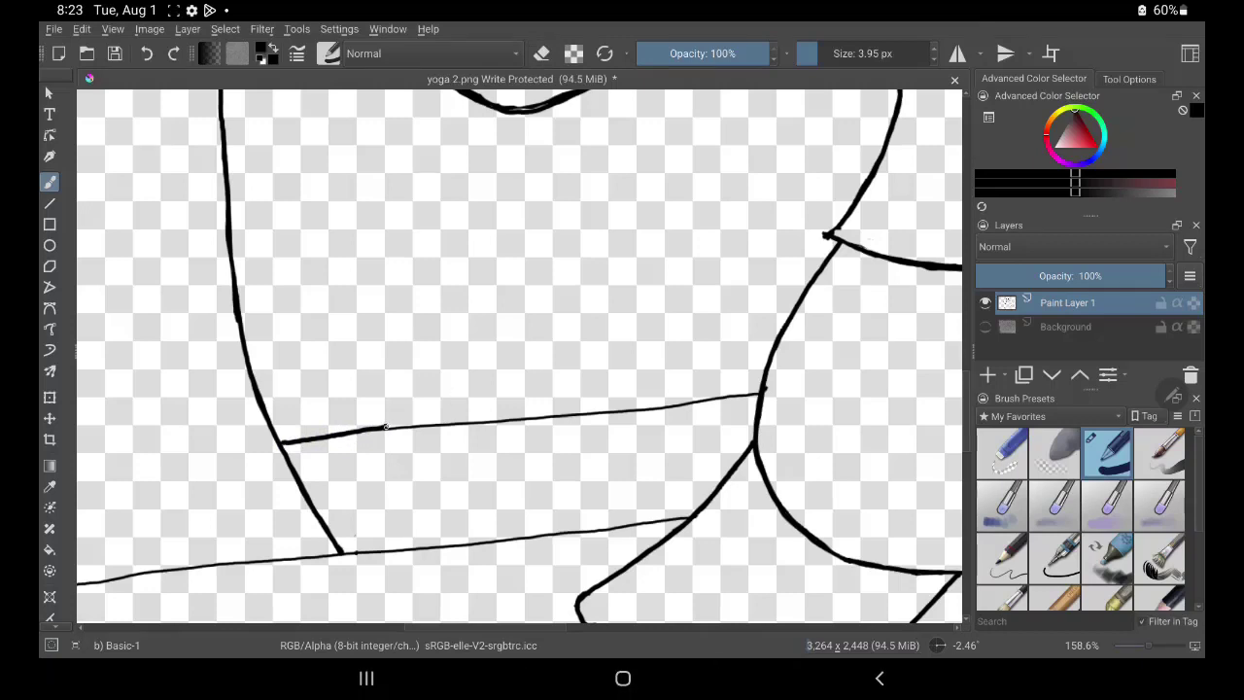
pyautogui.moveTo(389, 428); pyautogui.dragTo(758, 396)
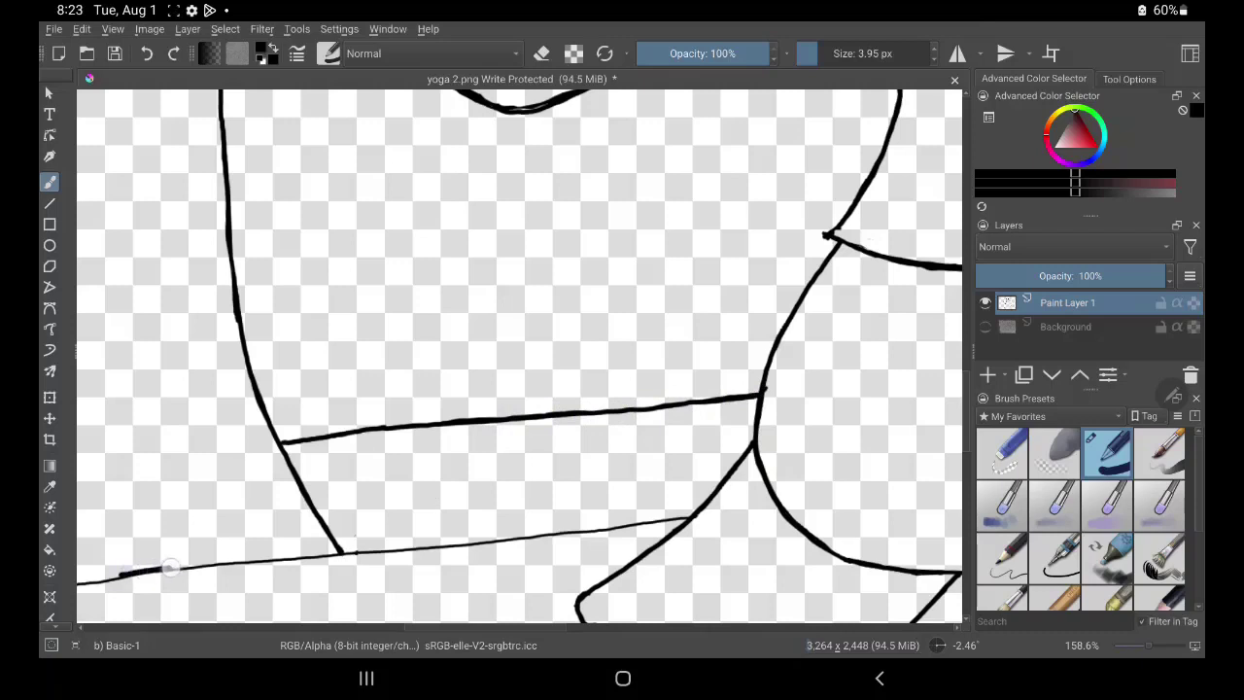
pyautogui.moveTo(170, 566)
pyautogui.mouseDown()
pyautogui.moveTo(692, 520)
pyautogui.moveTo(146, 494)
pyautogui.mouseUp()
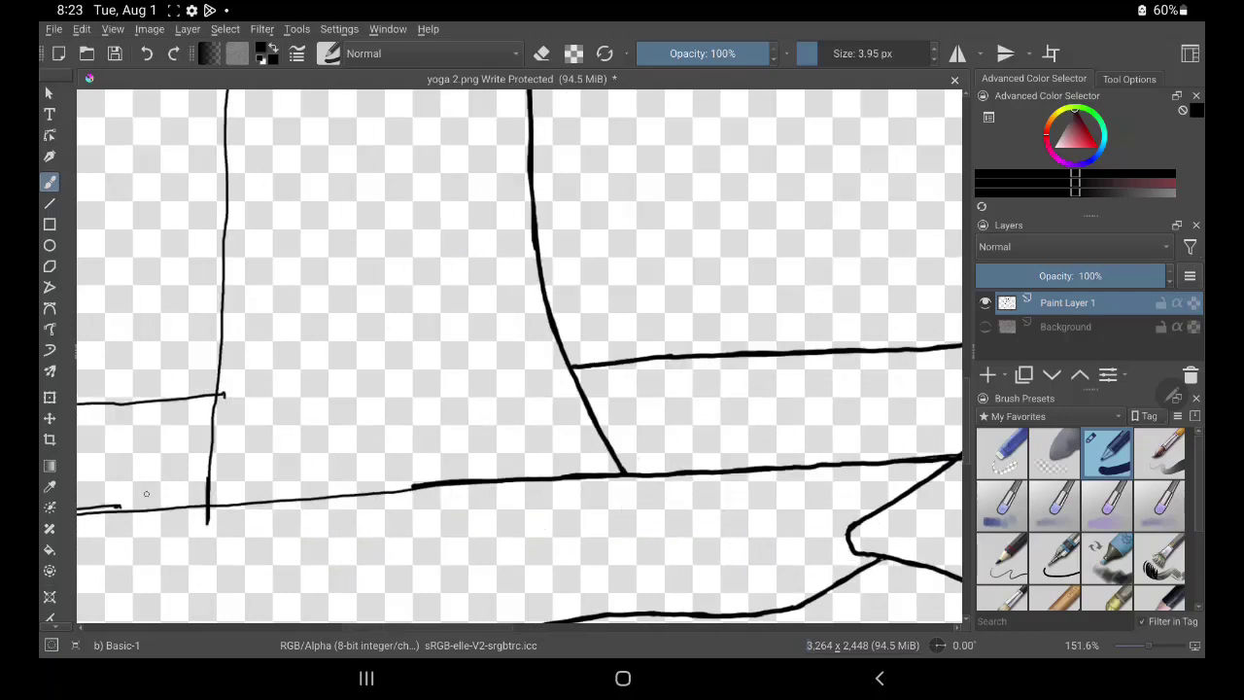
pyautogui.moveTo(78, 511); pyautogui.dragTo(433, 483)
pyautogui.press('e')
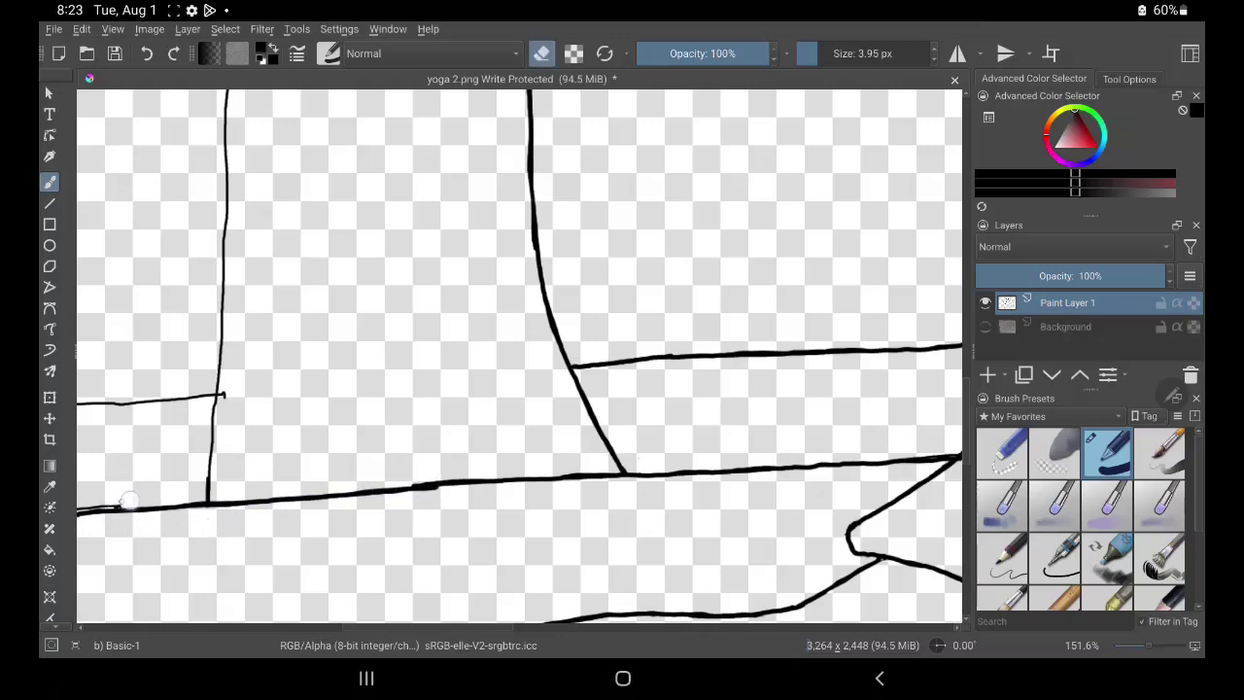
pyautogui.moveTo(127, 500); pyautogui.dragTo(99, 503)
pyautogui.press('e')
# Ink the lower and upper long horizontal lines and thicken the adjoining vertical line
pyautogui.moveTo(524, 370); pyautogui.dragTo(603, 320)
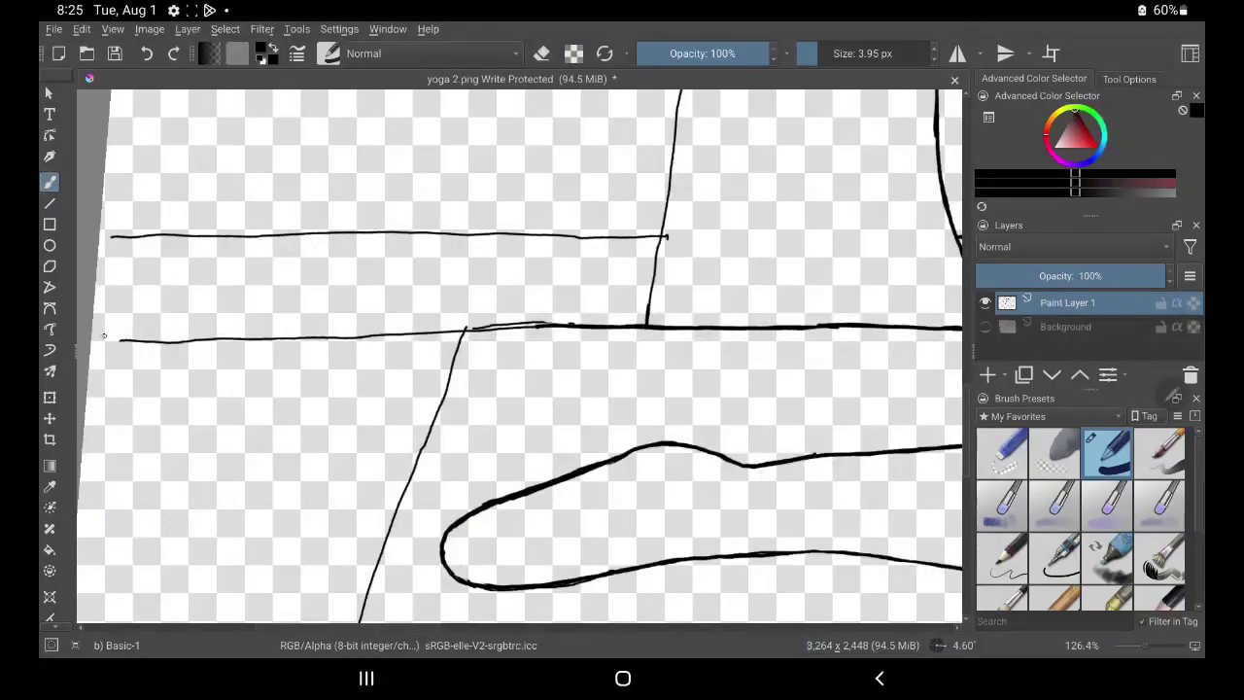
pyautogui.moveTo(92, 339); pyautogui.dragTo(546, 327)
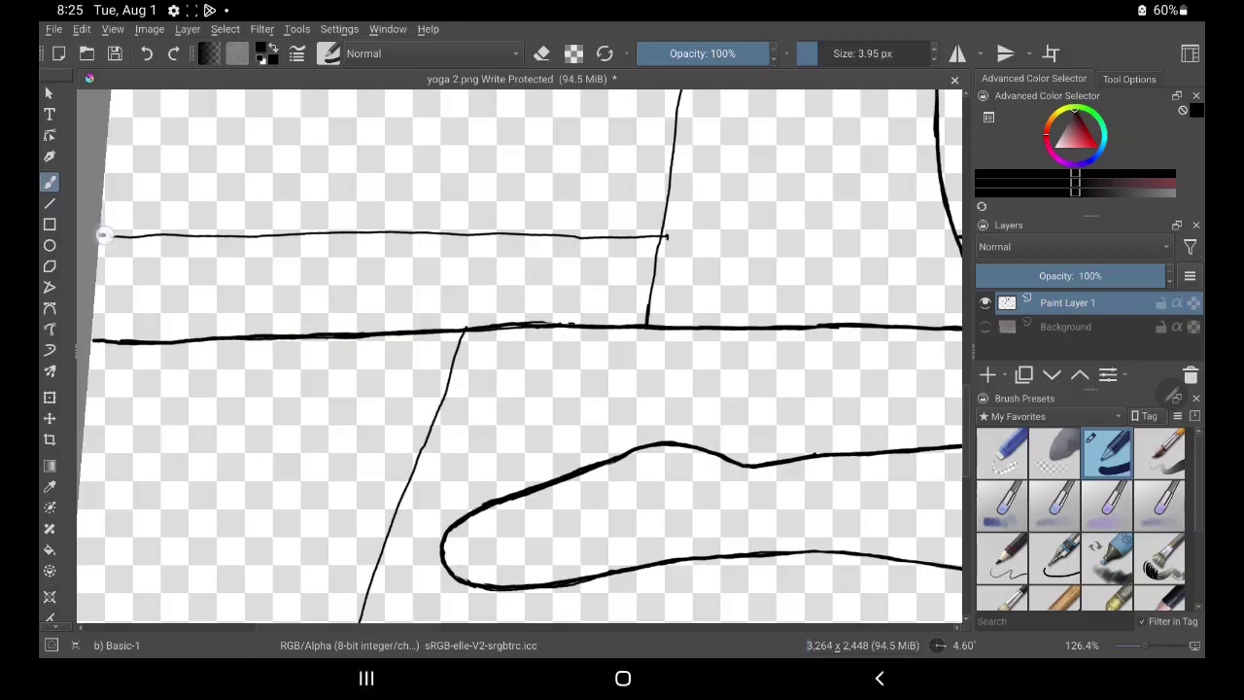
pyautogui.moveTo(102, 234); pyautogui.dragTo(661, 234)
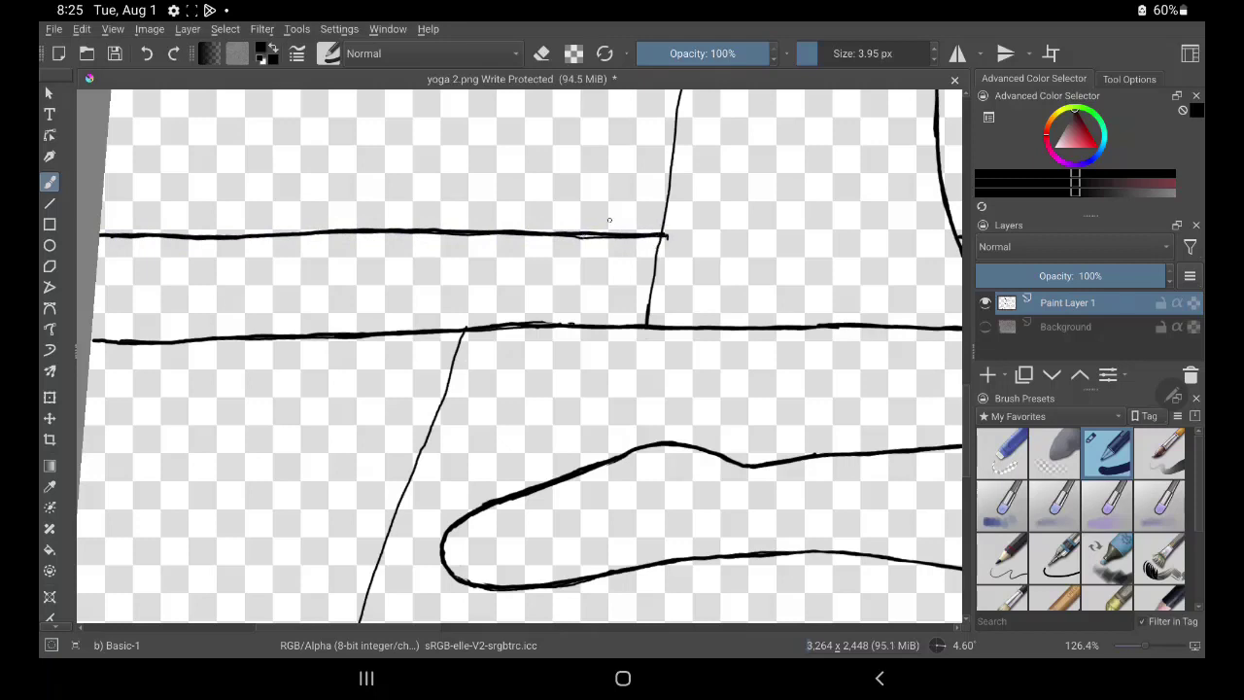
pyautogui.press('e')
pyautogui.press('e')
pyautogui.moveTo(647, 325); pyautogui.dragTo(683, 86)
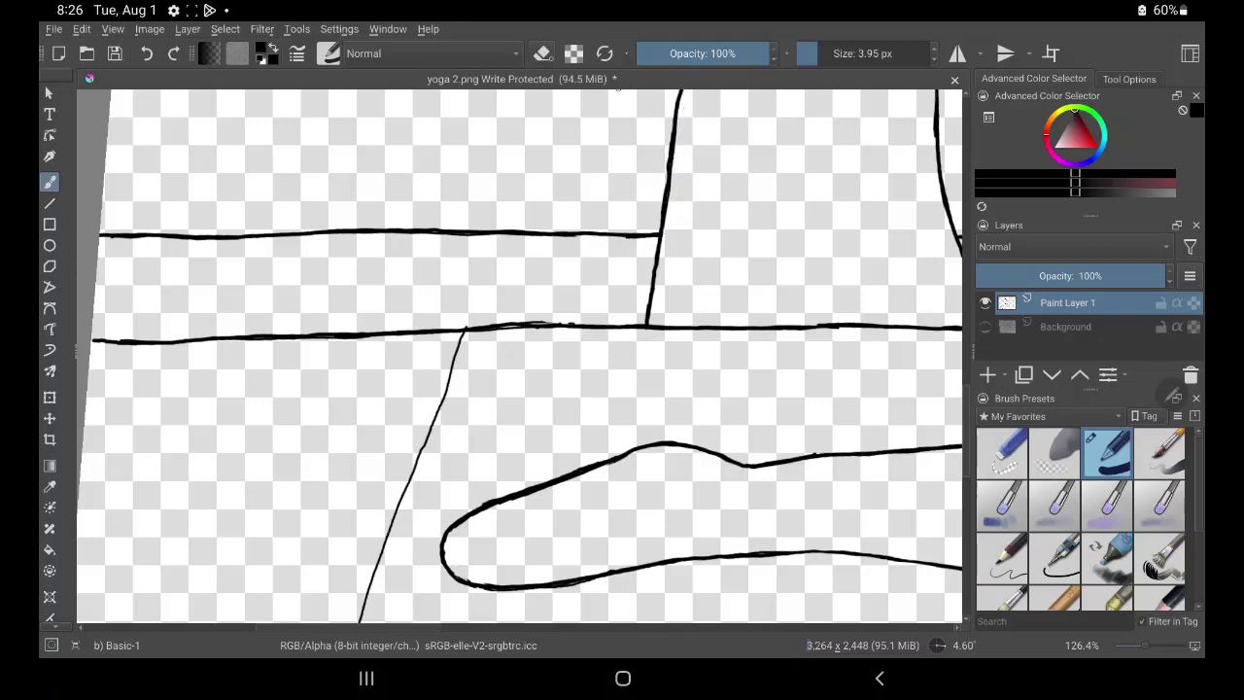
pyautogui.click(541, 53)
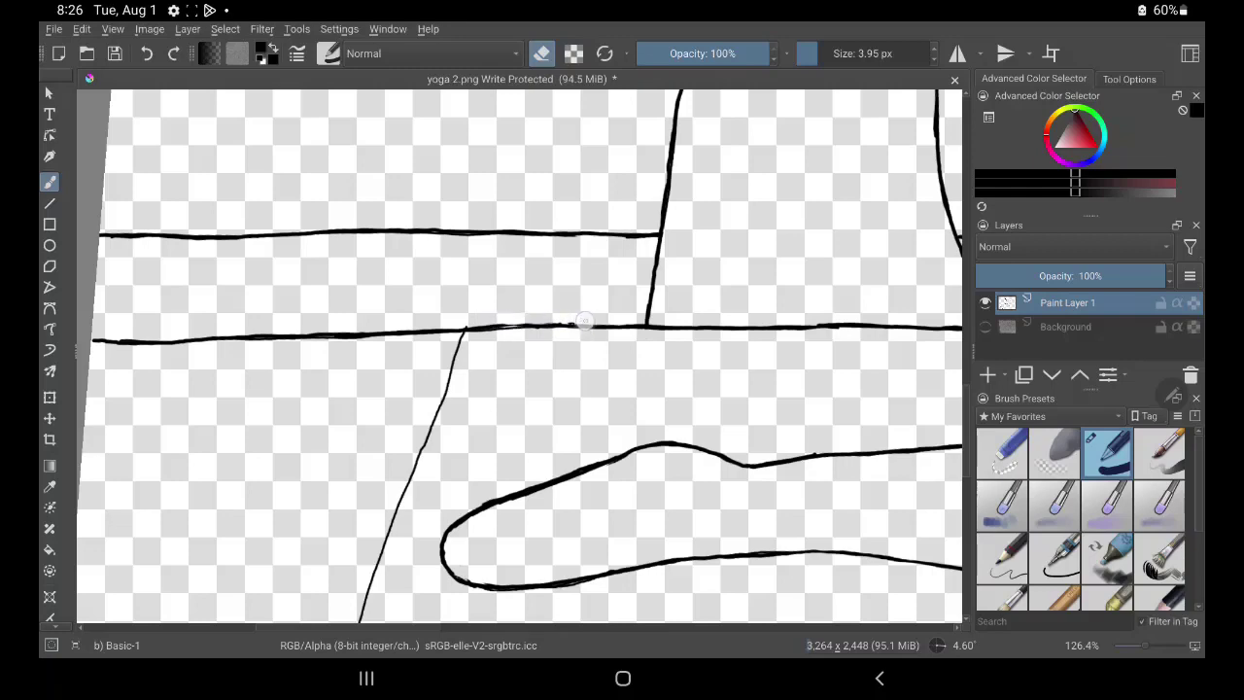
pyautogui.moveTo(562, 310); pyautogui.dragTo(643, 248)
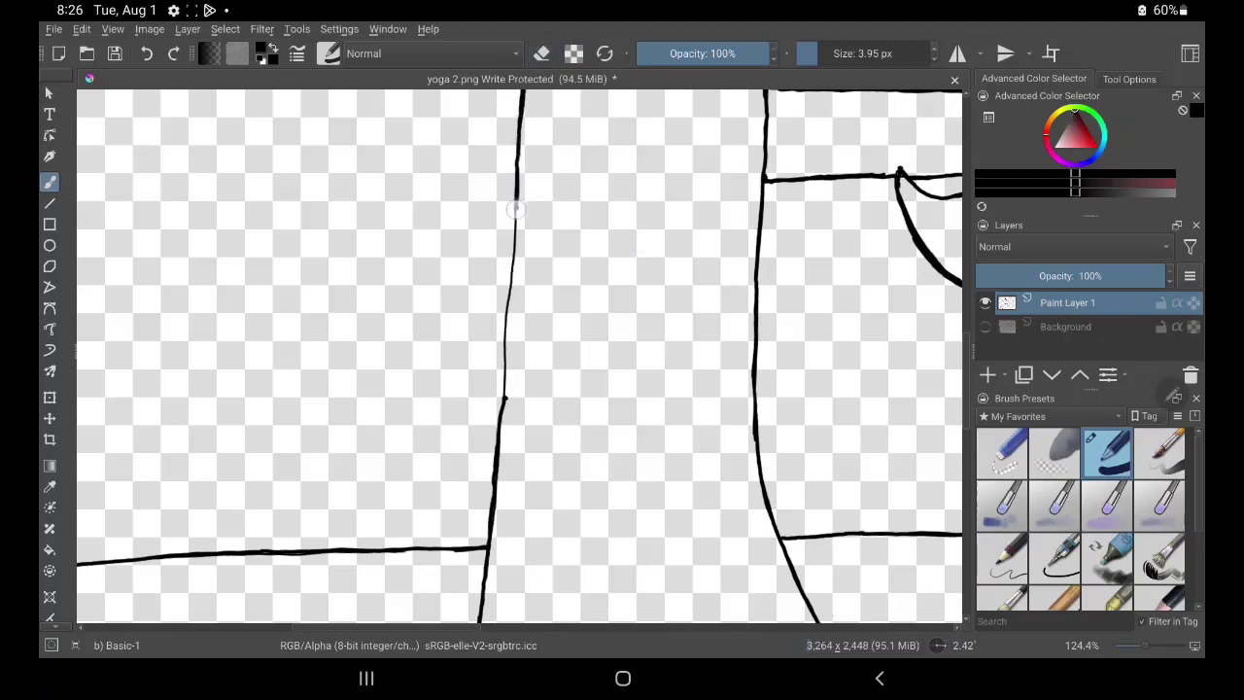
# Ink down the vertical line and trace the slanted line bold from its bottom end
pyautogui.moveTo(508, 298); pyautogui.dragTo(498, 413)
pyautogui.press('e')
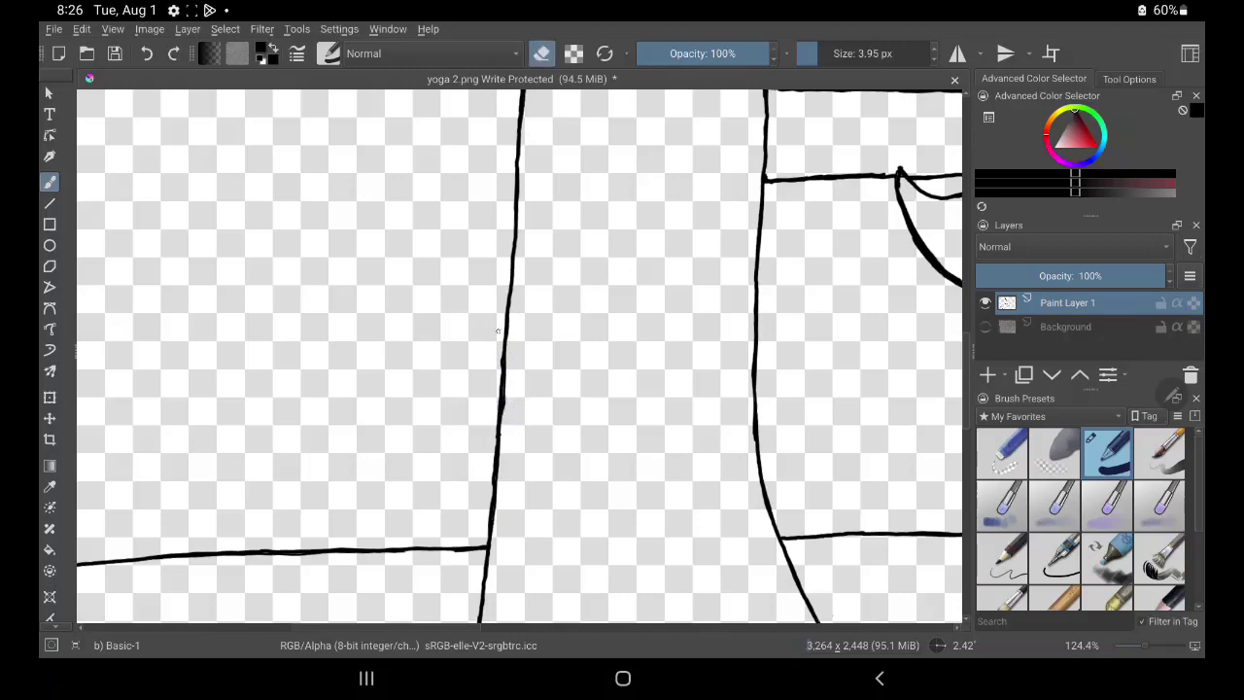
pyautogui.moveTo(497, 331); pyautogui.dragTo(614, 132)
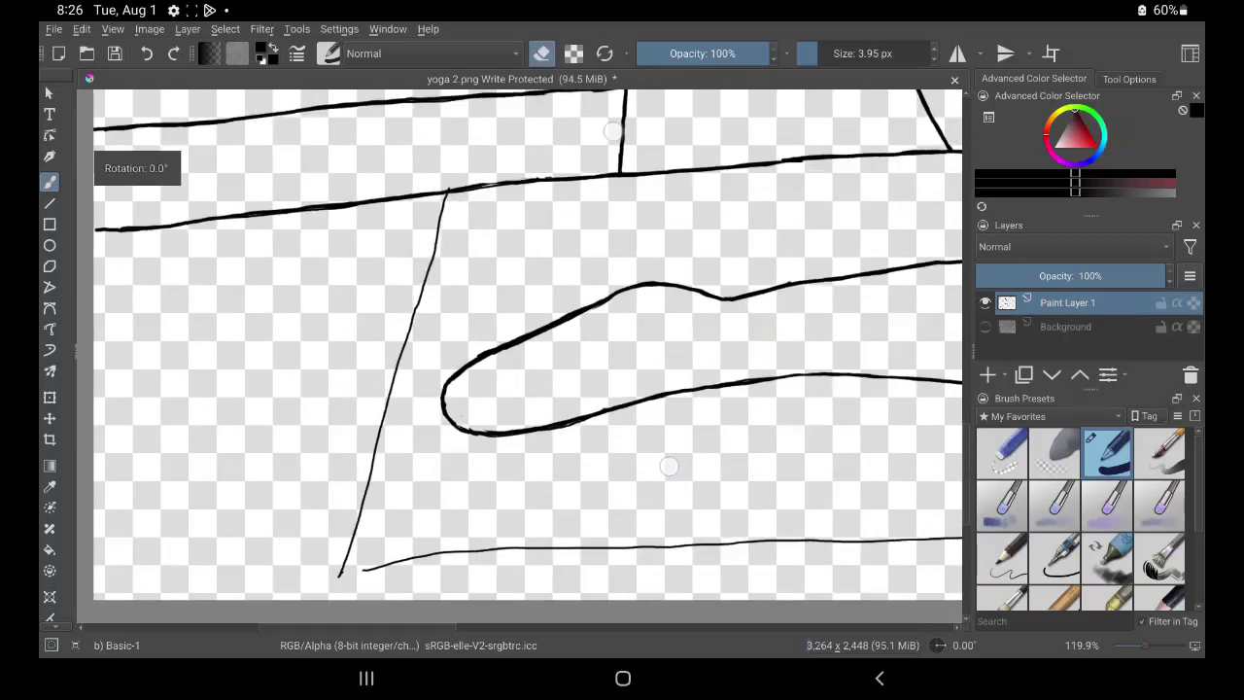
pyautogui.moveTo(669, 467); pyautogui.dragTo(653, 486)
pyautogui.press('e')
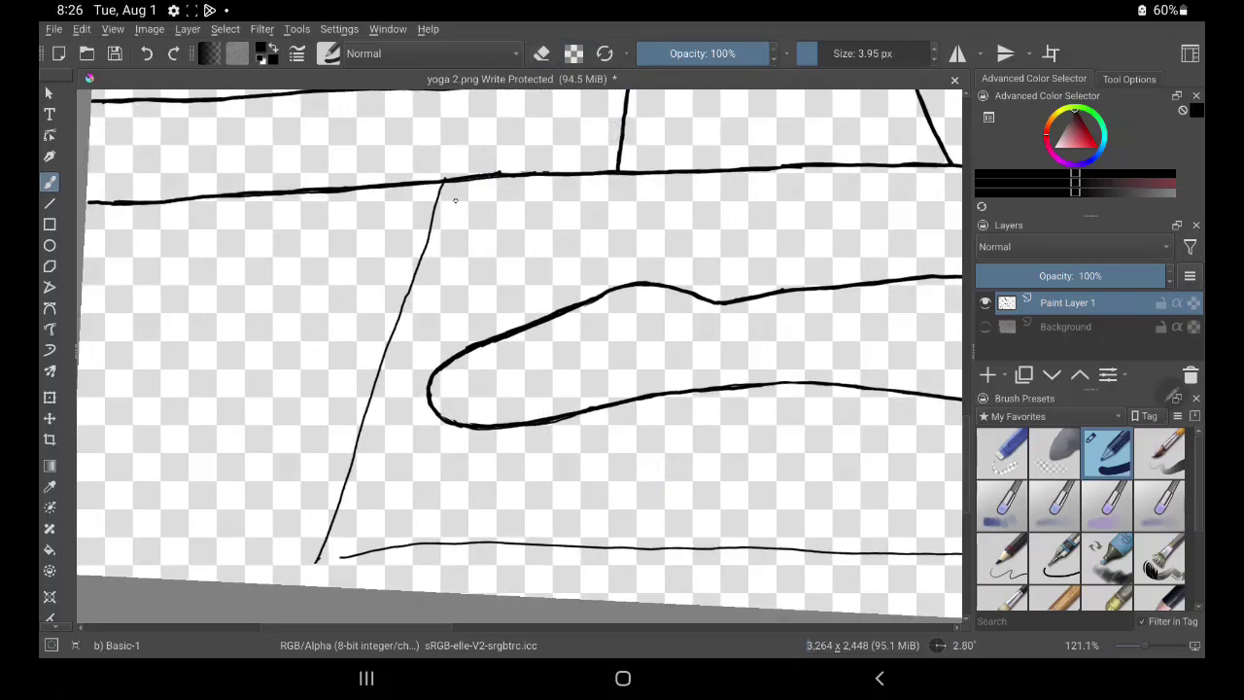
pyautogui.moveTo(318, 557); pyautogui.dragTo(442, 179)
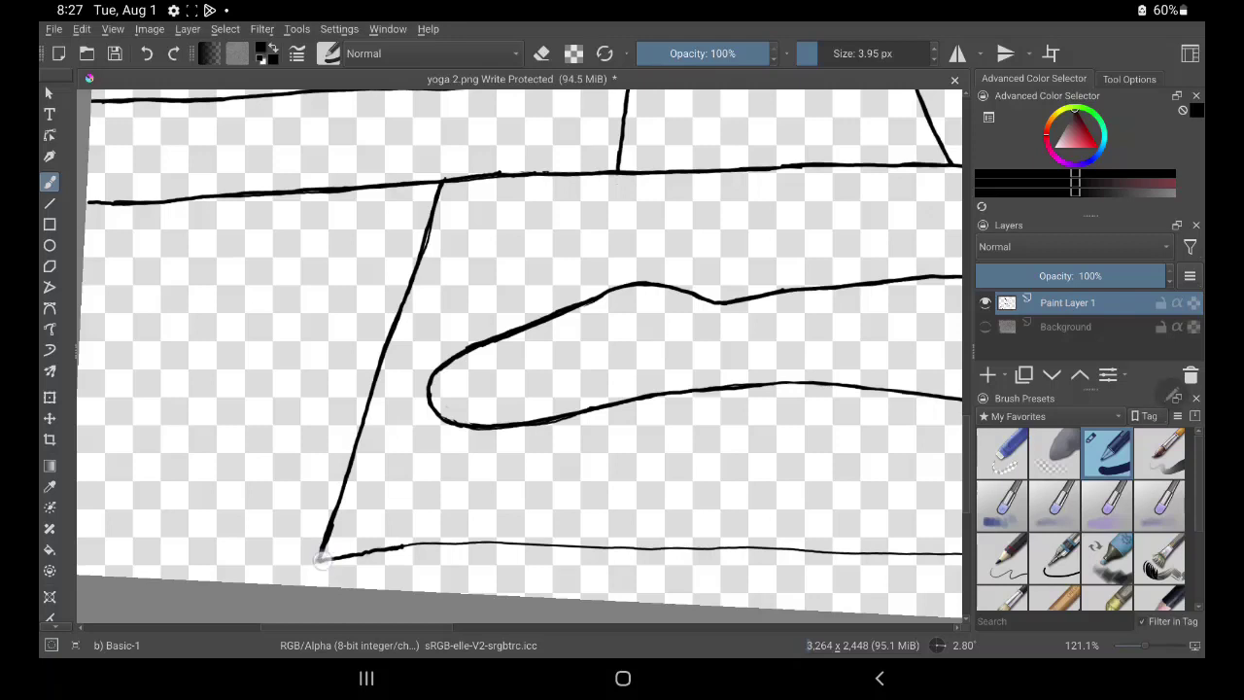
# Ink the bottom line from the lower-left corner, erasing rough spots and redoing a bad stroke
pyautogui.moveTo(321, 557)
pyautogui.mouseDown()
pyautogui.moveTo(962, 553)
pyautogui.moveTo(555, 537)
pyautogui.mouseUp()
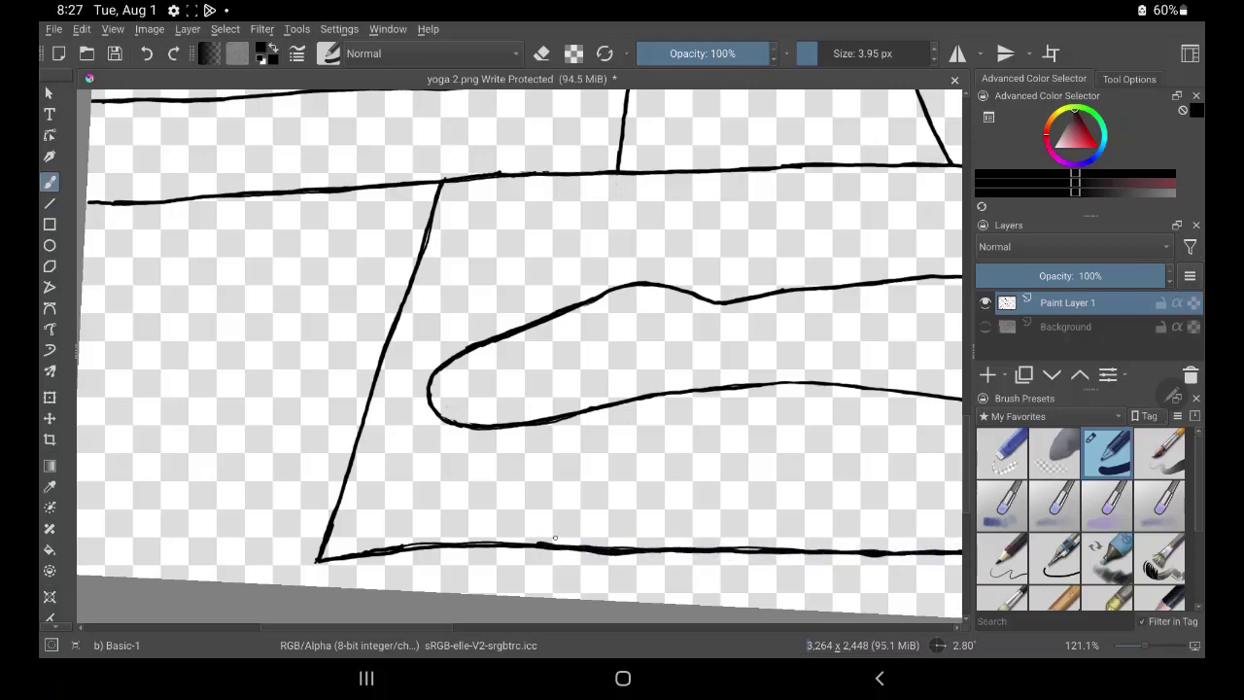
pyautogui.press('e')
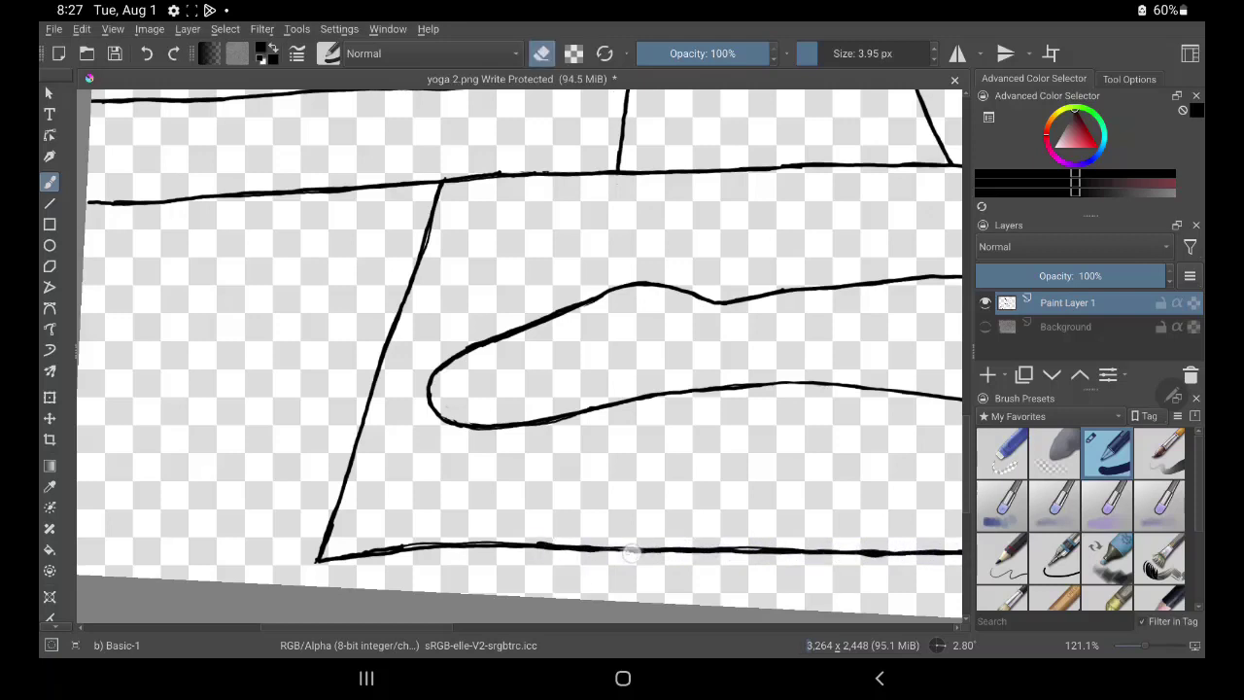
pyautogui.moveTo(521, 537); pyautogui.dragTo(557, 538)
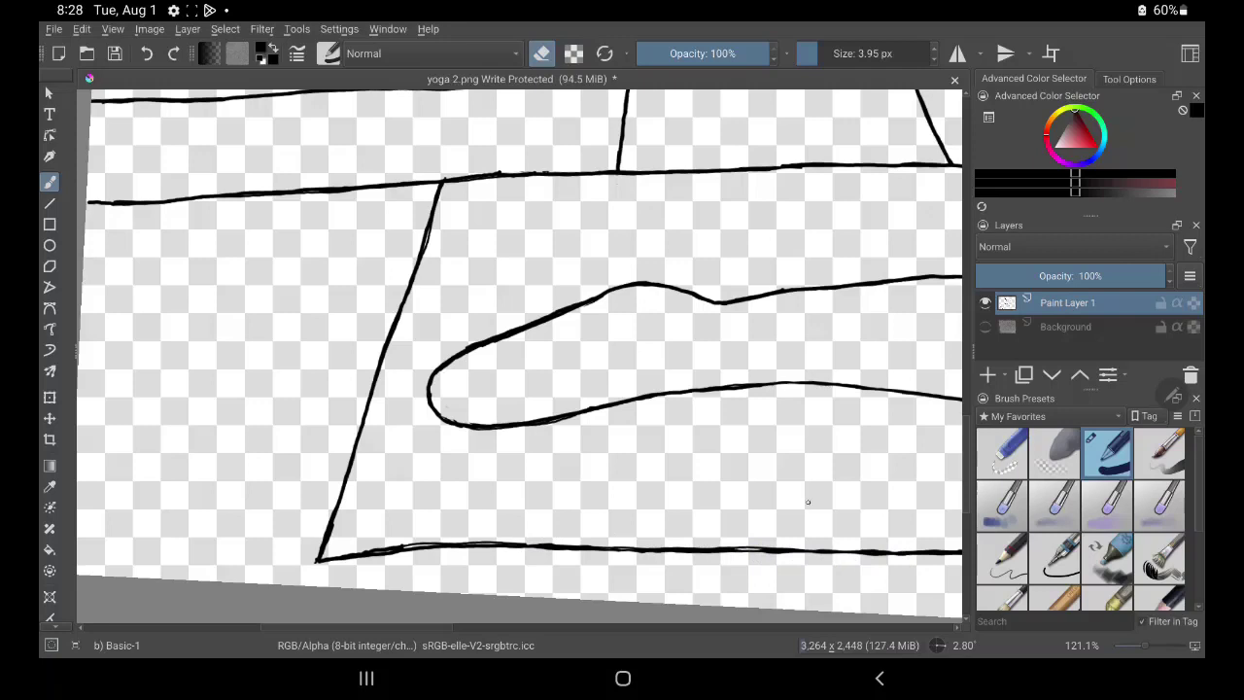
pyautogui.click(541, 54)
pyautogui.moveTo(736, 549); pyautogui.dragTo(815, 552)
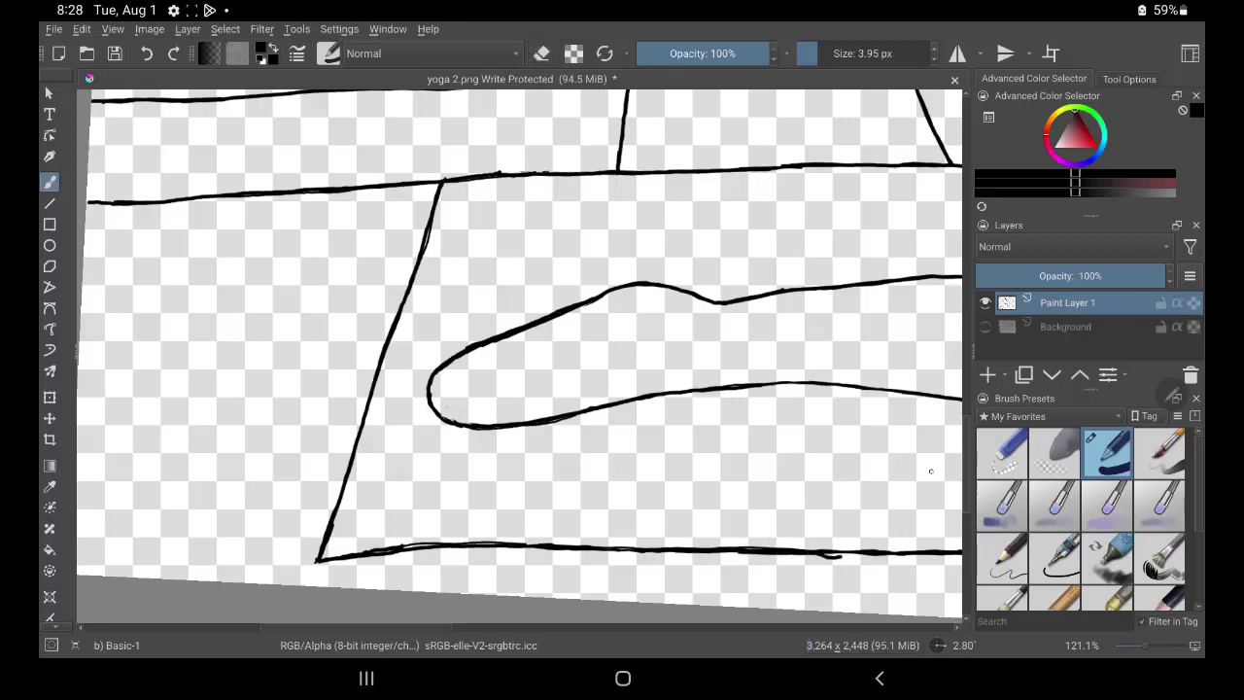
pyautogui.click(146, 54)
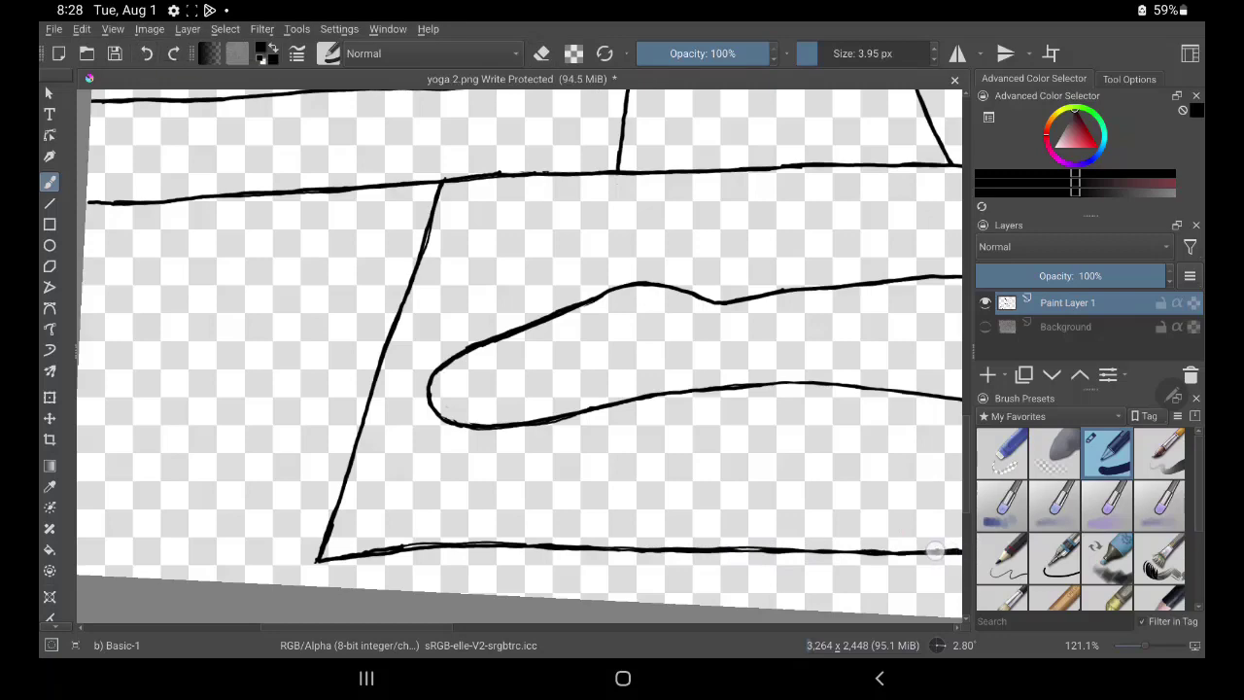
pyautogui.moveTo(935, 551)
pyautogui.mouseDown()
pyautogui.moveTo(676, 548)
pyautogui.moveTo(387, 457)
pyautogui.mouseUp()
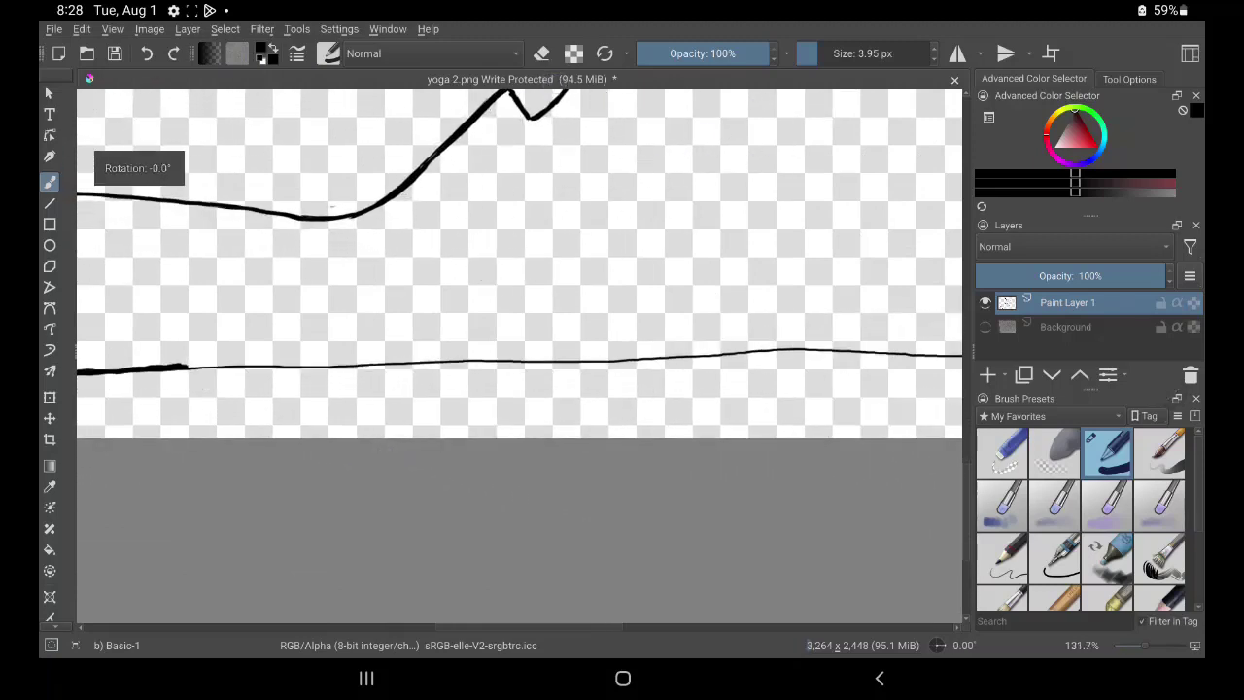
# Thicken the bottom line in successive bold strokes up to its corner with the slanted line
pyautogui.moveTo(181, 366); pyautogui.dragTo(937, 356)
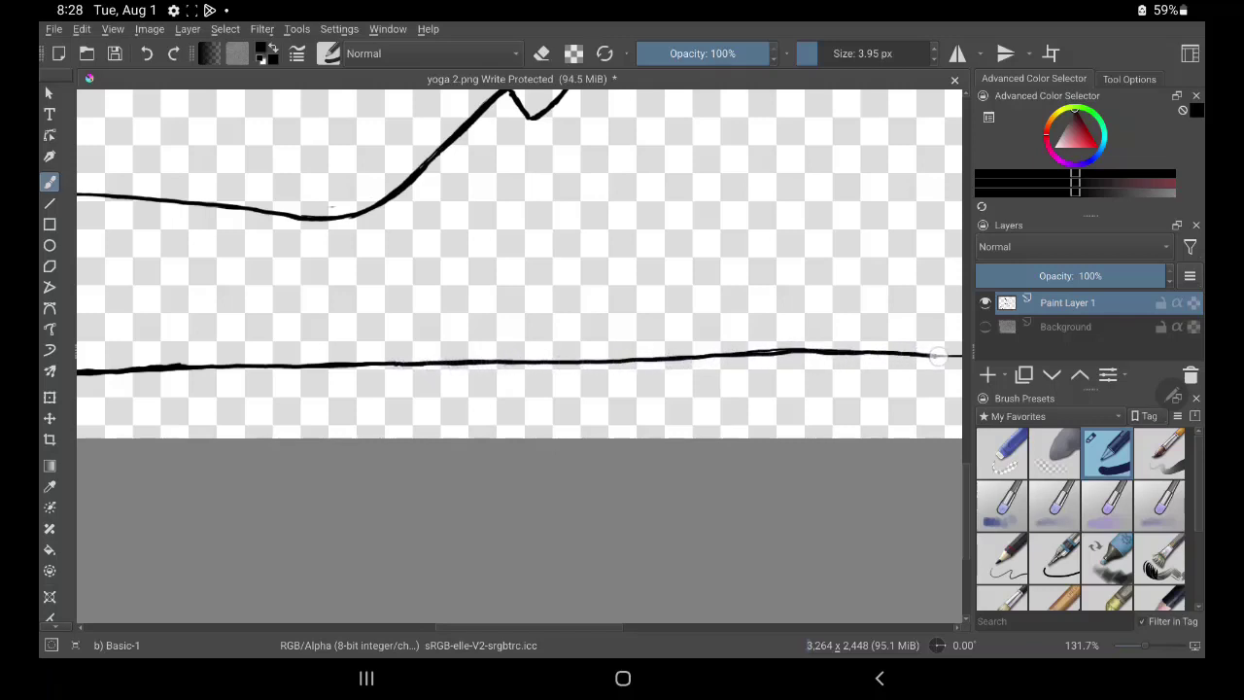
pyautogui.moveTo(210, 463)
pyautogui.mouseDown()
pyautogui.moveTo(308, 471)
pyautogui.moveTo(267, 467)
pyautogui.mouseUp()
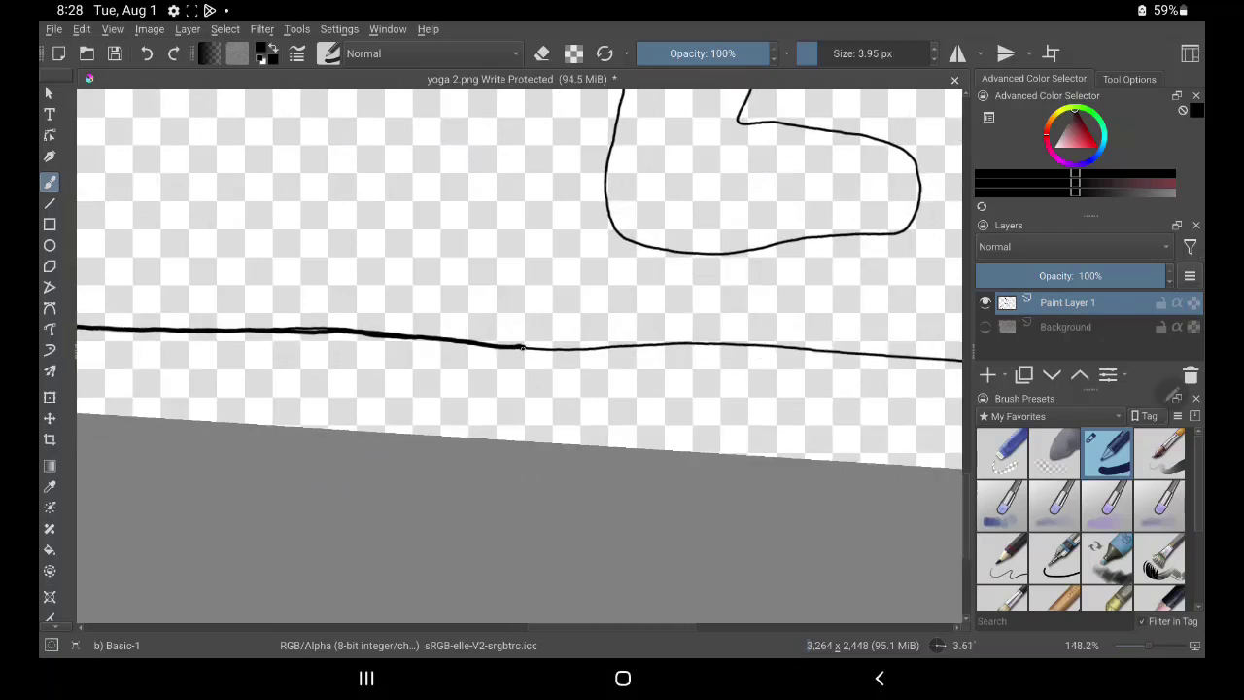
pyautogui.moveTo(523, 347); pyautogui.dragTo(972, 357)
pyautogui.moveTo(616, 500); pyautogui.dragTo(254, 472)
pyautogui.moveTo(656, 318)
pyautogui.mouseDown()
pyautogui.moveTo(808, 318)
pyautogui.moveTo(589, 327)
pyautogui.moveTo(450, 316)
pyautogui.moveTo(171, 563)
pyautogui.mouseUp()
pyautogui.press('e')
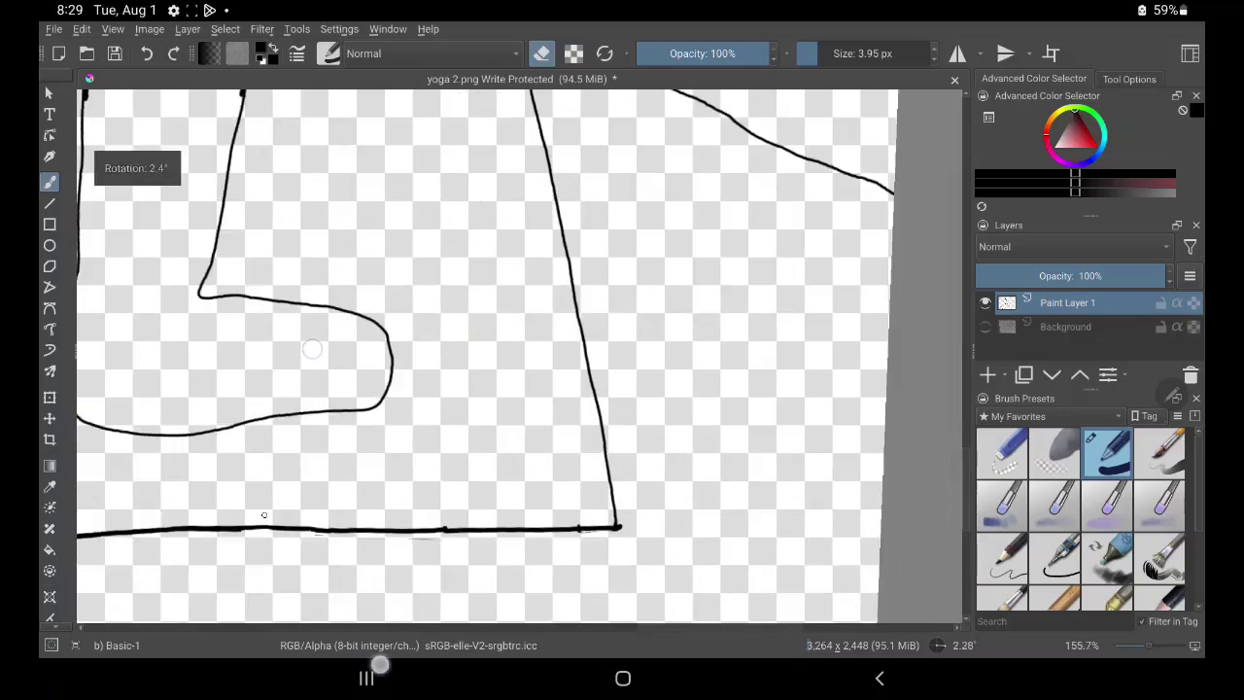
# Thicken the vertical line from the bottom corner up to the top corner and its meeting horizontal line
pyautogui.click(542, 53)
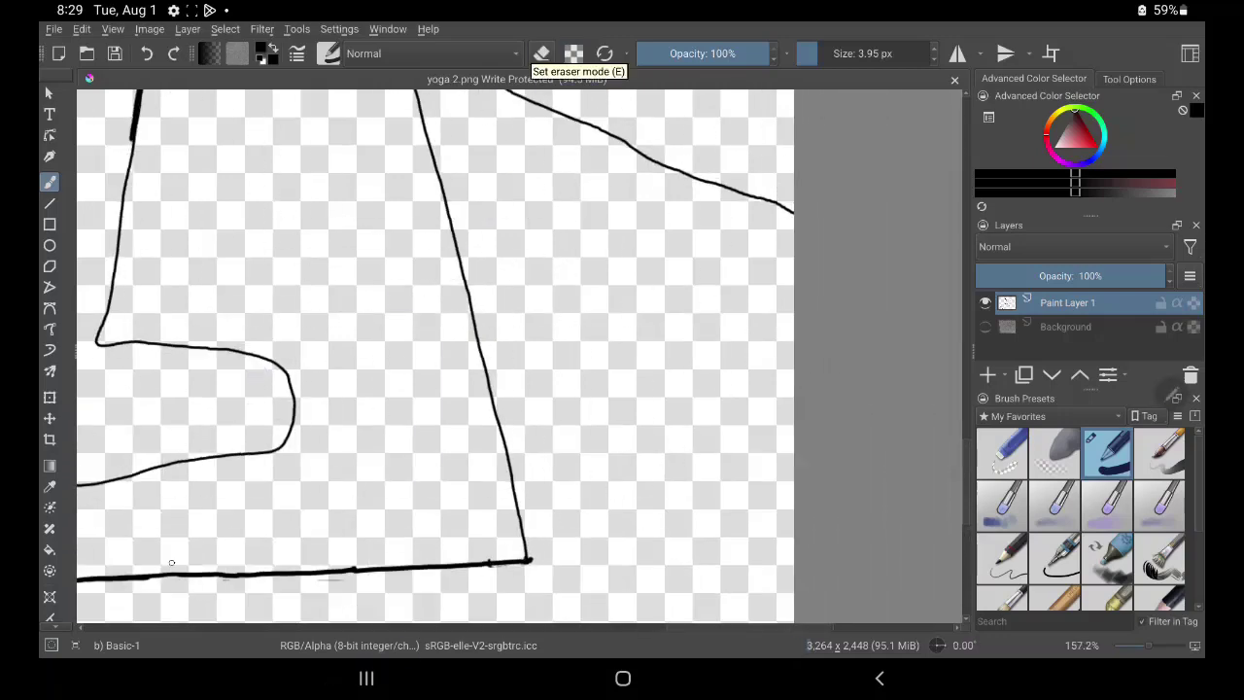
pyautogui.moveTo(525, 219)
pyautogui.mouseDown()
pyautogui.moveTo(453, 244)
pyautogui.moveTo(423, 215)
pyautogui.mouseUp()
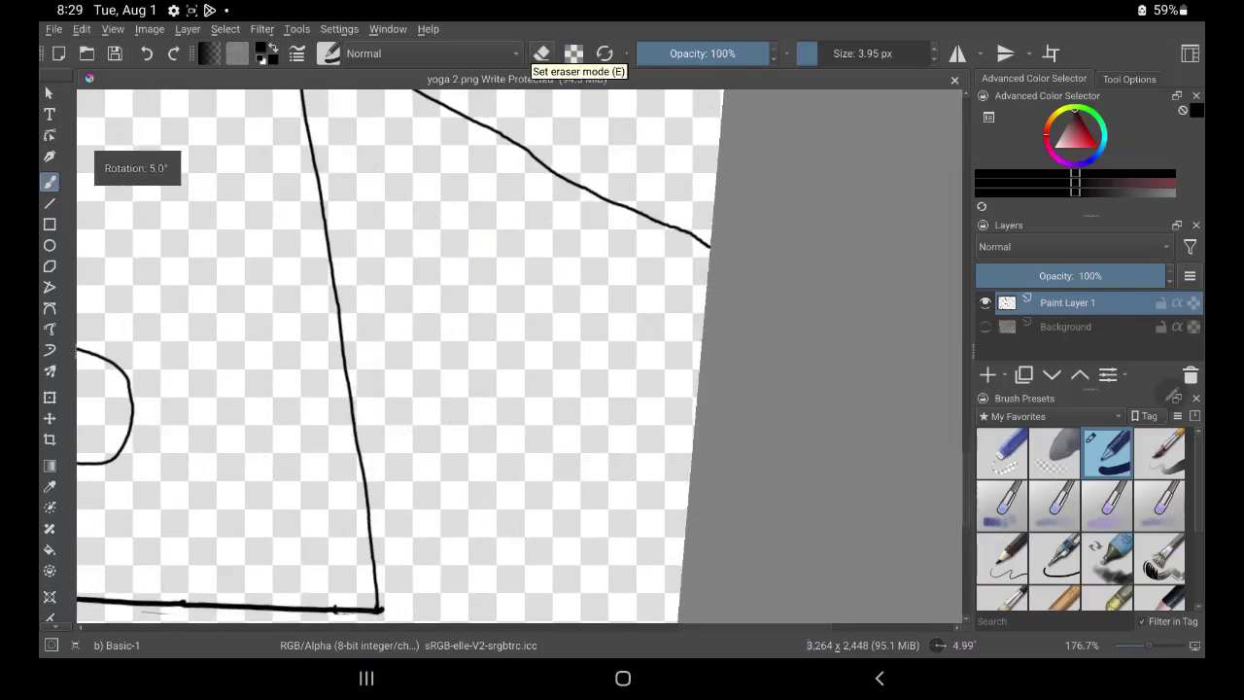
pyautogui.moveTo(375, 595); pyautogui.dragTo(299, 93)
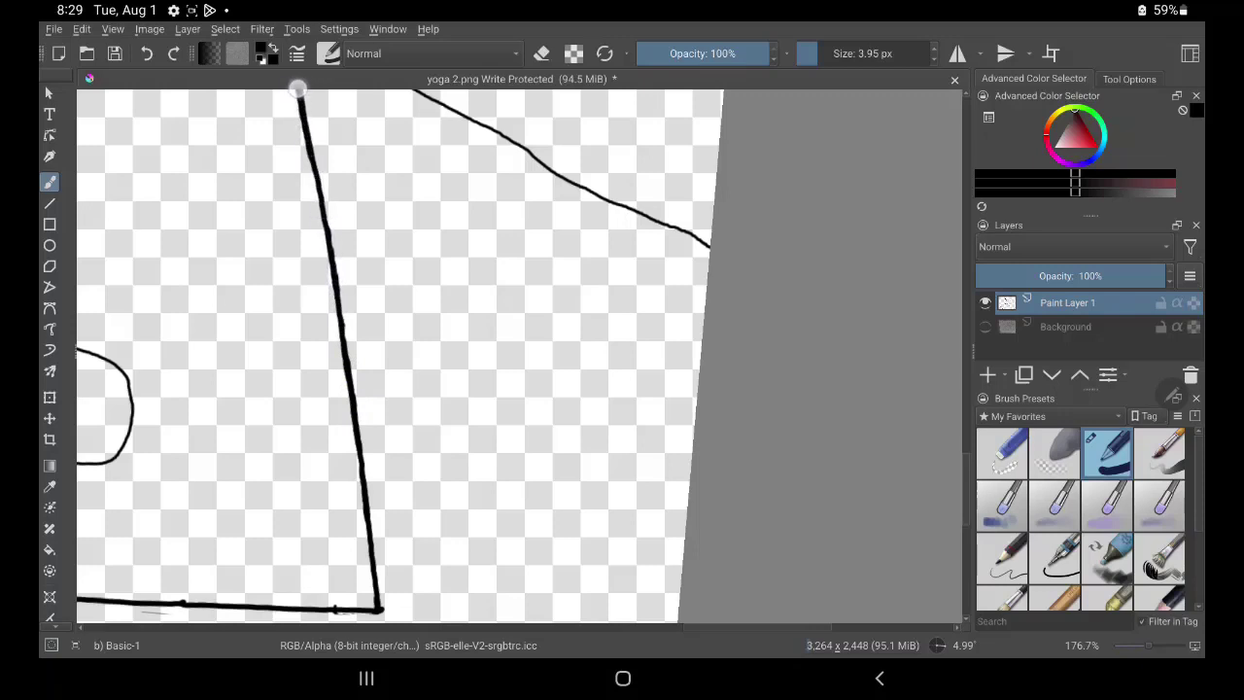
pyautogui.moveTo(450, 418); pyautogui.dragTo(488, 580)
pyautogui.click(147, 53)
pyautogui.scroll(2, 437, 350)
pyautogui.scroll(1, 437, 350)
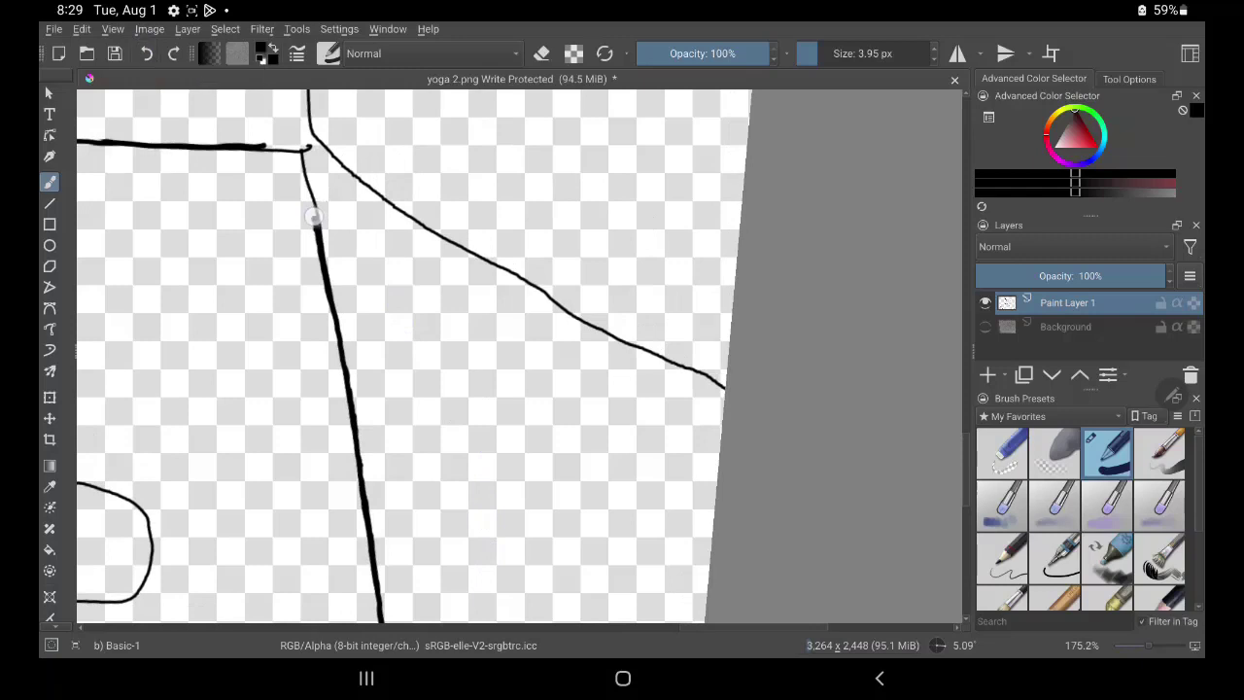
pyautogui.moveTo(314, 216); pyautogui.dragTo(300, 146)
pyautogui.moveTo(261, 147); pyautogui.dragTo(296, 148)
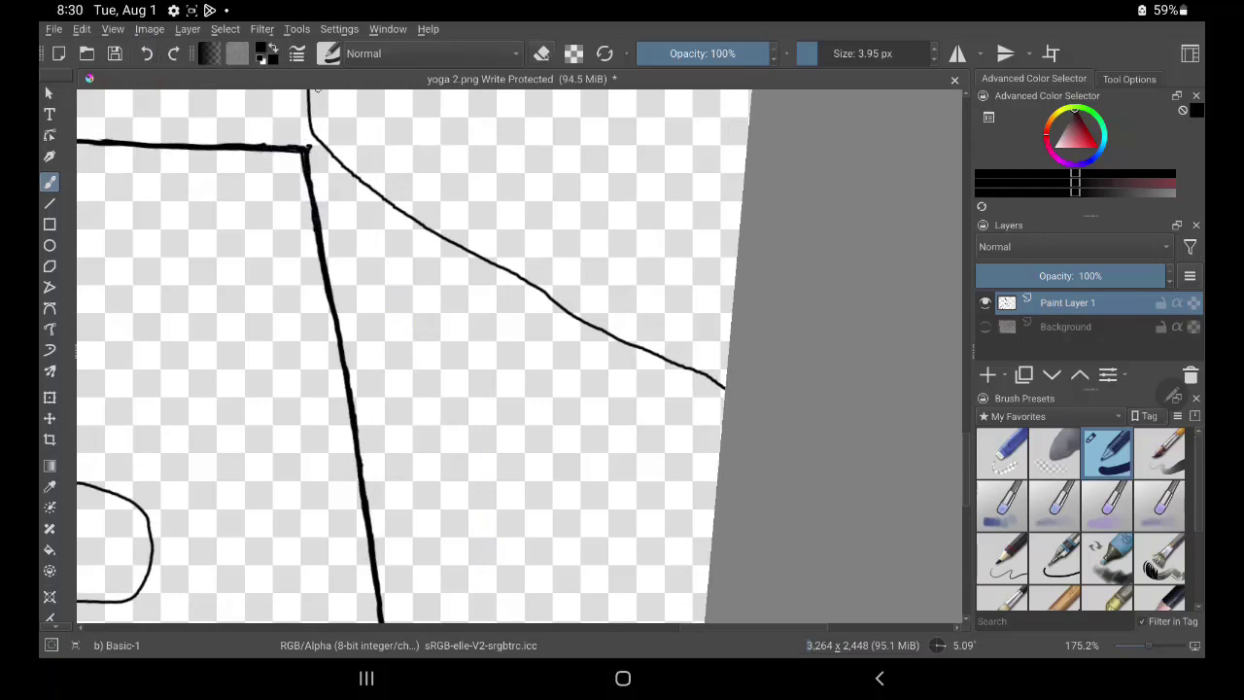
# Ink the diagonal running down-right from the corner and erase the thin extra line beside it
pyautogui.press('e')
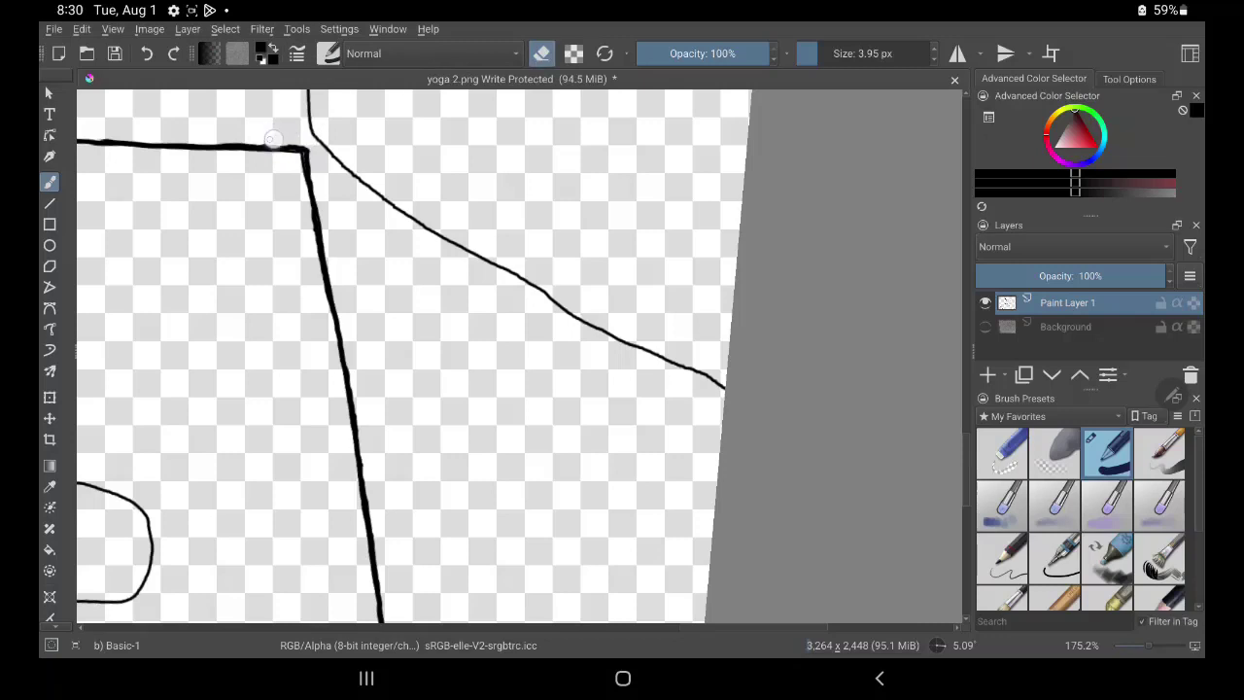
pyautogui.press('e')
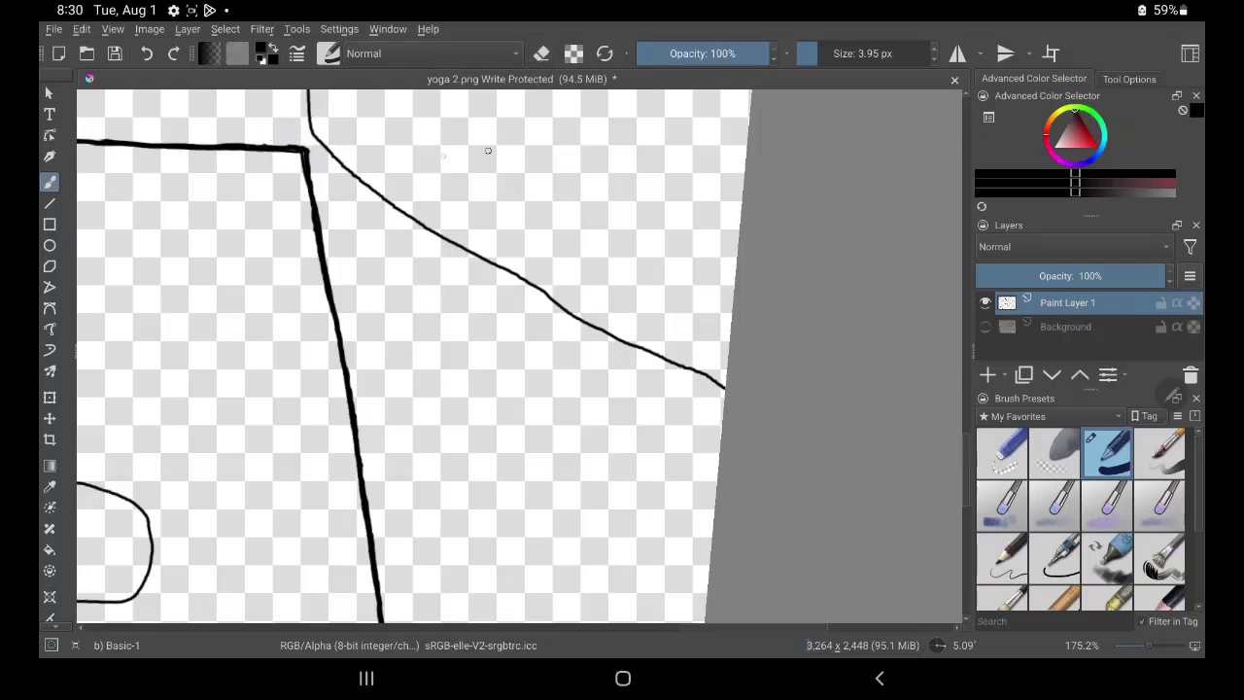
pyautogui.moveTo(313, 139)
pyautogui.mouseDown()
pyautogui.moveTo(449, 239)
pyautogui.moveTo(708, 388)
pyautogui.mouseUp()
pyautogui.press('e')
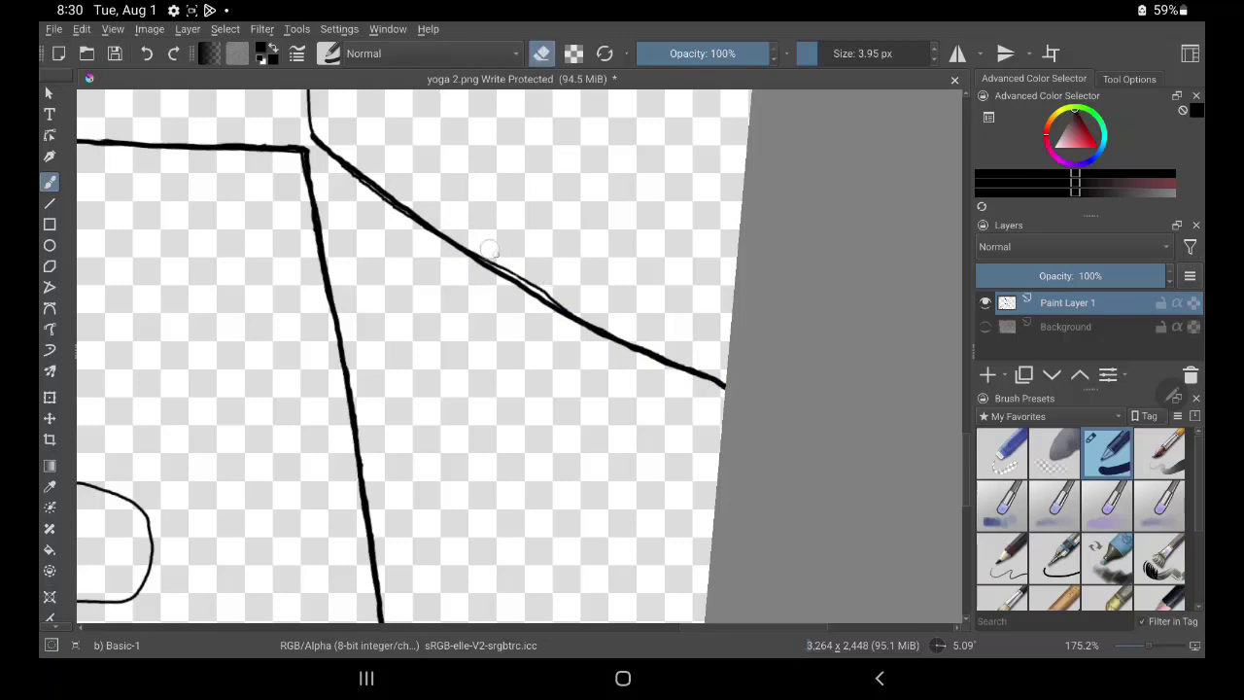
pyautogui.moveTo(491, 251)
pyautogui.mouseDown()
pyautogui.moveTo(583, 321)
pyautogui.moveTo(486, 257)
pyautogui.moveTo(505, 267)
pyautogui.mouseUp()
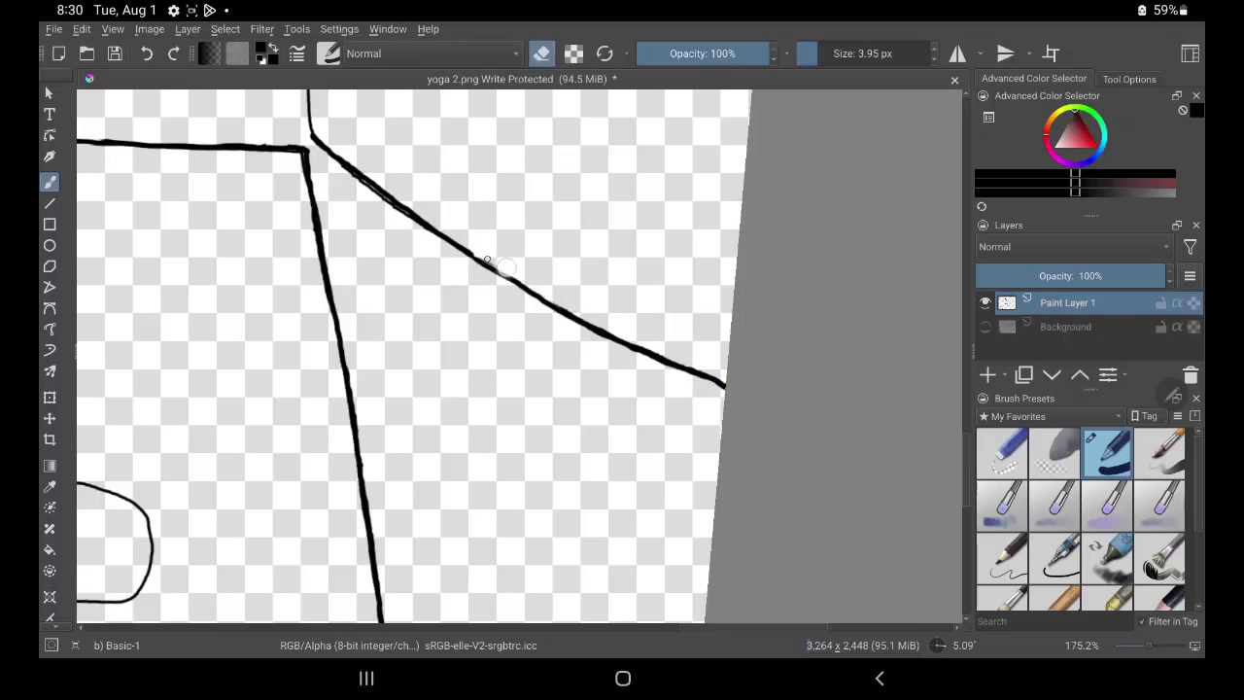
pyautogui.scroll(-2, 503, 399)
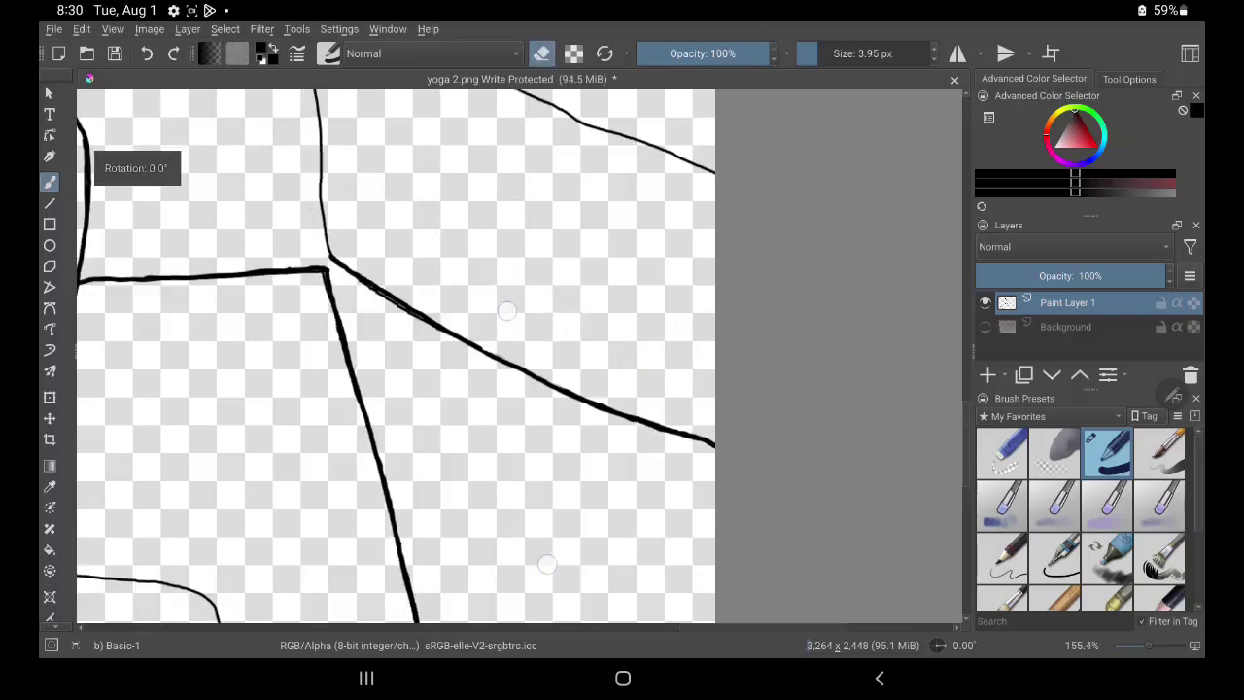
# Ink the vertical line above the junction and the line from top-left through the junction
pyautogui.press('e')
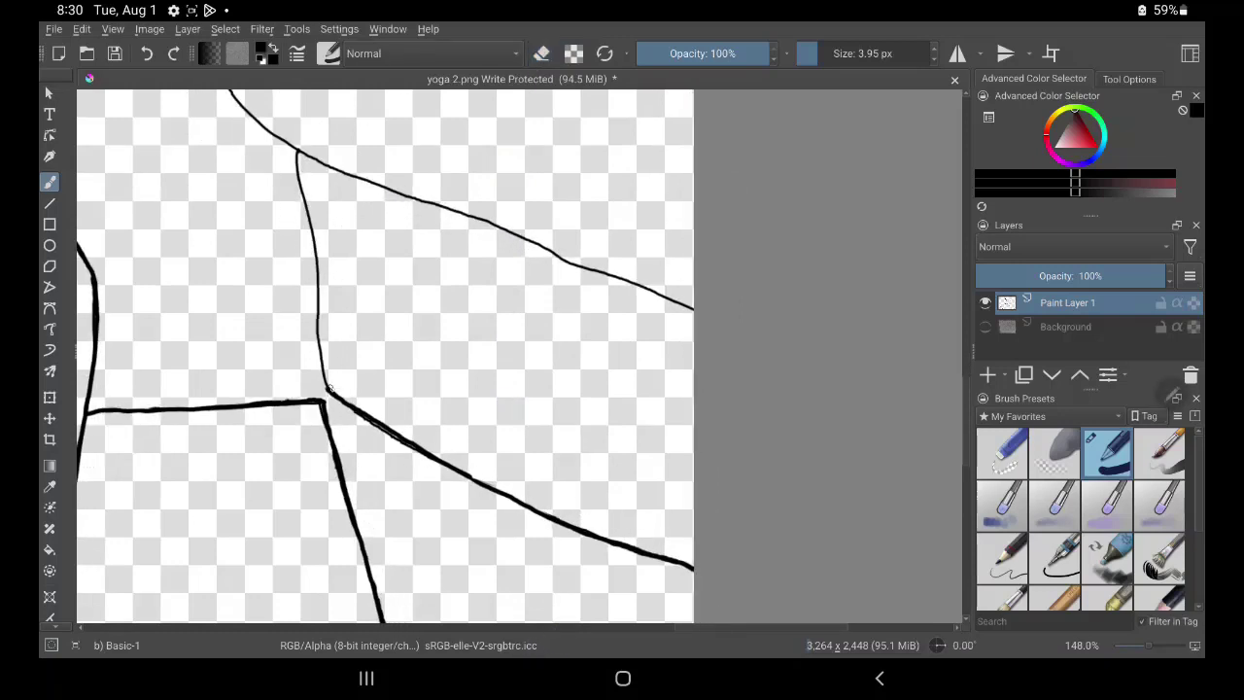
pyautogui.moveTo(326, 388); pyautogui.dragTo(299, 154)
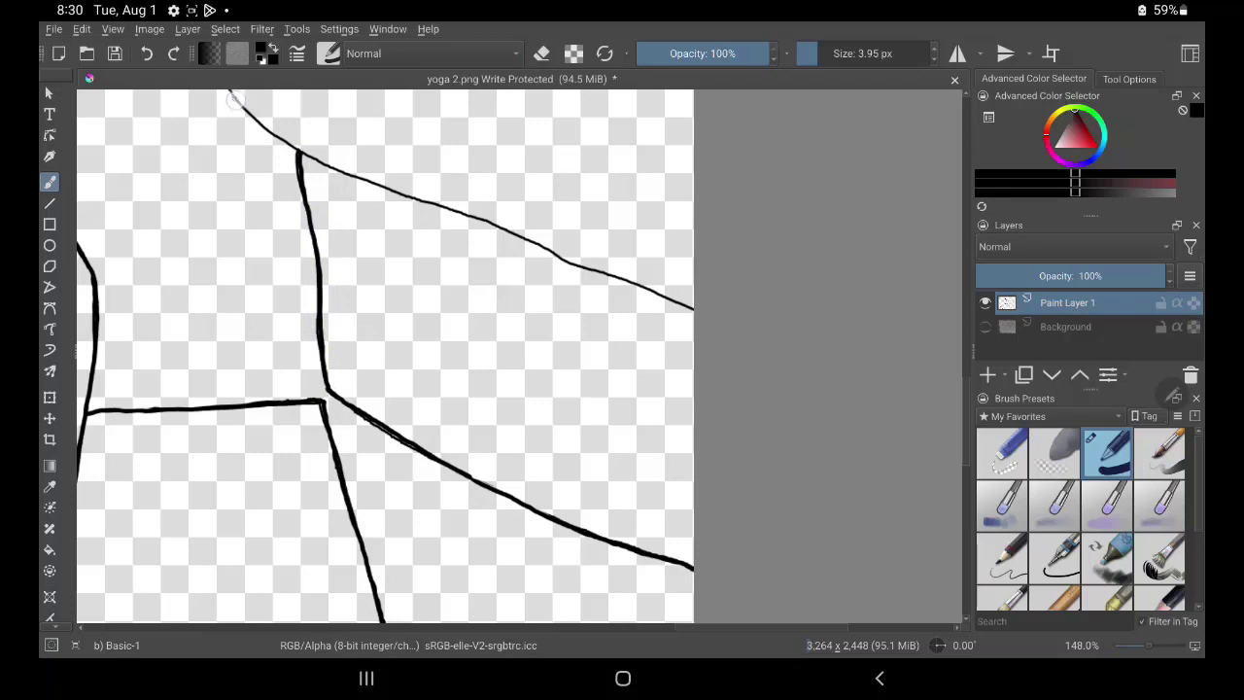
pyautogui.moveTo(234, 98)
pyautogui.mouseDown()
pyautogui.moveTo(335, 166)
pyautogui.moveTo(690, 307)
pyautogui.mouseUp()
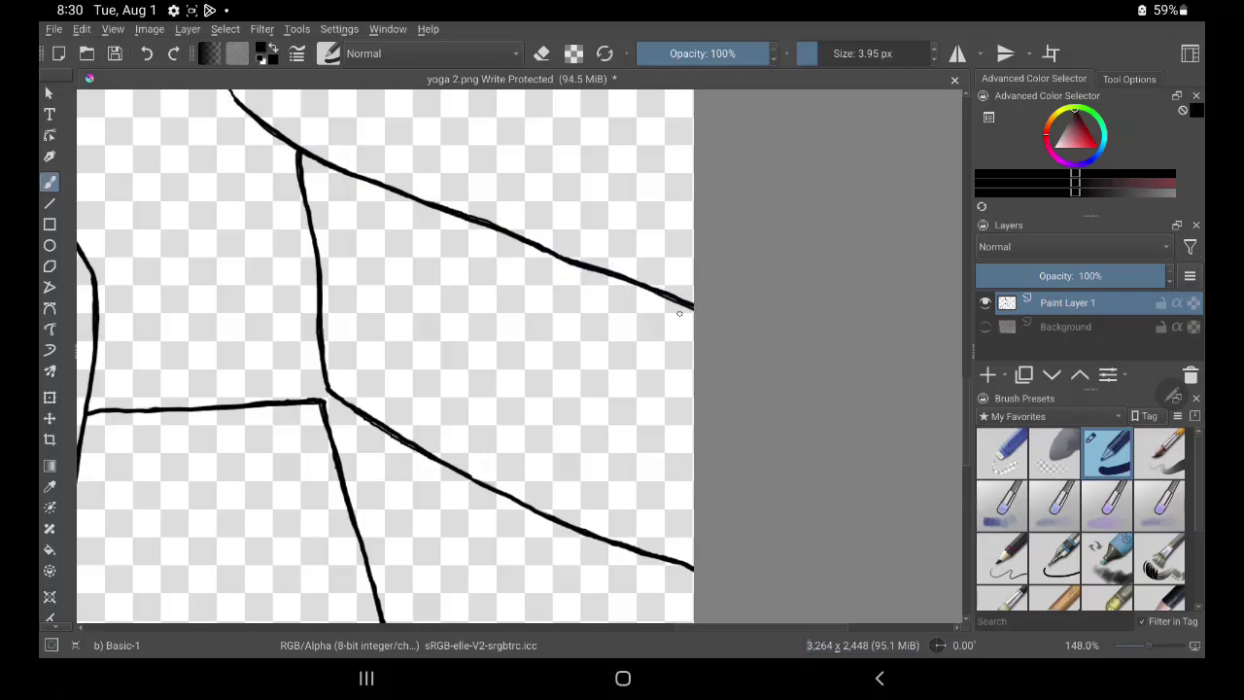
pyautogui.scroll(-1, 389, 350)
pyautogui.scroll(-1, 389, 349)
pyautogui.scroll(-1, 389, 350)
pyautogui.scroll(-1, 389, 350)
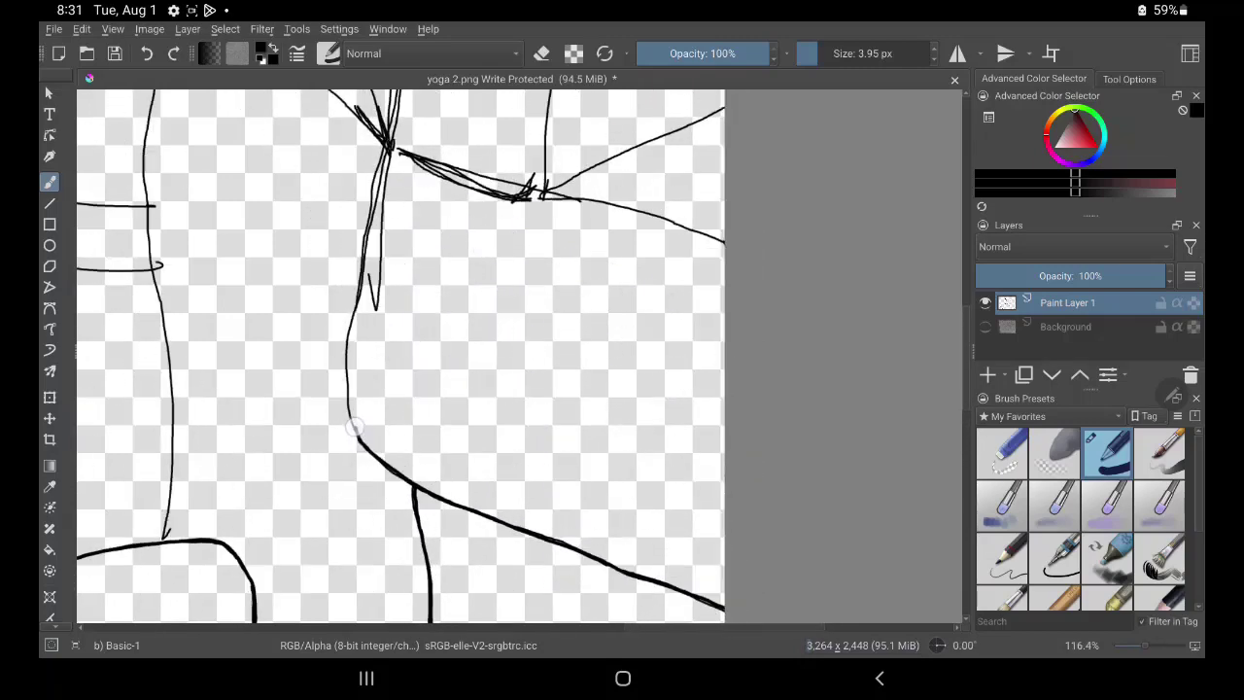
# Ink the upward sketch line and upper-right segment, erasing stray thin and doubled edges
pyautogui.moveTo(353, 425)
pyautogui.mouseDown()
pyautogui.moveTo(350, 318)
pyautogui.moveTo(386, 144)
pyautogui.moveTo(735, 248)
pyautogui.mouseUp()
pyautogui.moveTo(566, 190)
pyautogui.mouseDown()
pyautogui.moveTo(622, 210)
pyautogui.moveTo(550, 190)
pyautogui.moveTo(724, 243)
pyautogui.mouseUp()
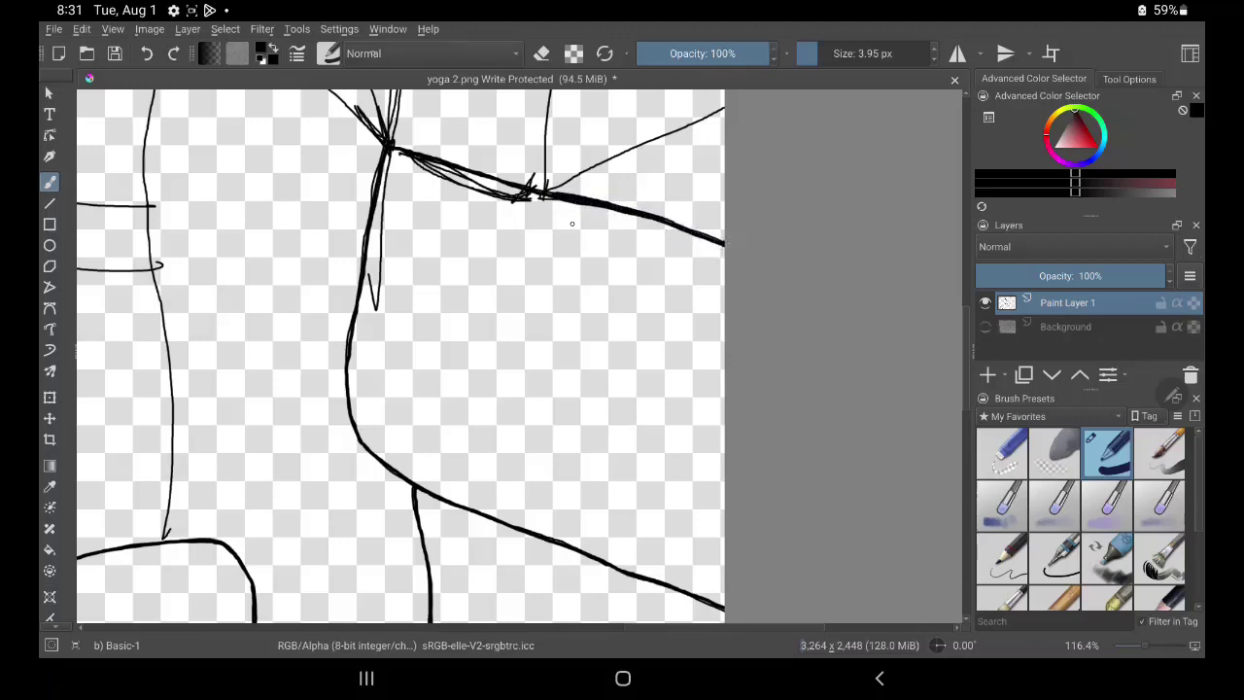
pyautogui.press('e')
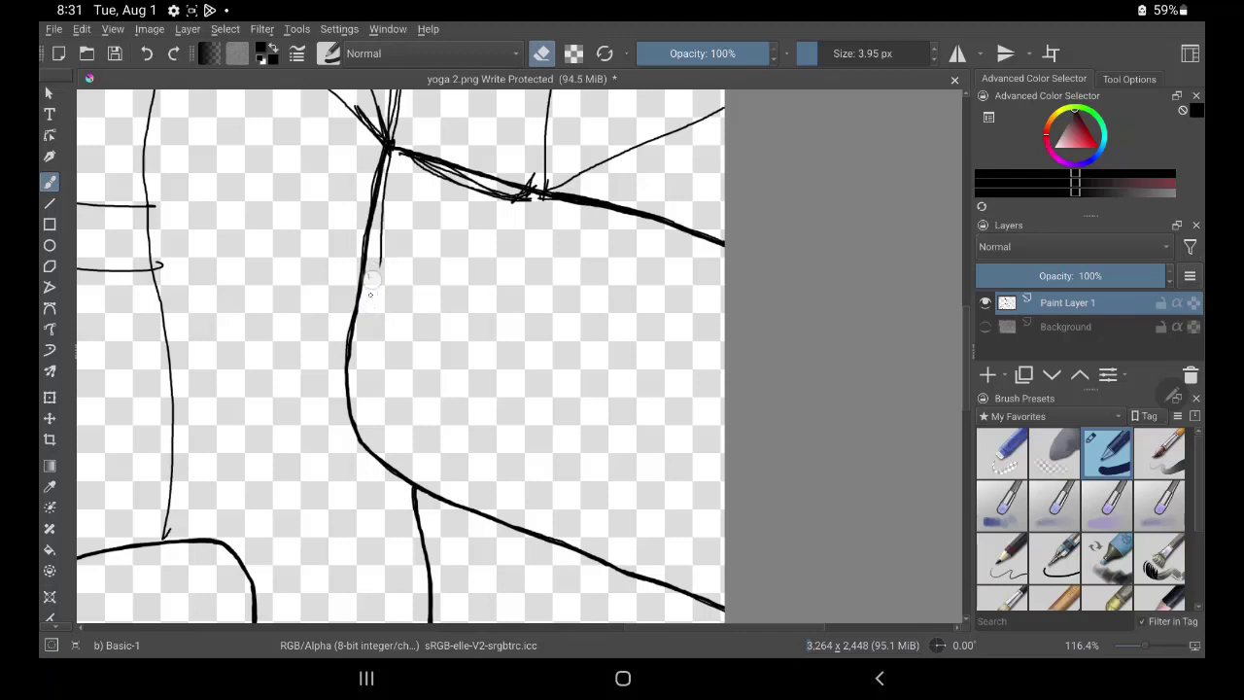
pyautogui.moveTo(376, 277)
pyautogui.mouseDown()
pyautogui.moveTo(388, 158)
pyautogui.moveTo(371, 171)
pyautogui.moveTo(432, 164)
pyautogui.moveTo(565, 206)
pyautogui.moveTo(456, 182)
pyautogui.moveTo(522, 199)
pyautogui.mouseUp()
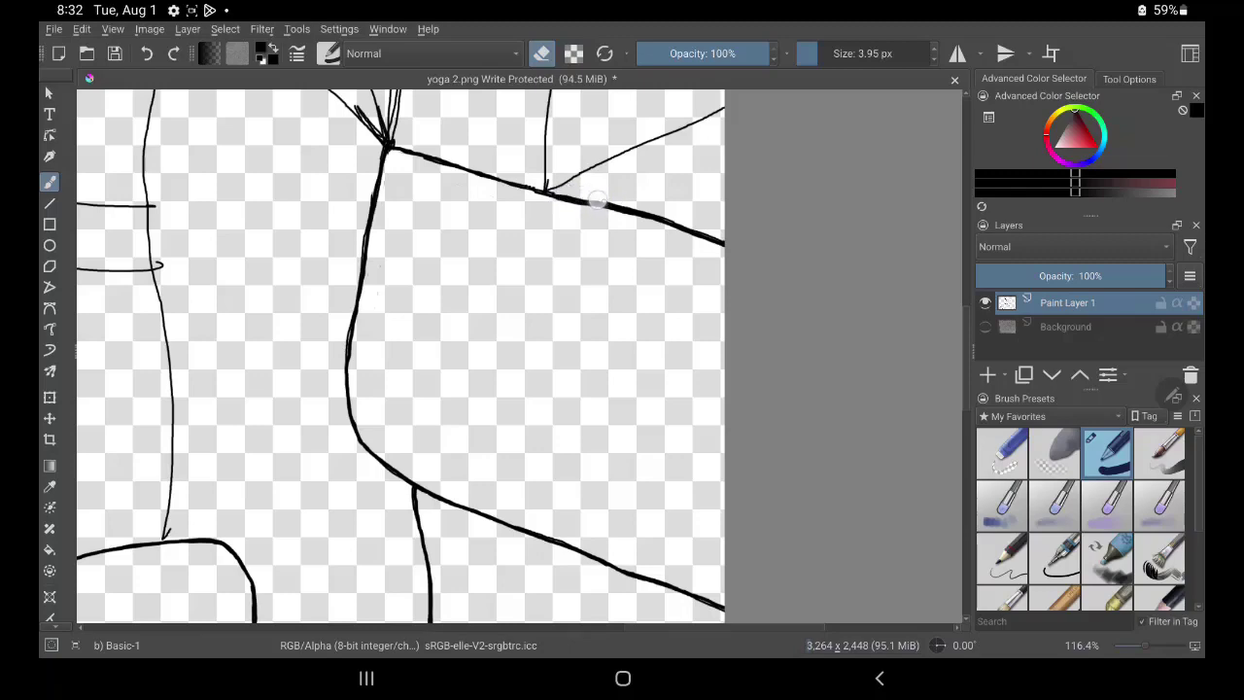
pyautogui.moveTo(595, 200); pyautogui.dragTo(686, 223)
pyautogui.moveTo(387, 146); pyautogui.dragTo(381, 375)
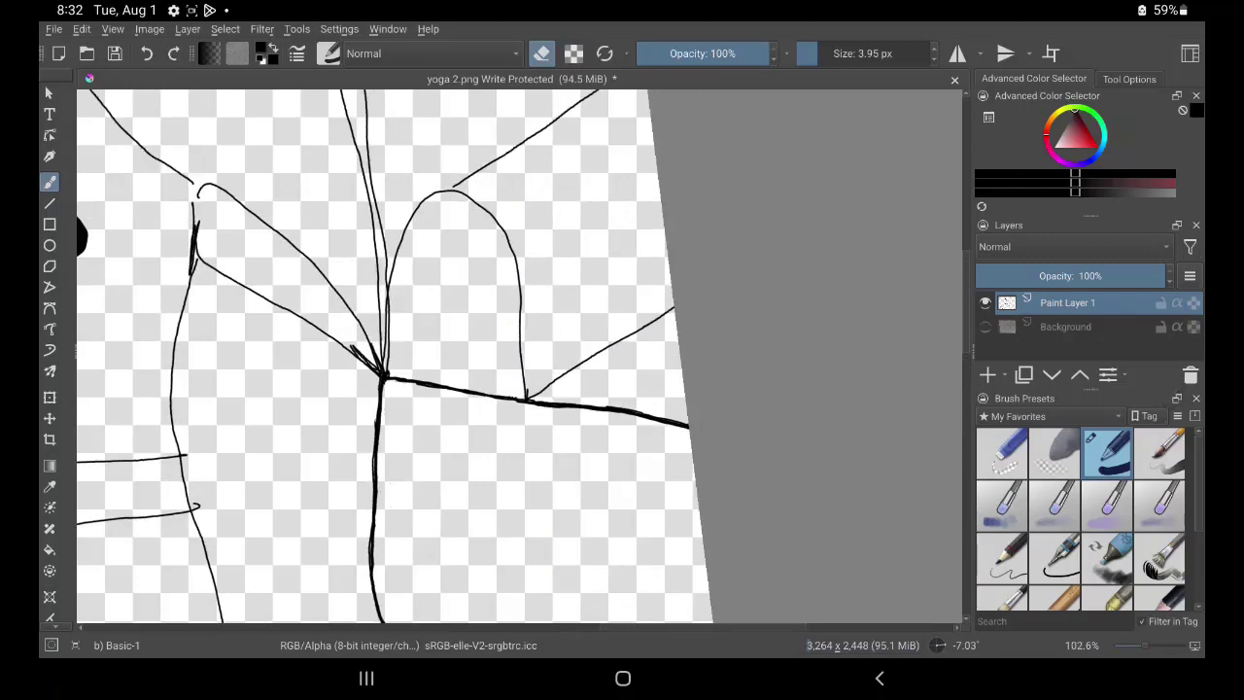
# Ink the pointed shape's vertical edge and lower diagonal edge to the central junction
pyautogui.press('e')
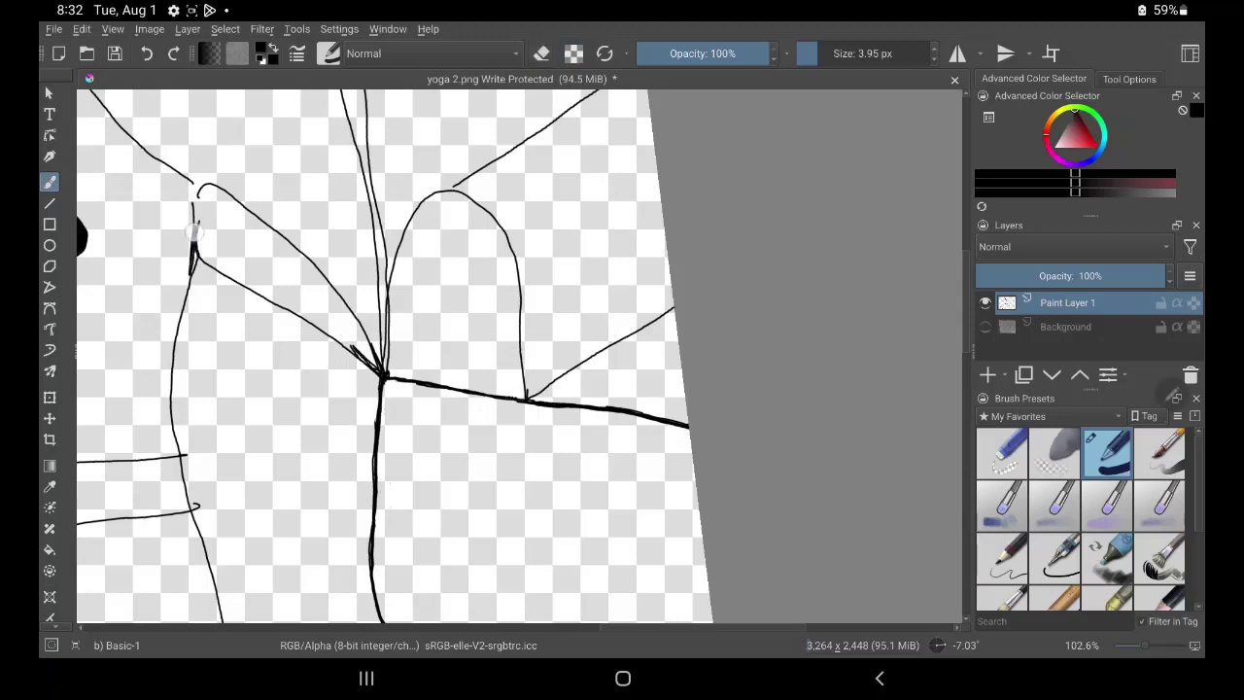
pyautogui.moveTo(195, 232)
pyautogui.mouseDown()
pyautogui.moveTo(198, 191)
pyautogui.moveTo(193, 243)
pyautogui.mouseUp()
pyautogui.moveTo(198, 194); pyautogui.dragTo(194, 248)
pyautogui.moveTo(222, 192)
pyautogui.mouseDown()
pyautogui.moveTo(309, 260)
pyautogui.moveTo(384, 369)
pyautogui.moveTo(318, 262)
pyautogui.mouseUp()
pyautogui.hotkey('ctrl', 'z')
pyautogui.hotkey('ctrl', 'z')
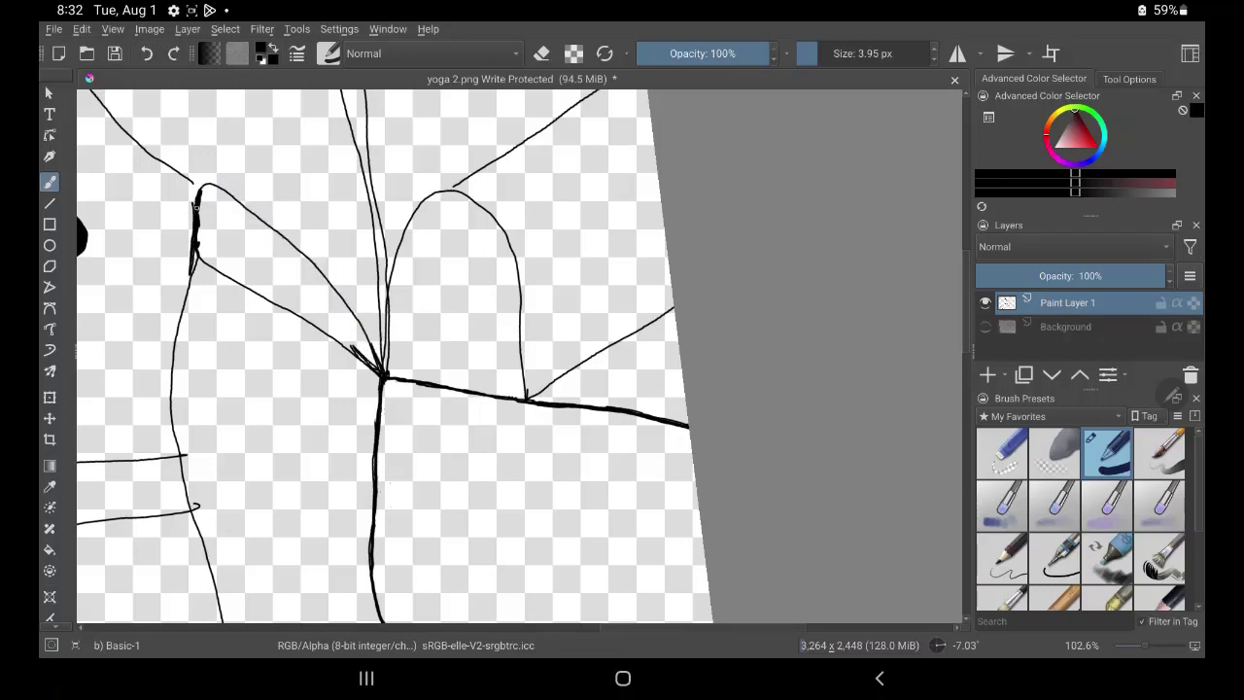
pyautogui.click(541, 53)
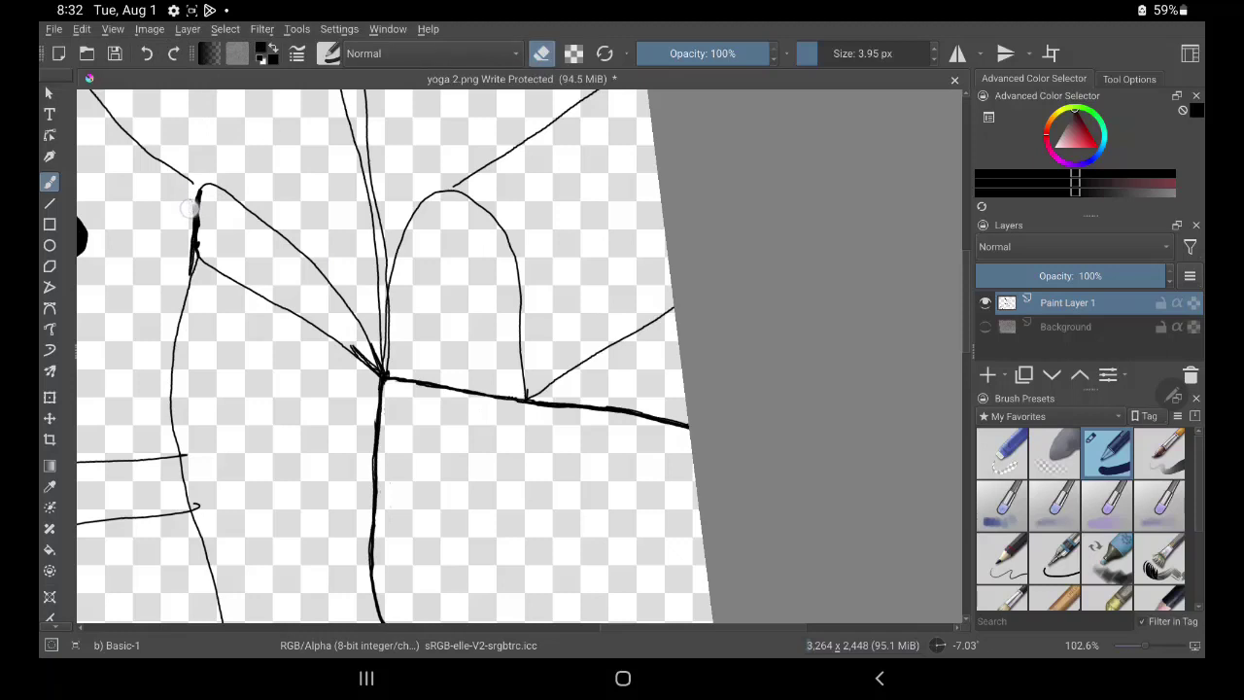
pyautogui.moveTo(198, 261)
pyautogui.mouseDown()
pyautogui.moveTo(199, 190)
pyautogui.moveTo(185, 210)
pyautogui.mouseUp()
pyautogui.press('e')
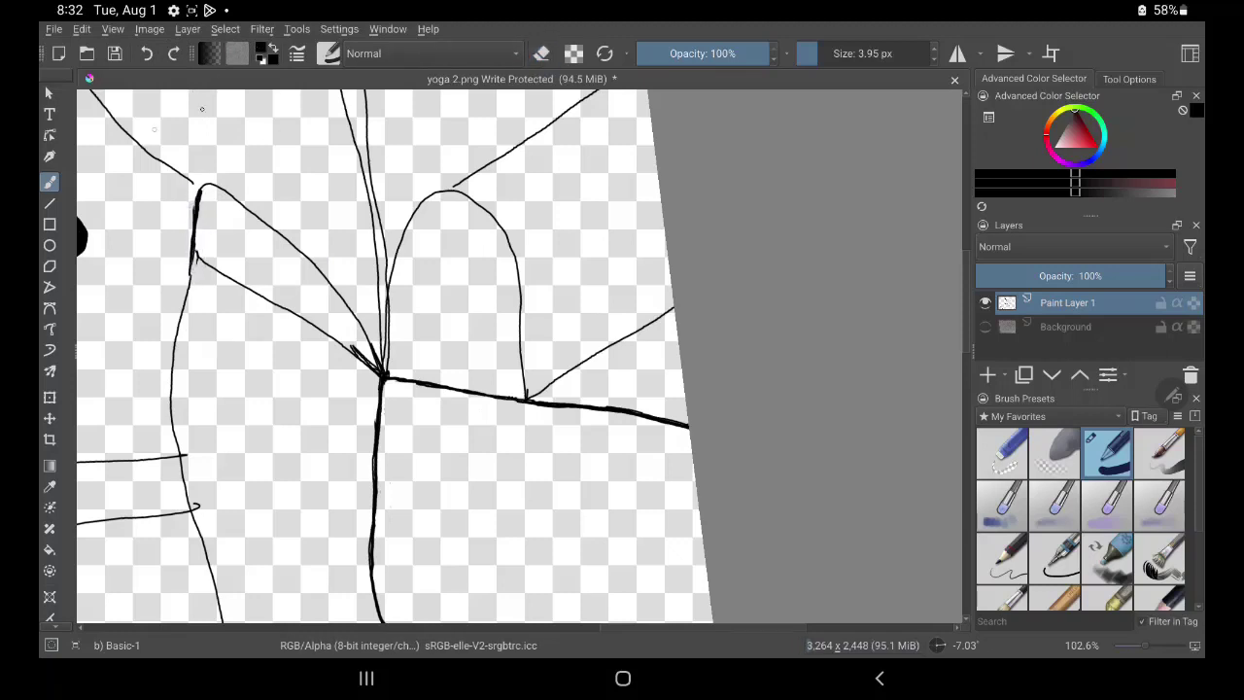
pyautogui.moveTo(194, 256); pyautogui.dragTo(277, 305)
pyautogui.moveTo(223, 275); pyautogui.dragTo(385, 374)
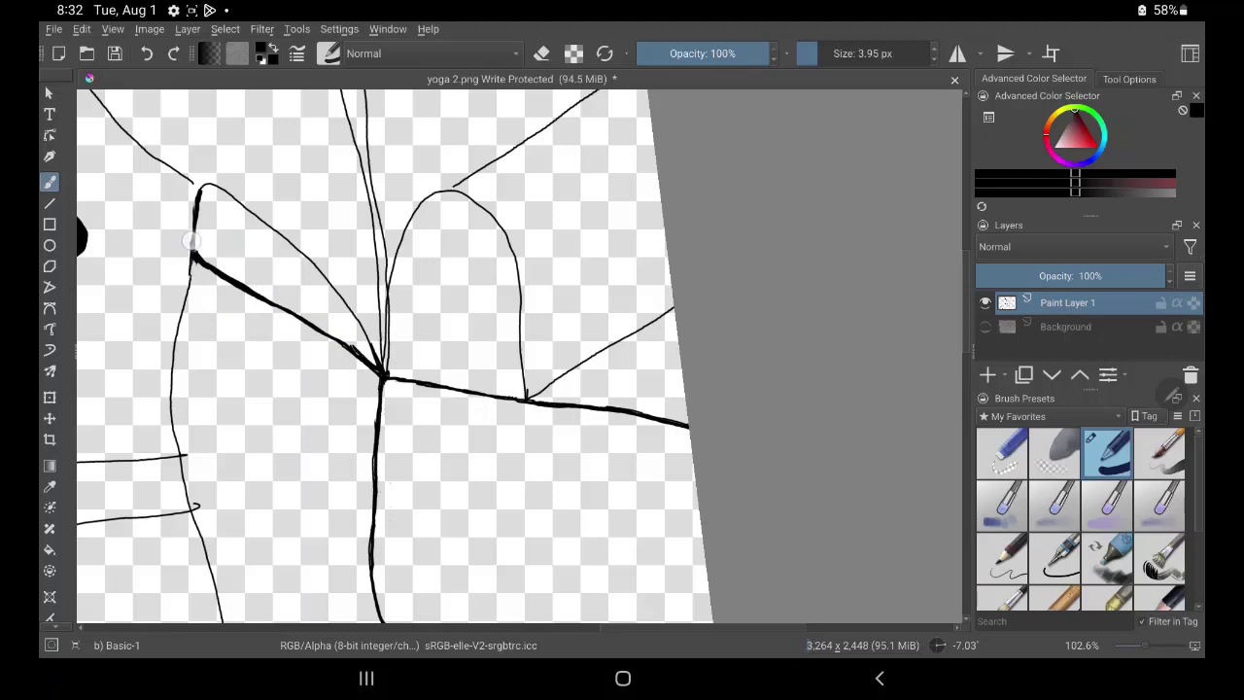
pyautogui.moveTo(191, 241)
pyautogui.mouseDown()
pyautogui.moveTo(201, 189)
pyautogui.moveTo(313, 265)
pyautogui.moveTo(382, 365)
pyautogui.mouseUp()
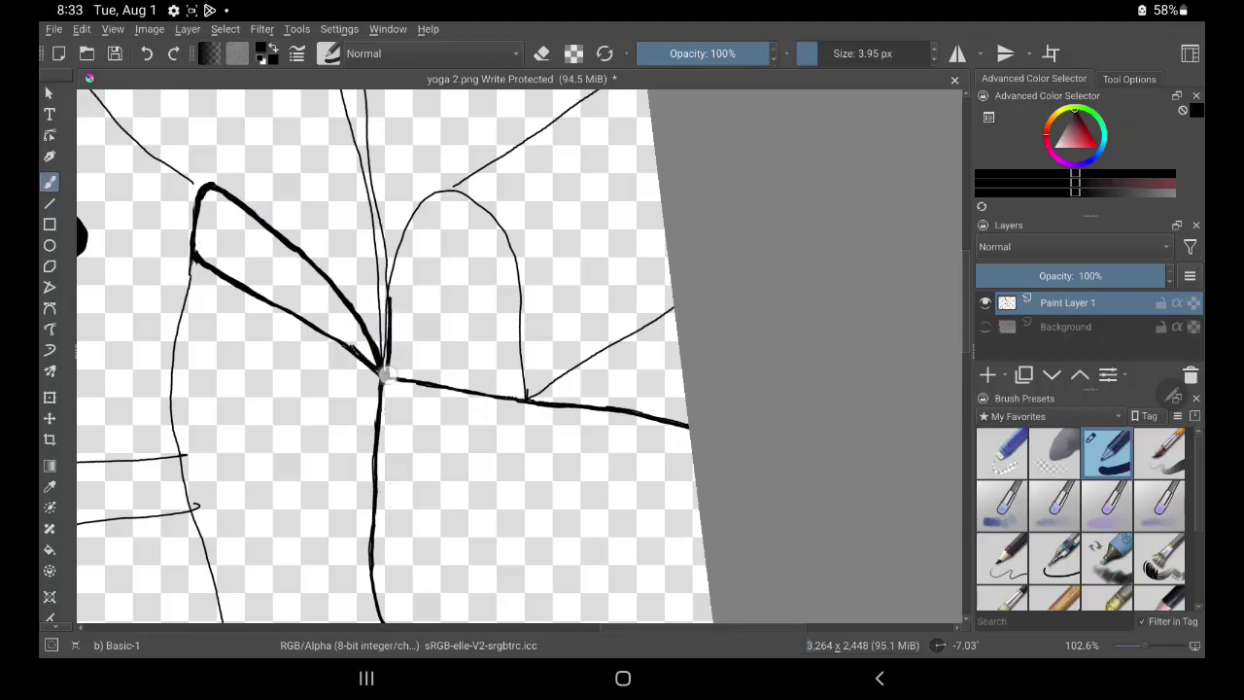
# Ink both sides of the arch and trim the heavy stroke on its upper right
pyautogui.moveTo(387, 373)
pyautogui.mouseDown()
pyautogui.moveTo(412, 224)
pyautogui.moveTo(487, 207)
pyautogui.moveTo(523, 362)
pyautogui.mouseUp()
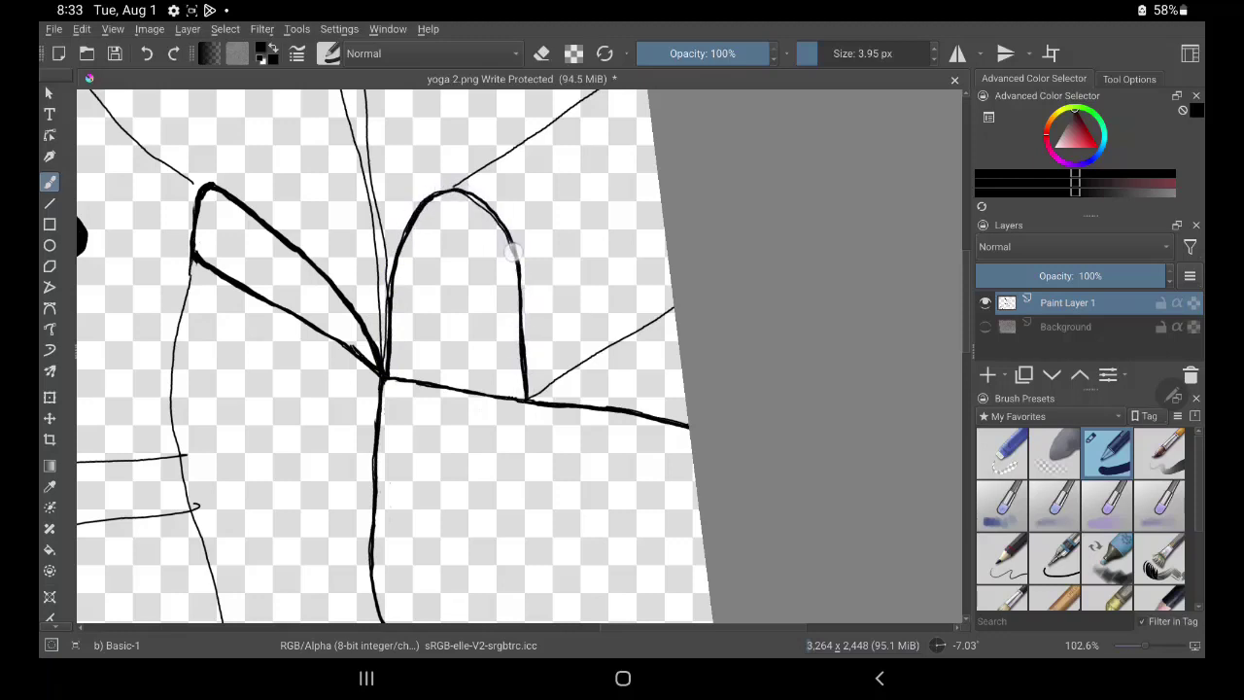
pyautogui.moveTo(523, 361); pyautogui.dragTo(500, 246)
pyautogui.press('e')
pyautogui.moveTo(473, 203)
pyautogui.mouseDown()
pyautogui.moveTo(427, 195)
pyautogui.moveTo(464, 188)
pyautogui.moveTo(515, 256)
pyautogui.mouseUp()
pyautogui.press('e')
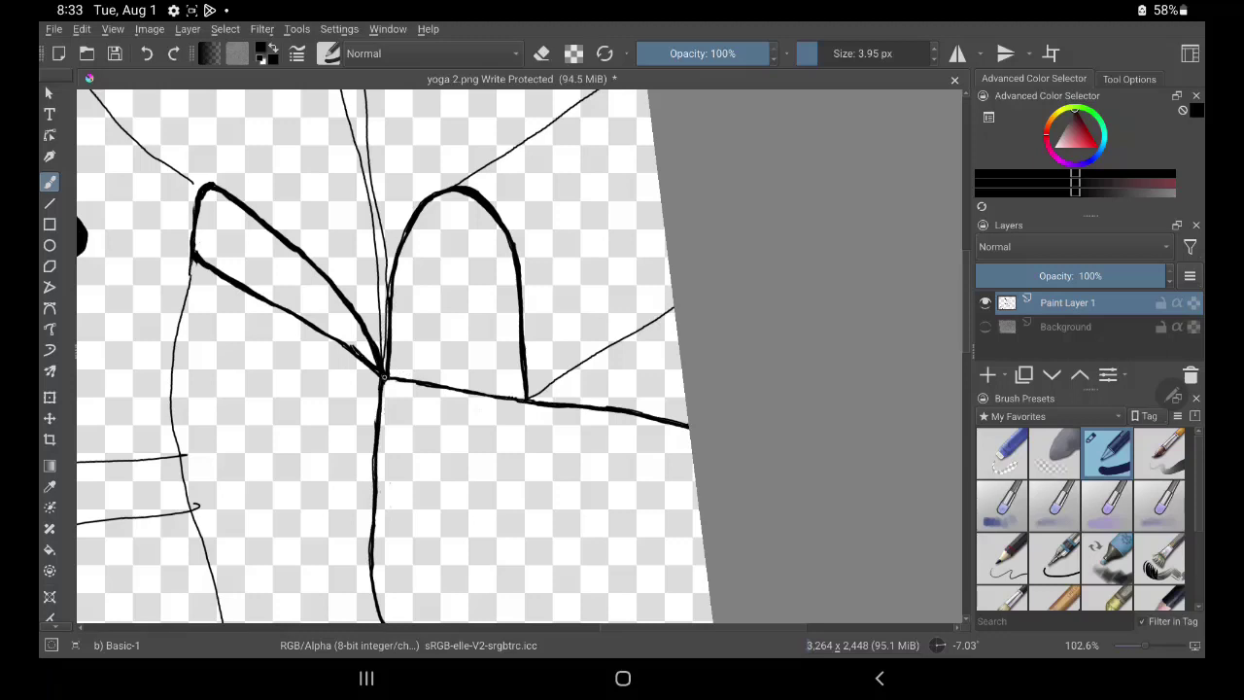
# Ink the line running right from the junction and the diagonal rising from the arch top
pyautogui.moveTo(384, 379)
pyautogui.mouseDown()
pyautogui.moveTo(583, 413)
pyautogui.moveTo(618, 341)
pyautogui.moveTo(676, 304)
pyautogui.mouseUp()
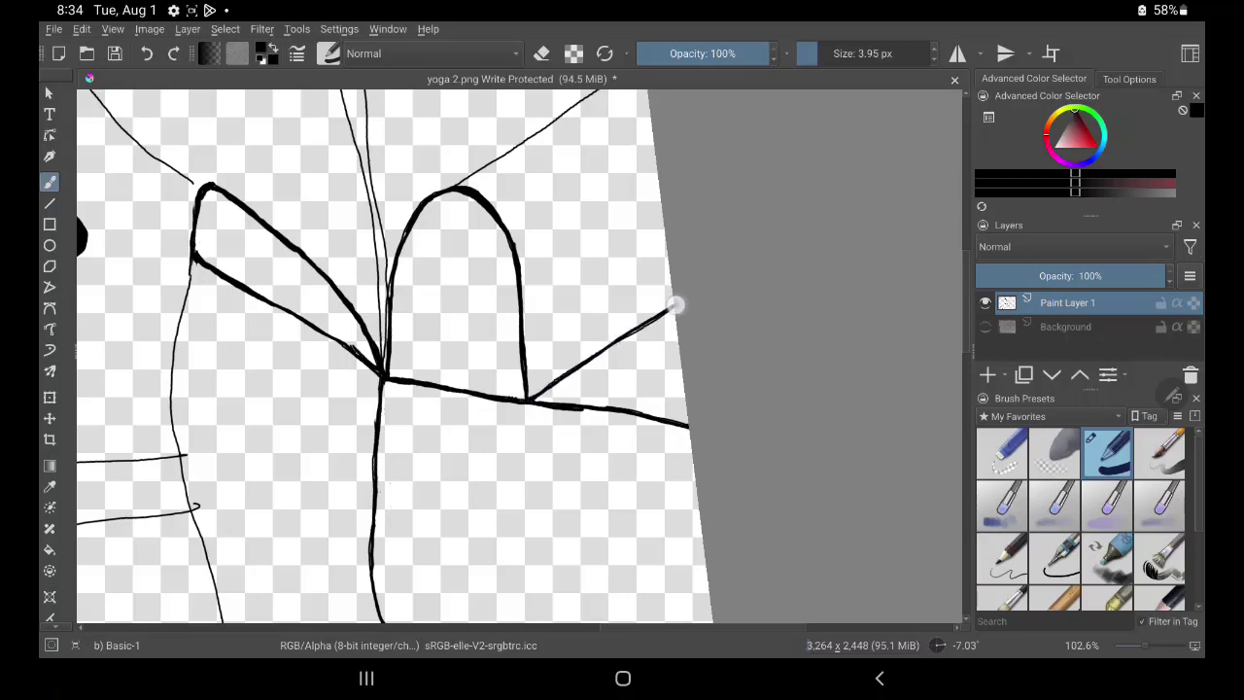
pyautogui.scroll(-1, 608, 286)
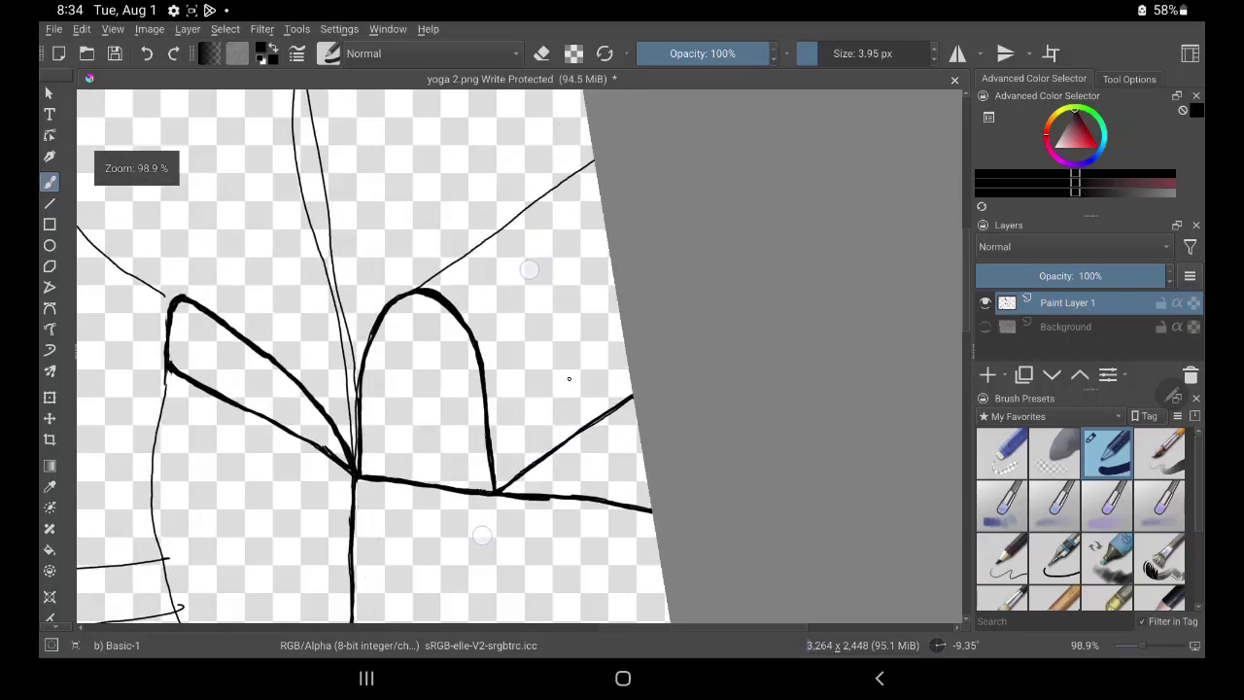
pyautogui.moveTo(416, 289); pyautogui.dragTo(570, 172)
pyautogui.moveTo(416, 288); pyautogui.dragTo(563, 172)
pyautogui.press('e')
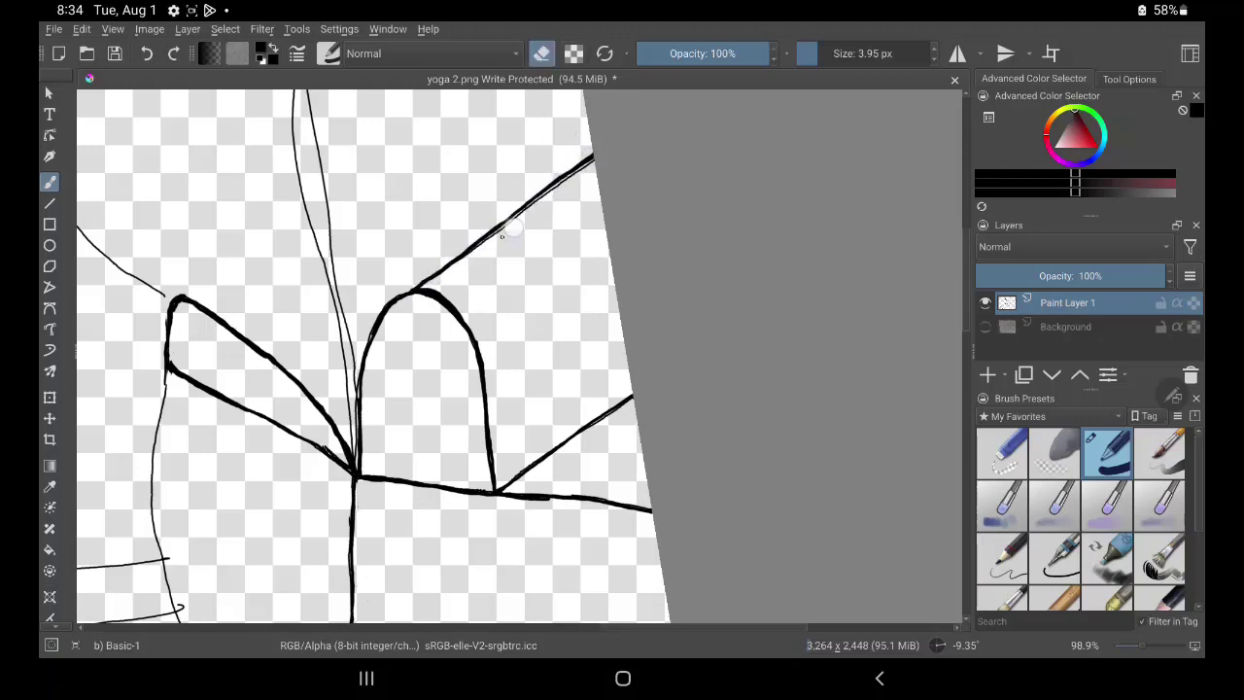
pyautogui.moveTo(552, 191)
pyautogui.mouseDown()
pyautogui.moveTo(581, 167)
pyautogui.moveTo(528, 212)
pyautogui.mouseUp()
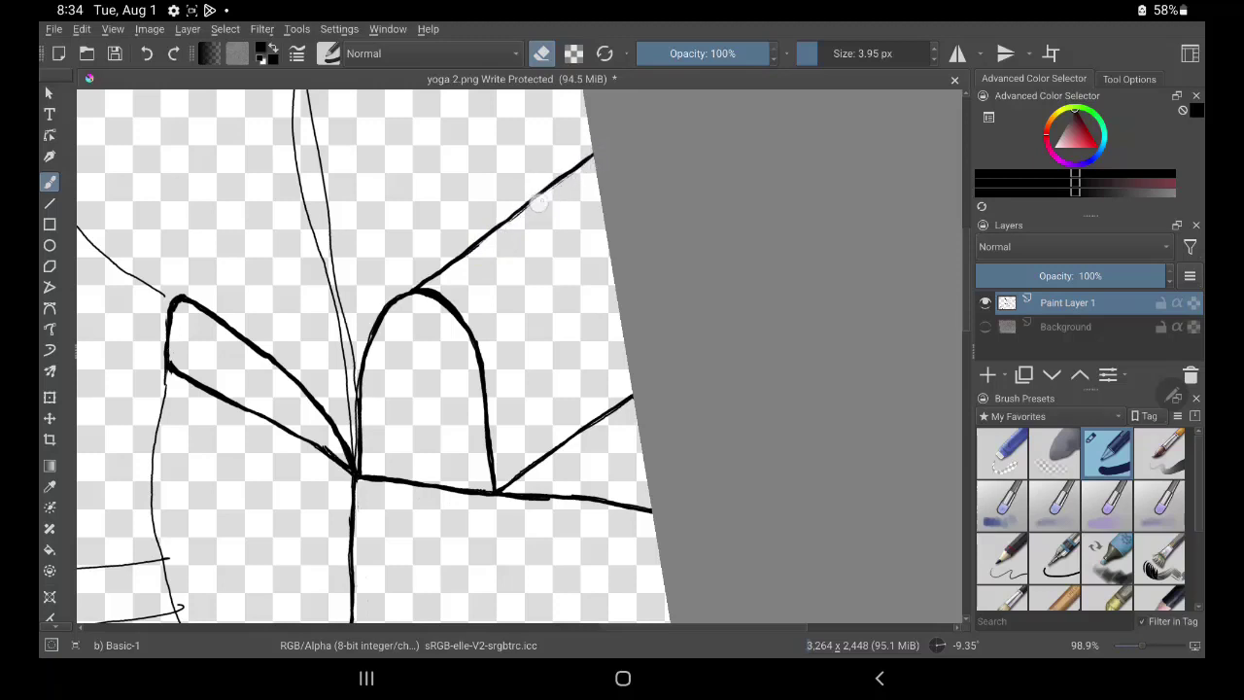
pyautogui.hotkey('ctrl', 'z')
pyautogui.scroll(-2, 451, 340)
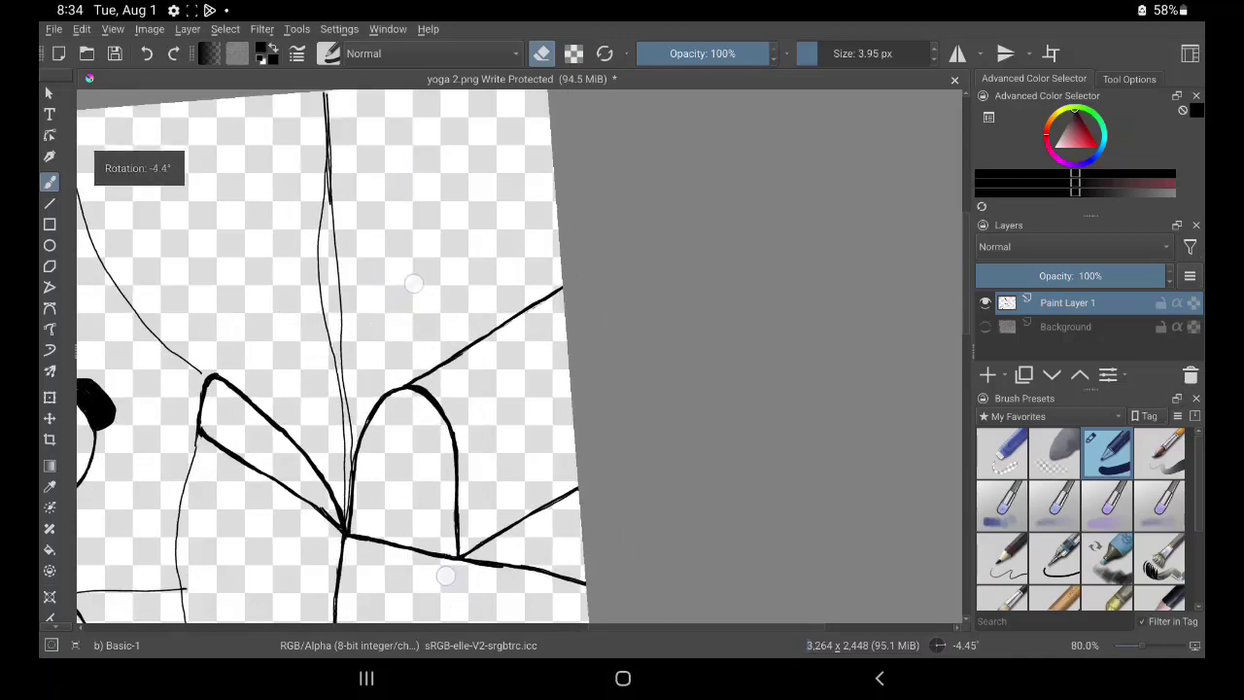
pyautogui.click(541, 53)
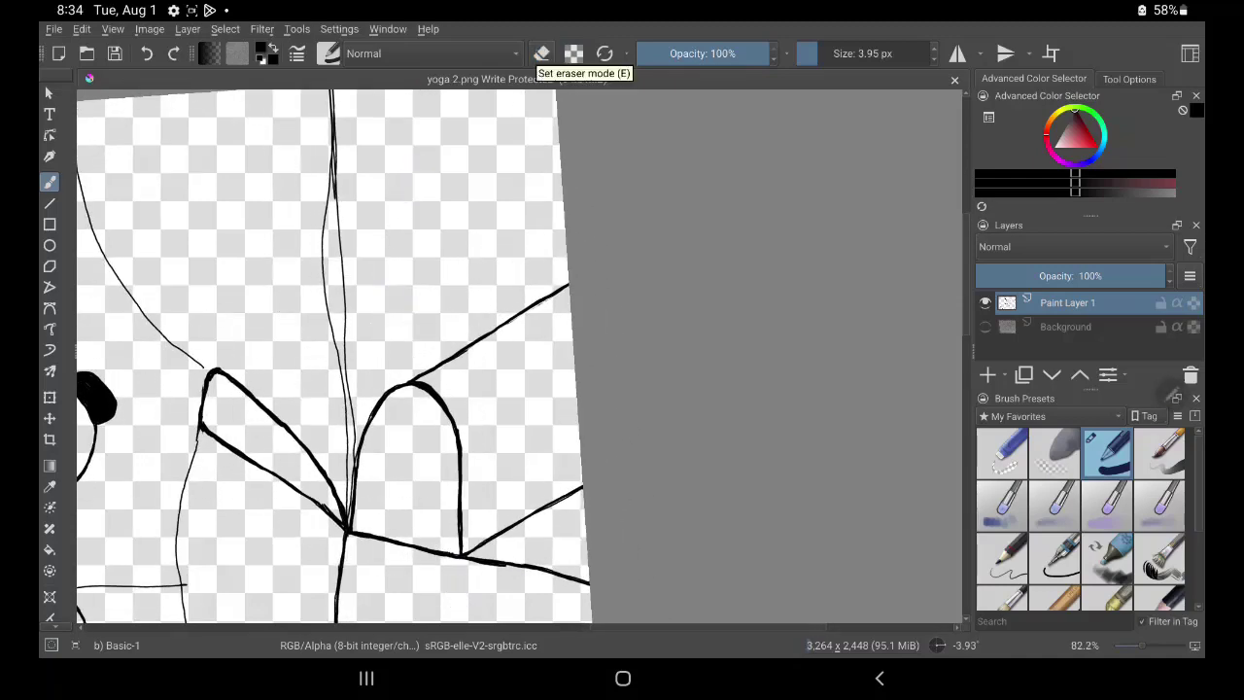
pyautogui.scroll(2, 434, 389)
pyautogui.scroll(1, 434, 392)
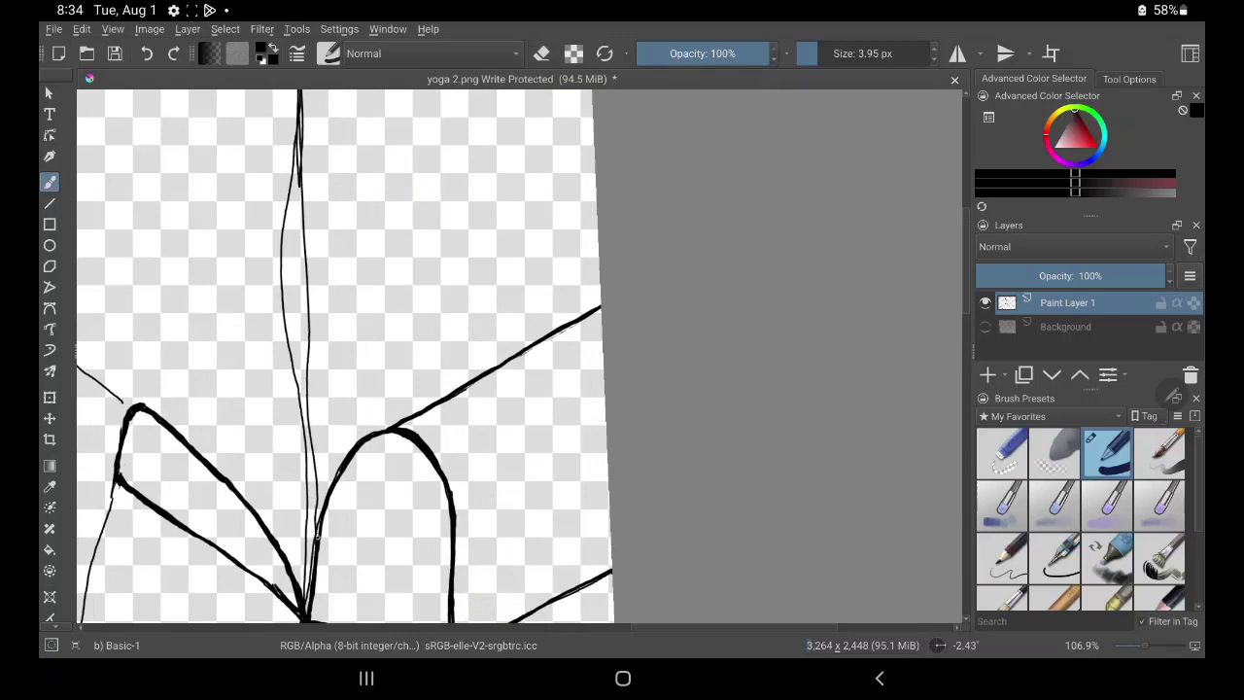
# Thicken the tall vertical line with several bold strokes along its length
pyautogui.moveTo(311, 535); pyautogui.dragTo(303, 109)
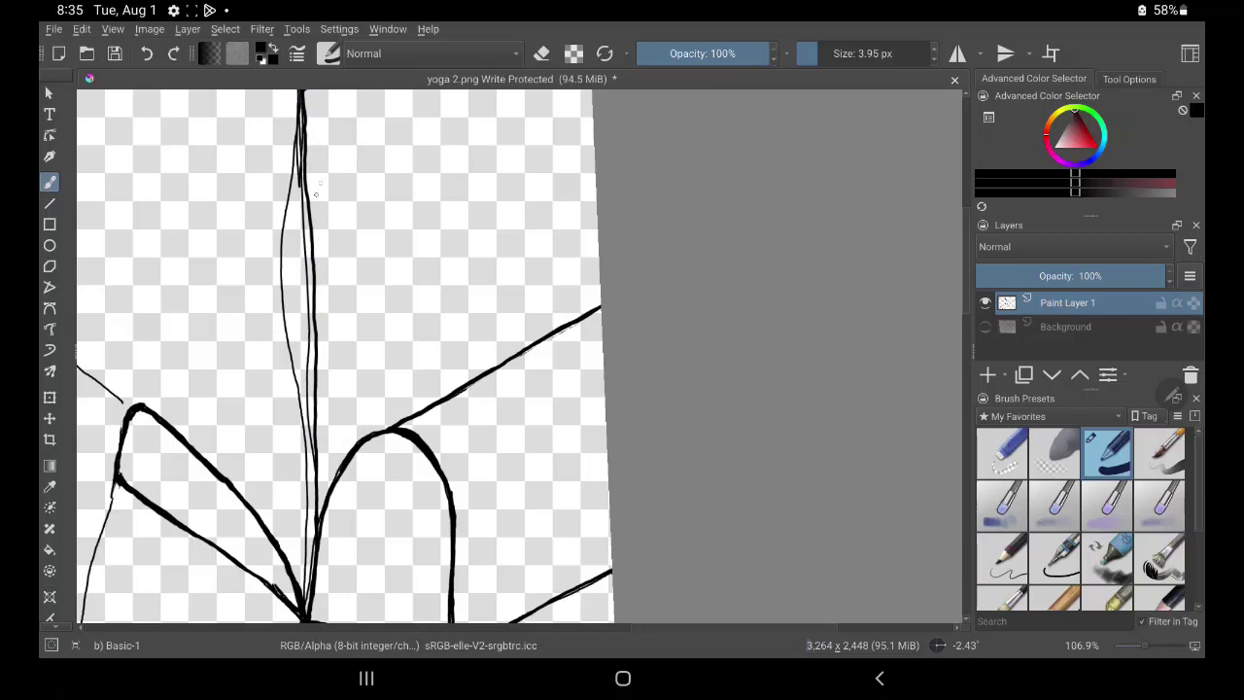
pyautogui.moveTo(304, 199); pyautogui.dragTo(300, 94)
pyautogui.moveTo(316, 529); pyautogui.dragTo(303, 178)
pyautogui.moveTo(311, 320); pyautogui.dragTo(298, 136)
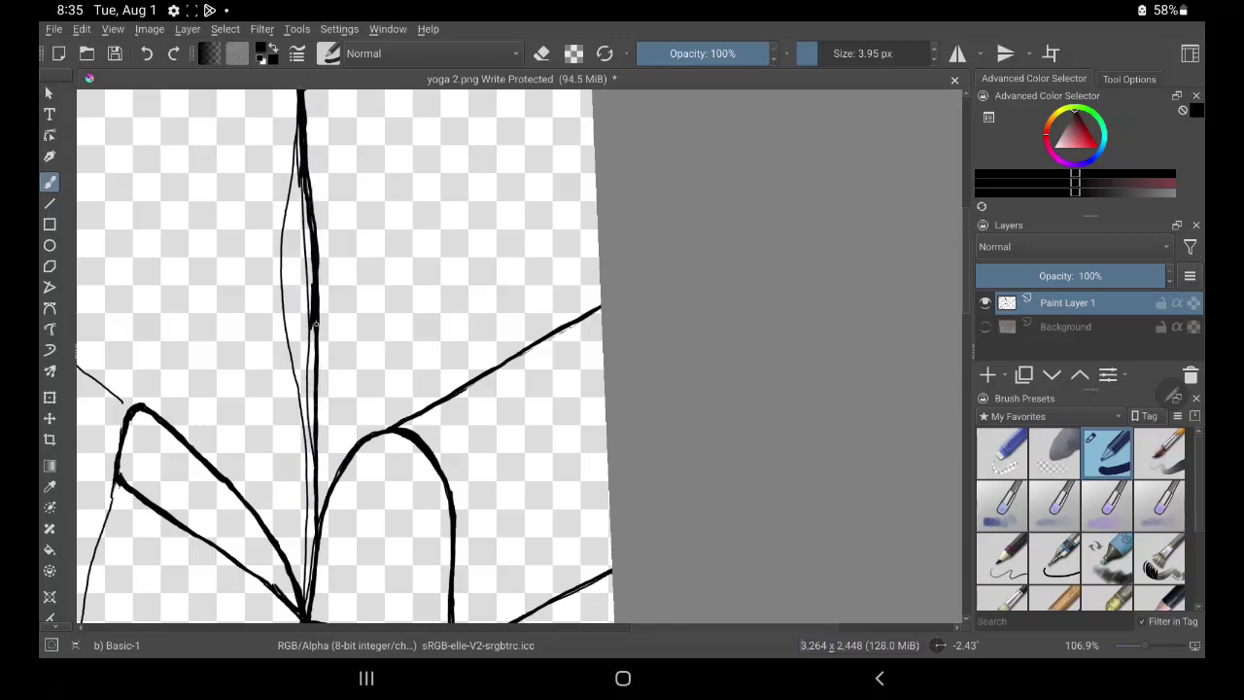
pyautogui.moveTo(315, 323); pyautogui.dragTo(309, 515)
# Erase the thin sketch marks beside the vertical line and redraw it as one solid stroke
pyautogui.press('e')
pyautogui.moveTo(282, 228)
pyautogui.mouseDown()
pyautogui.moveTo(303, 581)
pyautogui.moveTo(306, 550)
pyautogui.mouseUp()
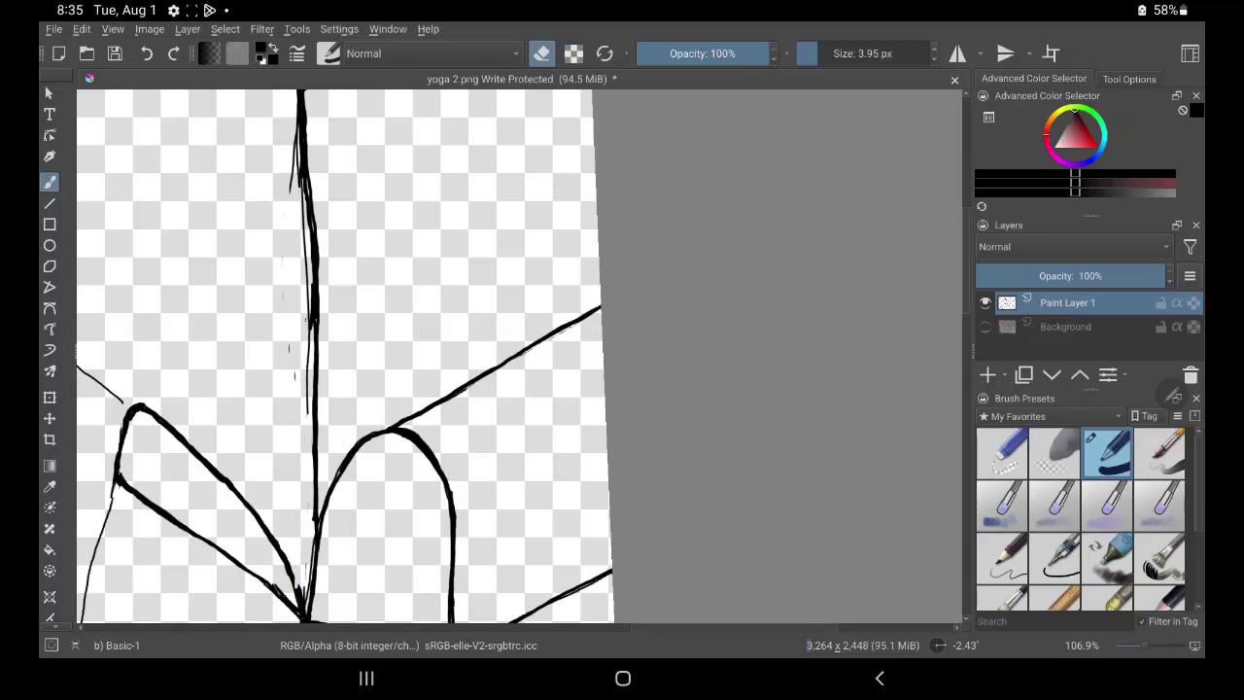
pyautogui.moveTo(304, 409)
pyautogui.mouseDown()
pyautogui.moveTo(308, 257)
pyautogui.moveTo(307, 286)
pyautogui.mouseUp()
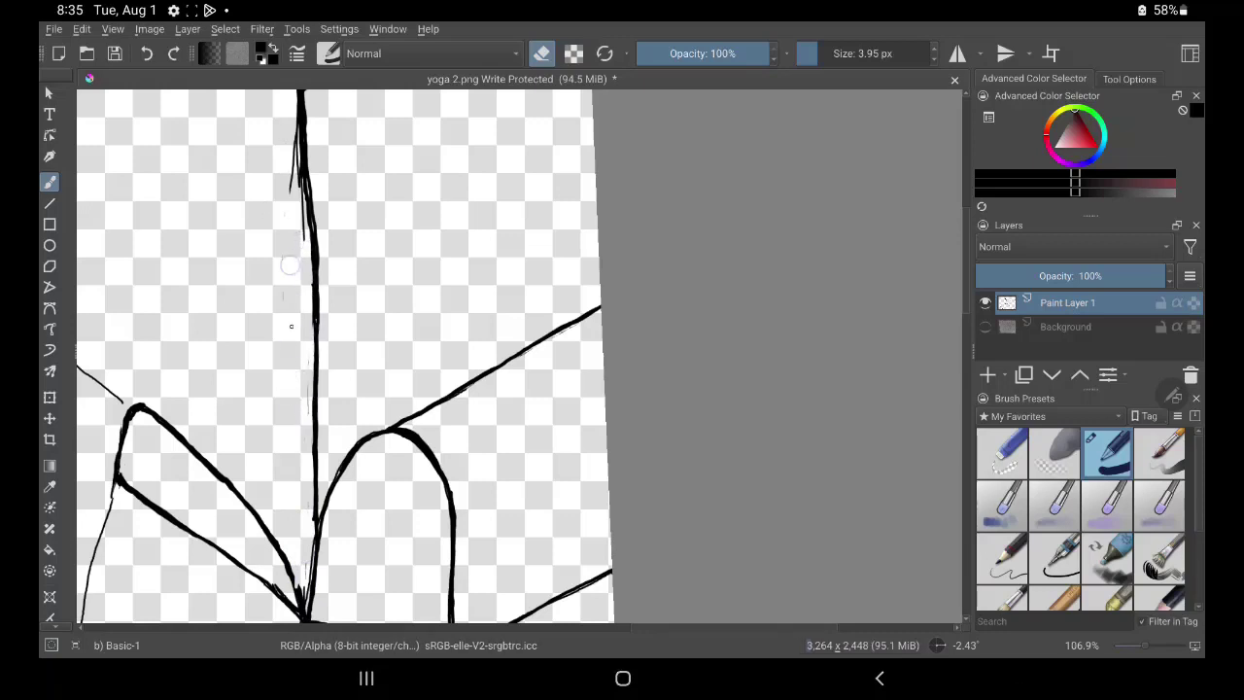
pyautogui.scroll(3, 340, 355)
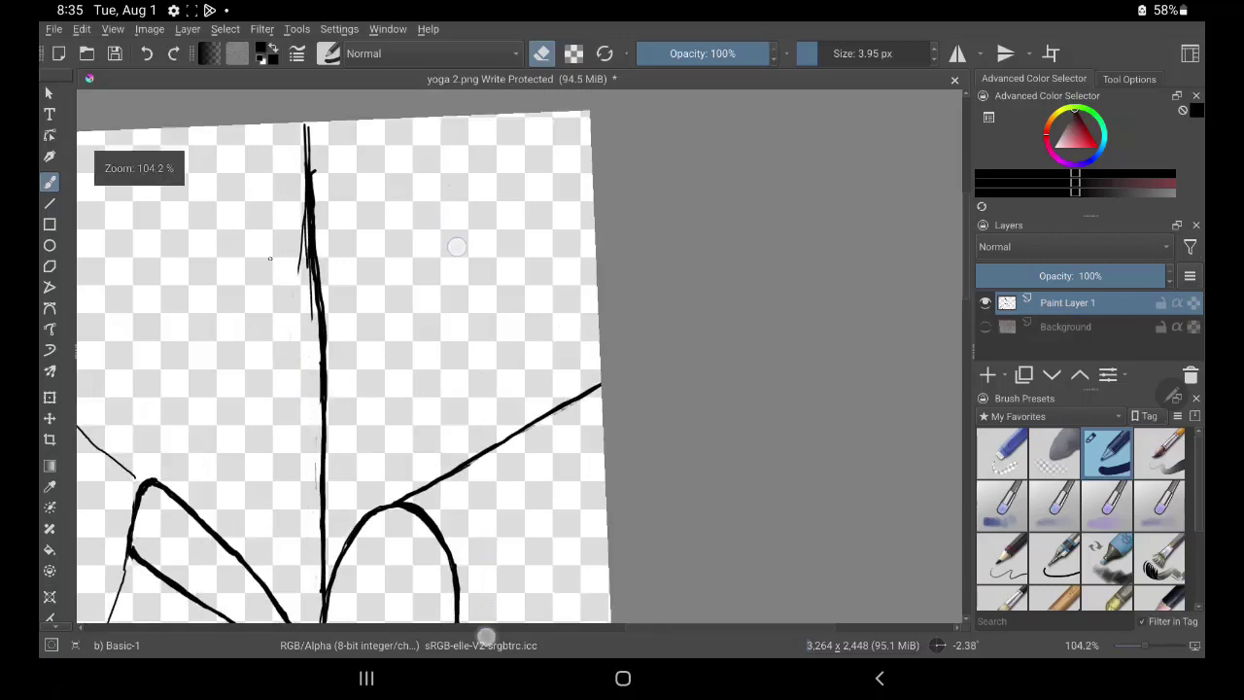
pyautogui.moveTo(306, 245)
pyautogui.mouseDown()
pyautogui.moveTo(309, 292)
pyautogui.moveTo(301, 126)
pyautogui.moveTo(302, 289)
pyautogui.mouseUp()
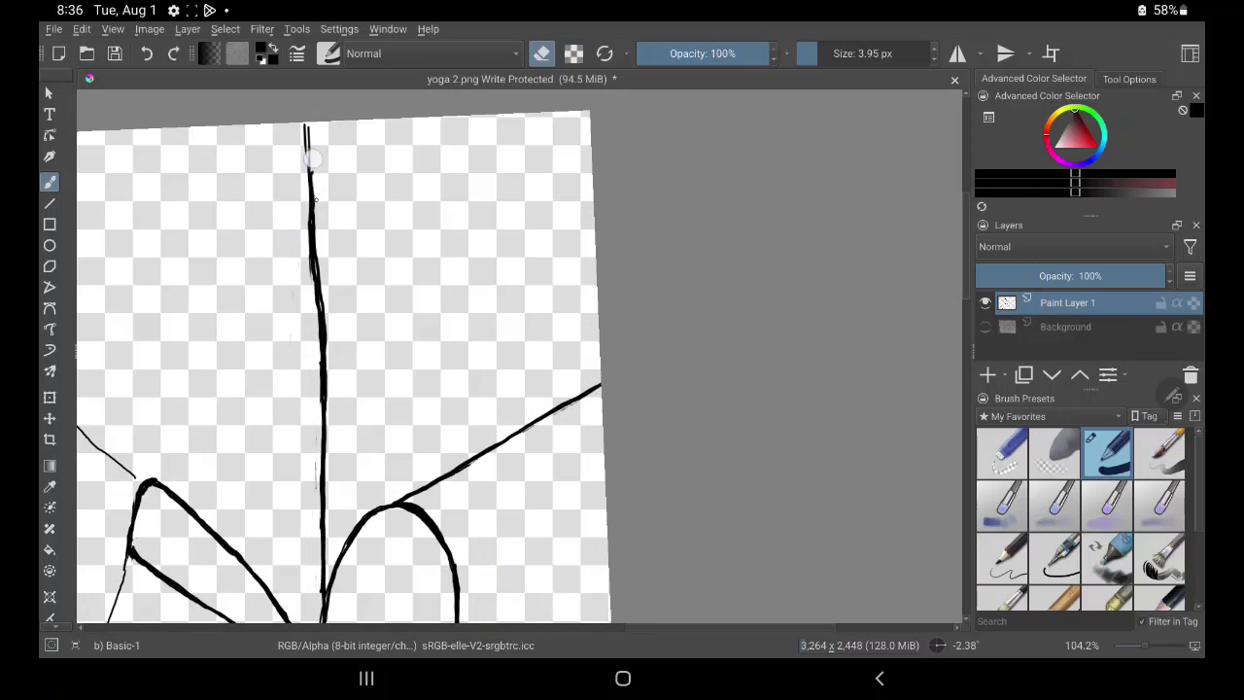
pyautogui.moveTo(313, 158)
pyautogui.mouseDown()
pyautogui.moveTo(324, 400)
pyautogui.moveTo(306, 112)
pyautogui.moveTo(314, 273)
pyautogui.mouseUp()
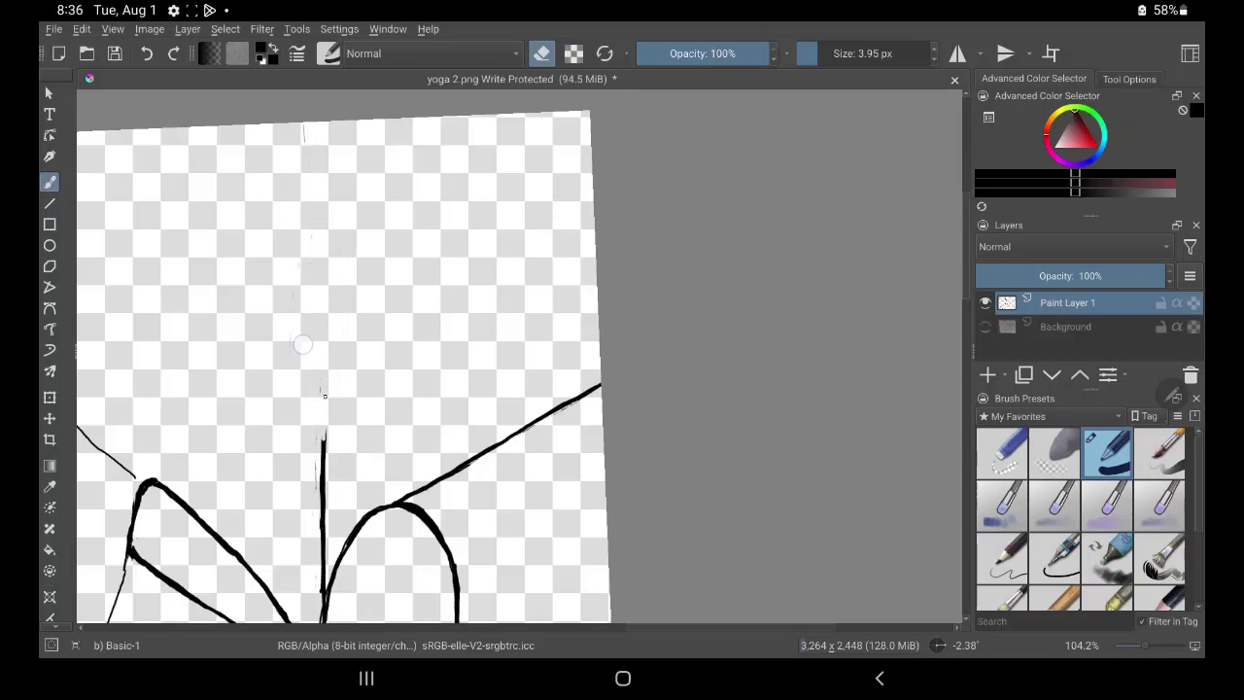
pyautogui.press('e')
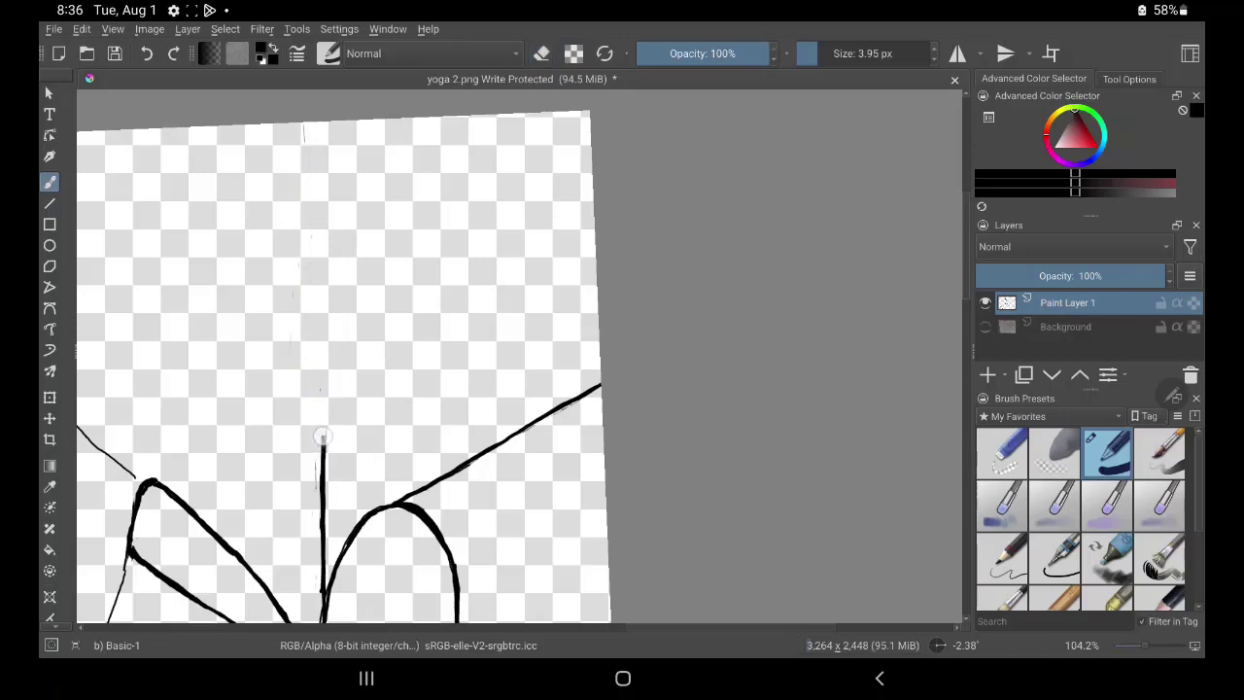
pyautogui.moveTo(323, 437); pyautogui.dragTo(333, 93)
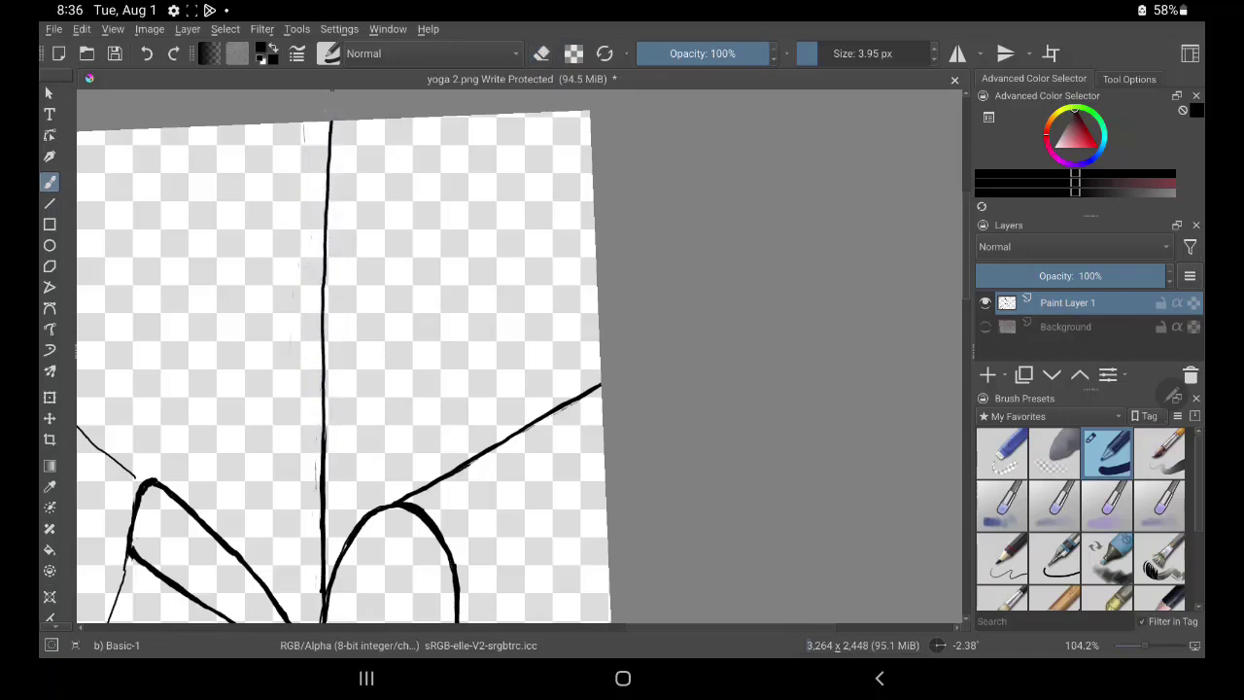
pyautogui.moveTo(324, 389); pyautogui.dragTo(670, 447)
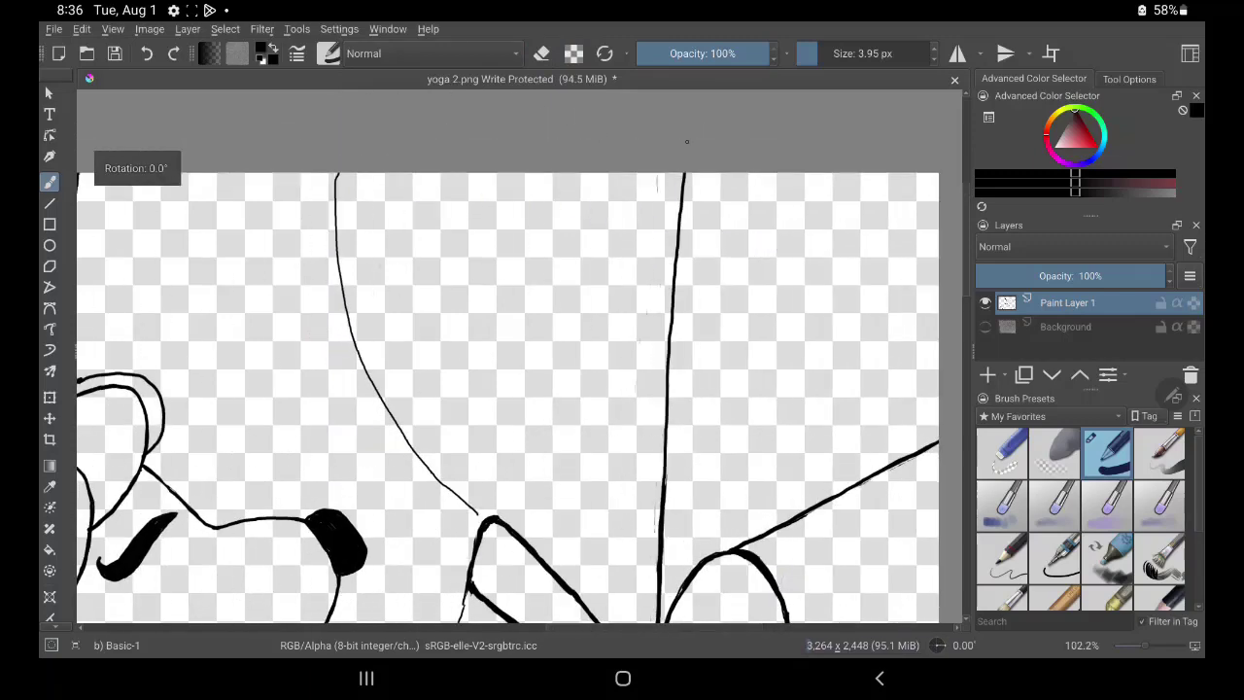
# Thicken the upper section of the long curved line and the short diagonal line
pyautogui.moveTo(336, 173); pyautogui.dragTo(333, 210)
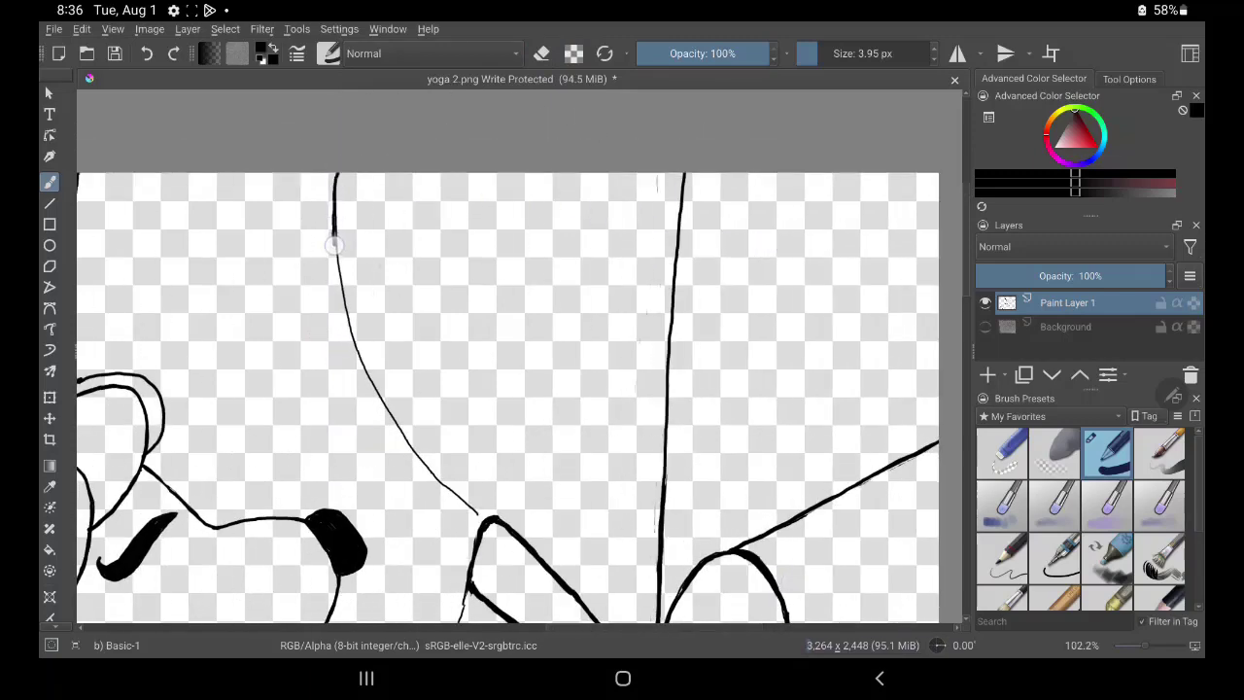
pyautogui.moveTo(338, 271); pyautogui.dragTo(341, 306)
pyautogui.moveTo(347, 327); pyautogui.dragTo(335, 203)
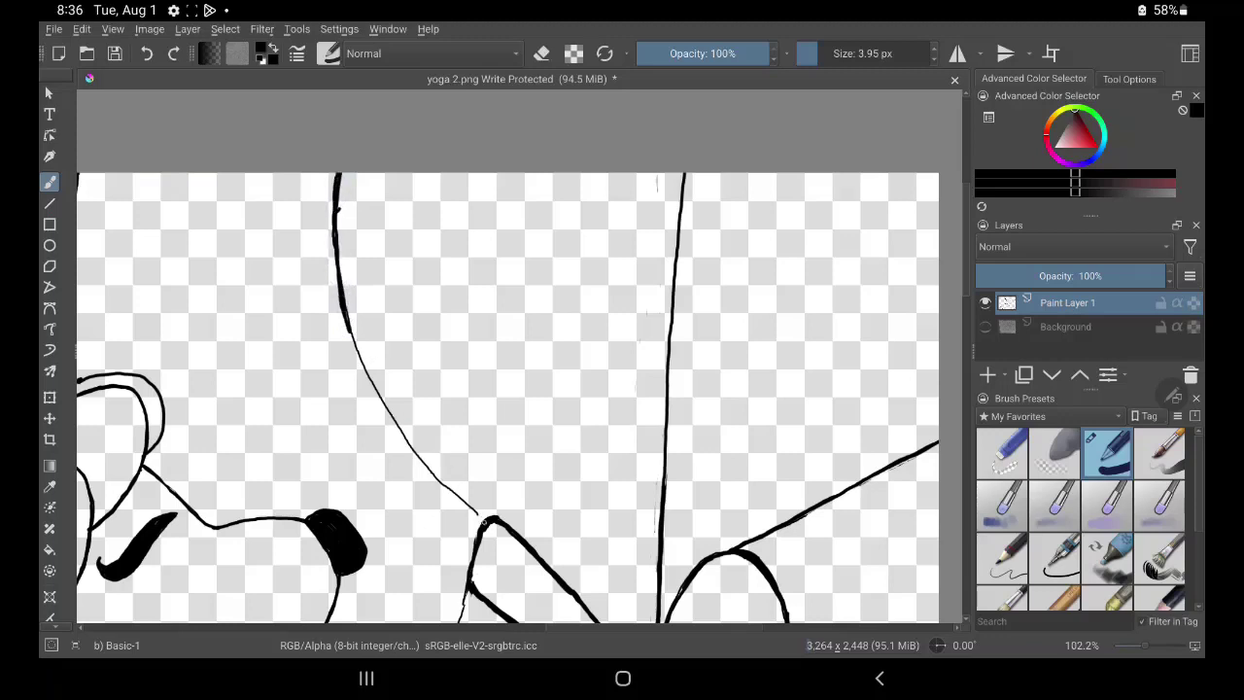
pyautogui.moveTo(483, 521)
pyautogui.mouseDown()
pyautogui.moveTo(420, 458)
pyautogui.moveTo(345, 316)
pyautogui.moveTo(418, 457)
pyautogui.mouseUp()
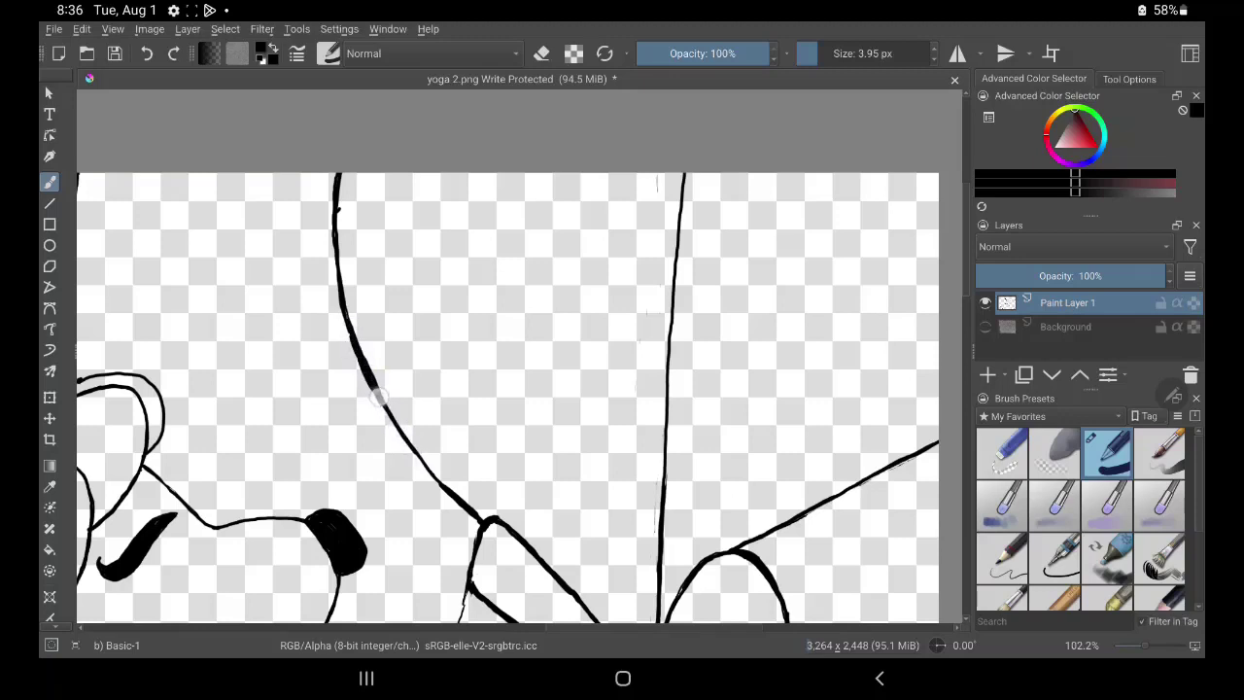
# Ink the lower part of the curve, clean its rough edge, and redraw it solid black
pyautogui.moveTo(375, 389)
pyautogui.mouseDown()
pyautogui.moveTo(437, 486)
pyautogui.moveTo(481, 520)
pyautogui.moveTo(410, 445)
pyautogui.mouseUp()
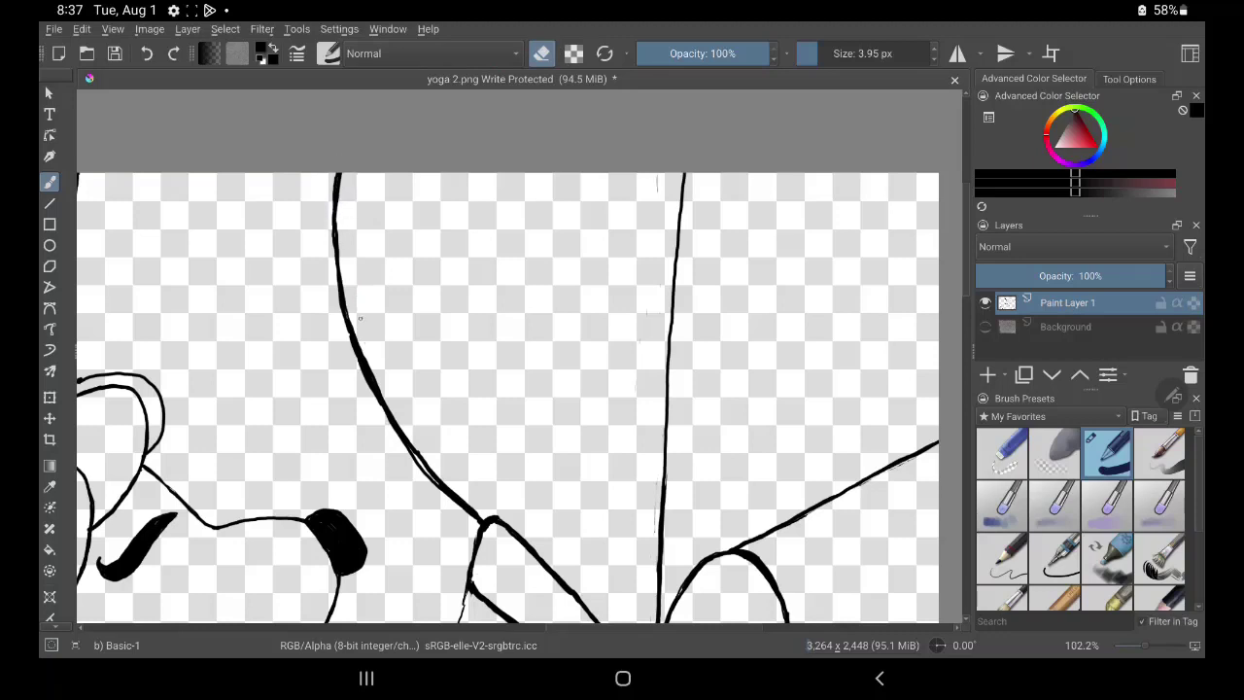
pyautogui.moveTo(365, 353); pyautogui.dragTo(381, 383)
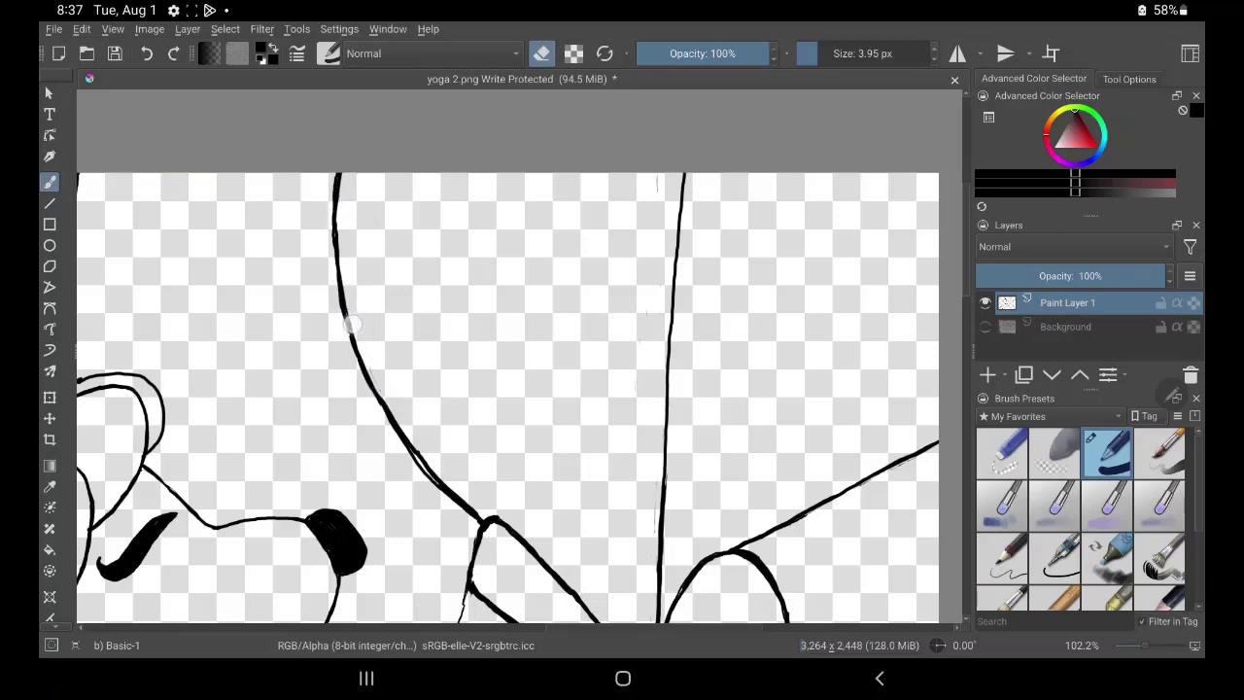
pyautogui.moveTo(350, 324)
pyautogui.mouseDown()
pyautogui.moveTo(442, 480)
pyautogui.moveTo(478, 513)
pyautogui.mouseUp()
pyautogui.press('e')
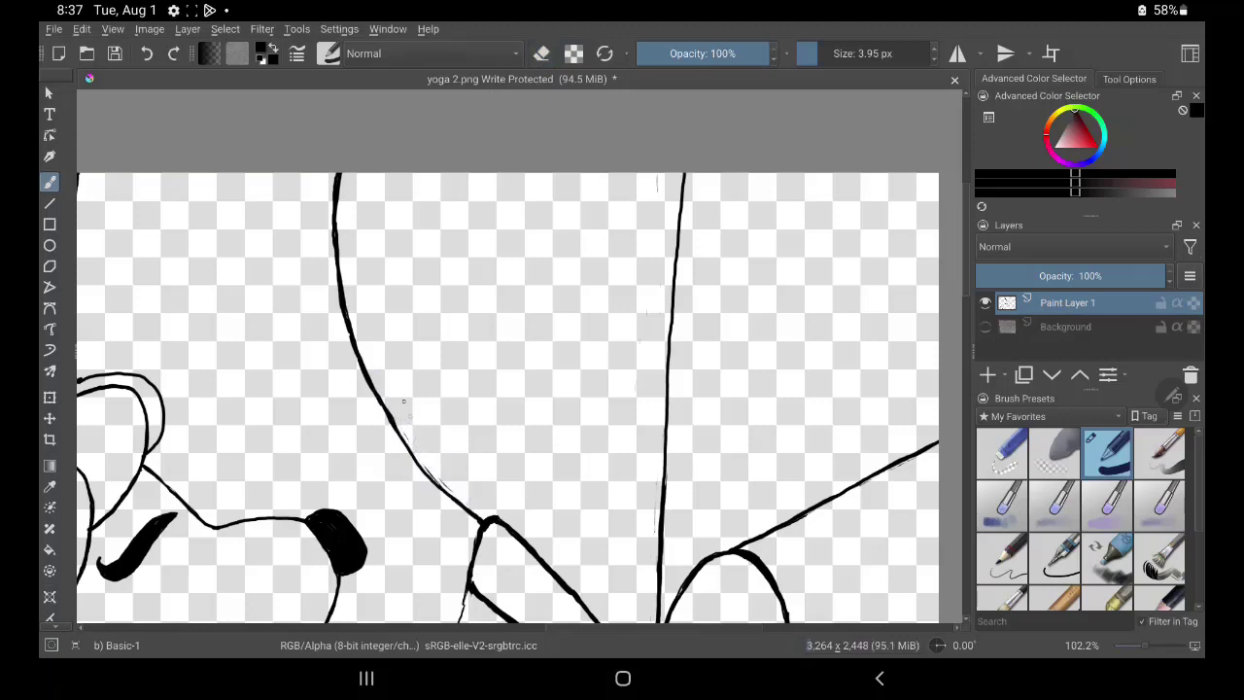
pyautogui.moveTo(394, 426); pyautogui.dragTo(480, 521)
pyautogui.moveTo(426, 198)
pyautogui.mouseDown()
pyautogui.moveTo(544, 253)
pyautogui.moveTo(603, 408)
pyautogui.mouseUp()
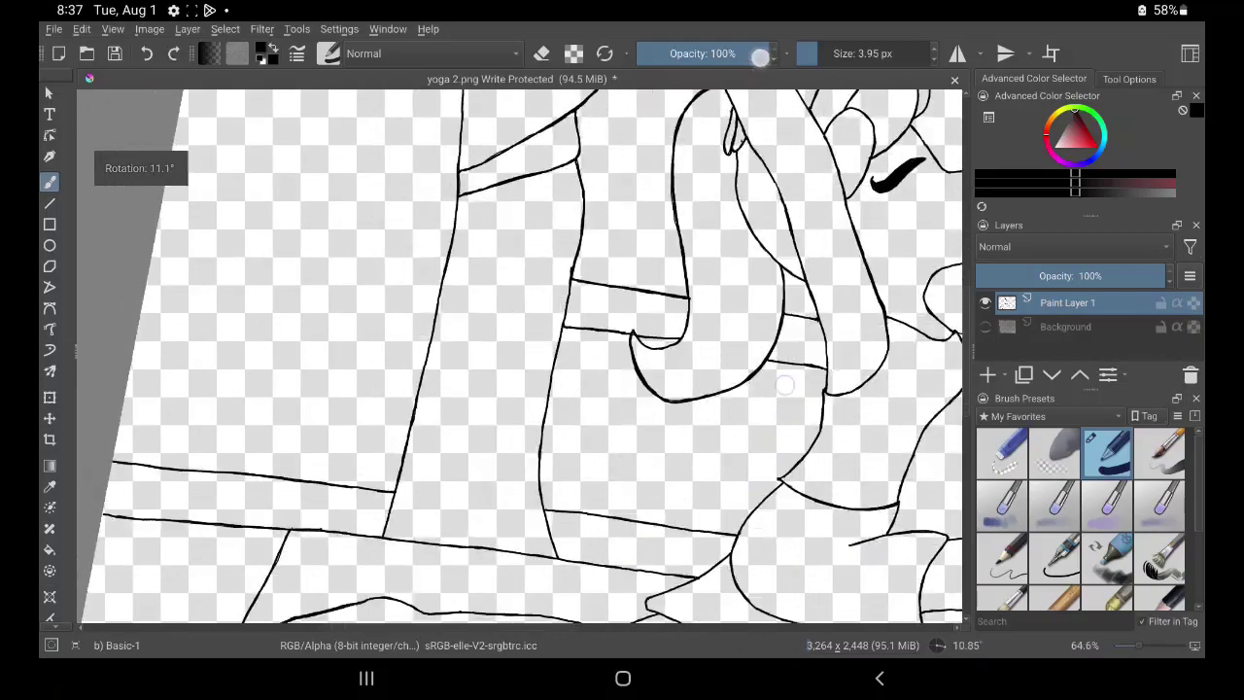
# Ink the two horizontal lines beside the chest and erase the thin sketch lines near them
pyautogui.moveTo(602, 505)
pyautogui.mouseDown()
pyautogui.moveTo(643, 533)
pyautogui.moveTo(682, 499)
pyautogui.moveTo(627, 533)
pyautogui.moveTo(665, 579)
pyautogui.moveTo(613, 626)
pyautogui.mouseUp()
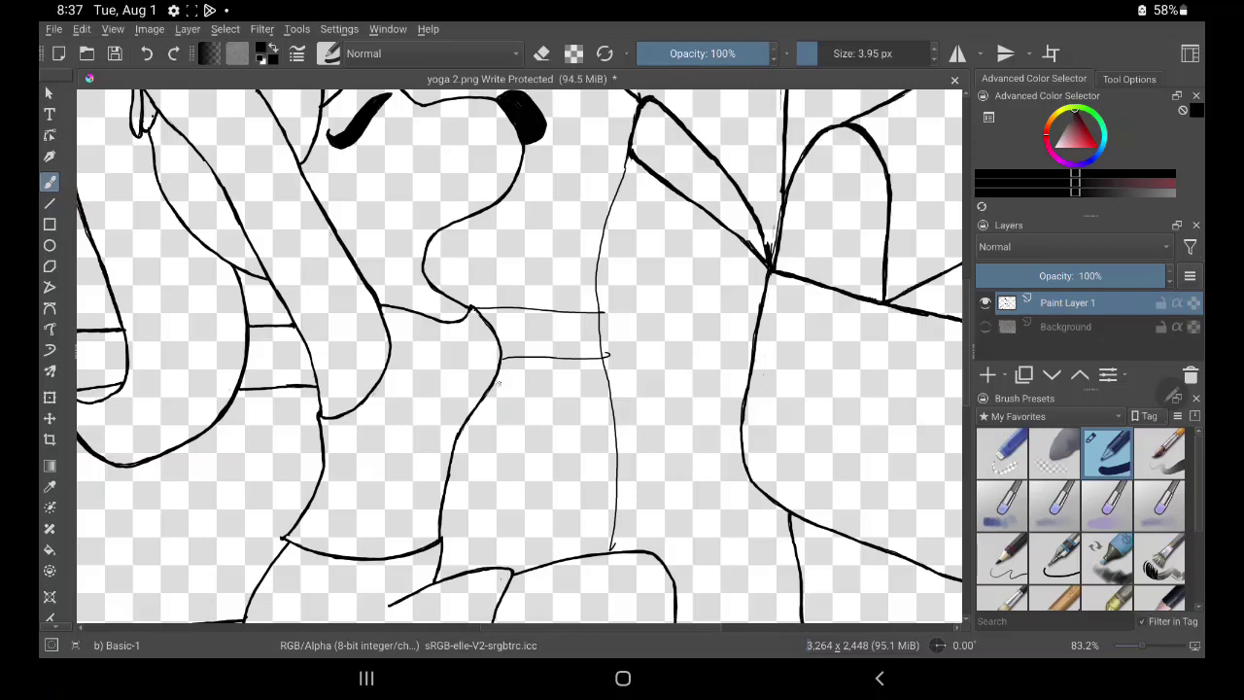
pyautogui.moveTo(526, 380)
pyautogui.mouseDown()
pyautogui.moveTo(610, 379)
pyautogui.moveTo(499, 384)
pyautogui.mouseUp()
pyautogui.moveTo(508, 324); pyautogui.dragTo(603, 325)
pyautogui.moveTo(603, 326); pyautogui.dragTo(503, 323)
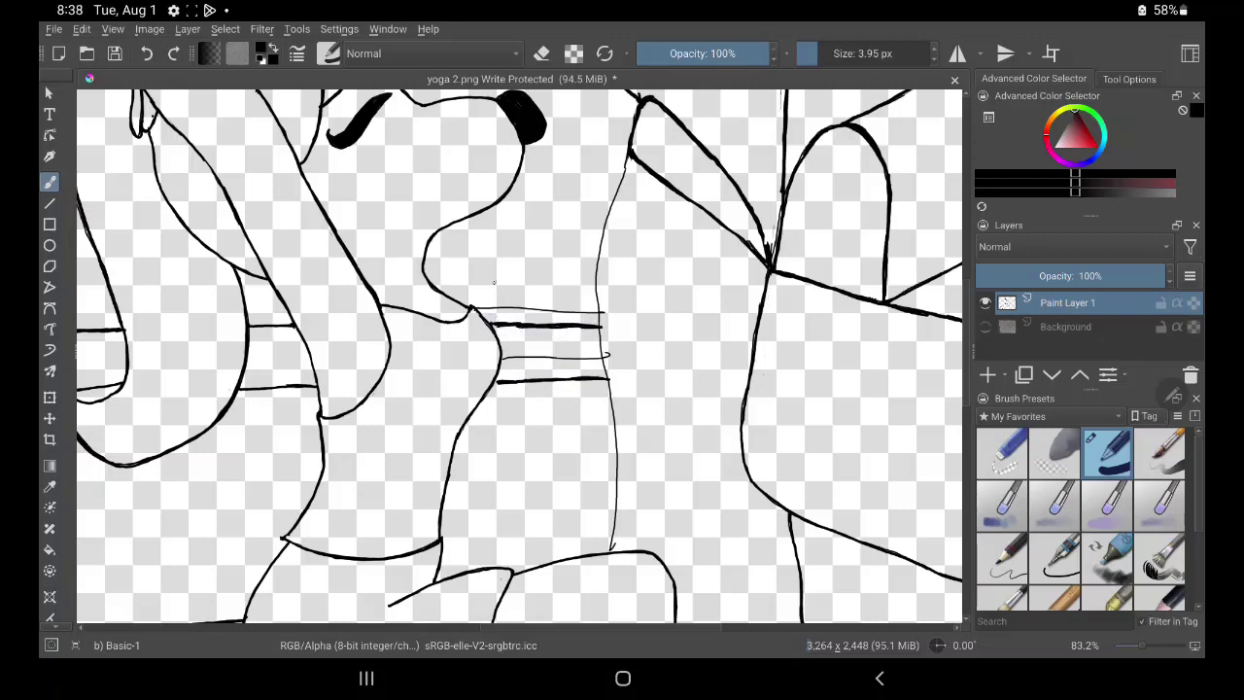
pyautogui.click(541, 54)
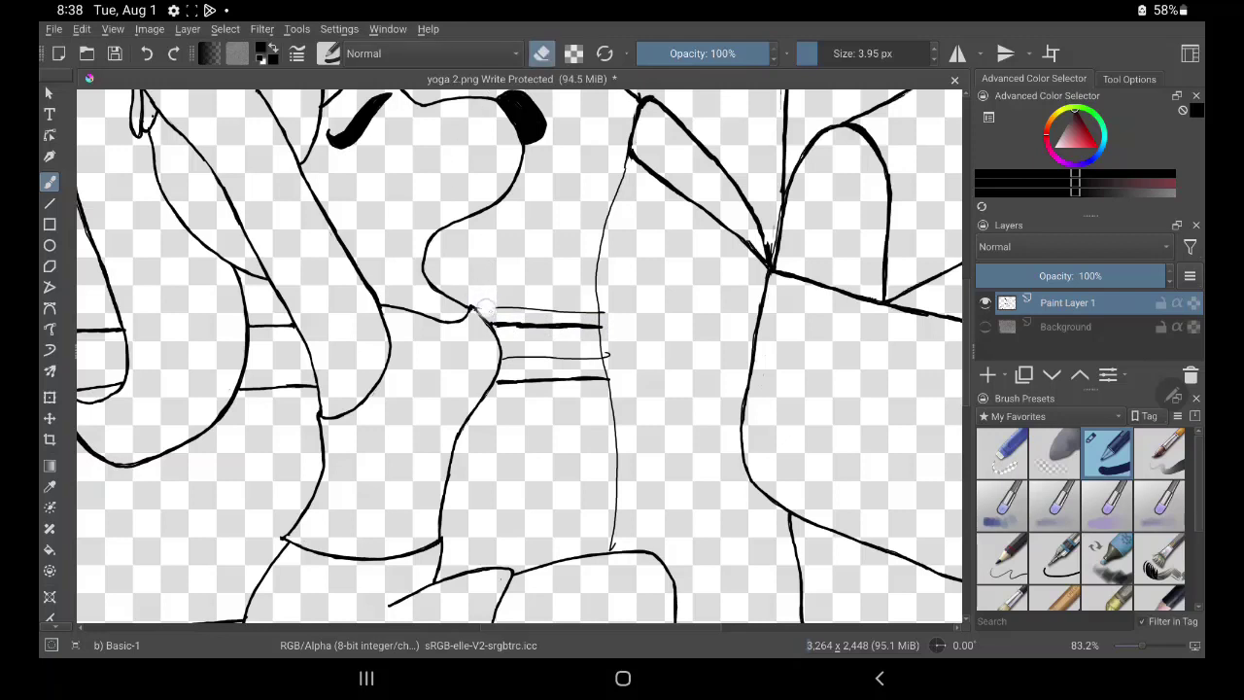
pyautogui.moveTo(482, 307); pyautogui.dragTo(593, 311)
pyautogui.moveTo(550, 357)
pyautogui.mouseDown()
pyautogui.moveTo(583, 357)
pyautogui.moveTo(507, 358)
pyautogui.moveTo(588, 354)
pyautogui.mouseUp()
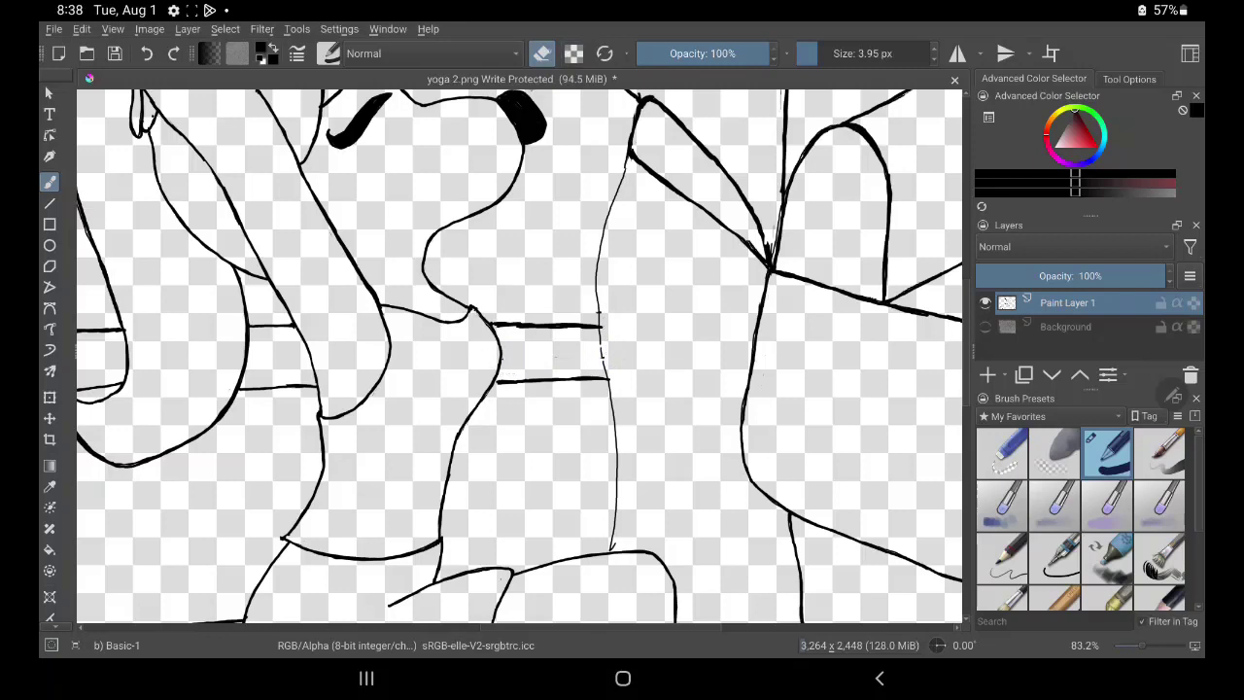
# Ink the vertical contour bold from top to bottom in three strokes
pyautogui.press('e')
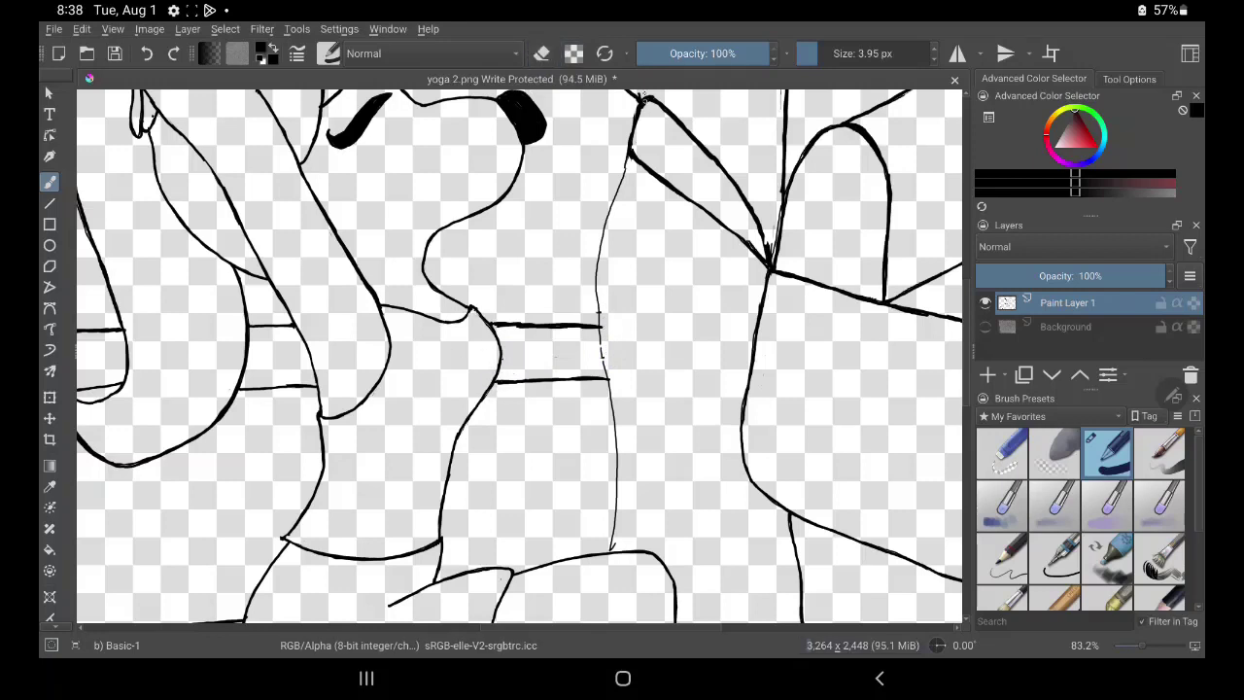
pyautogui.moveTo(634, 152); pyautogui.dragTo(605, 224)
pyautogui.moveTo(611, 554); pyautogui.dragTo(616, 455)
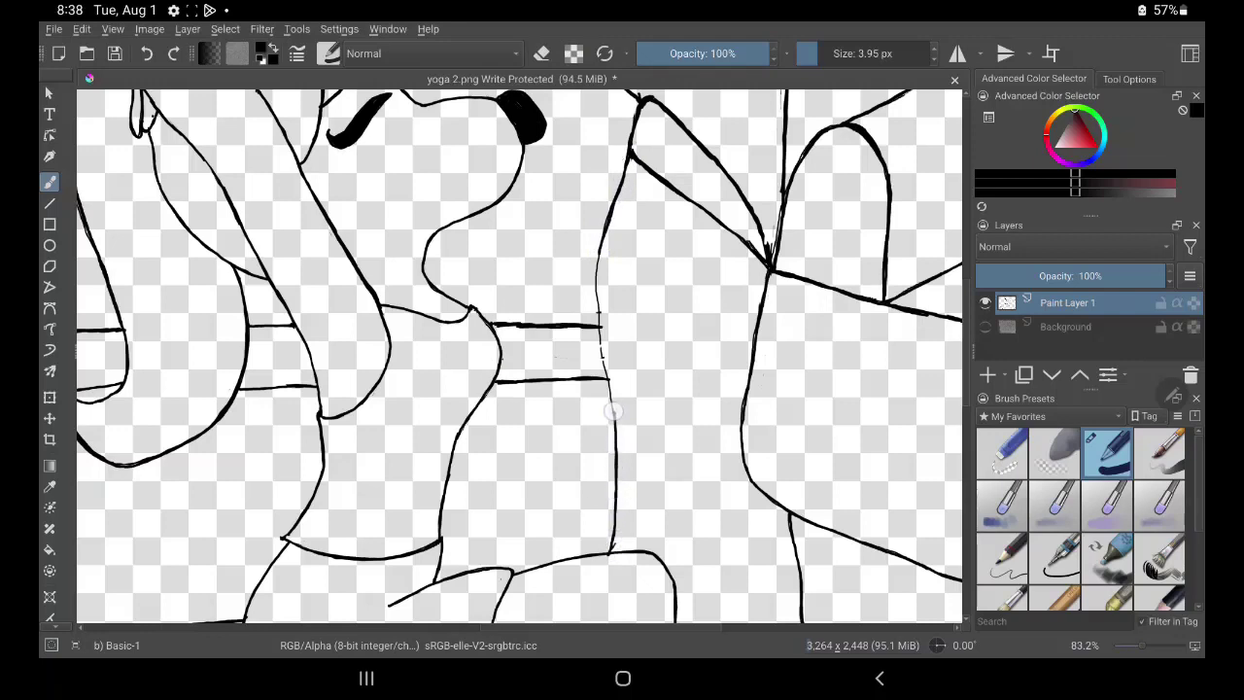
pyautogui.moveTo(613, 412)
pyautogui.mouseDown()
pyautogui.moveTo(596, 297)
pyautogui.moveTo(607, 212)
pyautogui.mouseUp()
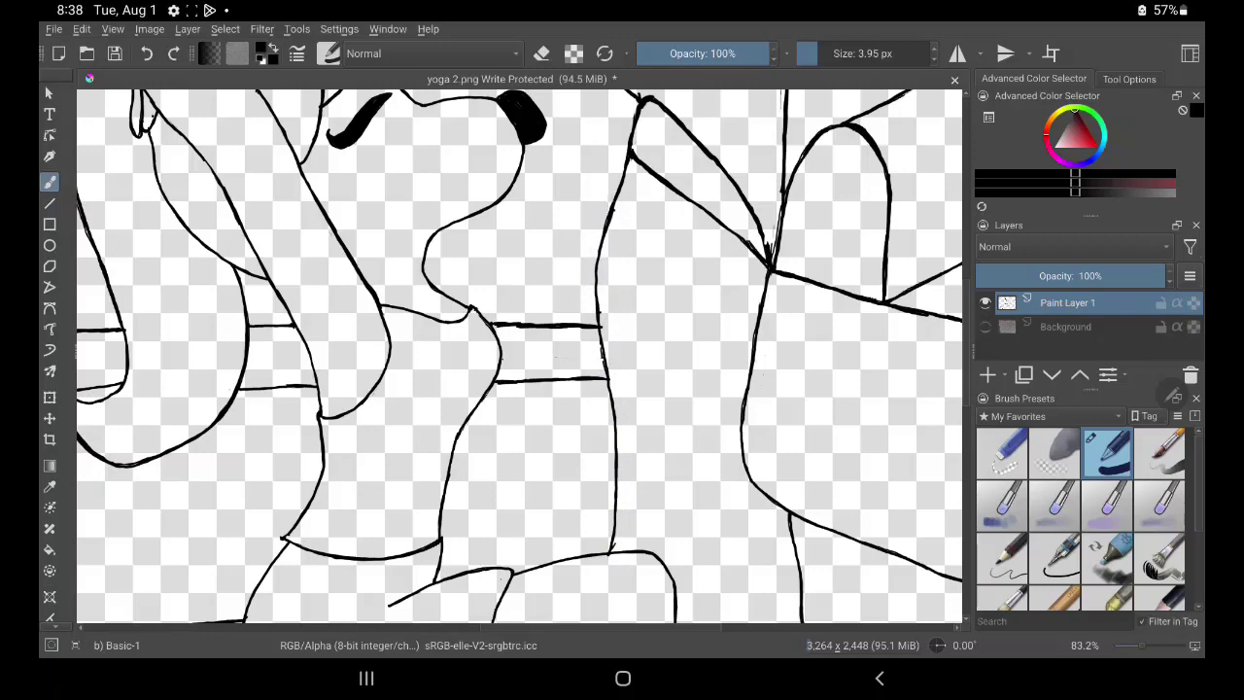
# Trim the vertical contour's overshoots and the upper horizontal line's end, then zoom out
pyautogui.scroll(3, 610, 199)
pyautogui.scroll(2, 610, 199)
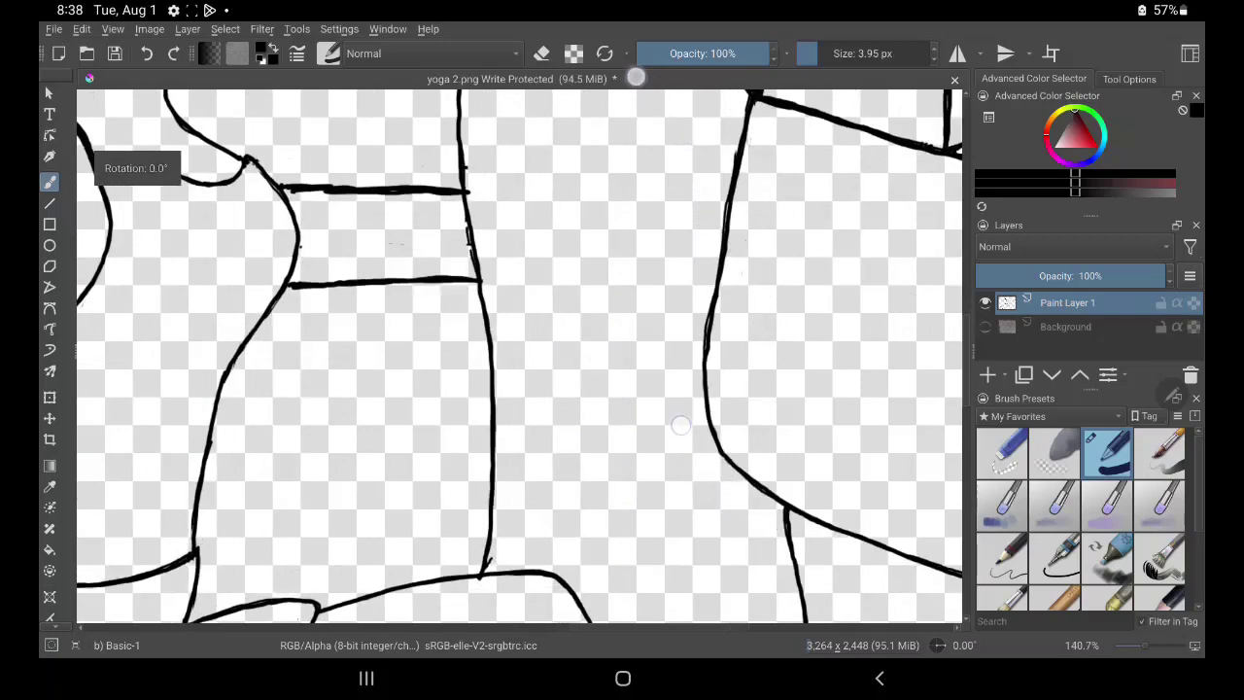
pyautogui.click(541, 53)
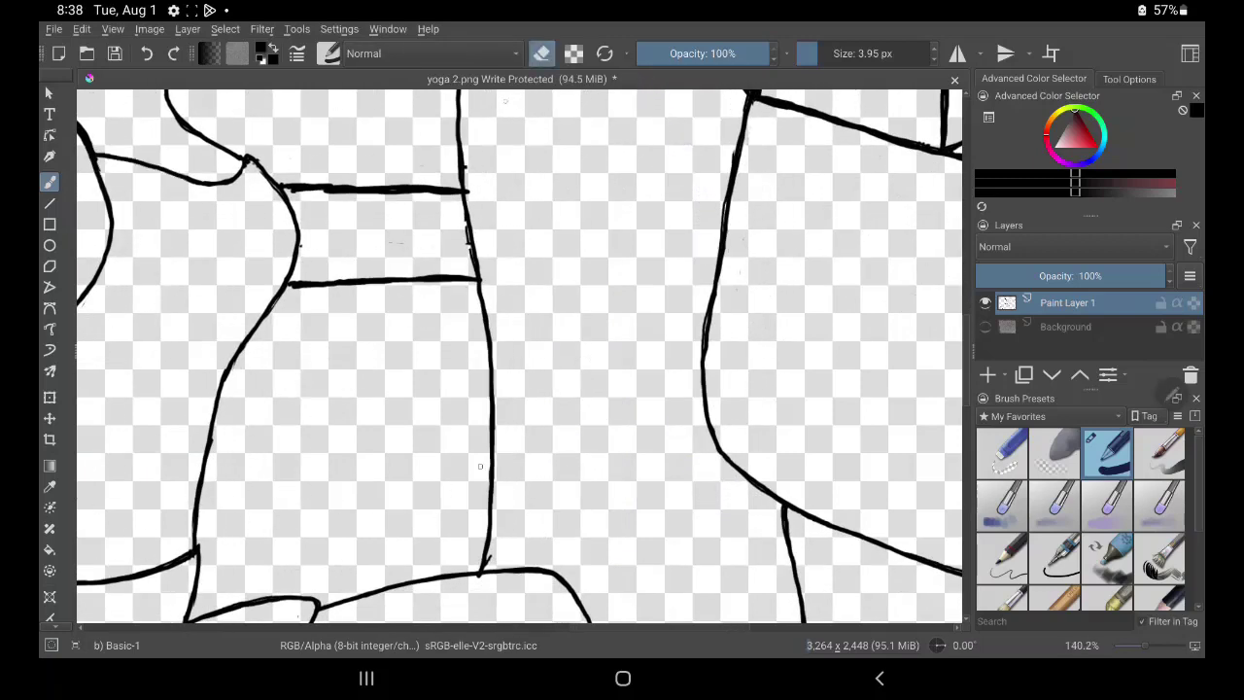
pyautogui.moveTo(471, 197); pyautogui.dragTo(468, 257)
pyautogui.moveTo(470, 187); pyautogui.dragTo(465, 158)
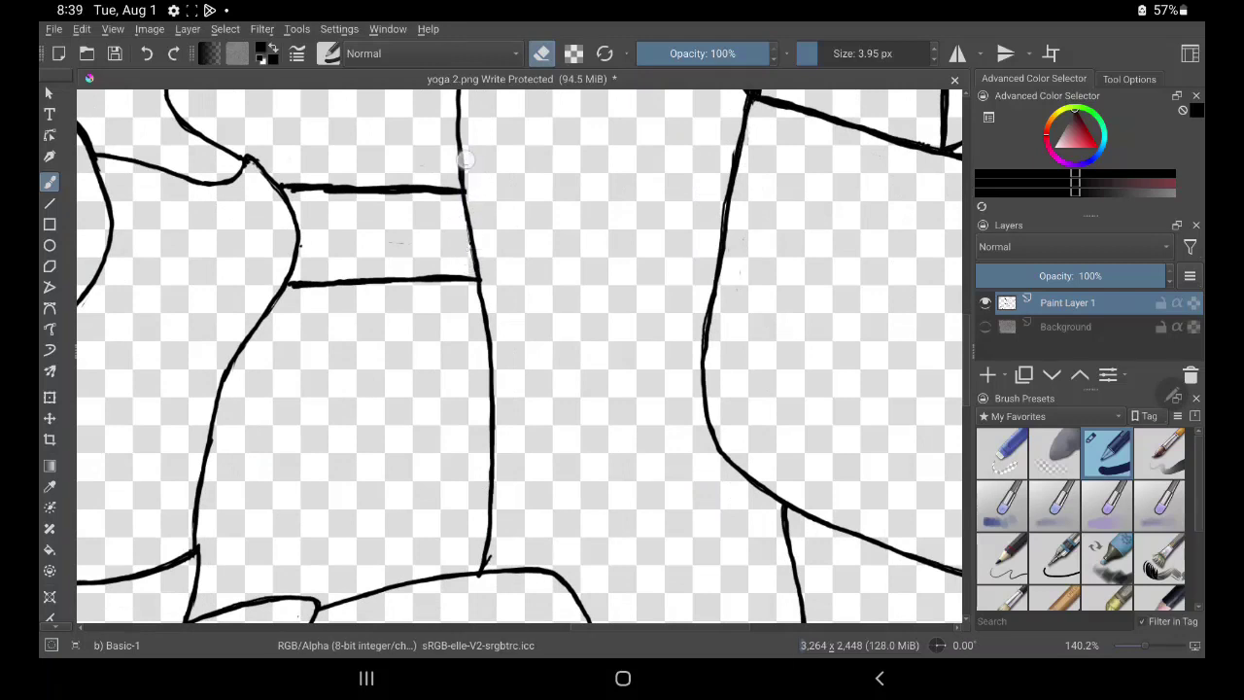
pyautogui.moveTo(314, 201)
pyautogui.mouseDown()
pyautogui.moveTo(291, 189)
pyautogui.moveTo(453, 194)
pyautogui.mouseUp()
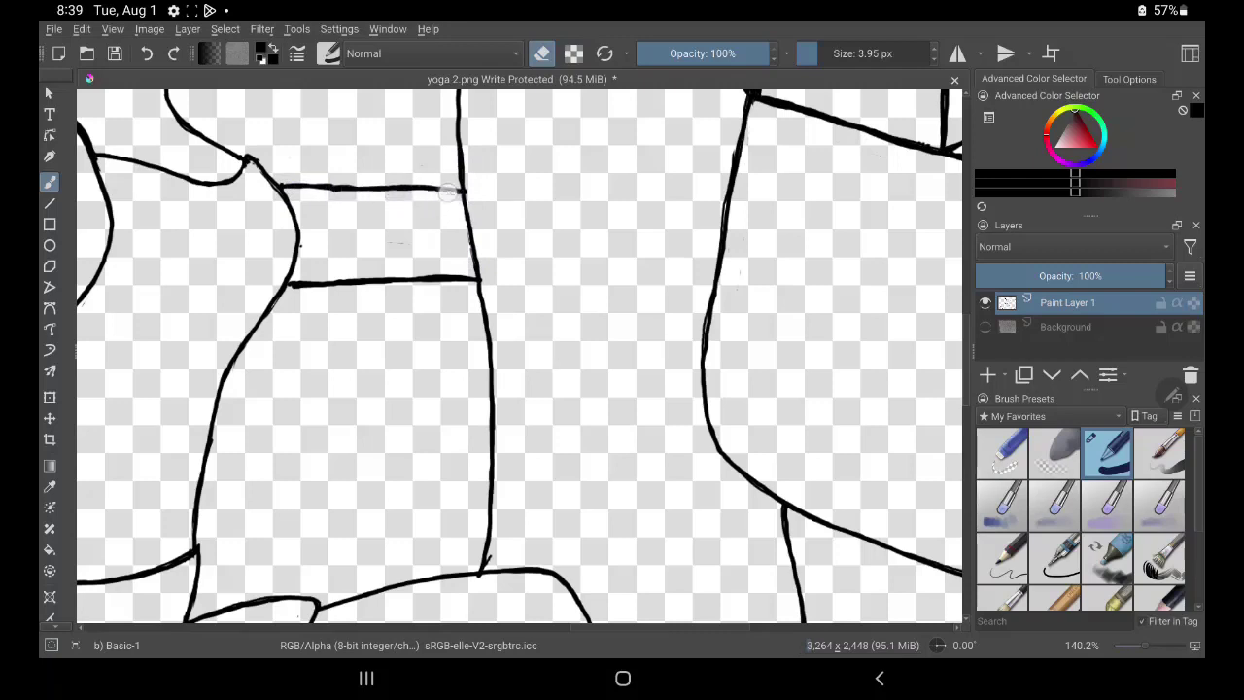
pyautogui.moveTo(322, 251); pyautogui.dragTo(301, 246)
pyautogui.scroll(-10, 710, 384)
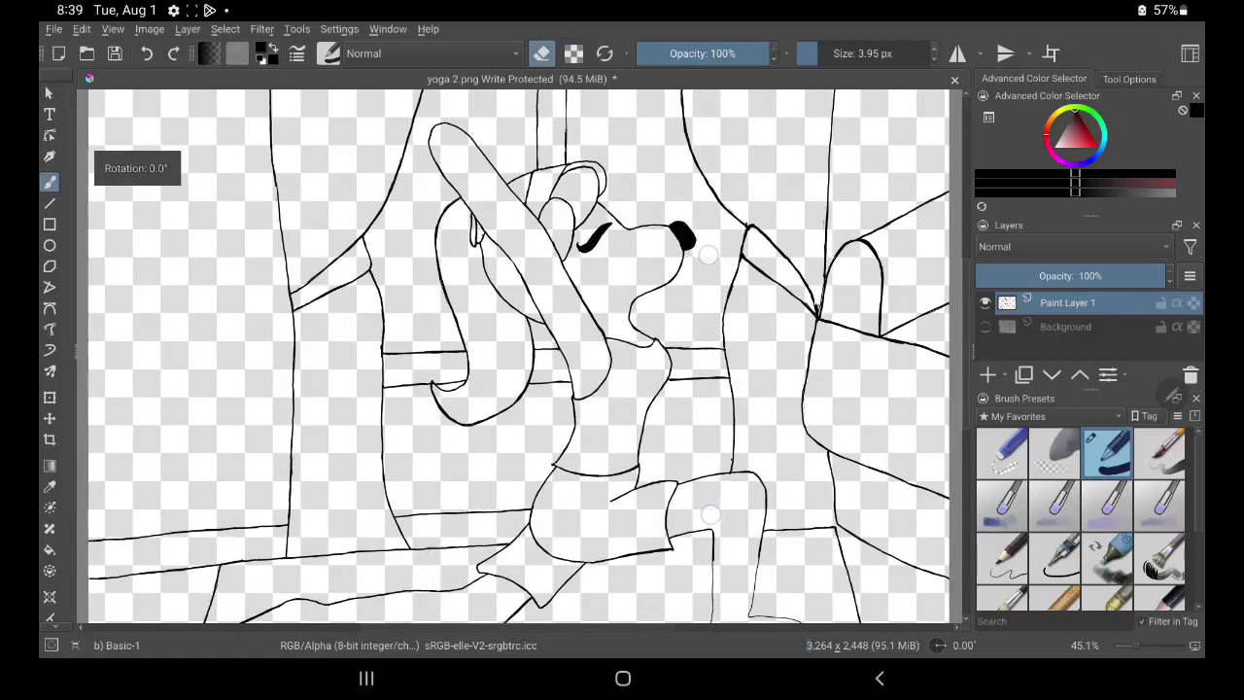
pyautogui.scroll(-5, 709, 385)
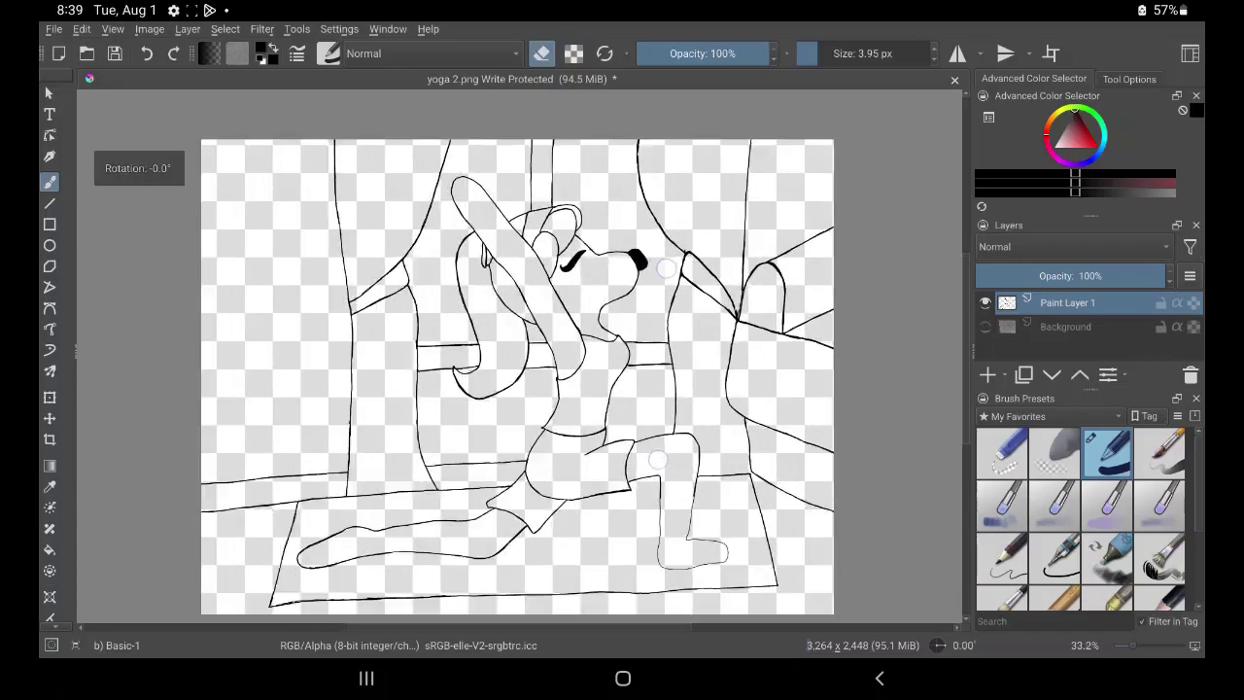